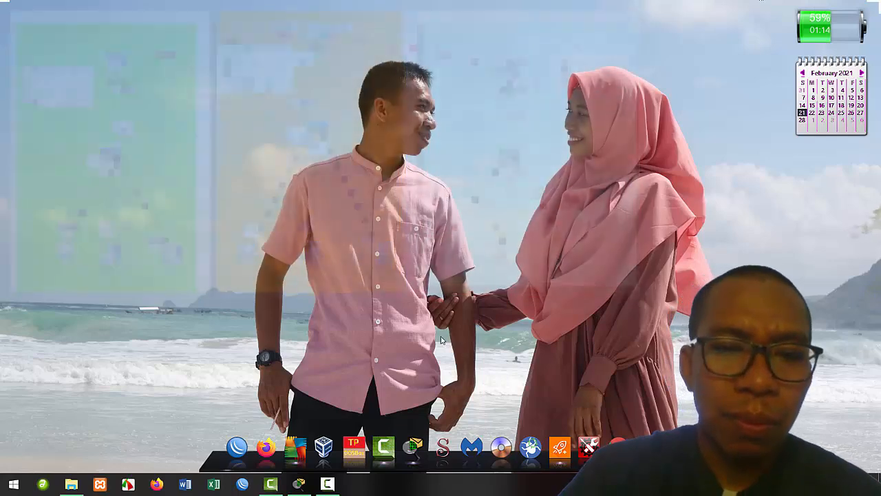
Switch to Cisco Packet Tracer and place three 1941 routers in a level row across the upper workspace.
click(298, 483)
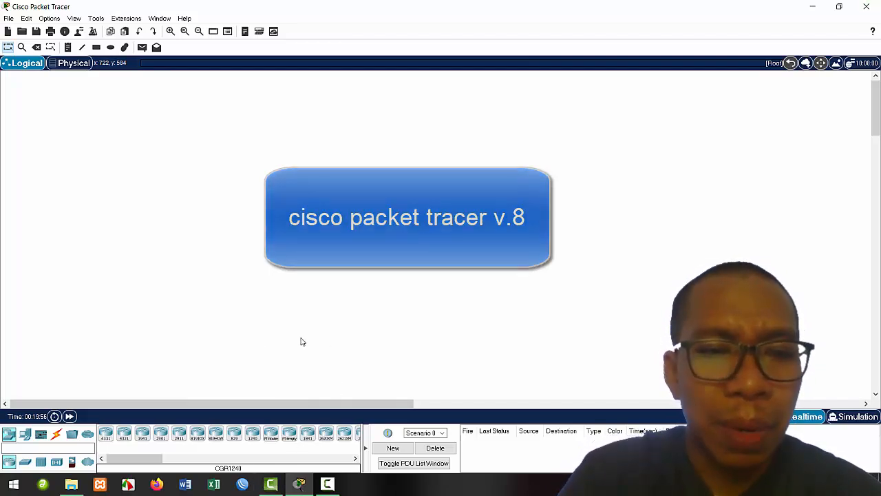
click(142, 433)
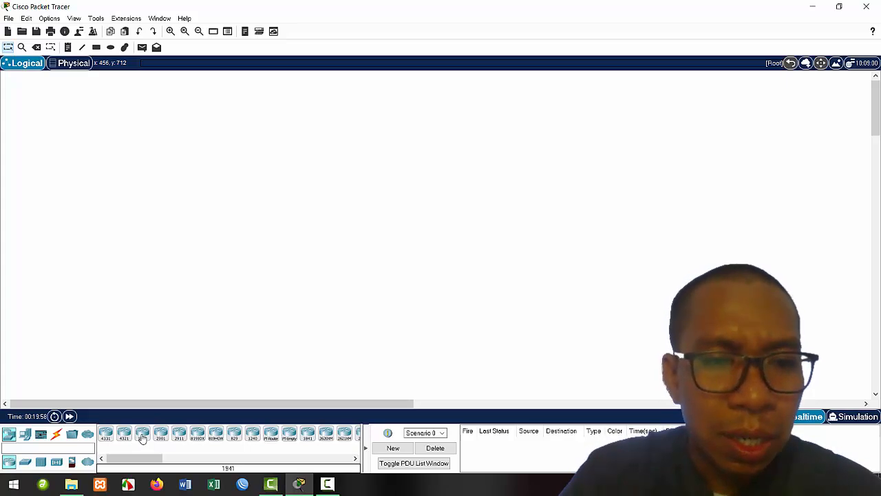
click(225, 119)
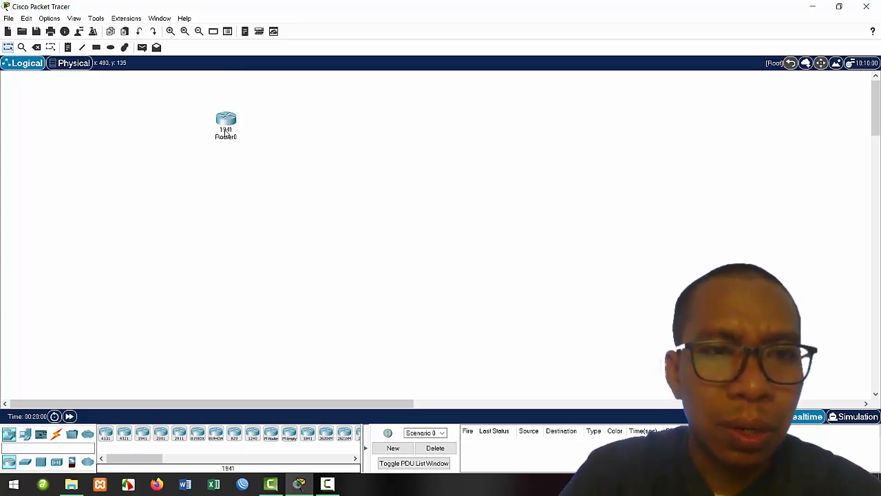
click(142, 433)
click(364, 127)
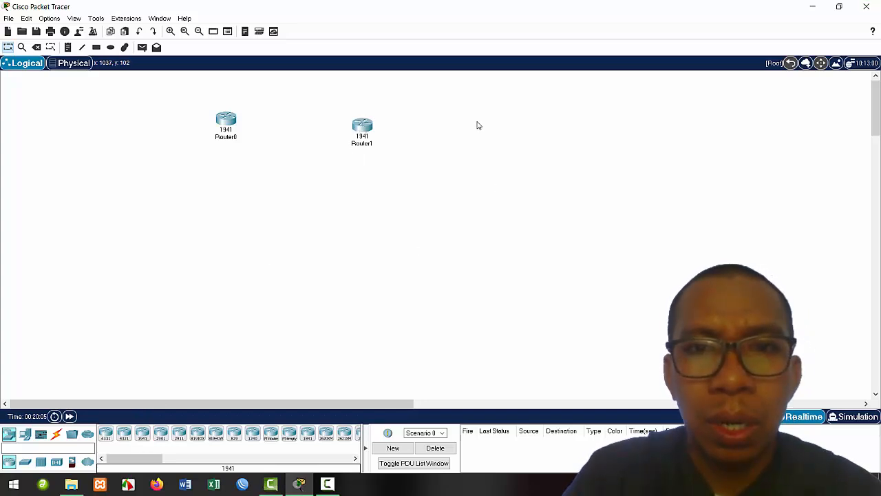
click(142, 432)
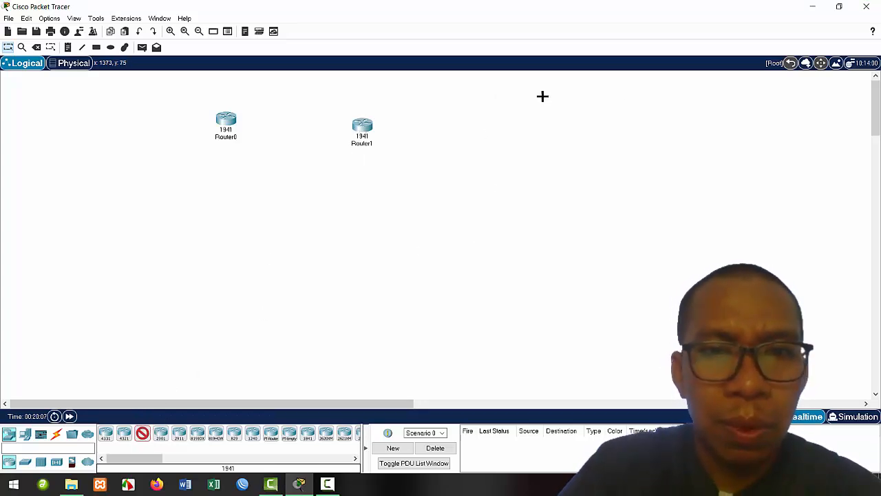
click(501, 122)
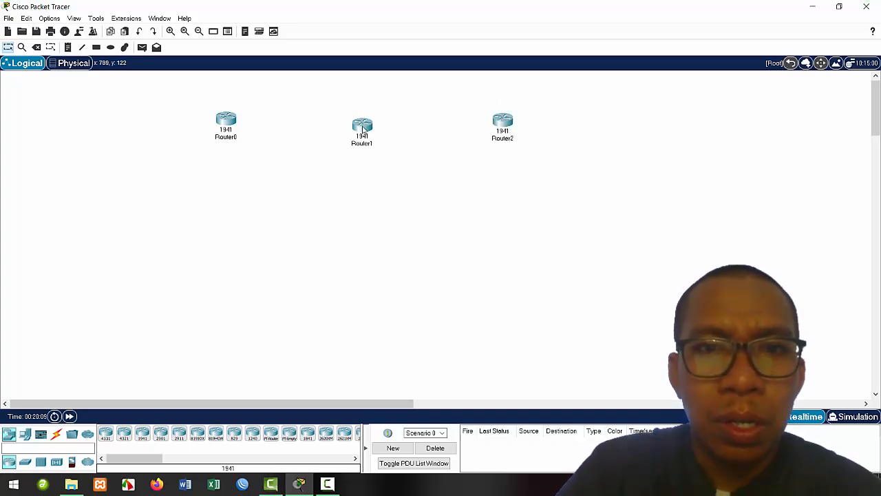
drag(364, 130, 364, 123)
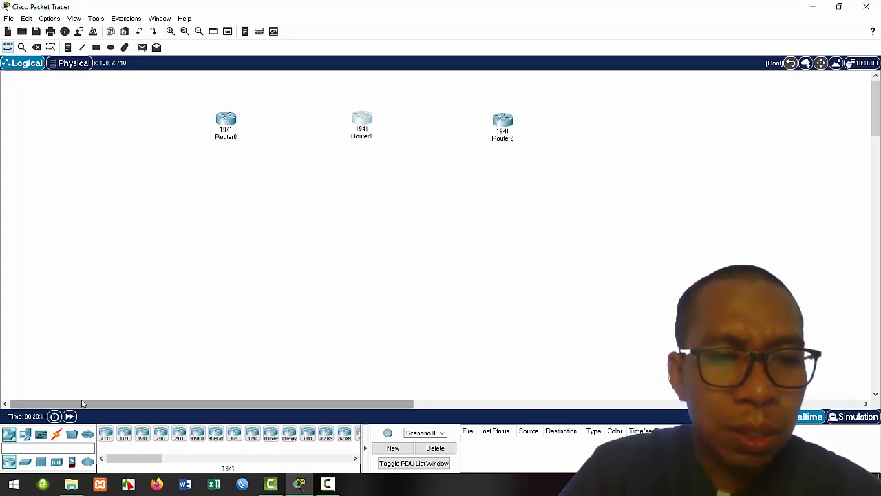
Place three 2960 switches in the workspace, one below each router.
click(25, 461)
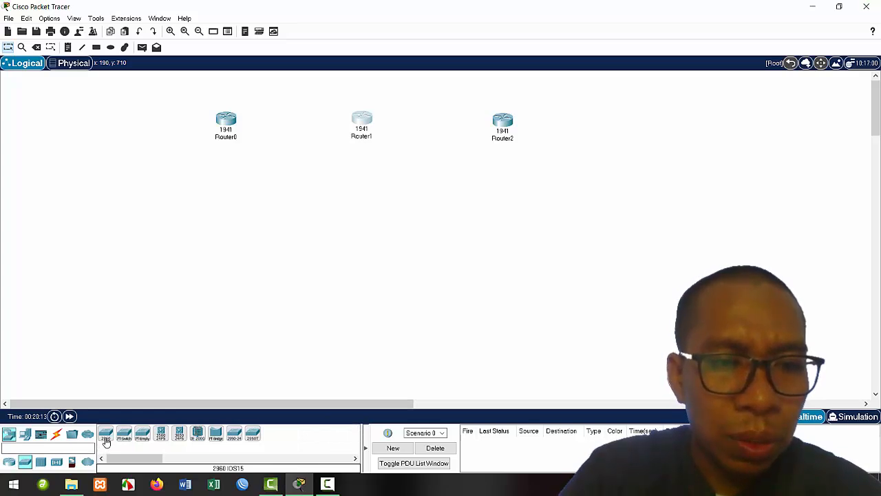
click(107, 438)
click(199, 213)
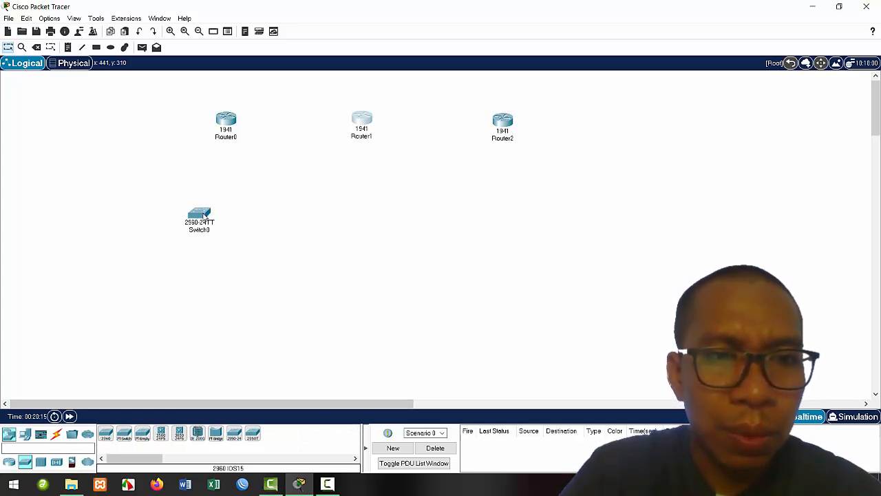
drag(203, 217, 221, 200)
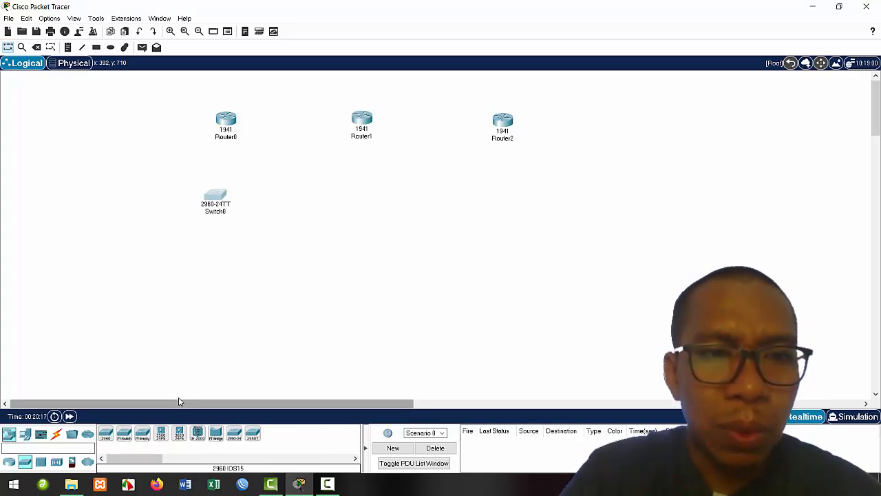
click(106, 438)
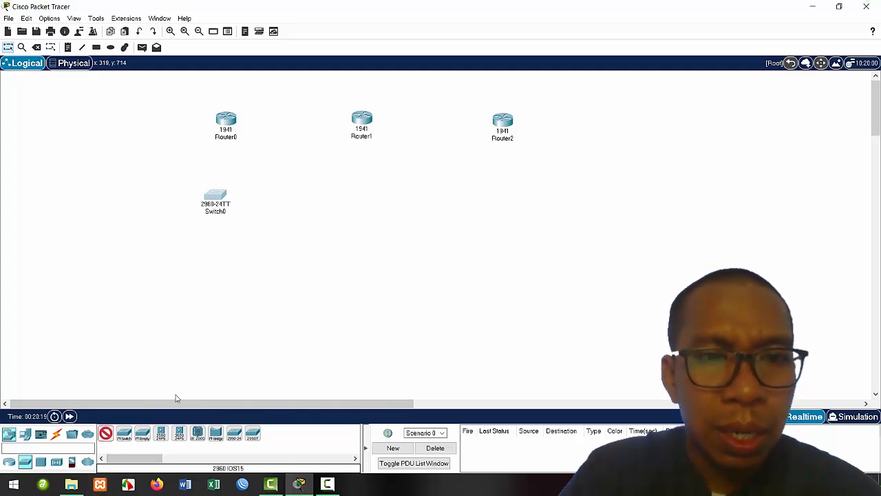
click(363, 187)
click(109, 432)
click(507, 179)
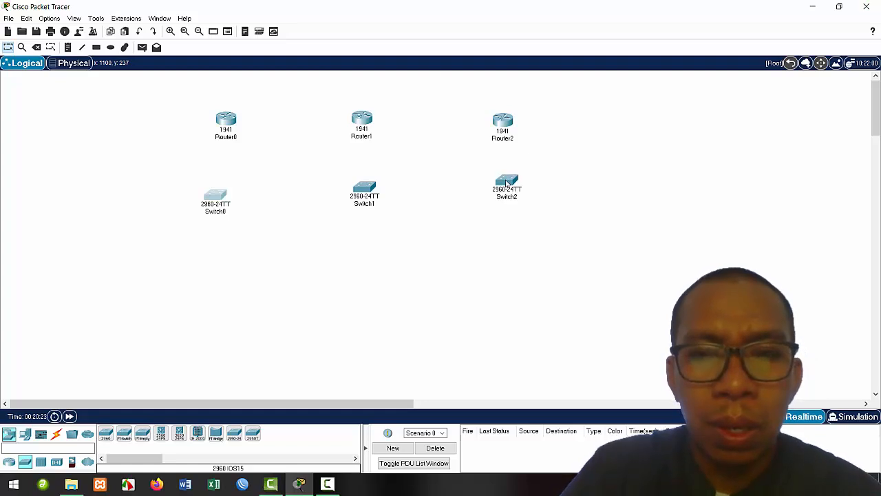
Move the middle and right-hand switches down so all three switches form a roughly level row under their routers.
drag(507, 181, 497, 200)
drag(357, 184, 356, 193)
click(504, 203)
drag(504, 203, 512, 205)
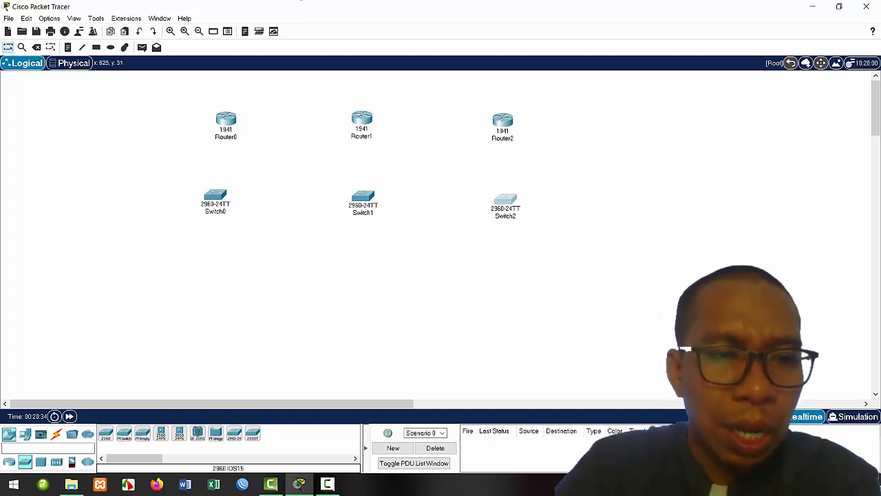
Place three PCs well below the left-hand switch and space them out in a row.
click(25, 435)
click(107, 433)
click(105, 342)
click(105, 432)
click(171, 337)
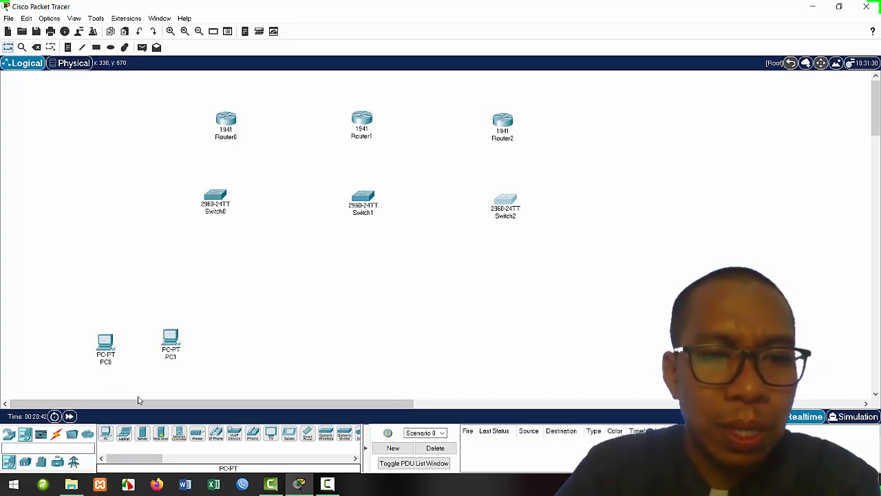
click(107, 432)
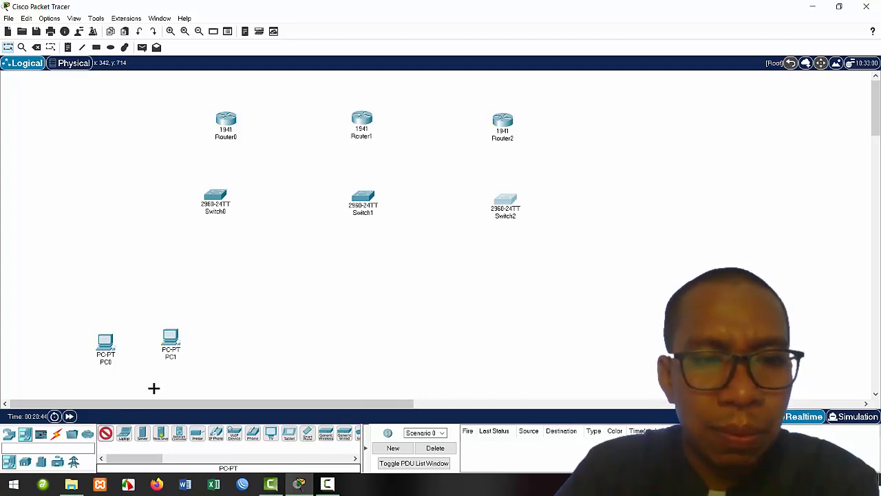
click(242, 337)
drag(253, 342, 233, 335)
drag(174, 336, 231, 348)
drag(103, 342, 126, 347)
Add three more PCs in the same row below the middle switch and adjust their spacing.
click(105, 433)
click(348, 345)
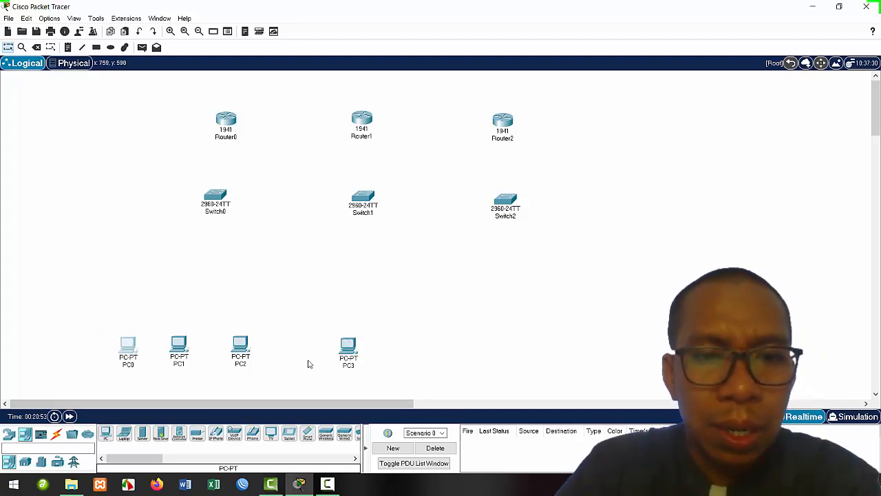
click(106, 434)
click(405, 347)
drag(350, 346, 333, 345)
drag(414, 346, 390, 346)
click(106, 436)
click(427, 344)
drag(432, 346, 444, 347)
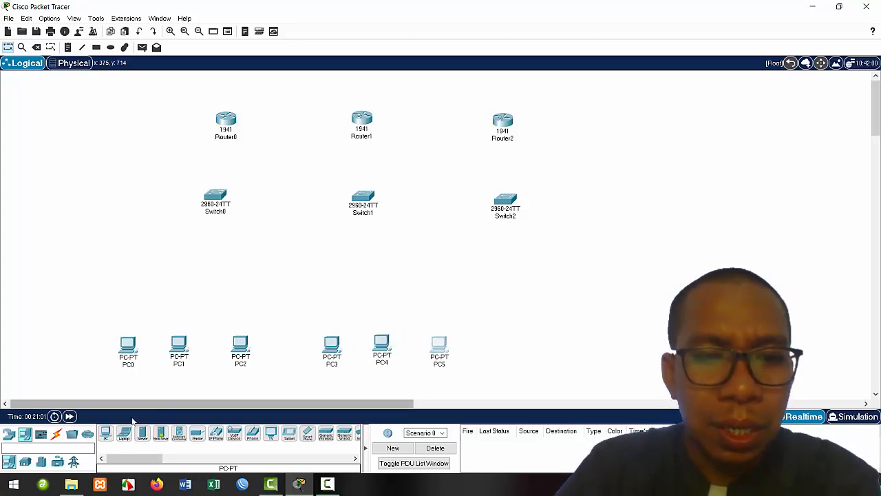
Add three more PCs at the right end of the PC row and align them with each other.
click(107, 436)
click(506, 340)
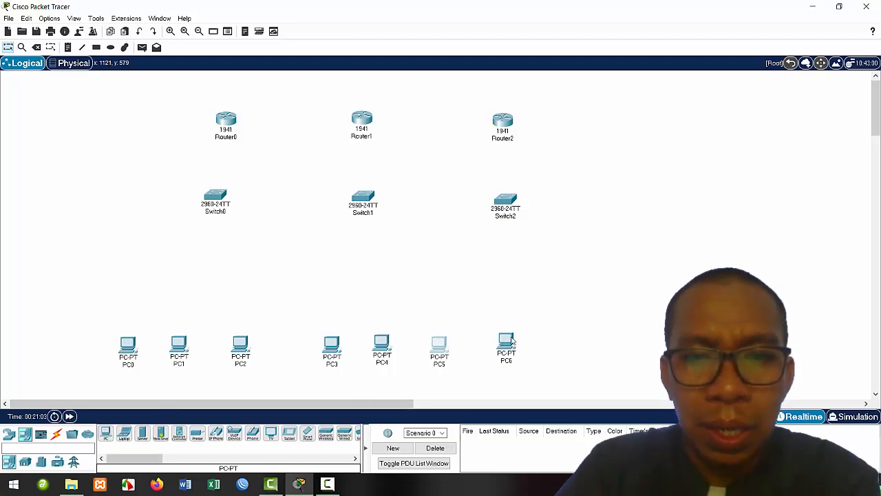
click(106, 435)
click(574, 344)
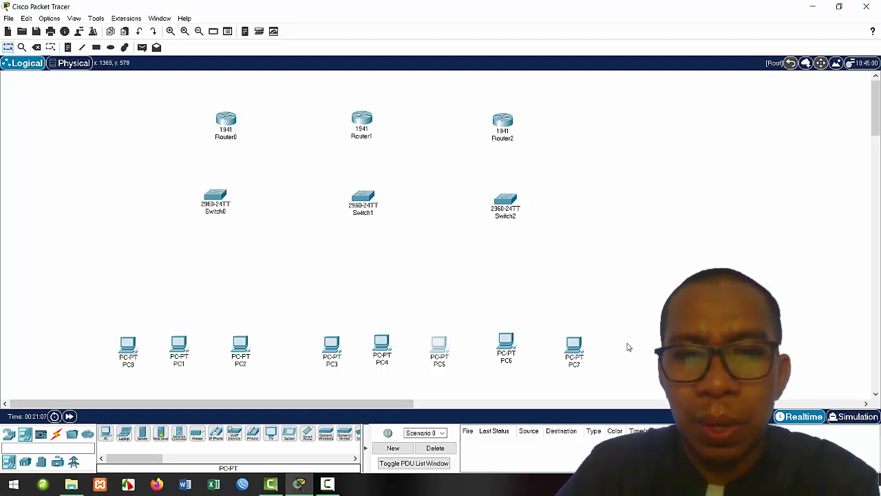
click(107, 436)
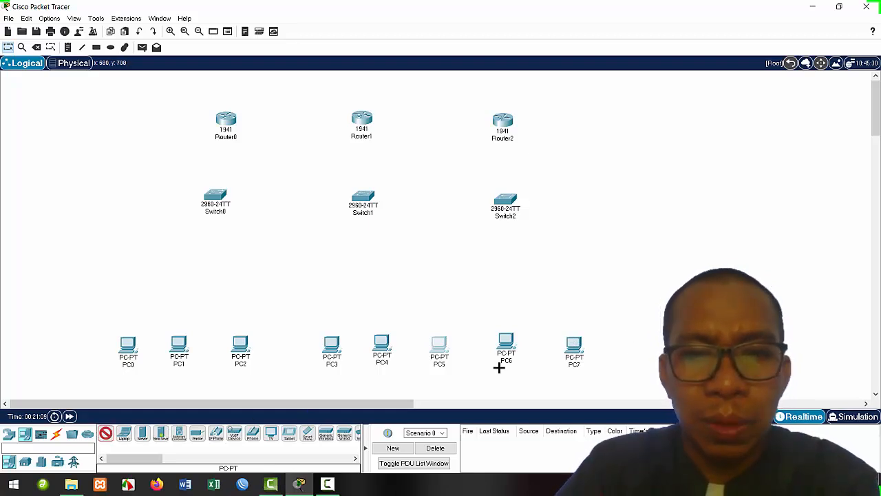
click(640, 340)
drag(572, 346, 570, 336)
drag(646, 342, 648, 340)
Reposition each router and switch pair above its group of three PCs, with the middle pair raised above the others.
mouse_move(484, 119)
mouse_down()
mouse_move(535, 211)
mouse_move(583, 211)
mouse_up()
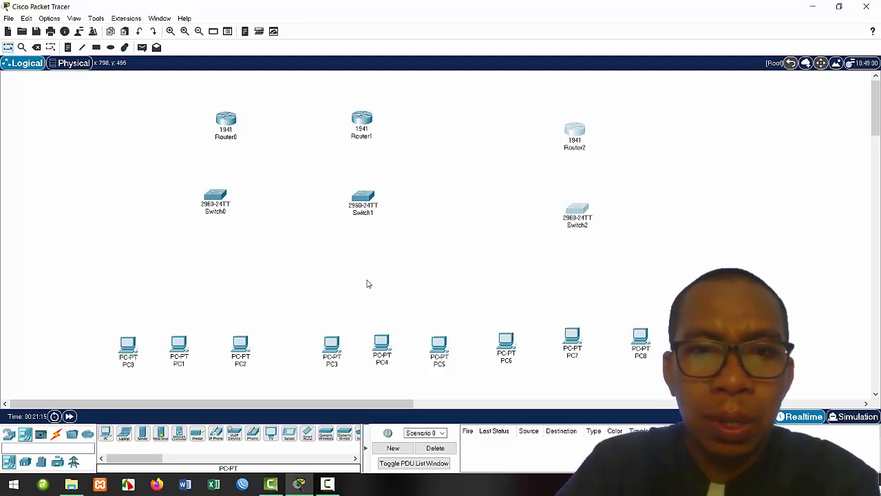
drag(337, 105, 393, 203)
drag(185, 109, 263, 221)
drag(220, 199, 188, 200)
drag(358, 109, 390, 175)
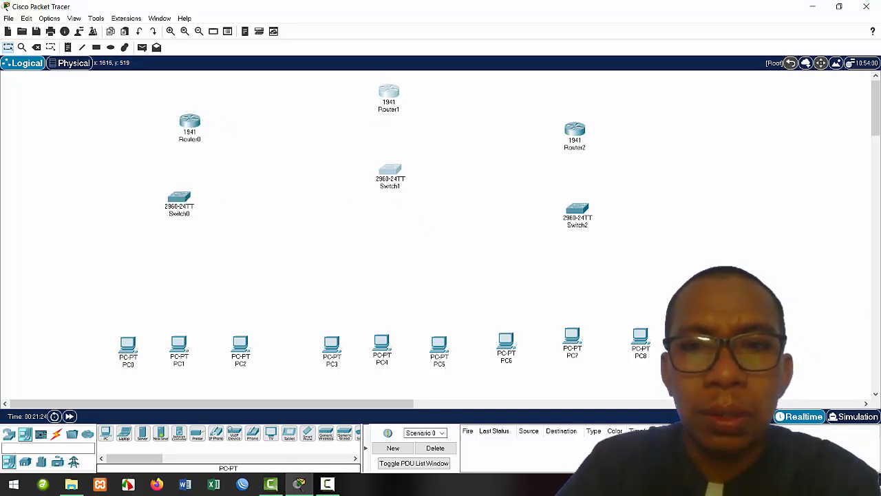
click(413, 337)
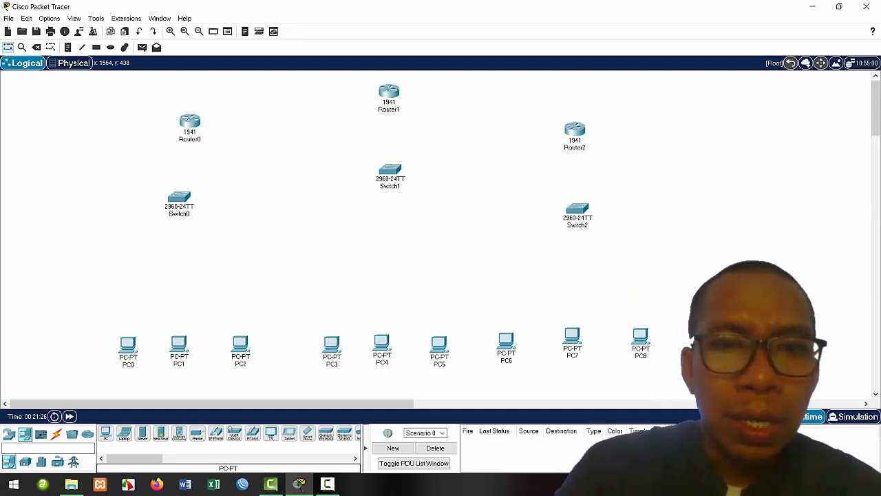
Shift the whole row of PCs slightly upward and nudge PC7 and PC8 down.
mouse_move(573, 353)
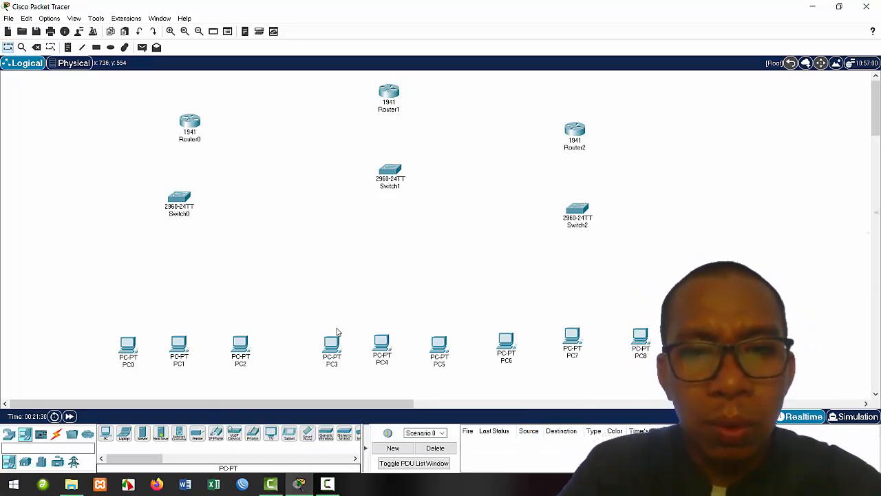
drag(117, 324, 648, 343)
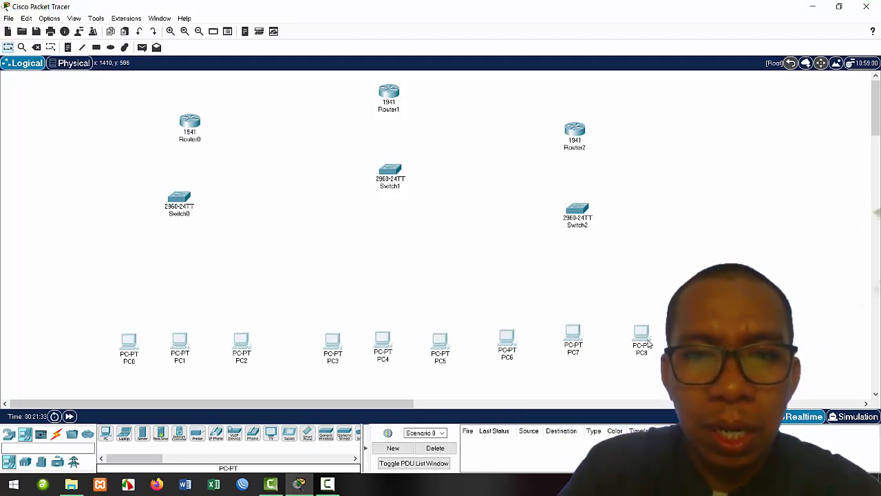
click(688, 330)
drag(560, 320, 642, 345)
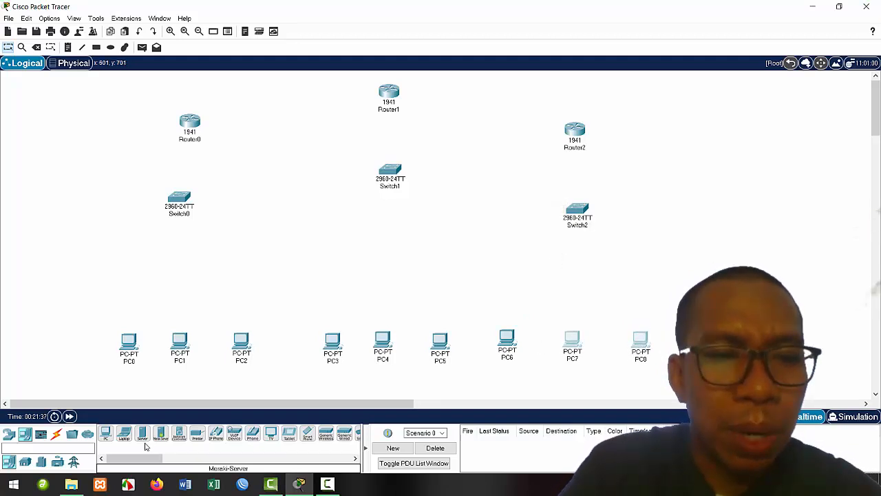
Cable PC0, PC1 and PC2 to Switch0 using the automatically chosen connection type.
click(58, 434)
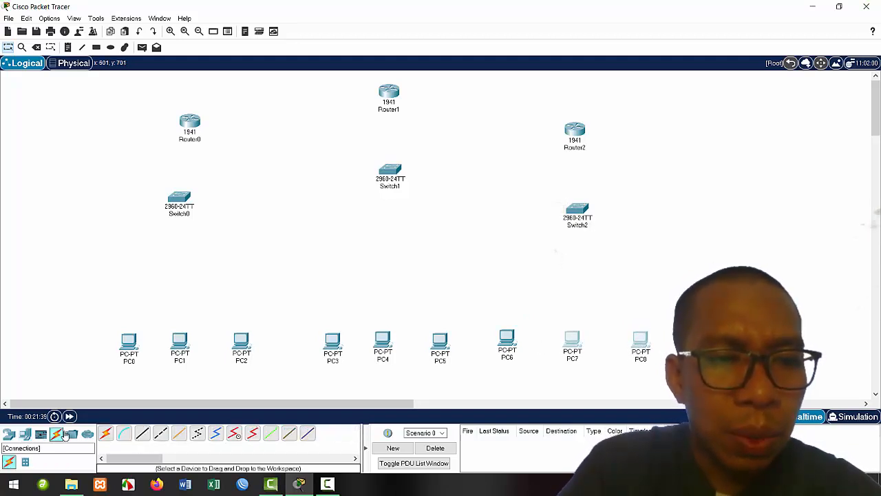
click(106, 432)
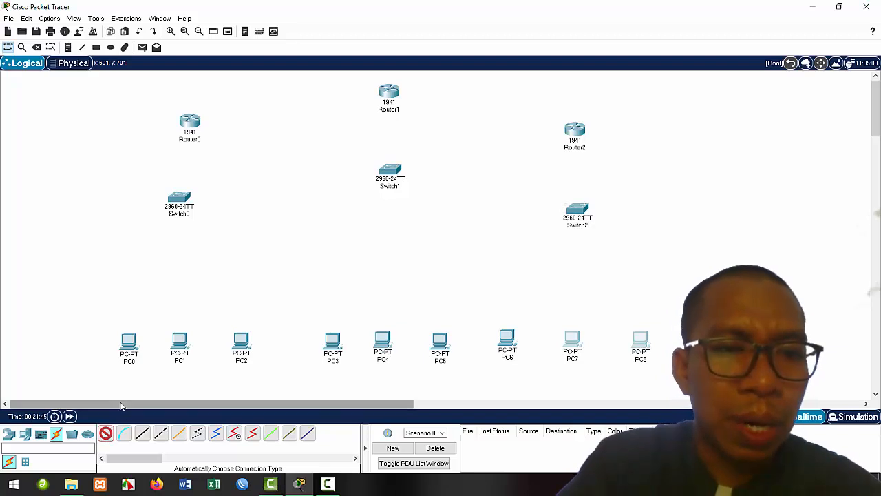
click(131, 341)
click(181, 203)
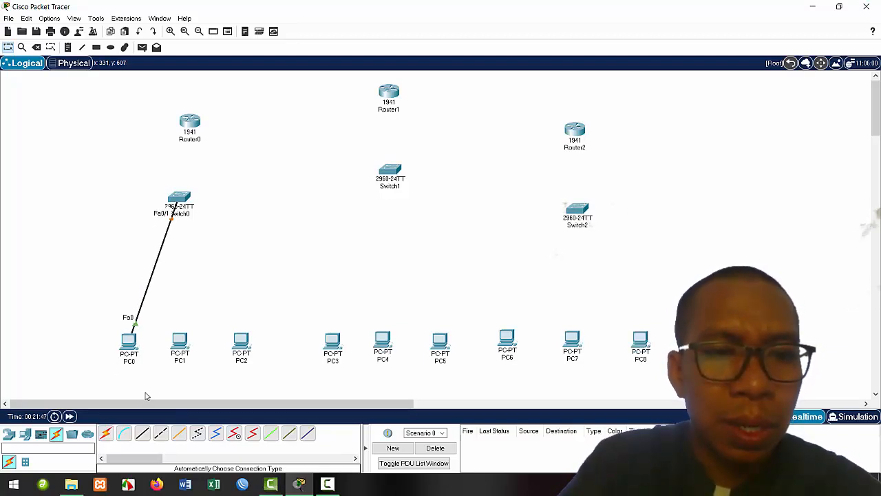
click(180, 338)
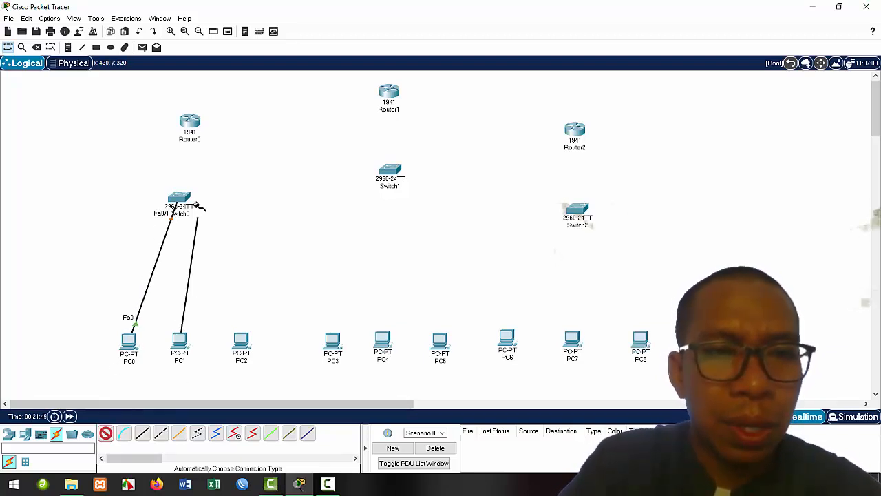
click(179, 200)
click(106, 433)
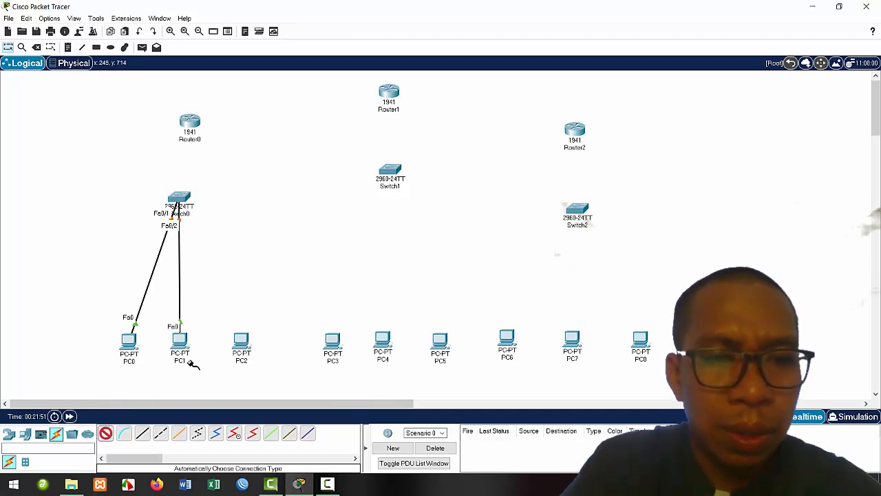
click(242, 339)
click(180, 199)
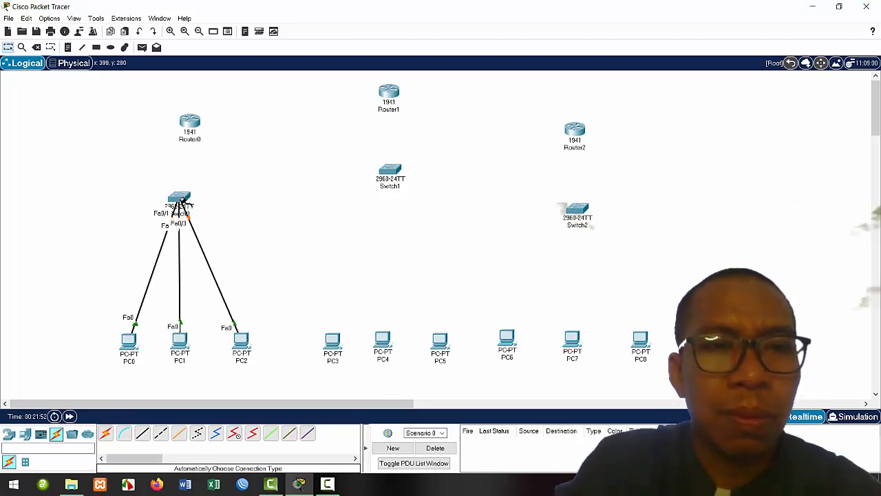
Cable Switch0 to Router0 using the automatically chosen connection type.
click(106, 433)
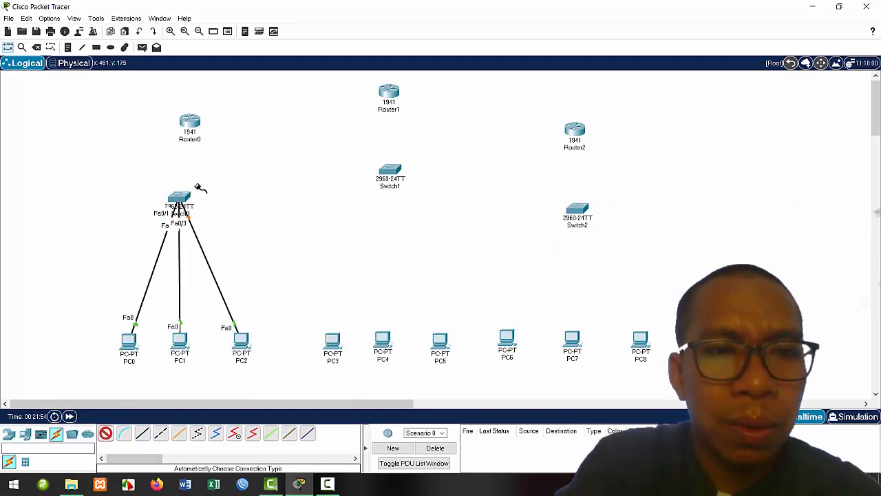
click(181, 197)
click(190, 122)
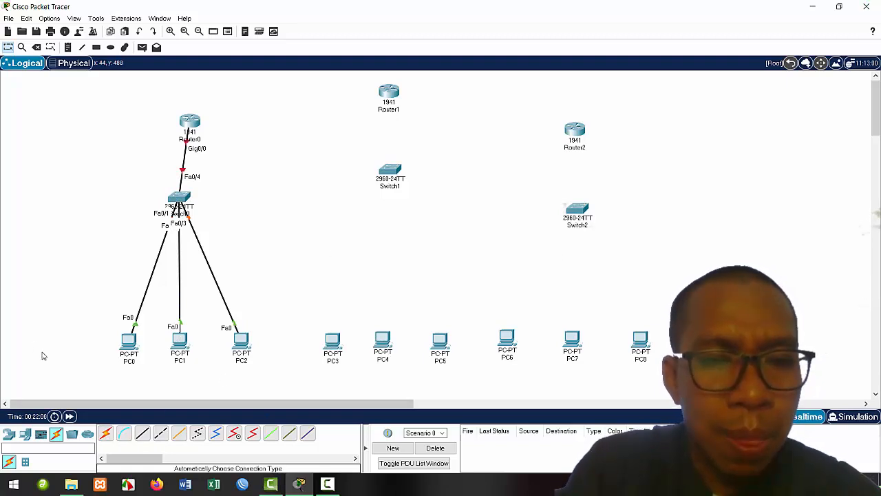
Cable PC3 to Switch1 using the automatically chosen connection type.
click(105, 432)
click(336, 339)
click(403, 181)
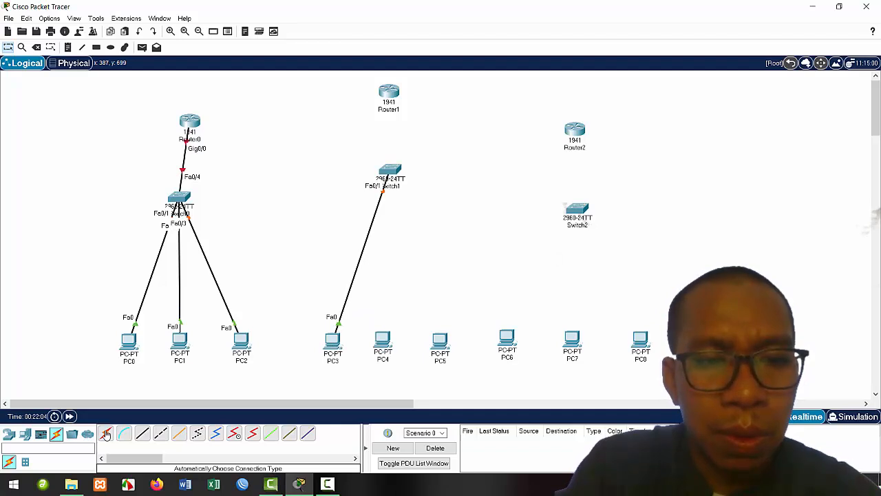
Cable PC4 and PC5 to Switch1 using the automatically chosen connection type.
click(383, 341)
click(390, 172)
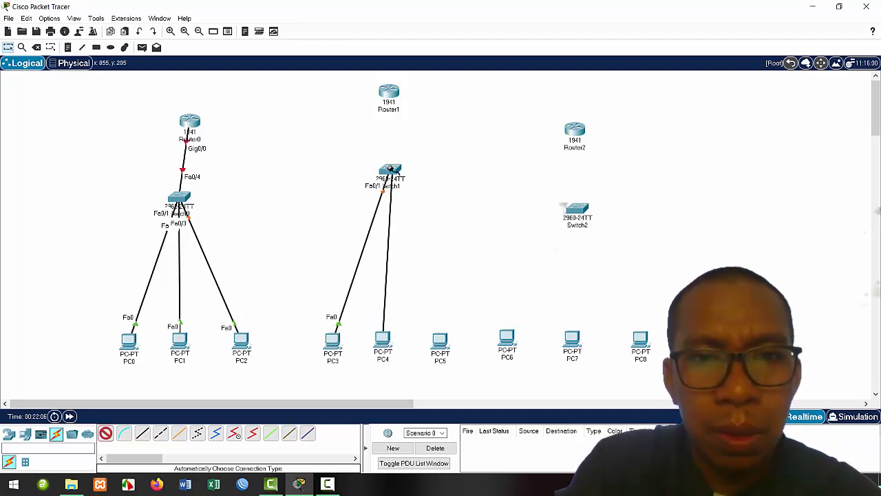
click(106, 433)
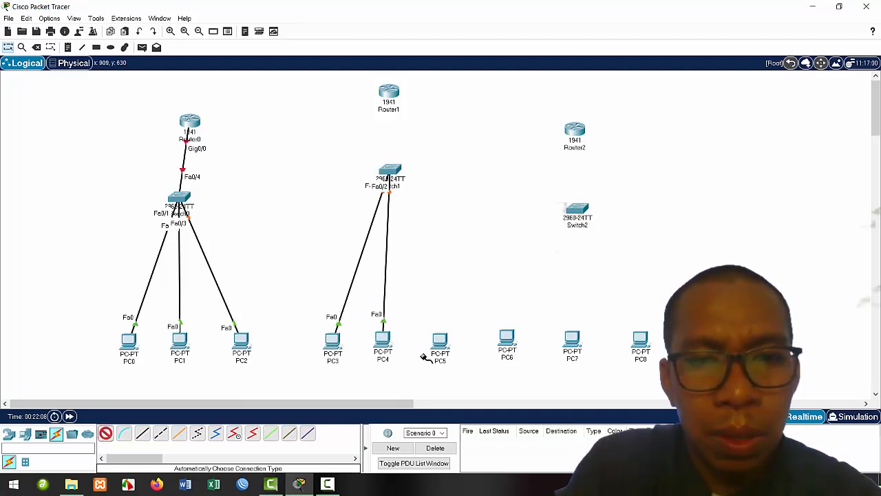
click(437, 341)
click(390, 171)
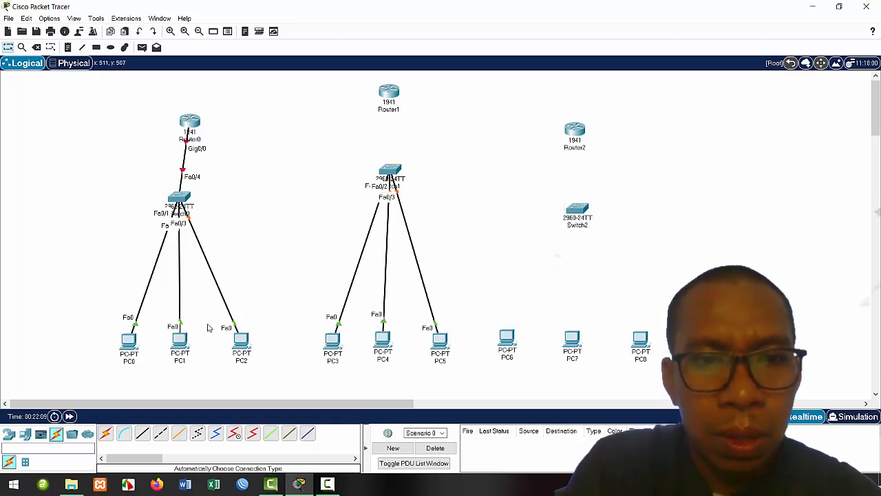
Cable Switch1 to Router1 using the automatically chosen connection type.
click(106, 433)
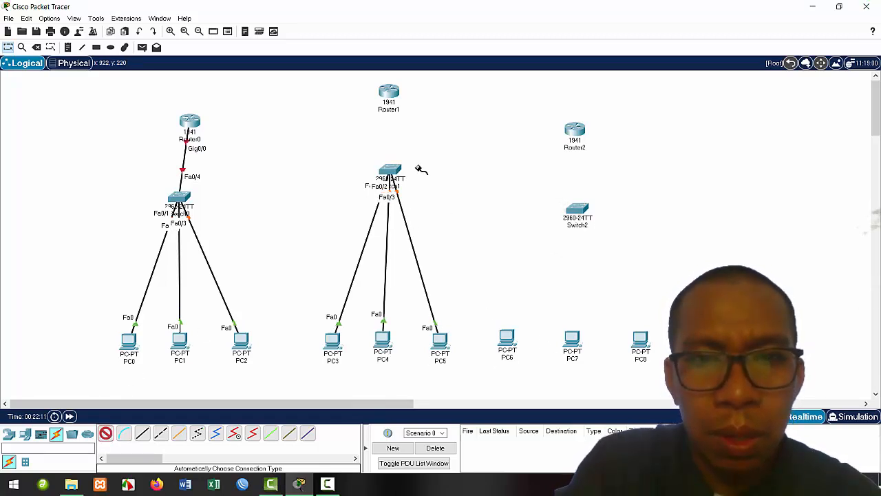
click(389, 172)
click(388, 92)
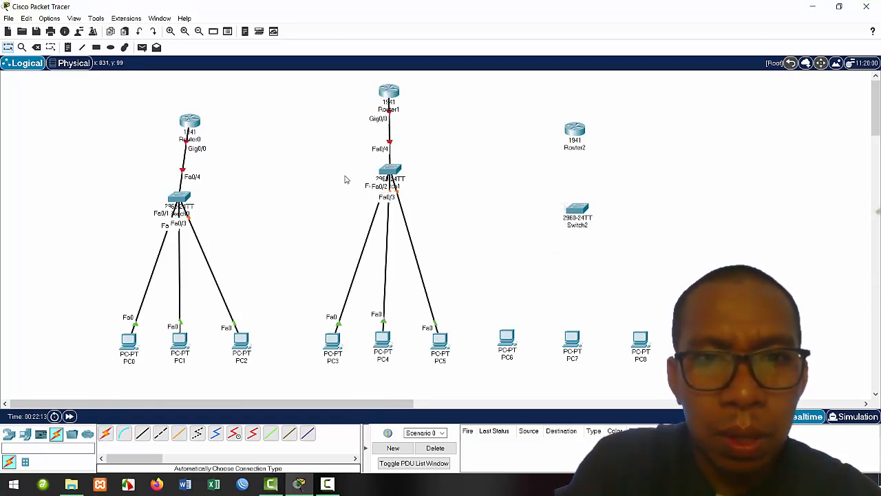
Cable PC6, PC7 and PC8 to Switch2 using the automatically chosen connection type.
click(106, 433)
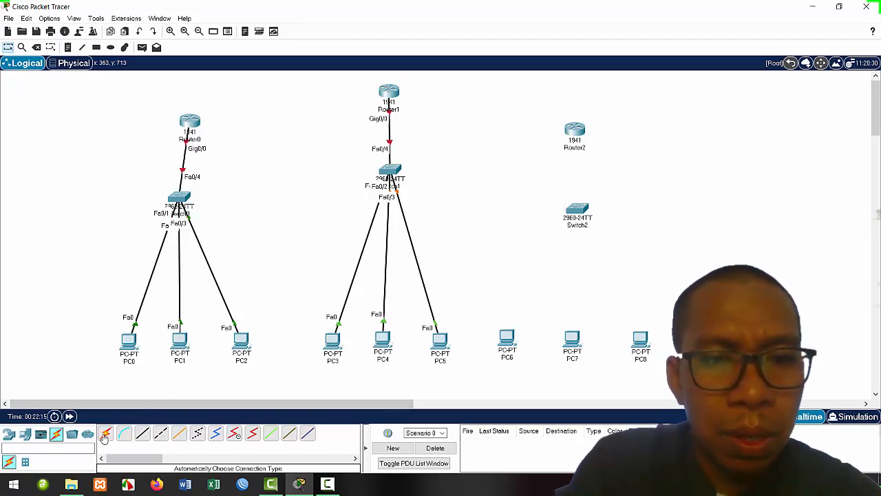
click(509, 339)
click(578, 210)
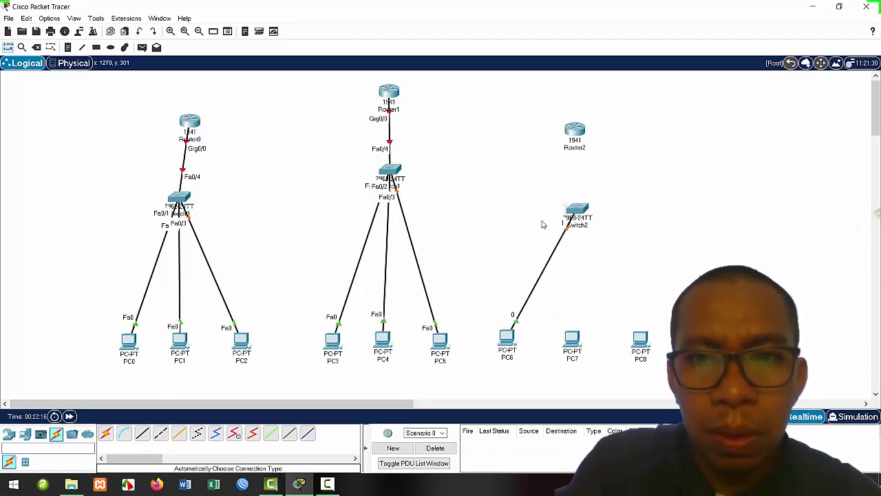
click(106, 432)
click(575, 337)
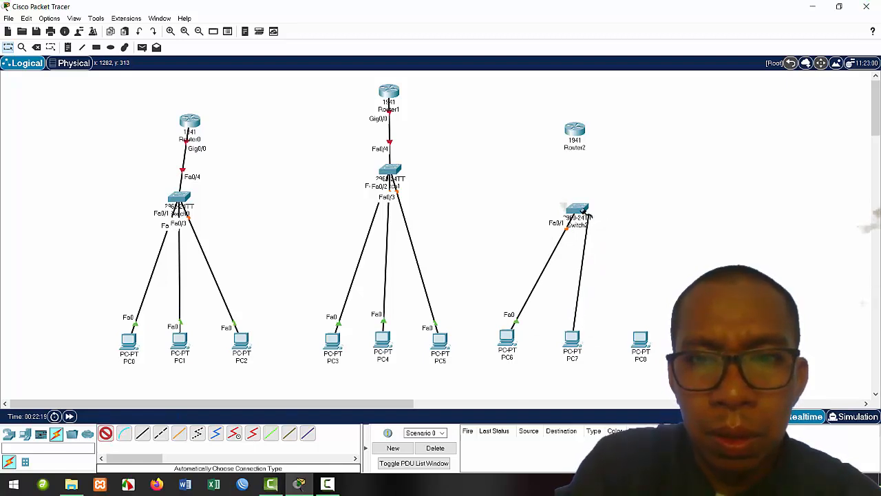
click(578, 210)
click(106, 433)
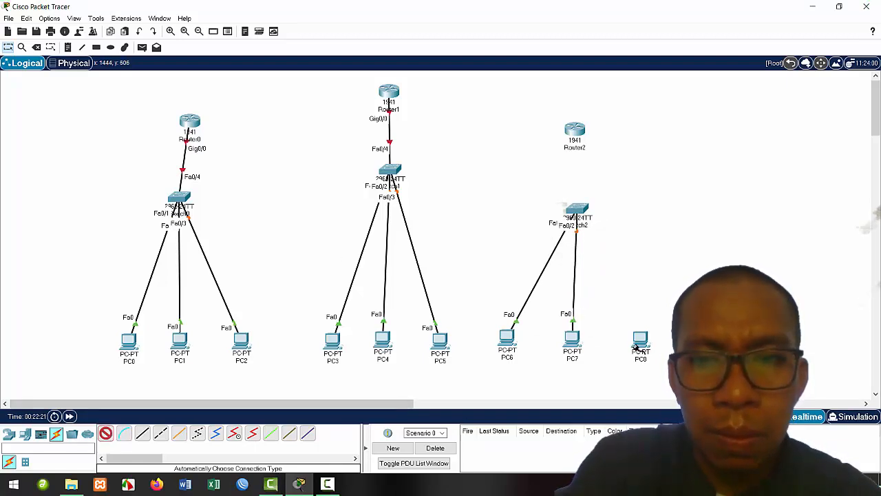
click(639, 342)
click(577, 210)
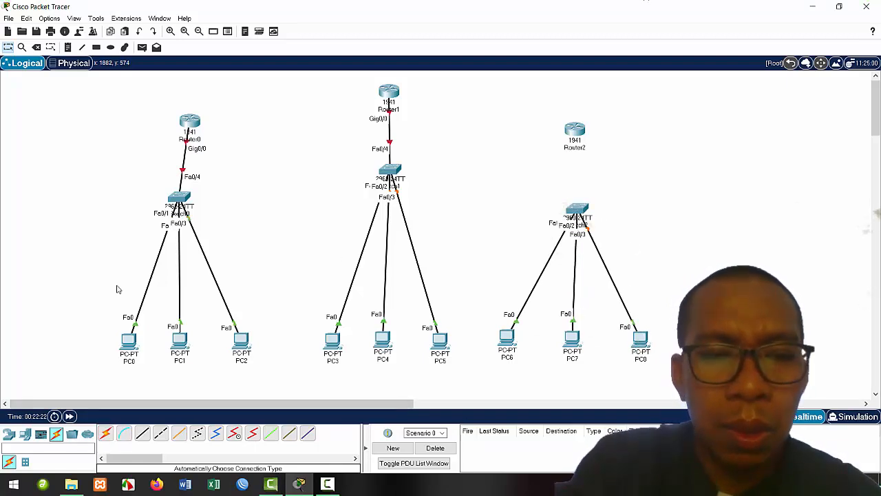
Cable Router2 to Switch2 using the automatically chosen connection type.
click(106, 433)
click(575, 131)
click(576, 207)
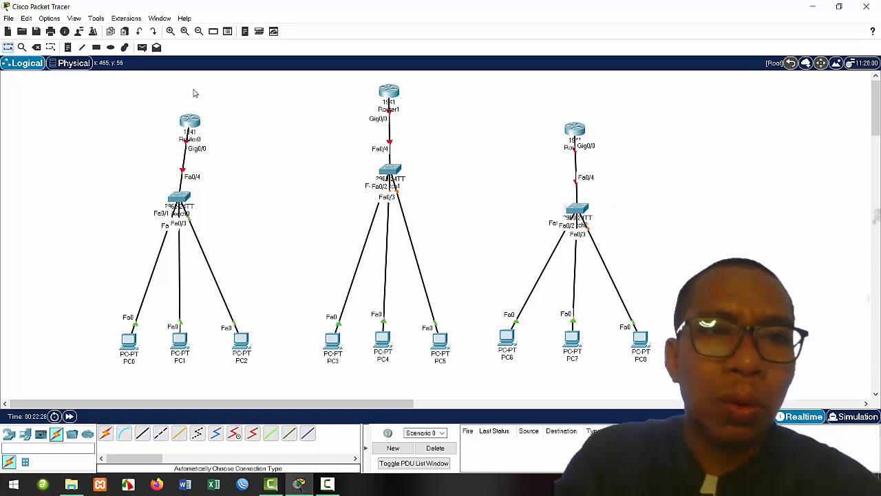
drag(150, 82, 695, 158)
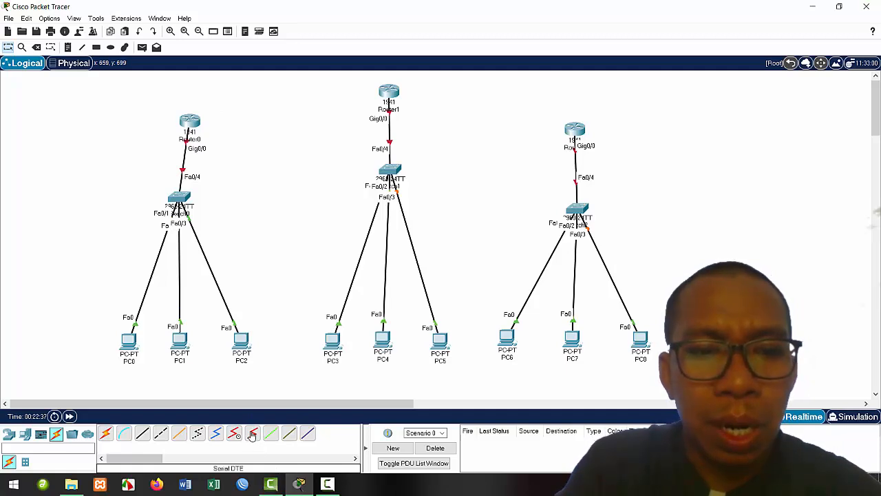
drag(161, 73, 670, 169)
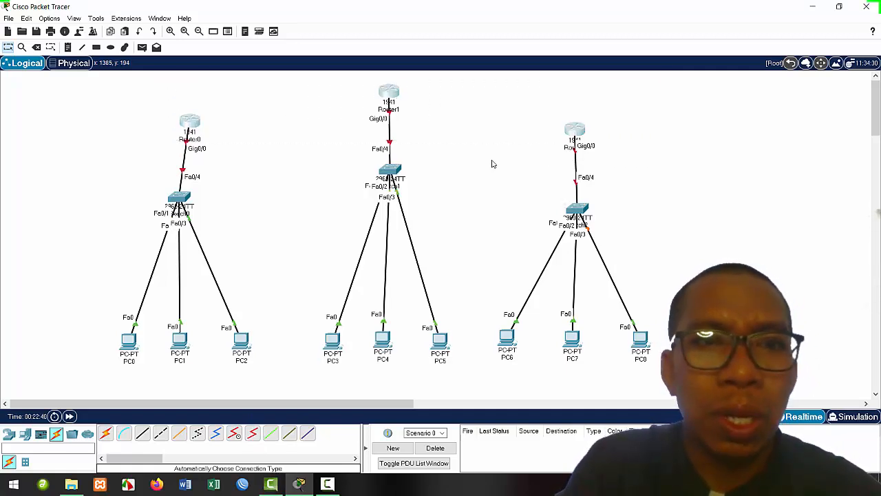
click(256, 124)
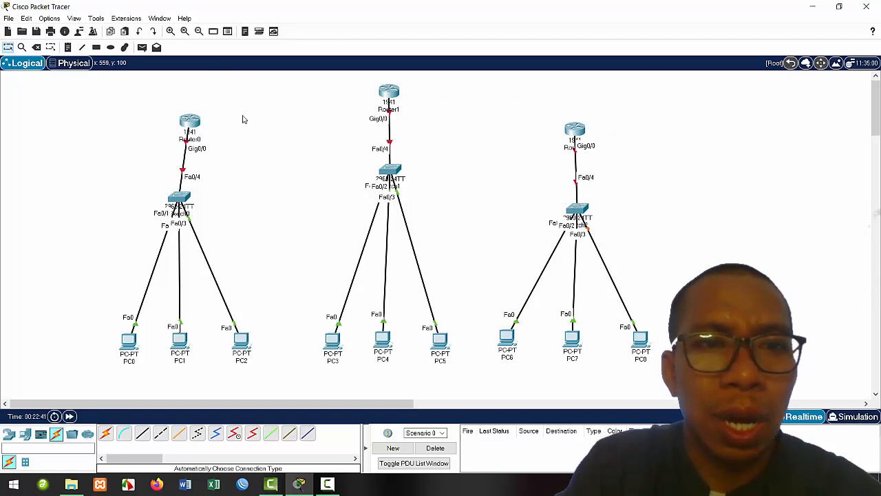
Install an HWIC-2T serial module in the leftmost expansion slot of Router0 and close its device window.
click(191, 124)
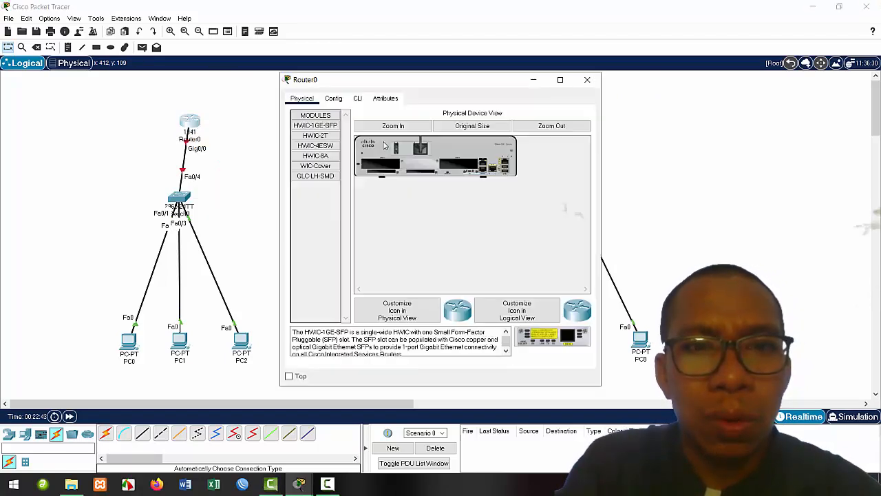
click(320, 136)
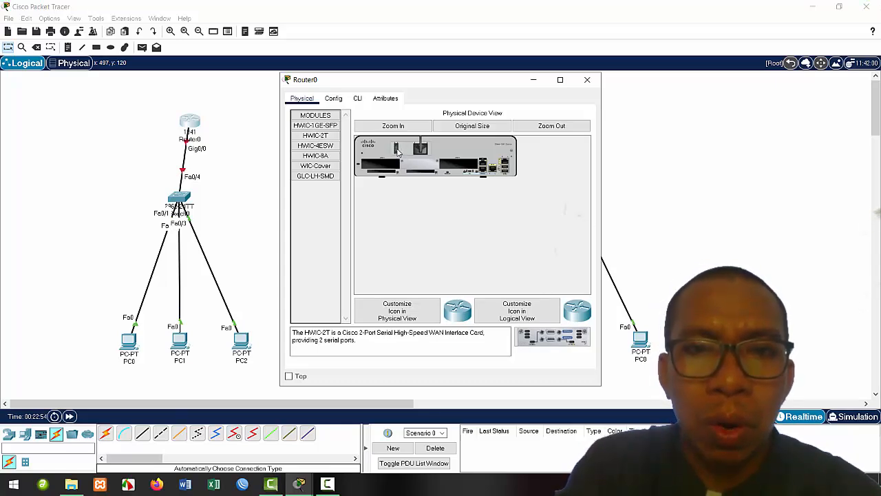
drag(551, 337, 380, 166)
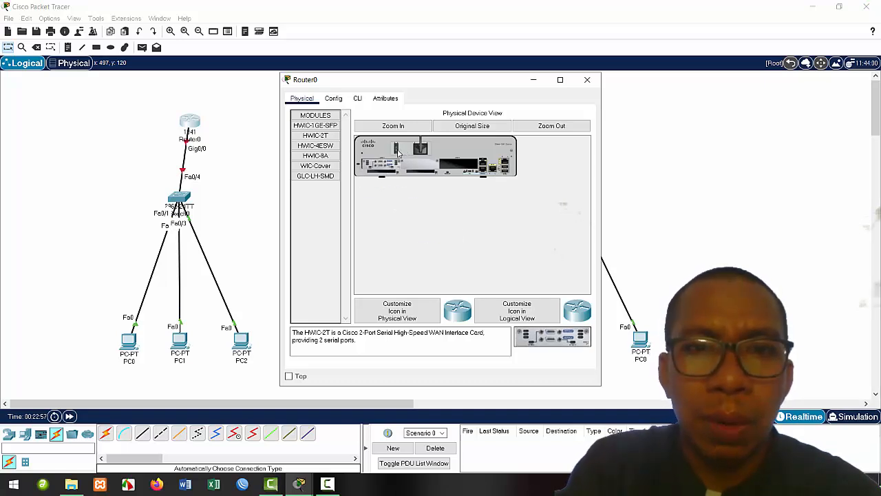
click(587, 80)
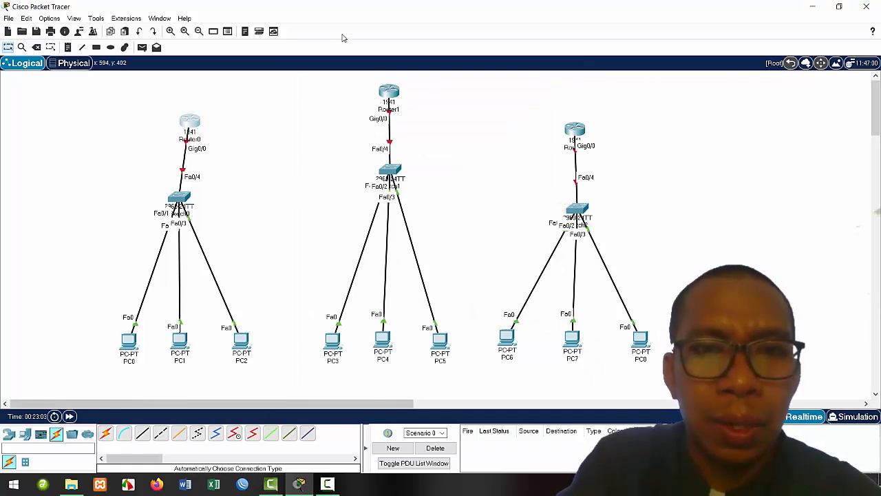
Install an HWIC-2T serial module in the leftmost expansion slot of Router1 and close its device window.
click(388, 90)
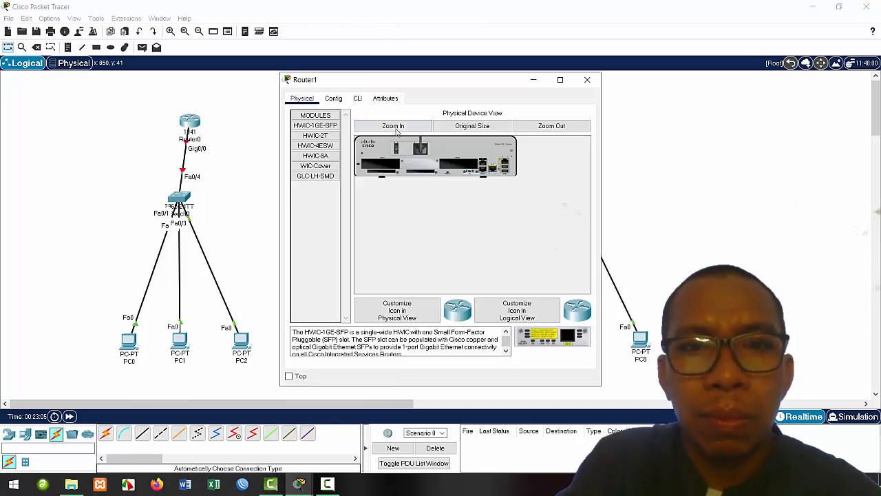
click(315, 135)
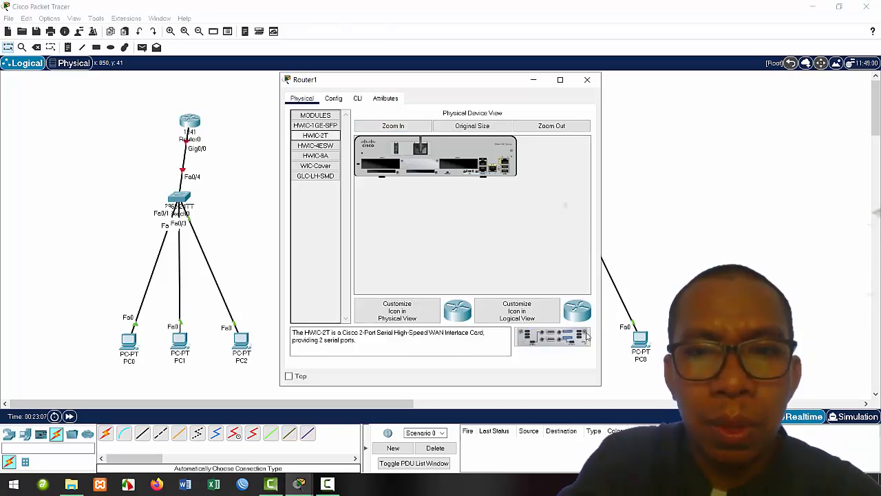
drag(554, 339, 382, 165)
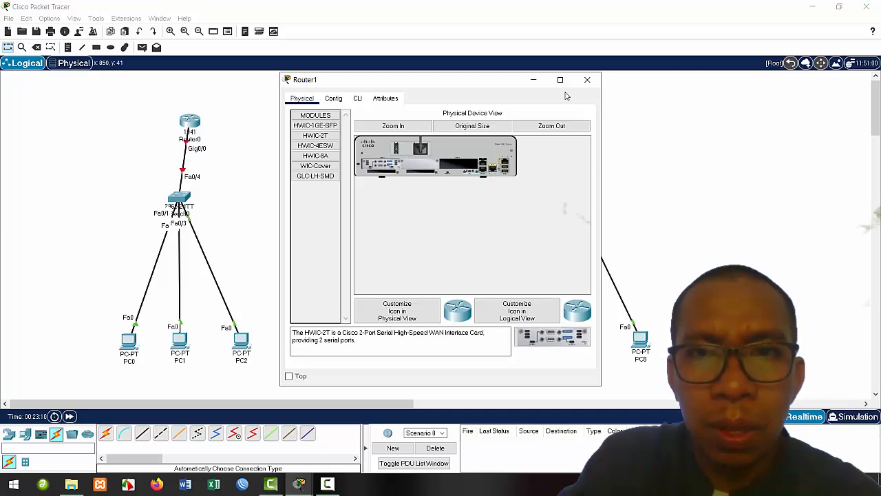
click(587, 79)
Install an HWIC-2T serial module in the leftmost expansion slot of Router2 and close its device window.
click(576, 138)
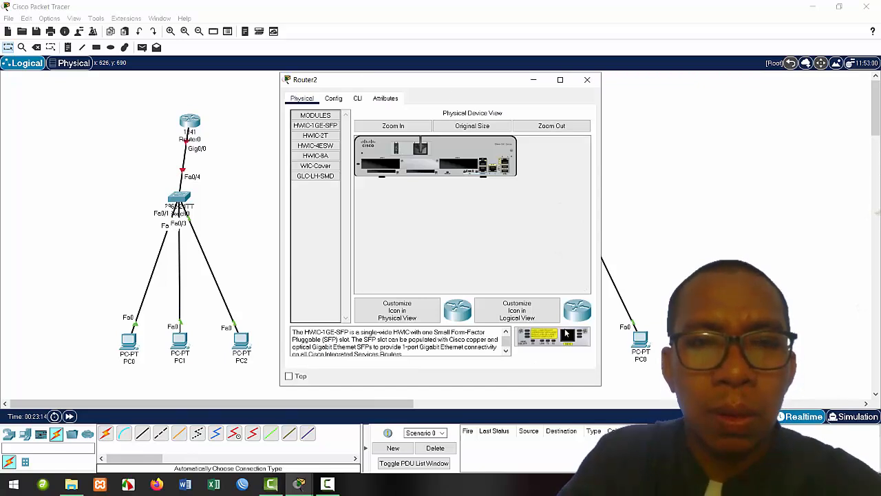
click(316, 135)
drag(547, 342, 395, 157)
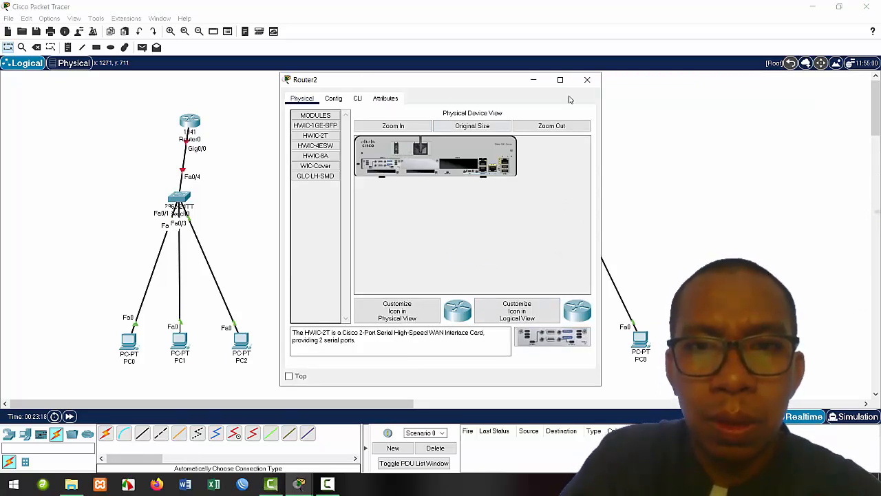
click(587, 79)
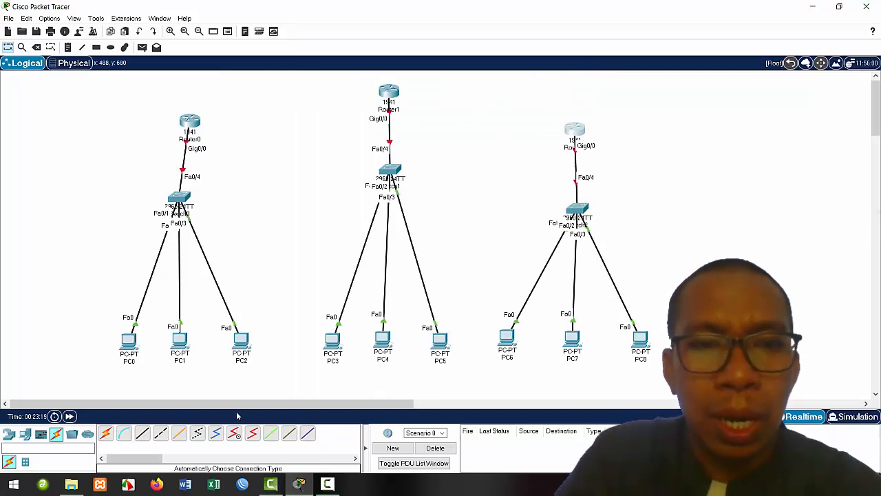
Connect Serial0/1/0 of Router0 to Serial0/1/0 of Router1 with a Serial DTE cable.
click(252, 437)
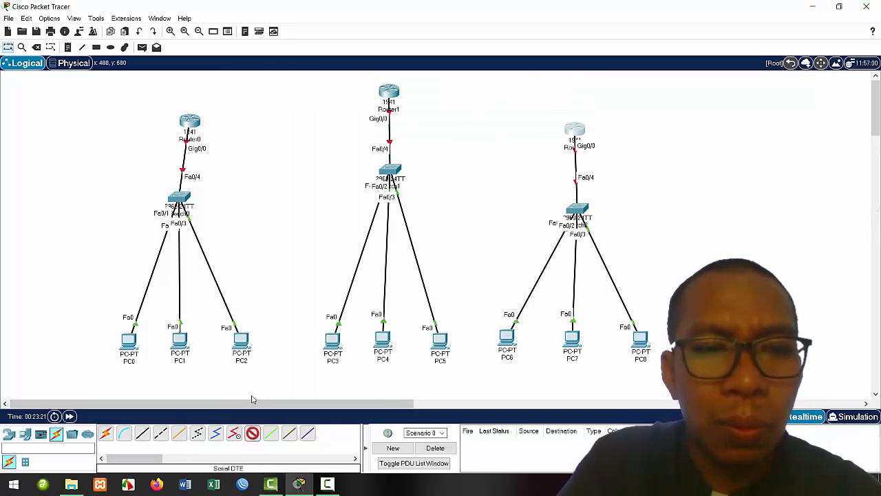
click(193, 126)
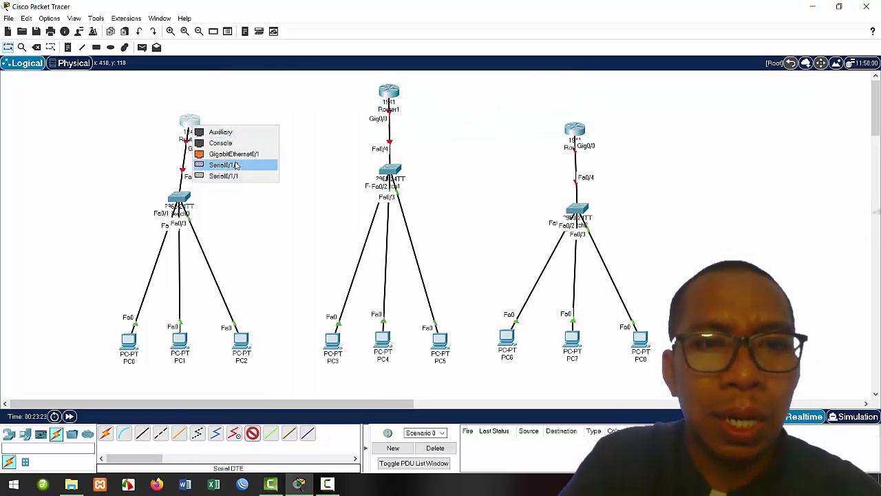
click(224, 165)
click(389, 92)
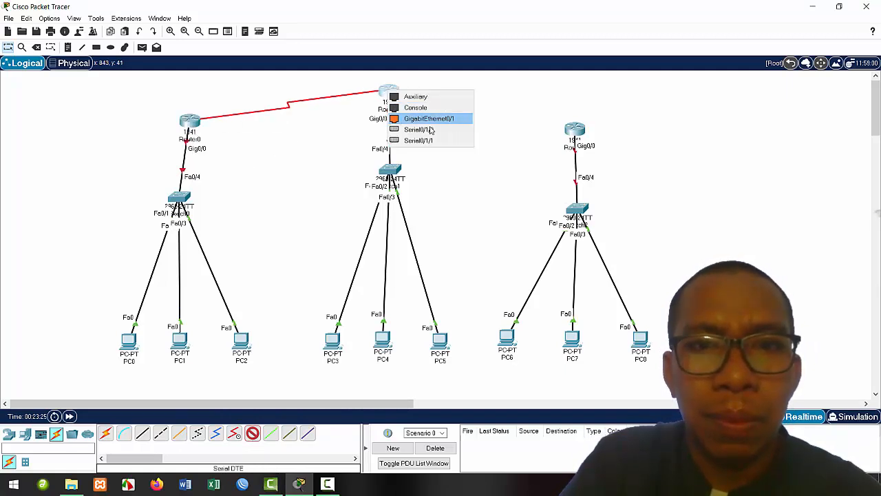
click(413, 130)
Connect Serial0/1/1 of Router1 to Serial0/1/1 of Router2 with a Serial DTE cable.
click(253, 434)
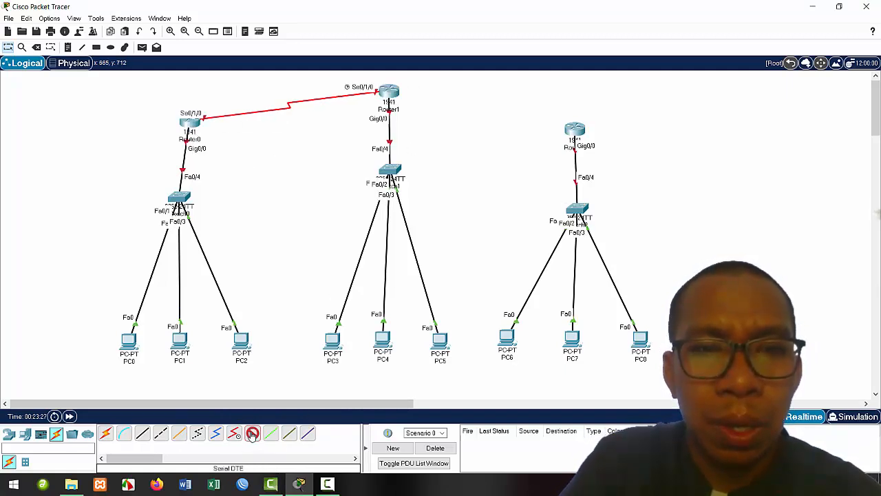
click(389, 91)
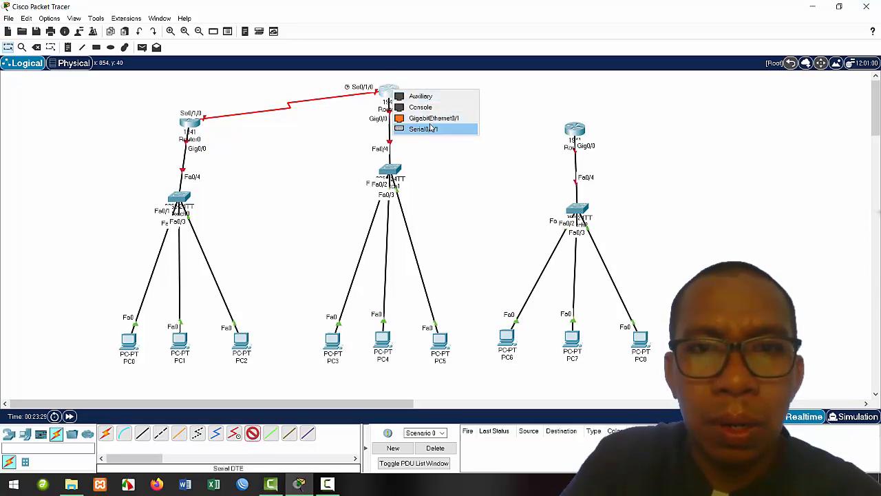
click(423, 128)
click(575, 130)
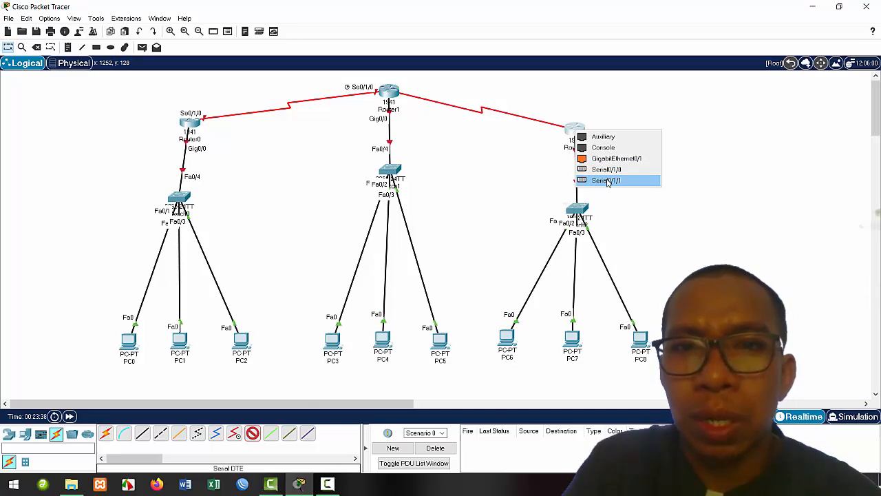
click(606, 180)
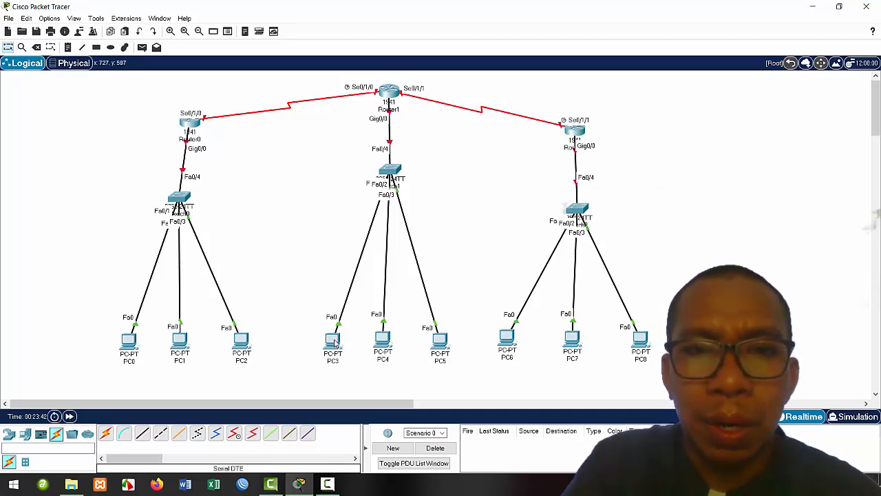
Spread PC3 and PC5 slightly outward from PC4 and shift the whole row of nine PCs upward.
drag(335, 346, 319, 343)
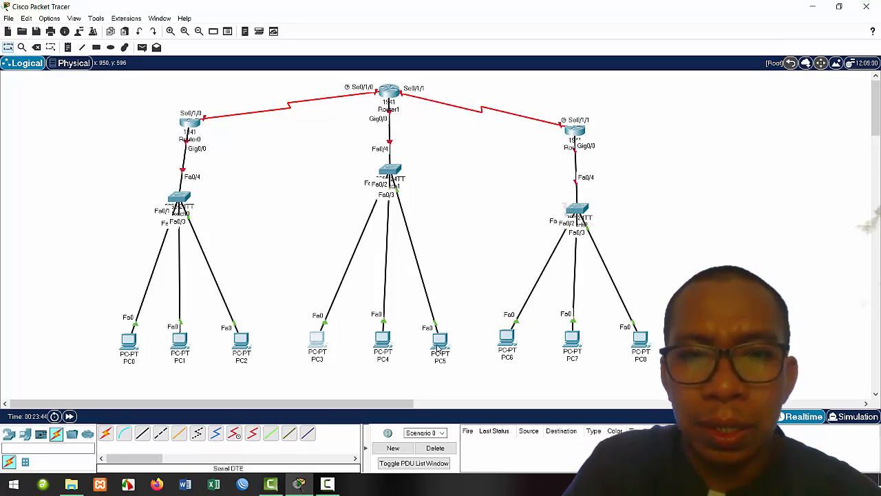
drag(432, 351, 444, 348)
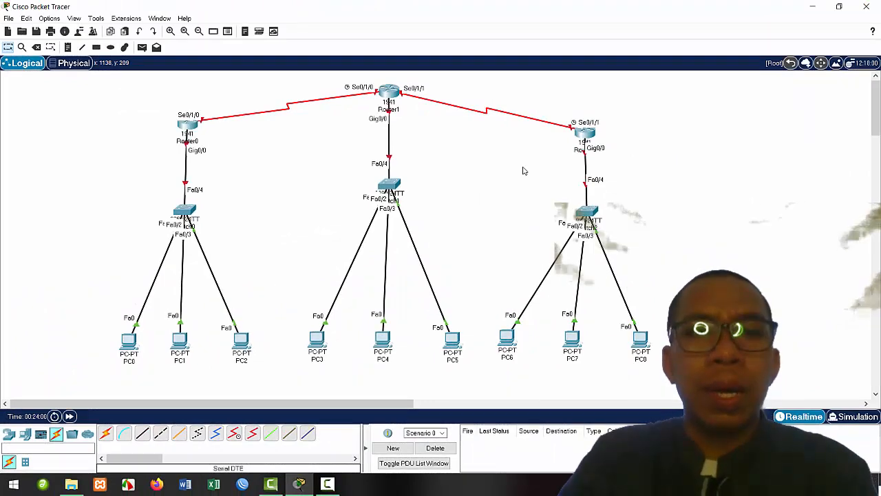
drag(75, 312, 660, 406)
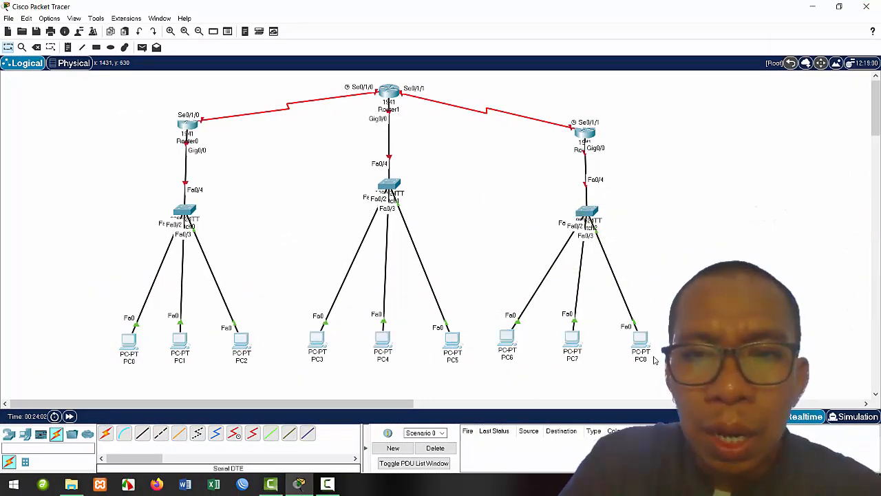
drag(648, 348, 652, 322)
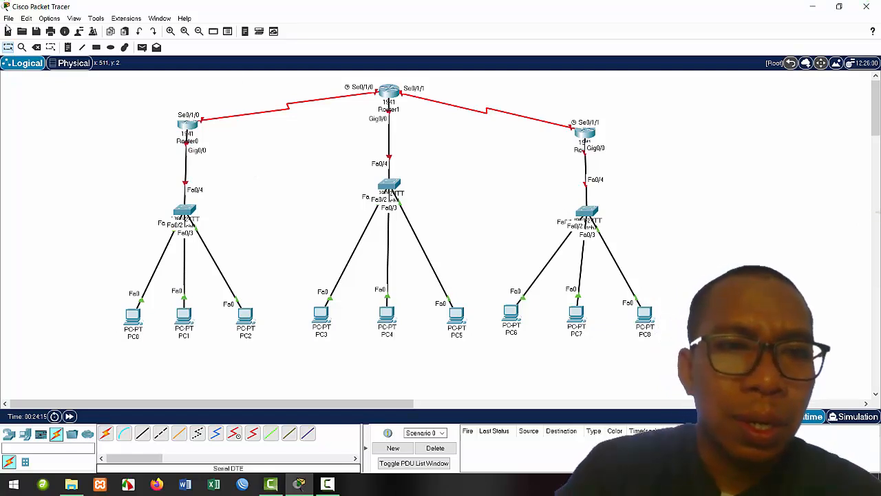
Place a text note beside Router0 reading "gig0/0: 192.168.1.1/24".
click(67, 46)
click(215, 144)
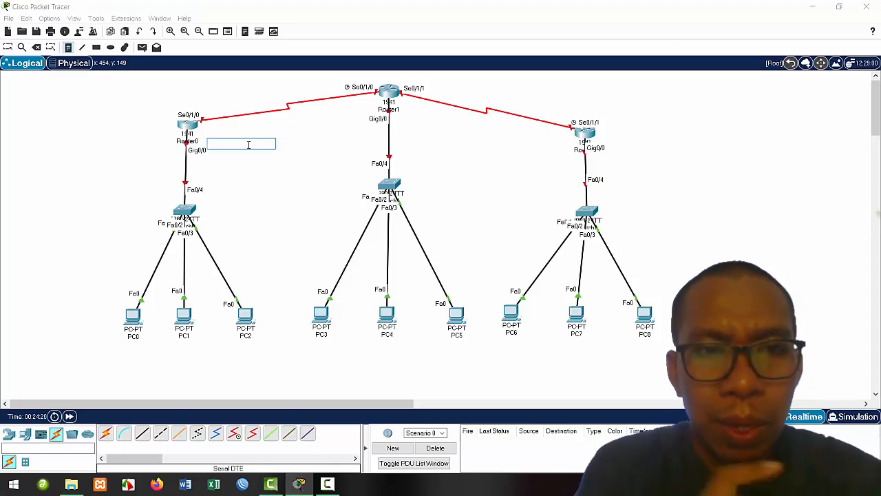
text(gig)
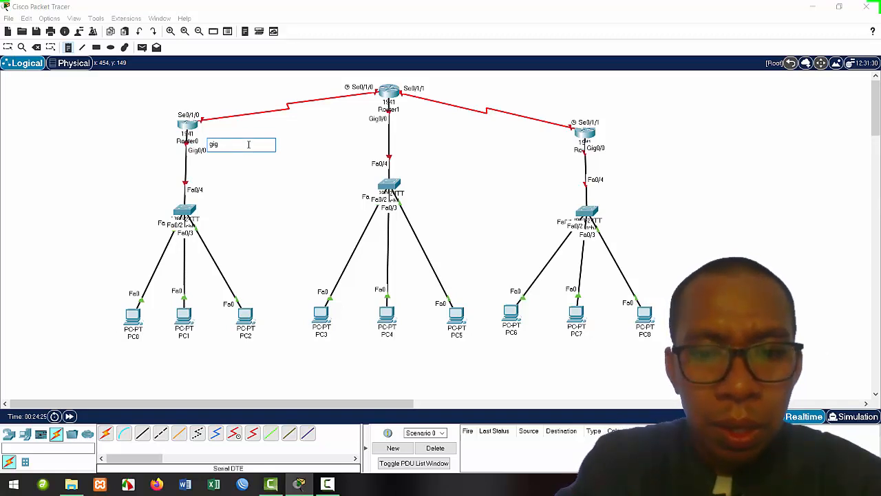
text(0/0)
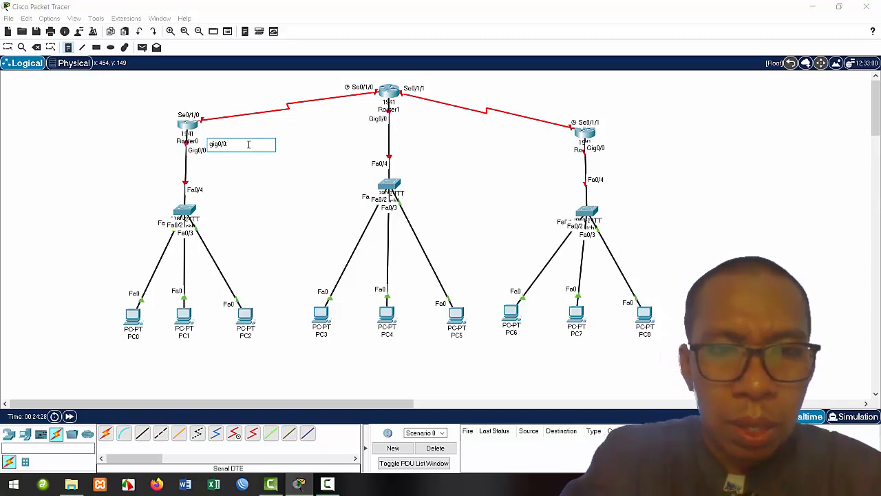
text(: 192.168.1.1/24)
Duplicate the gig0/0 address line in Router0's note until it holds five identical lines.
key(ctrl+a)
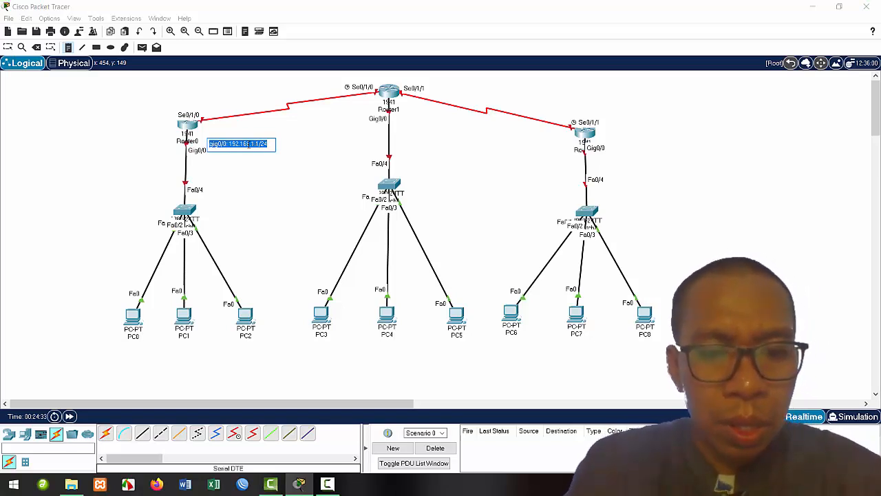
key(ctrl+c)
key(End)
key(Return)
key(ctrl+v)
key(Return)
key(ctrl+v)
key(Return)
key(ctrl+v)
key(Return)
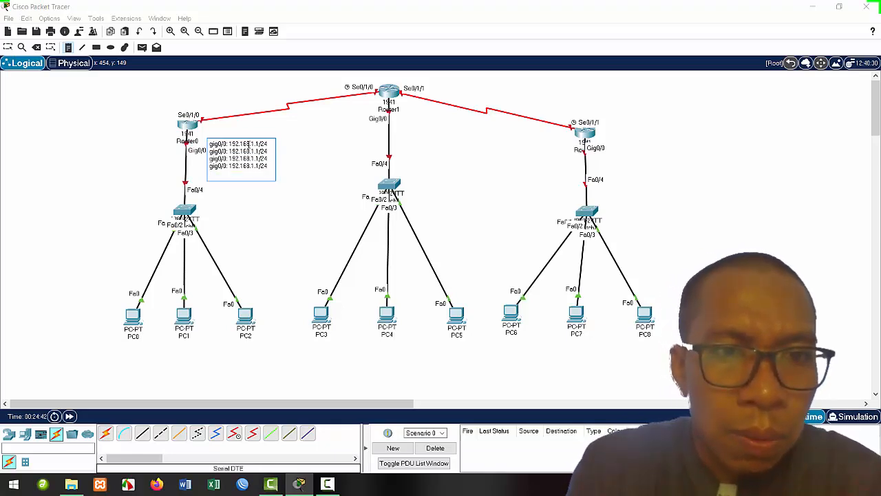
key(ctrl+v)
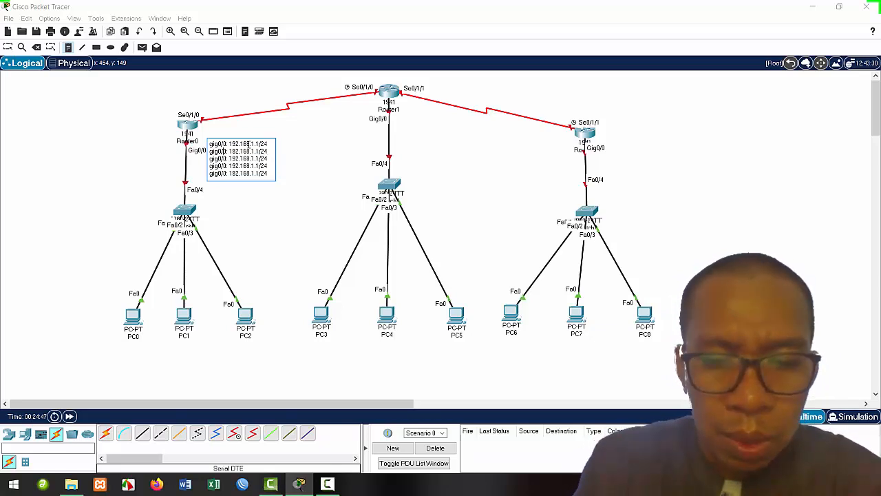
Change the note's middle three lines to gig0/0.10: 192.168.10.1/24, gig0/0.20: 192.168.20.1/24 and gig0/0.30: 192.168.30.1/24.
text(.10)
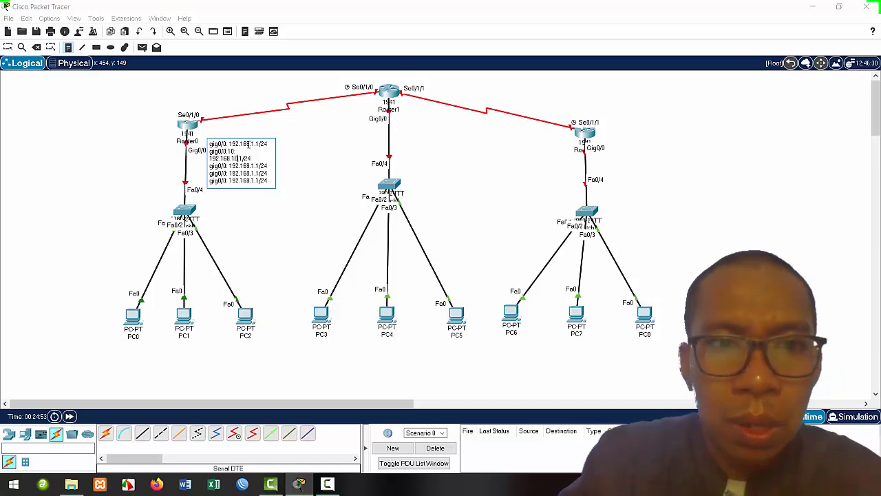
text(.20:)
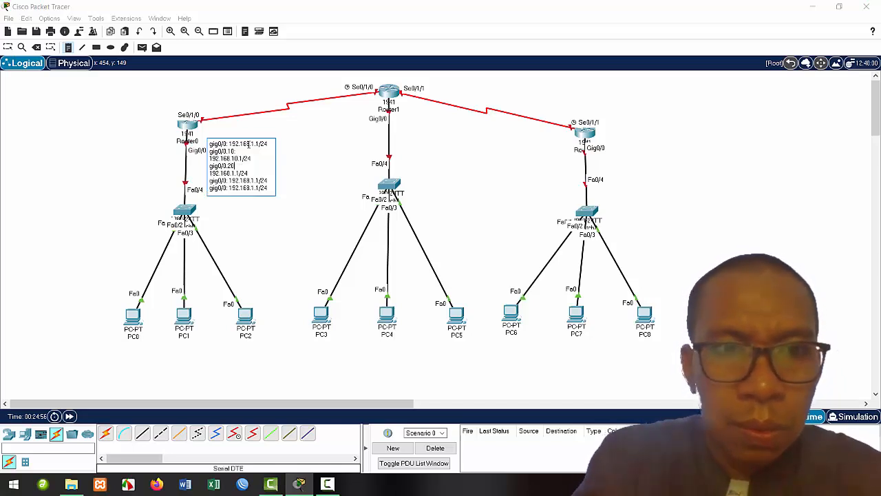
key(BackSpace)
text(20)
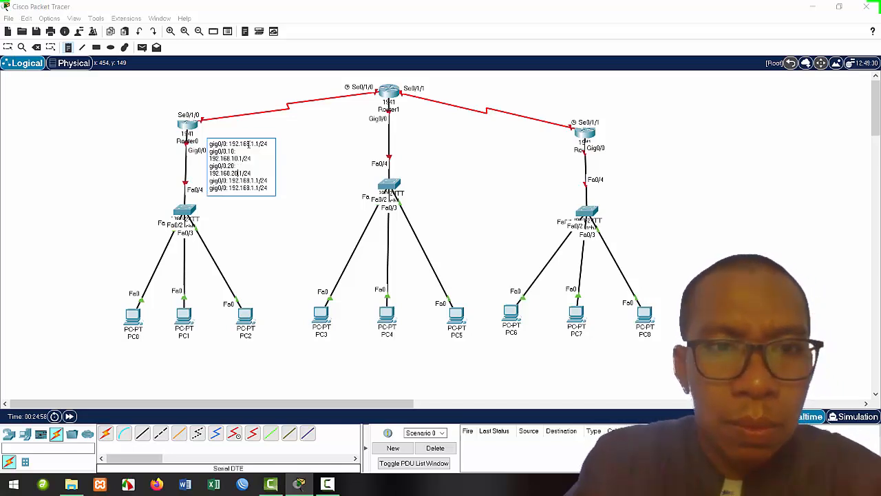
text(.30:)
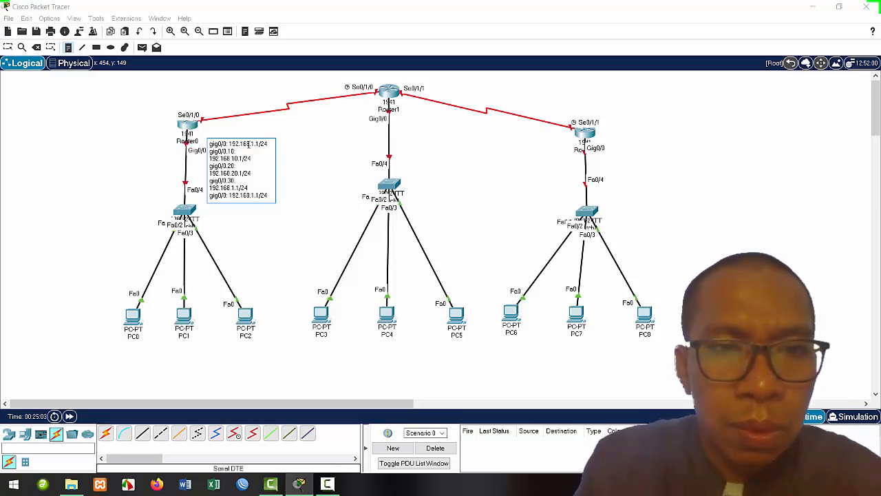
key(BackSpace)
text(30)
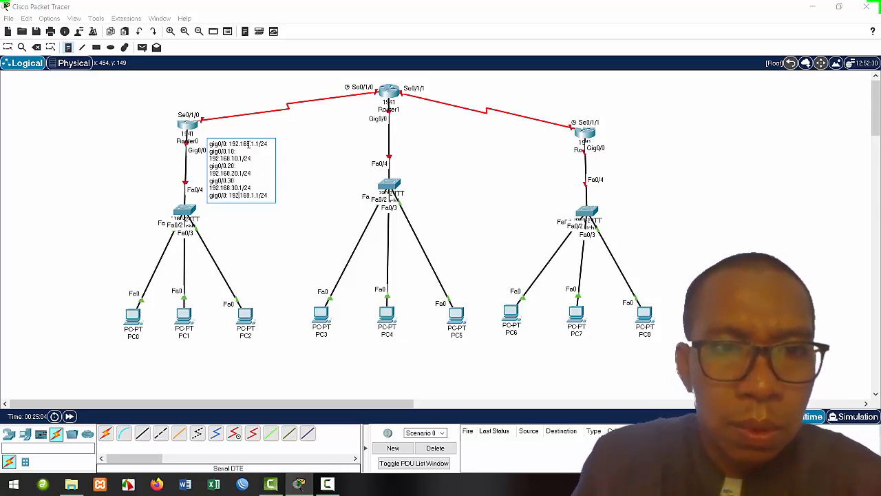
Rewrite the last line of Router0's note as "se0/1/0: 10.10.10.1/24".
key(BackSpace)
key(BackSpace)
key(BackSpace)
key(BackSpace)
key(BackSpace)
key(BackSpace)
key(BackSpace)
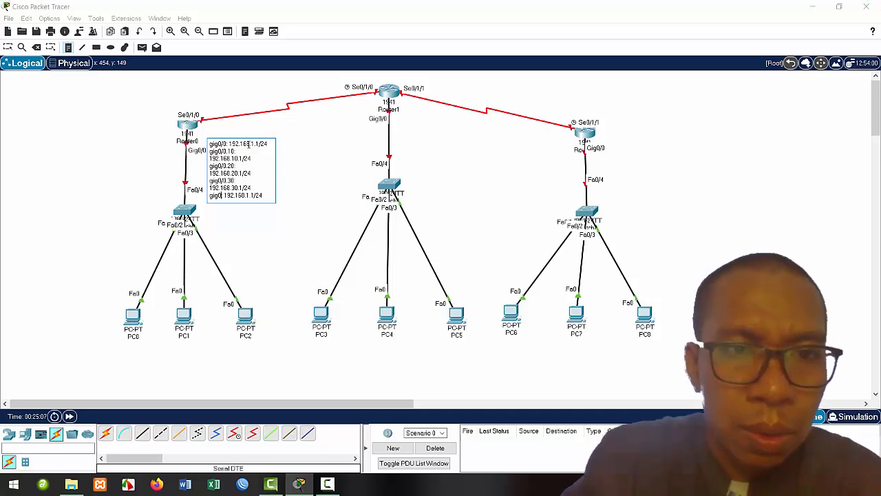
text(se0/1:)
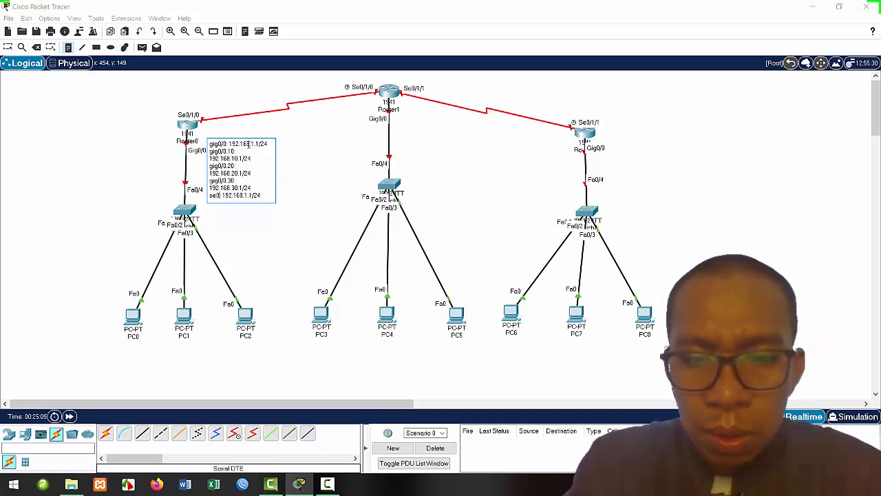
text(/0)
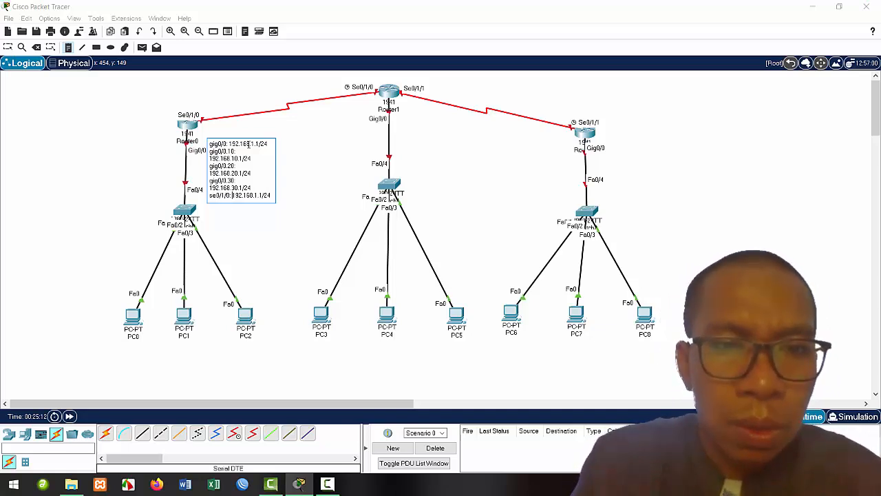
key(BackSpace)
key(BackSpace)
key(BackSpace)
key(BackSpace)
key(BackSpace)
key(BackSpace)
key(BackSpace)
key(BackSpace)
key(BackSpace)
key(BackSpace)
key(BackSpace)
key(BackSpace)
key(BackSpace)
key(BackSpace)
text(10)
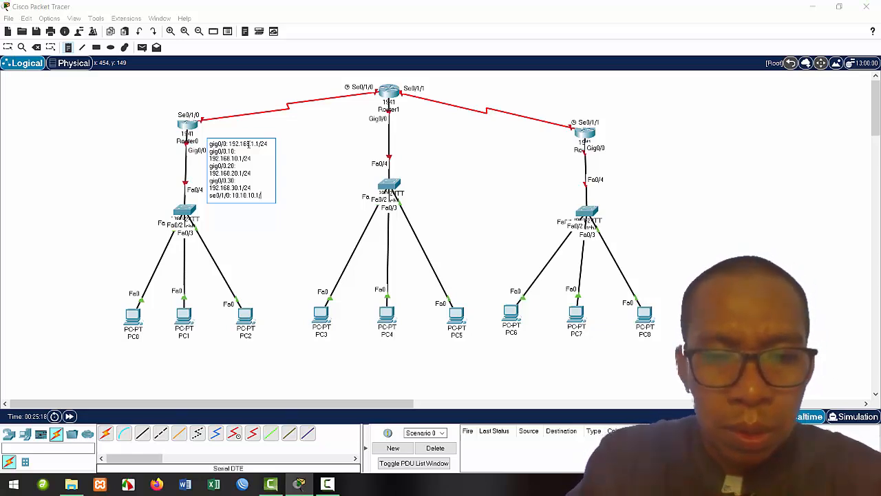
text(.10.10.1/24)
Finish the address note and move it to the outer side of Router0, clear of the cable to its switch.
click(315, 182)
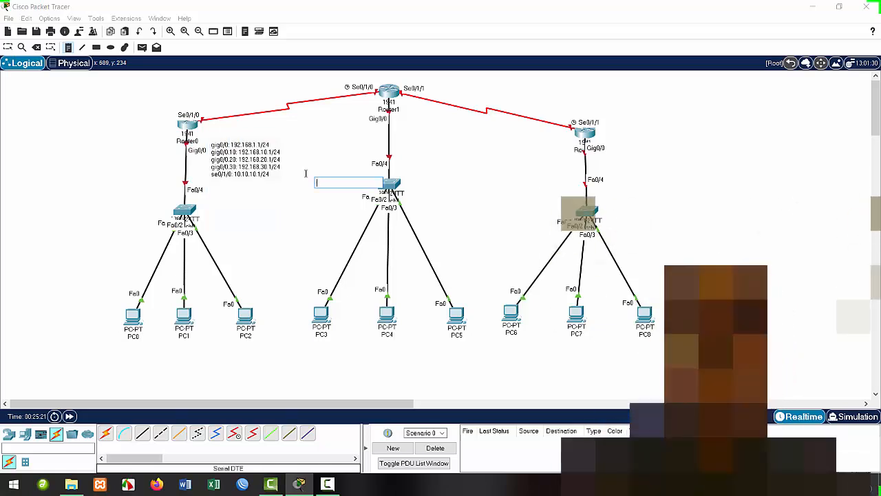
click(70, 48)
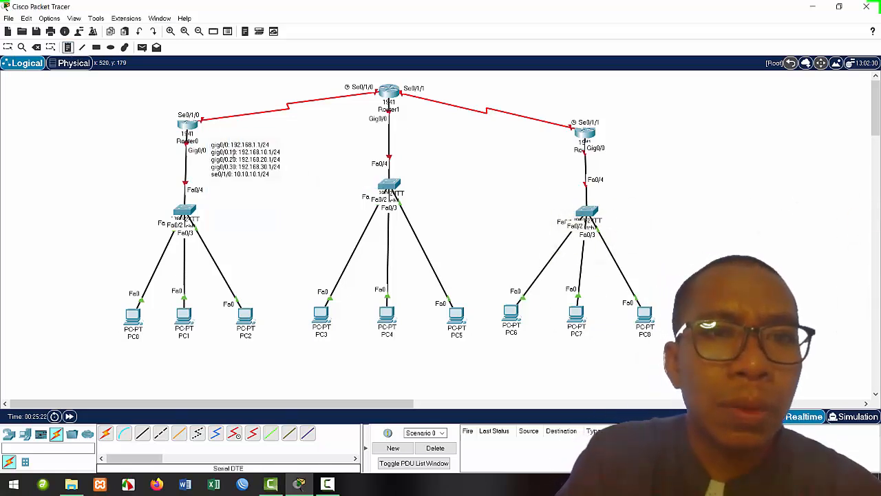
drag(234, 173, 137, 152)
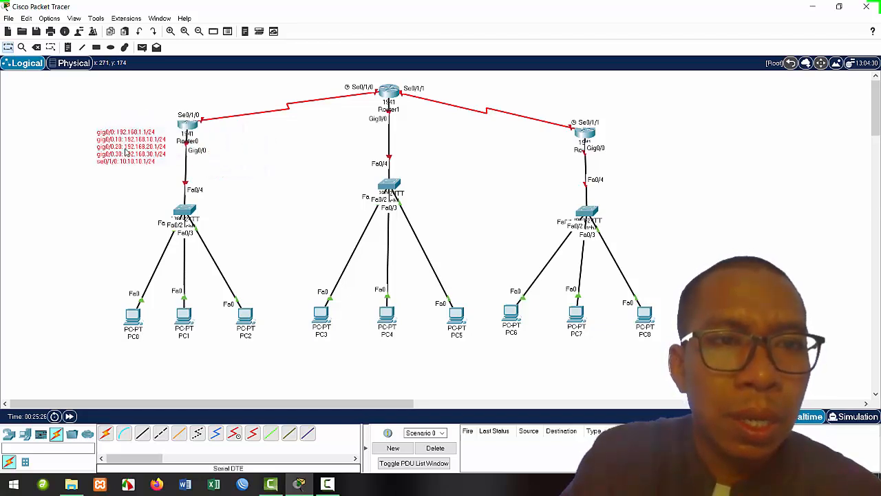
Copy Router0's note text into a new note beside Router1, with gig0/0 set to 192.168.2.1/24 and se0/1/0 to 10.10.10.2/24.
double_click(128, 146)
key(ctrl+a)
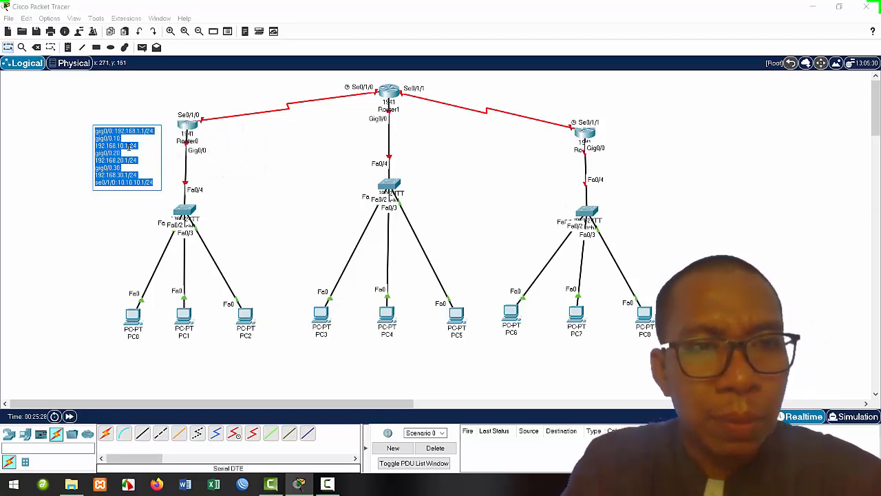
click(68, 48)
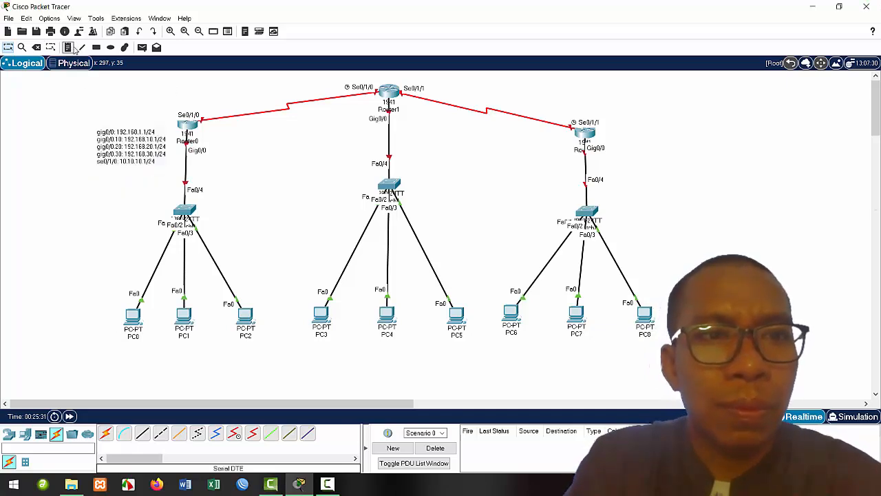
click(303, 125)
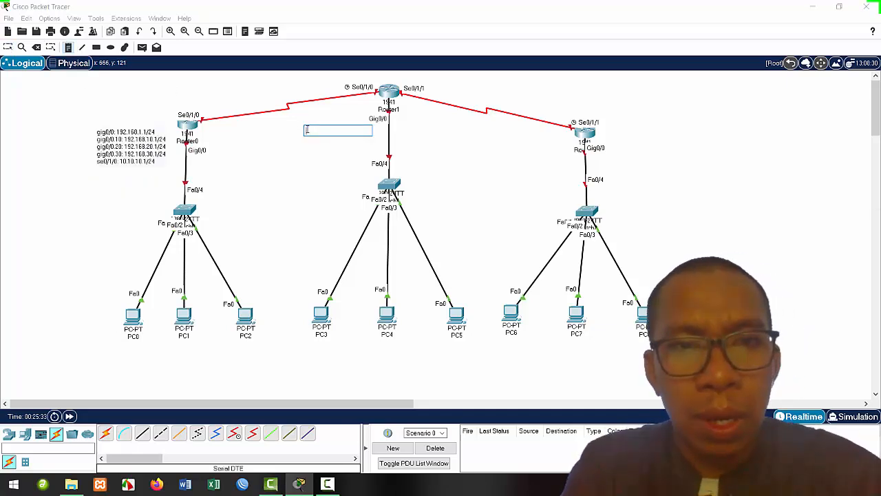
key(ctrl+v)
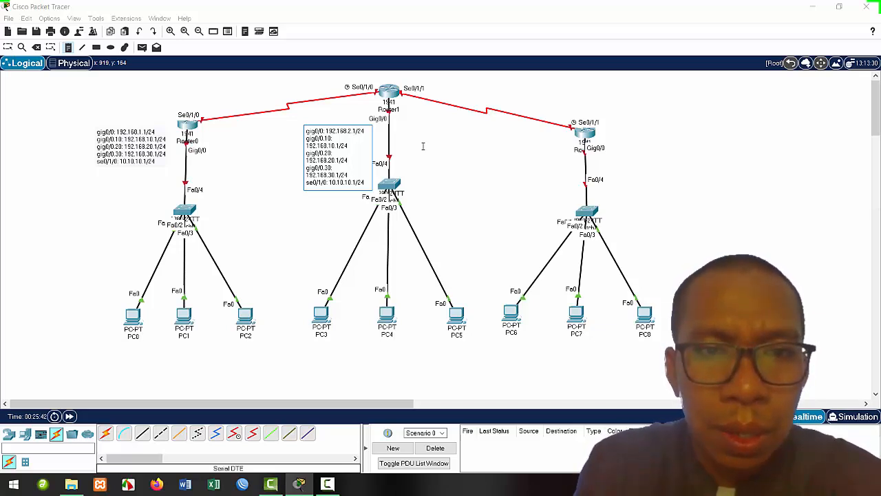
key(BackSpace)
text(2)
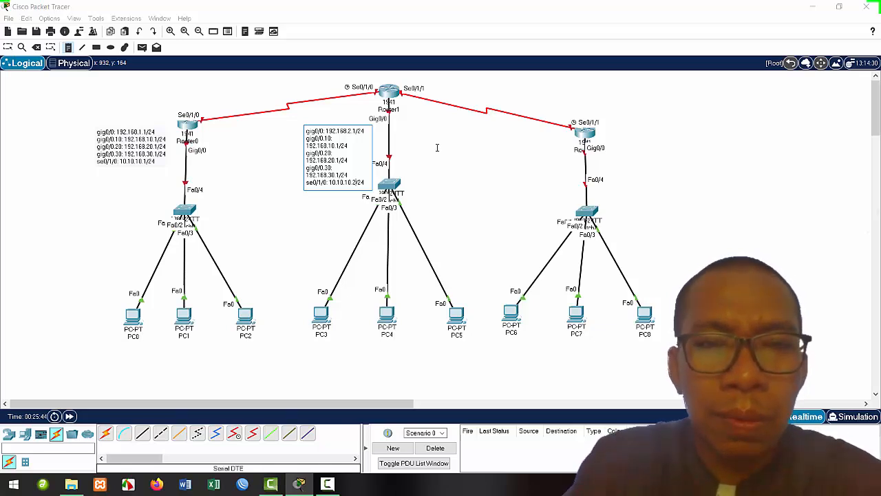
Add the line "se0/1/1: 11.11.11.1/24" at the end of Router1's note.
click(440, 124)
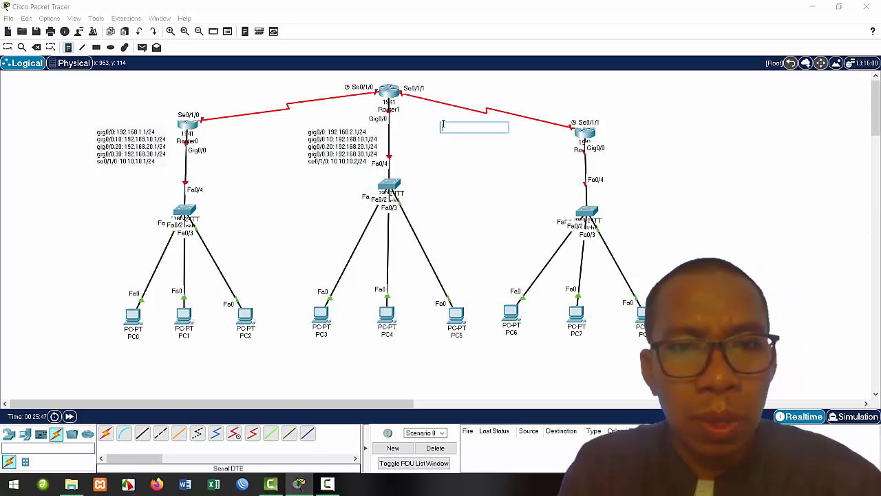
click(8, 47)
double_click(335, 158)
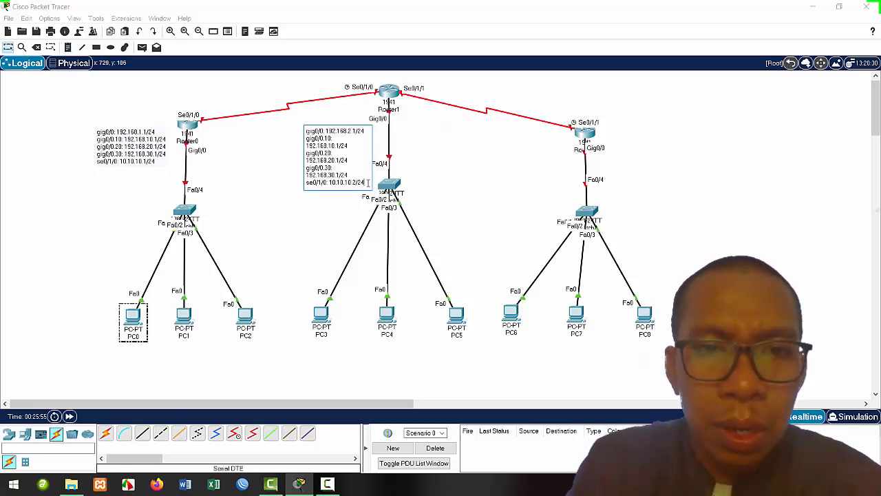
key(Return)
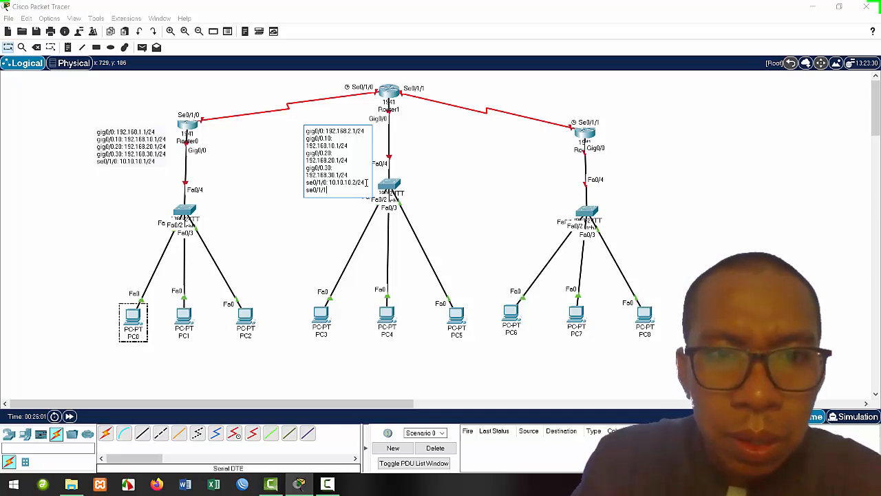
text(11.11.11.1/24)
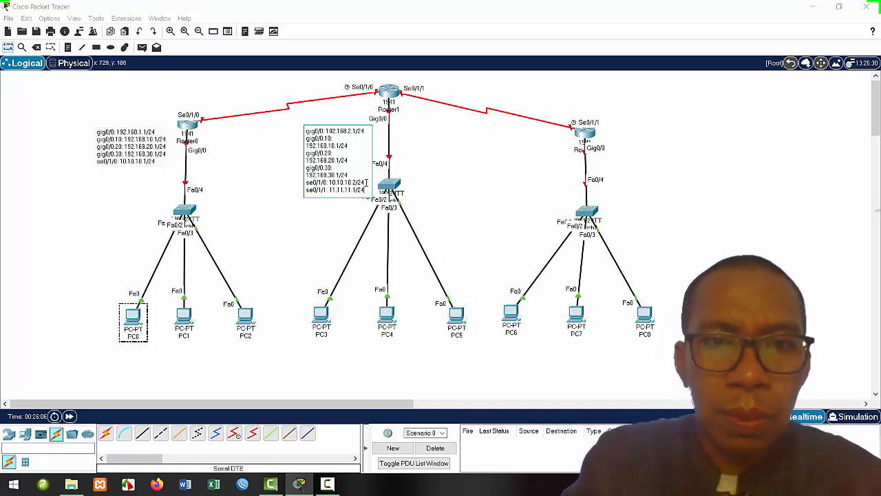
Copy Router1's note text into a new note beside Router2, with gig0/0 set to 192.168.3.1/24.
key(ctrl+a)
key(ctrl+c)
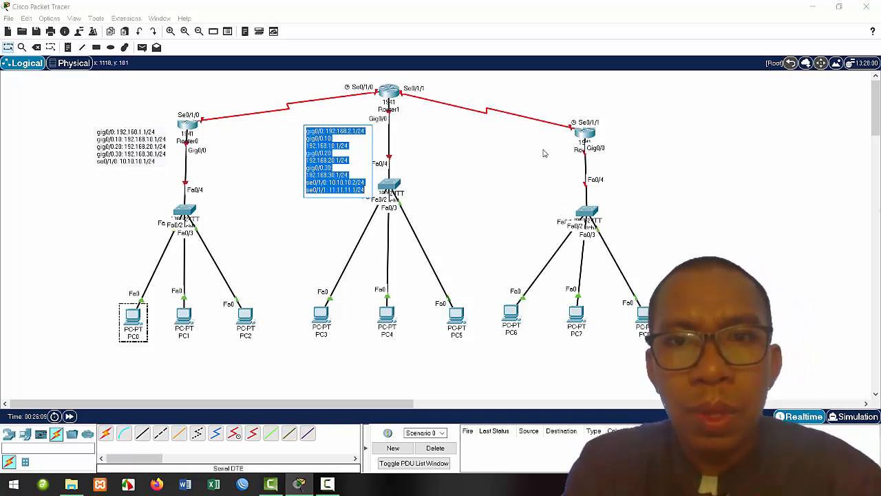
click(642, 136)
click(68, 47)
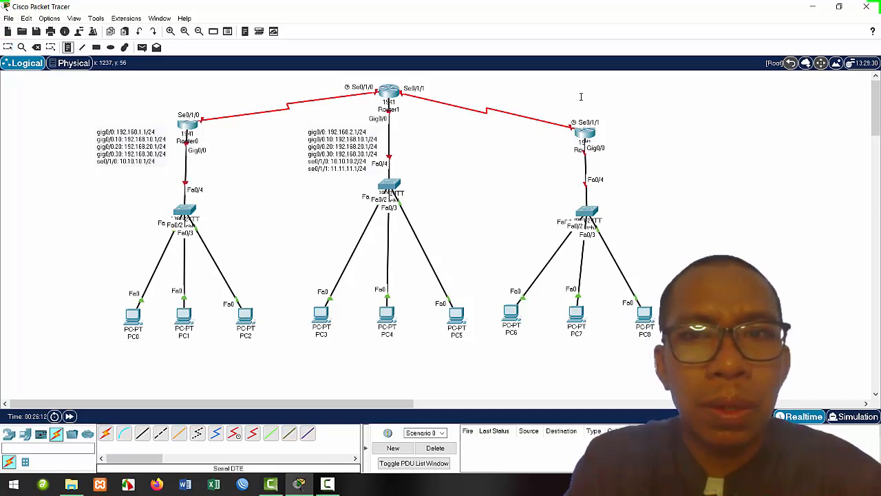
click(642, 115)
key(ctrl+v)
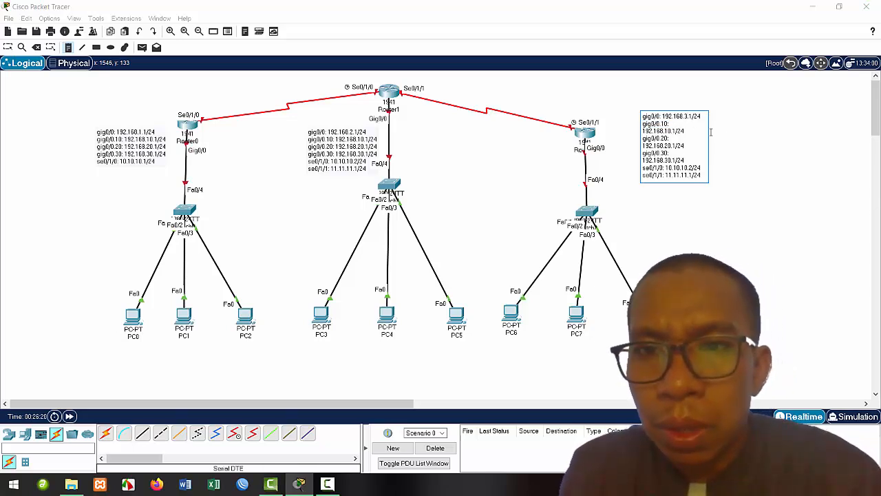
Delete the se0/1/0 line from Router2's note.
key(BackSpace)
key(BackSpace)
key(BackSpace)
key(BackSpace)
key(BackSpace)
key(BackSpace)
key(BackSpace)
key(BackSpace)
key(BackSpace)
key(BackSpace)
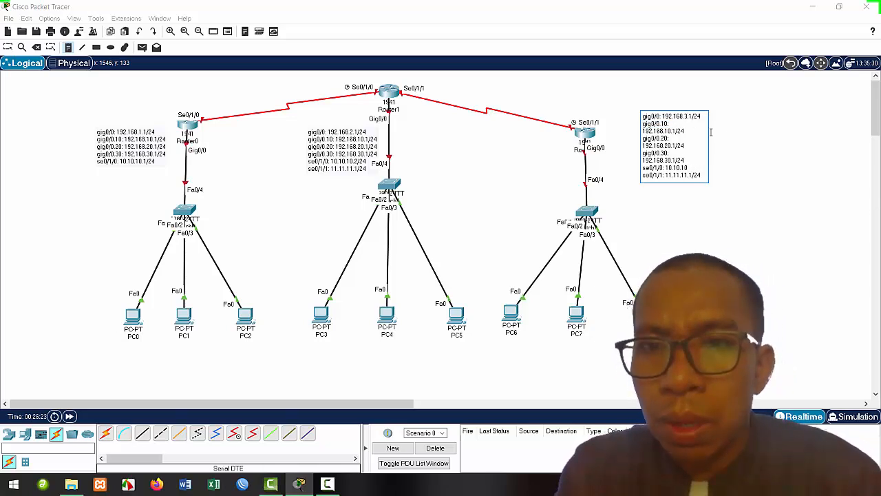
key(BackSpace)
key(BackSpace)
key(BackSpace)
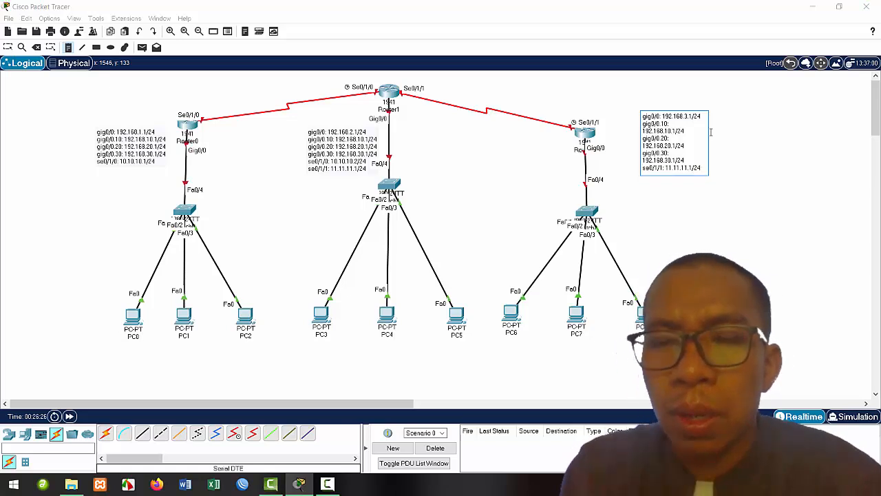
Shift Router1's note up and away from its switch cable, and nudge Router2's note slightly closer to Router2.
click(7, 46)
drag(336, 141, 322, 119)
drag(693, 125, 545, 143)
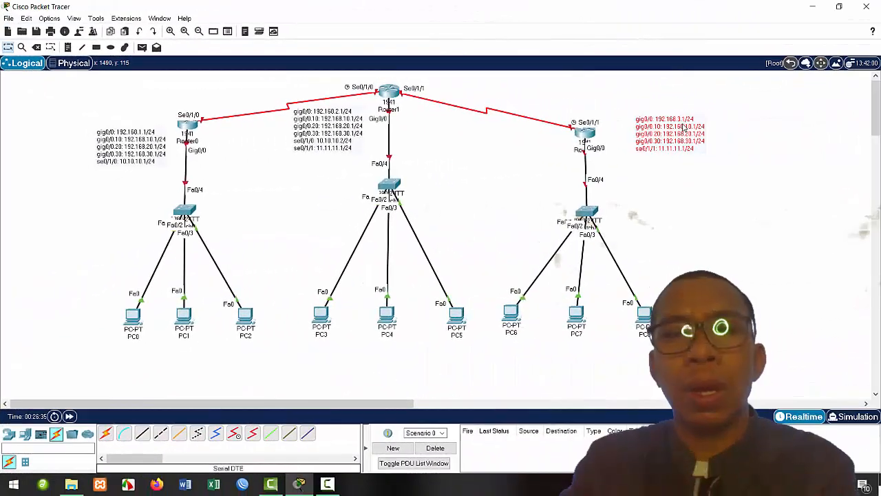
drag(684, 127, 681, 127)
click(682, 173)
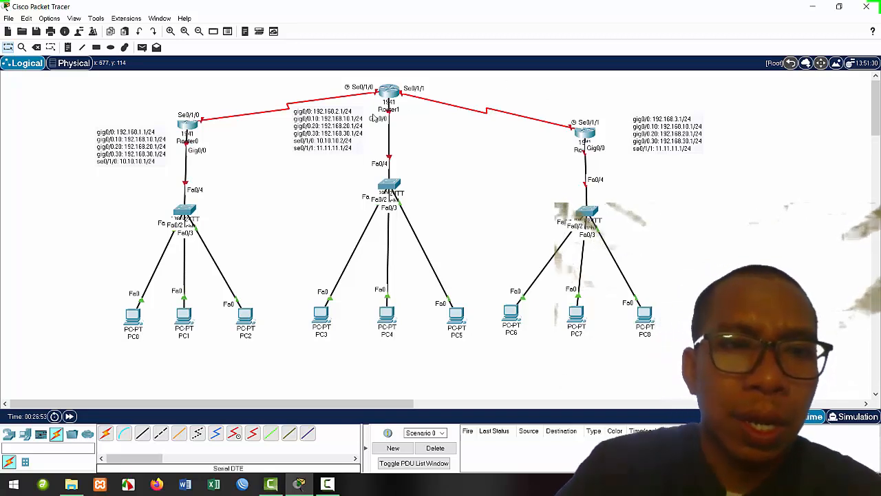
drag(93, 93, 271, 355)
click(116, 96)
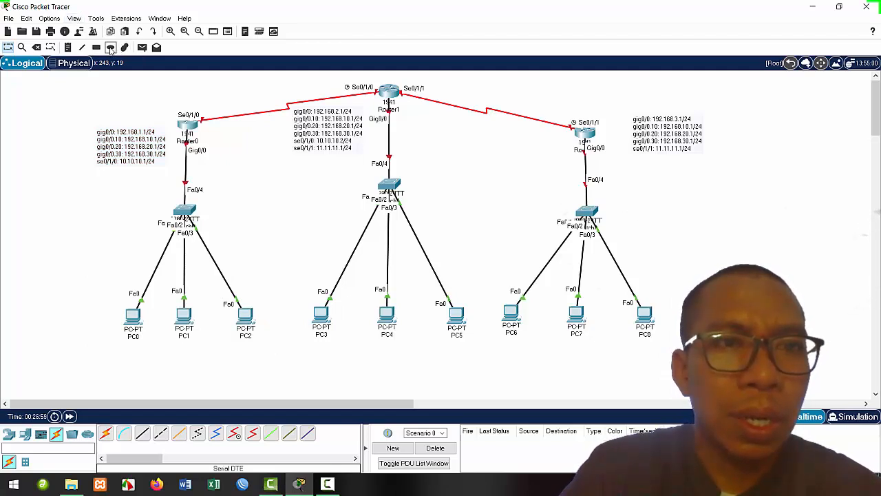
Draw an unfilled rectangle with a black outline around Router0's network, enclosing its address note, switch and three PCs.
click(96, 47)
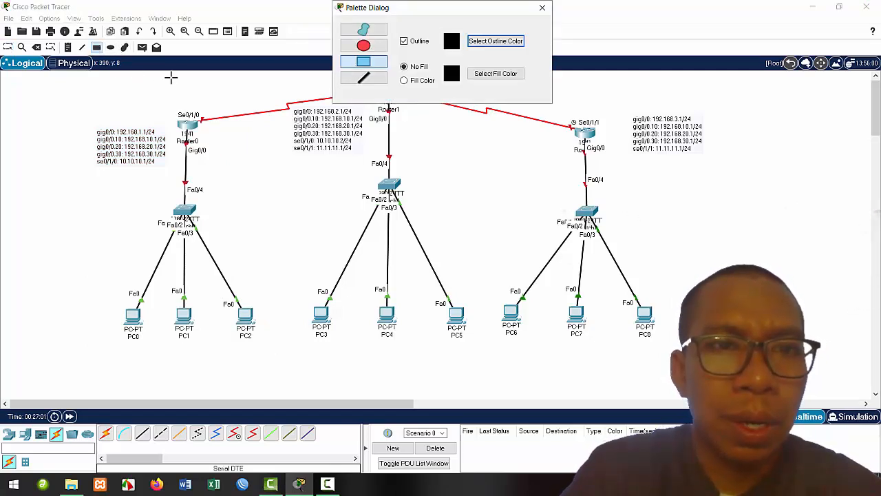
mouse_move(88, 85)
mouse_down()
mouse_move(258, 315)
mouse_move(266, 351)
mouse_up()
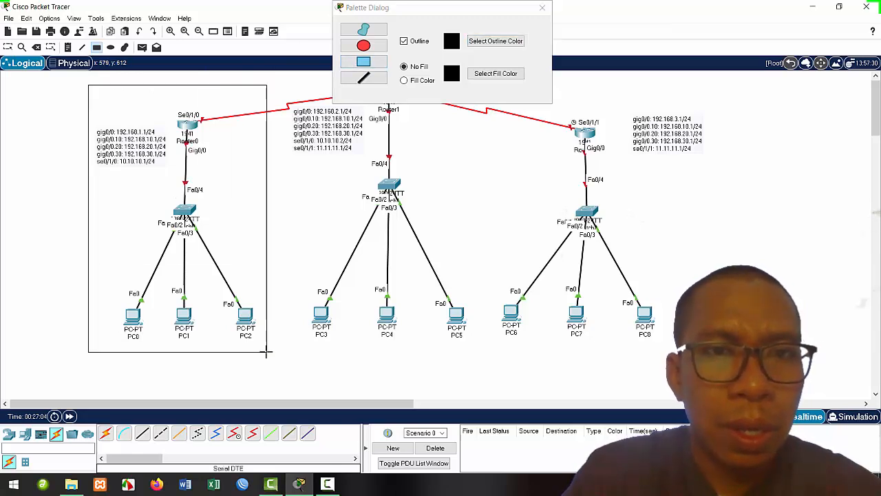
Draw a rectangle with a bright green fill and black outline over the frame around Router0's network.
click(365, 62)
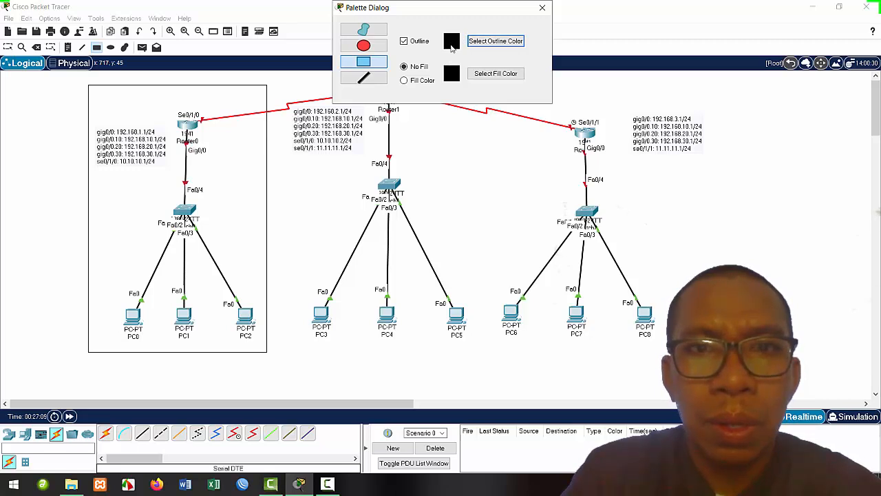
click(404, 81)
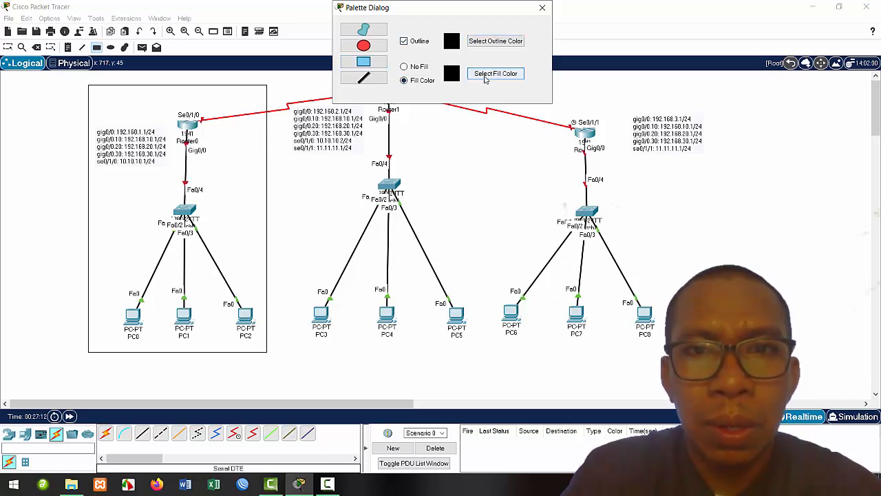
click(485, 78)
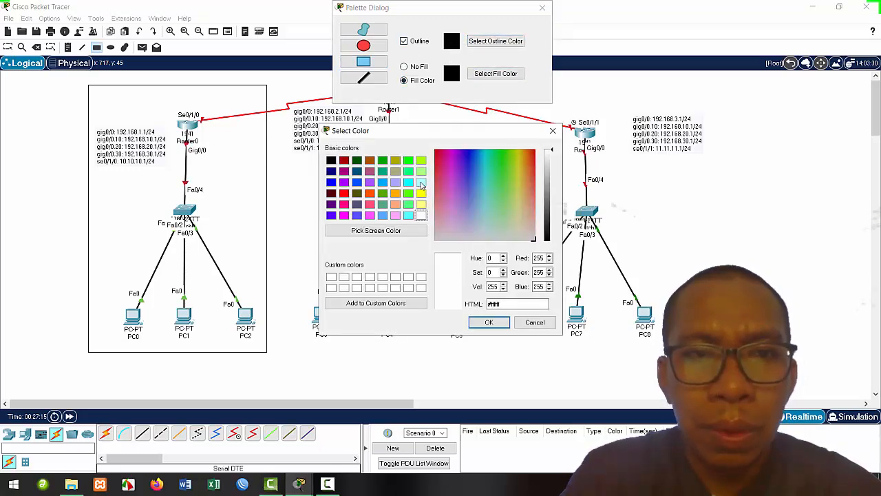
click(421, 182)
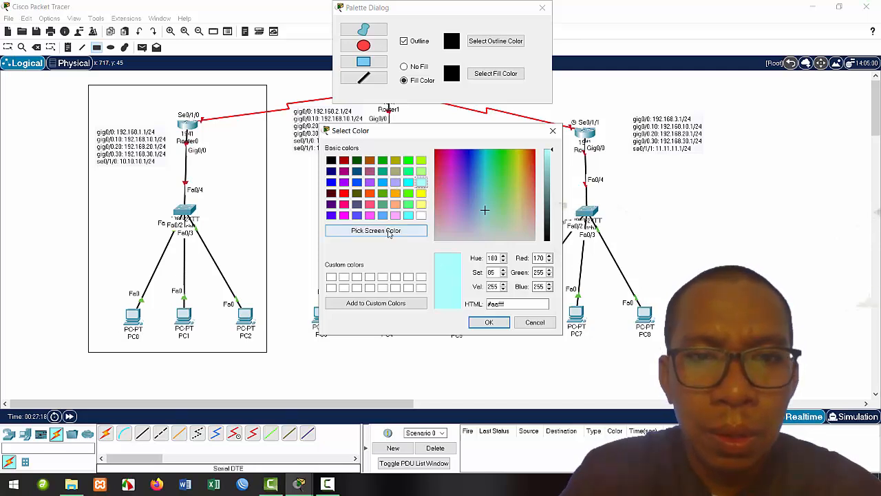
click(382, 237)
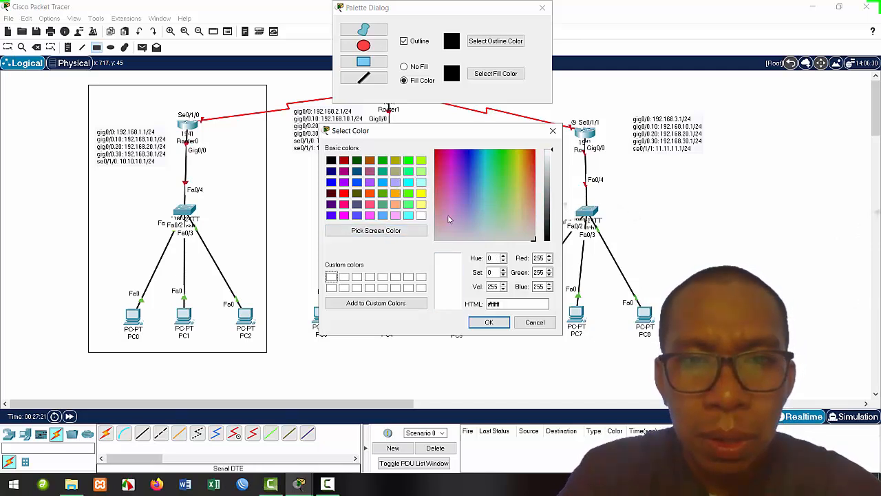
click(409, 194)
click(489, 322)
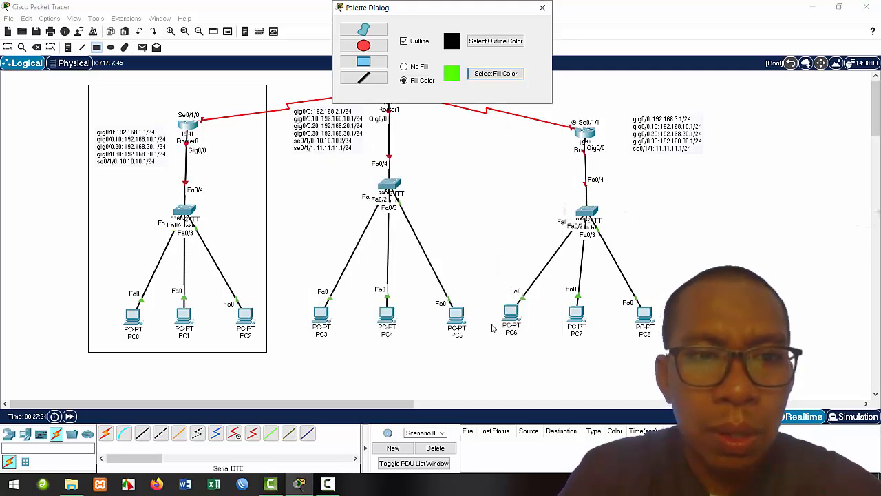
drag(88, 86, 268, 352)
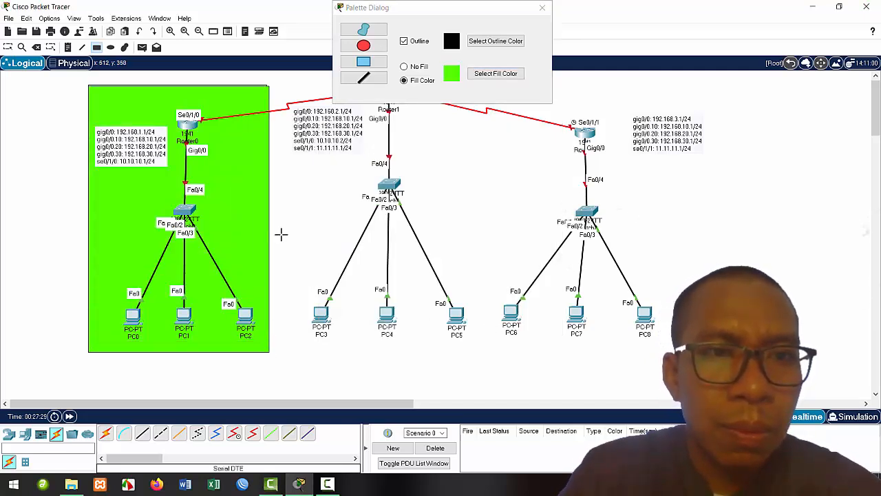
Draw a rectangle with an orange #ffaa00 fill around Router1's network, moving the palette dialog out of the way.
drag(464, 15, 785, 183)
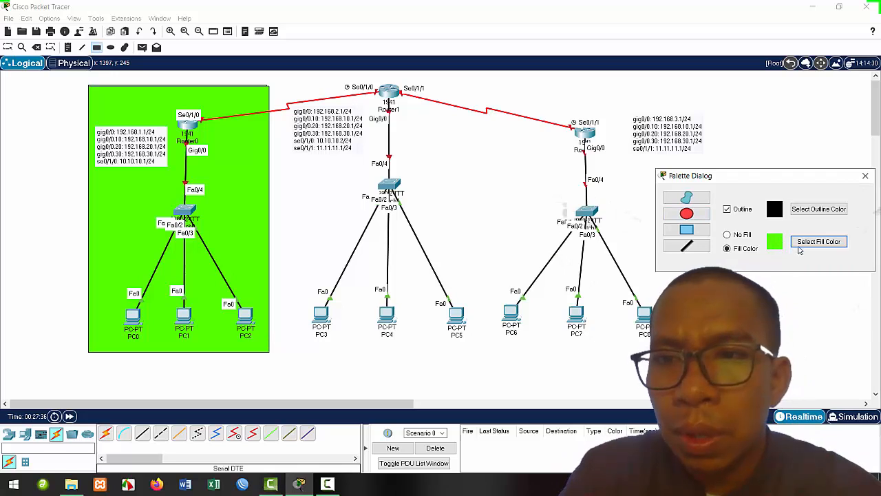
click(794, 244)
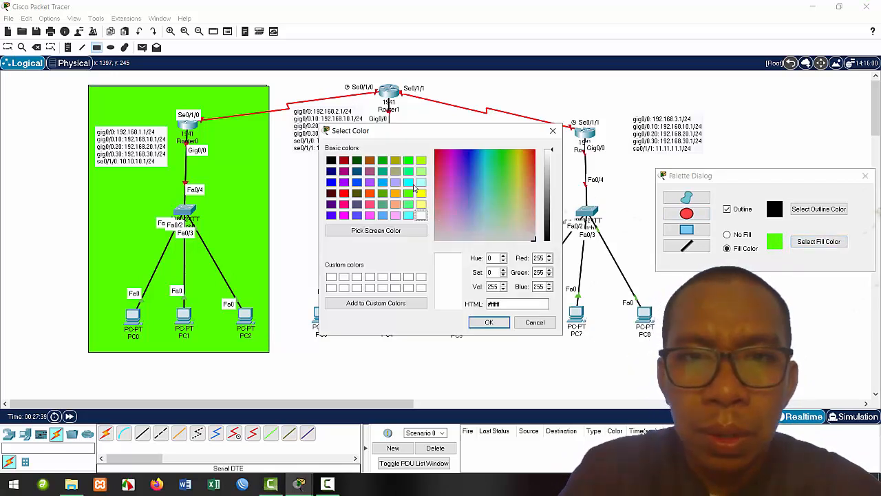
click(395, 193)
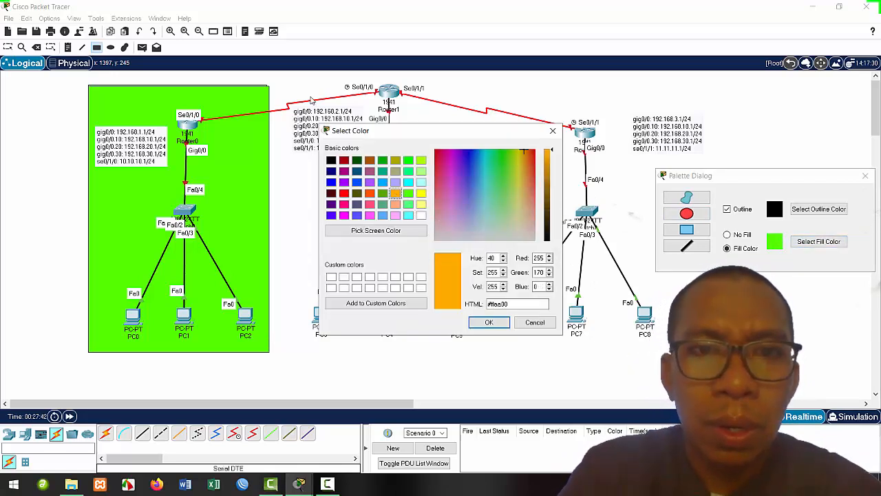
click(488, 322)
drag(287, 73, 476, 352)
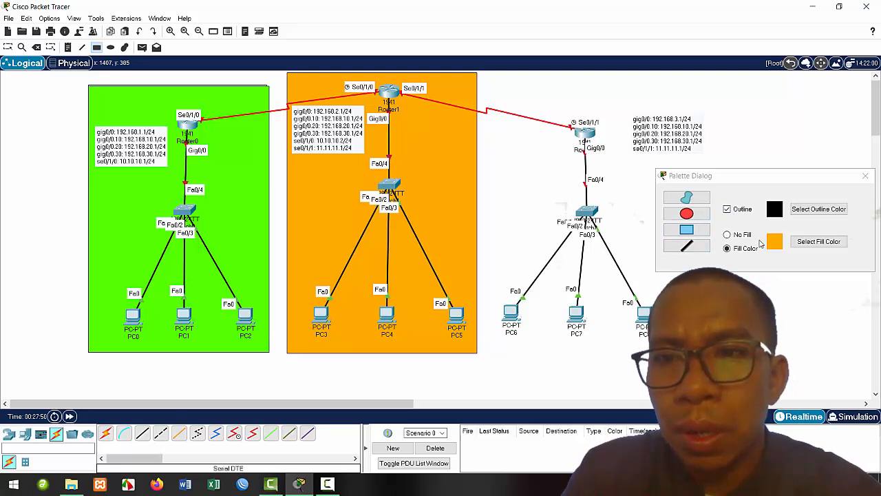
Draw a light cyan filled rectangle around Router2's network, and return to the selection tool with the palette closed.
click(797, 242)
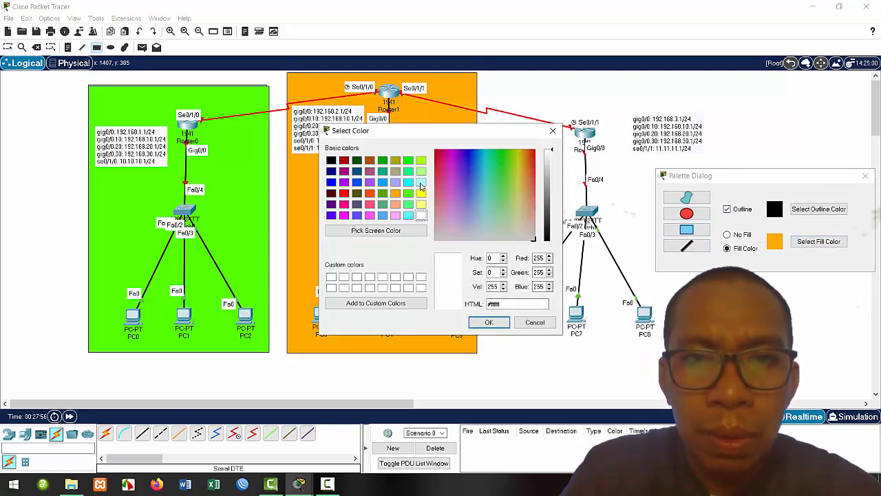
click(420, 182)
click(489, 322)
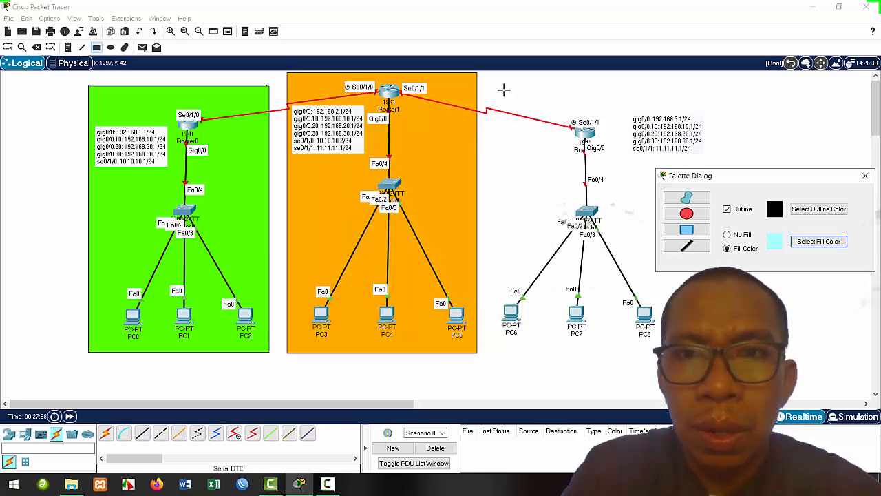
mouse_move(493, 85)
mouse_down()
mouse_move(521, 198)
mouse_move(701, 344)
mouse_move(720, 346)
mouse_move(711, 351)
mouse_up()
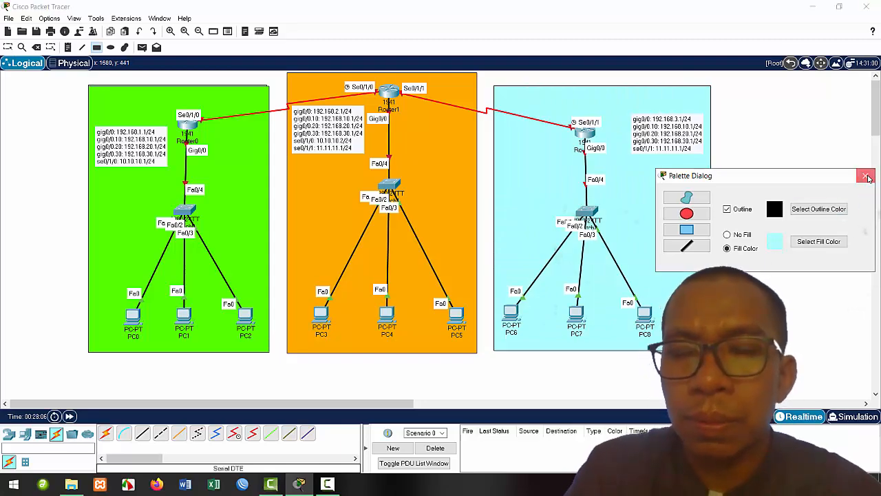
click(865, 175)
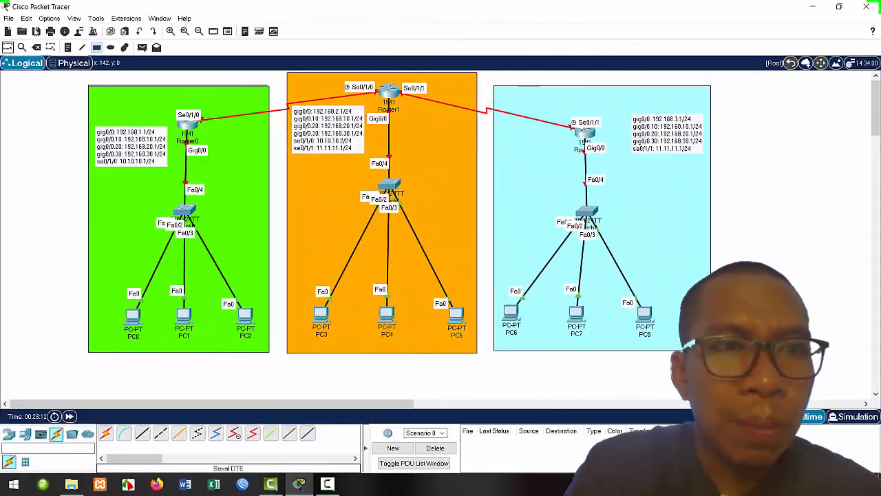
click(8, 47)
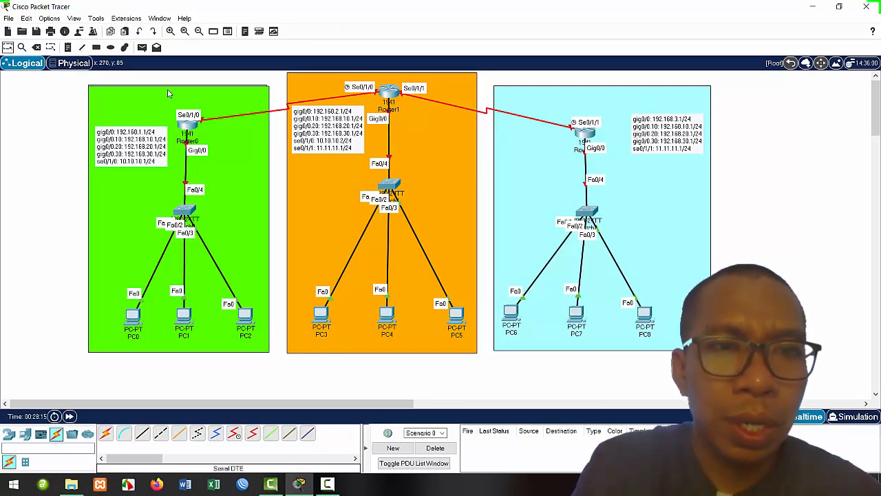
Open Switch0's command line and enter global configuration mode with "ena" and "conf t".
click(183, 210)
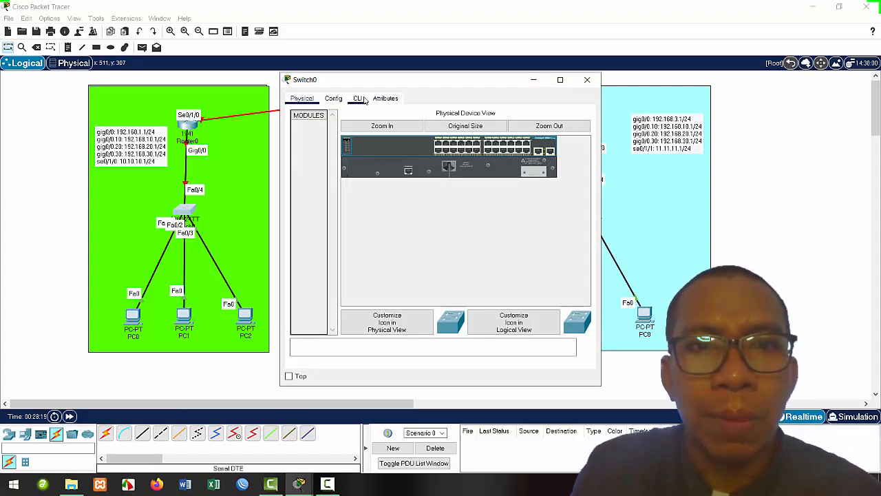
click(359, 99)
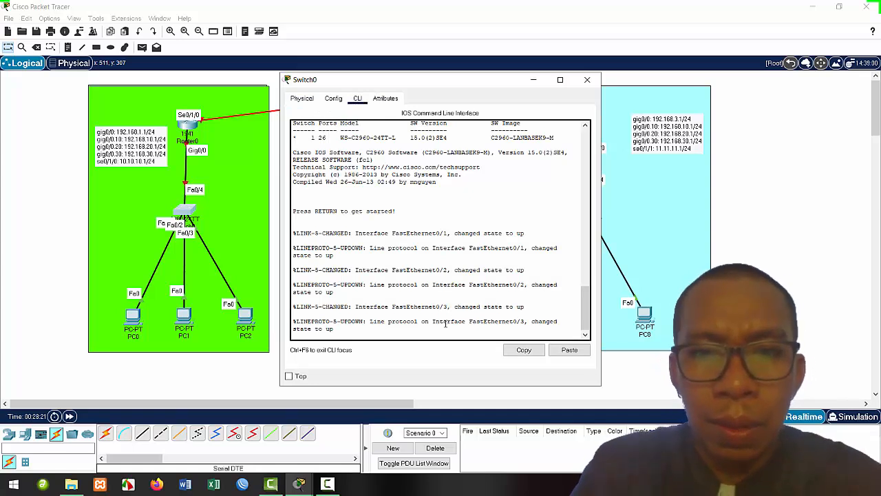
key(Return)
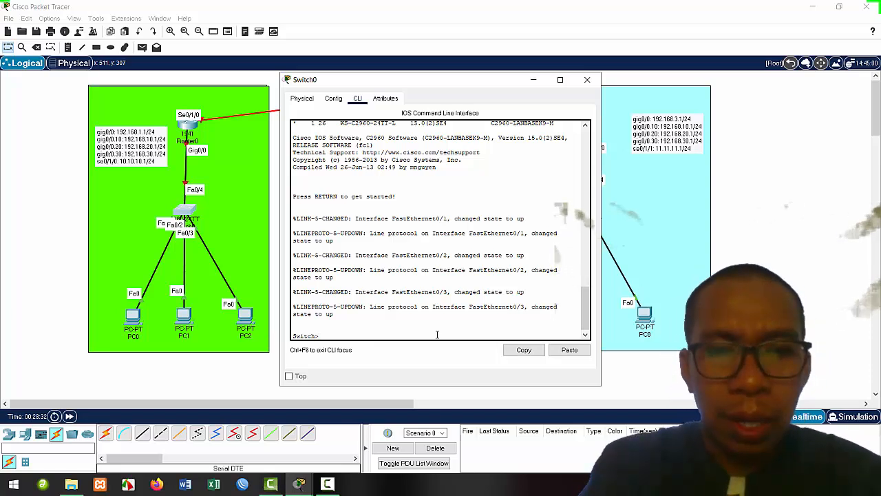
text(ena)
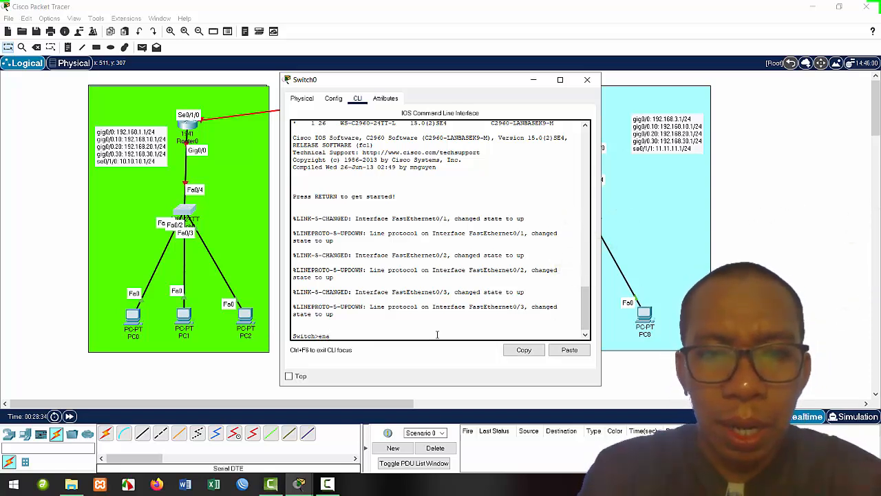
key(Return)
text(con)
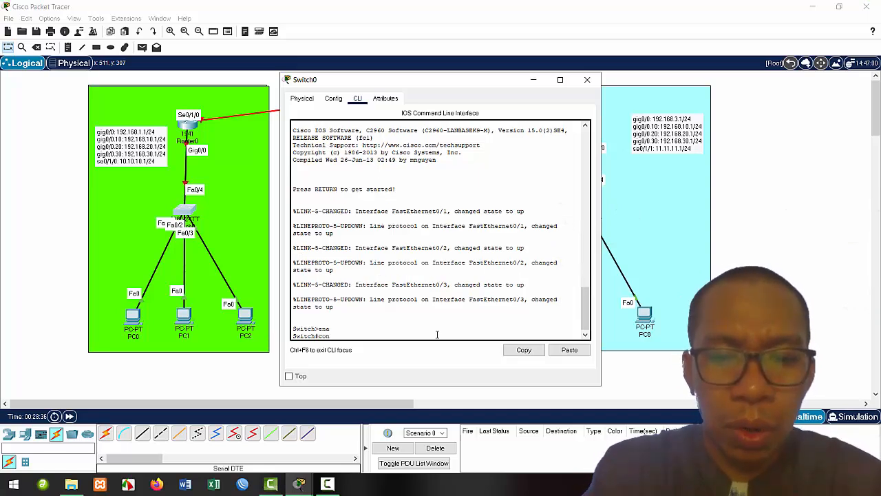
text(f t)
key(Return)
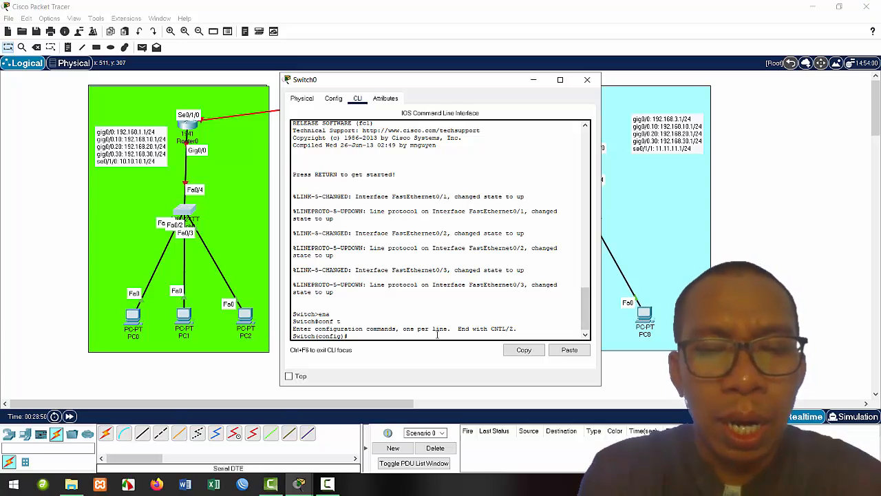
Create VLAN 10 named "a" and VLAN 20 named "b" on Switch0.
text(vlan 10)
key(Return)
text(name a)
key(Return)
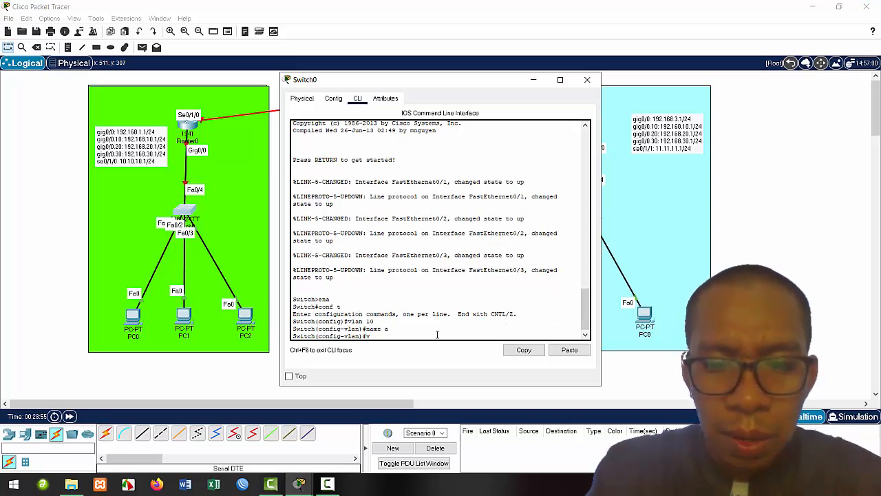
text(vlan 20)
key(Return)
text(name b)
key(Return)
Create VLAN 30 named "c" on Switch0 and exit to global configuration mode.
text(v)
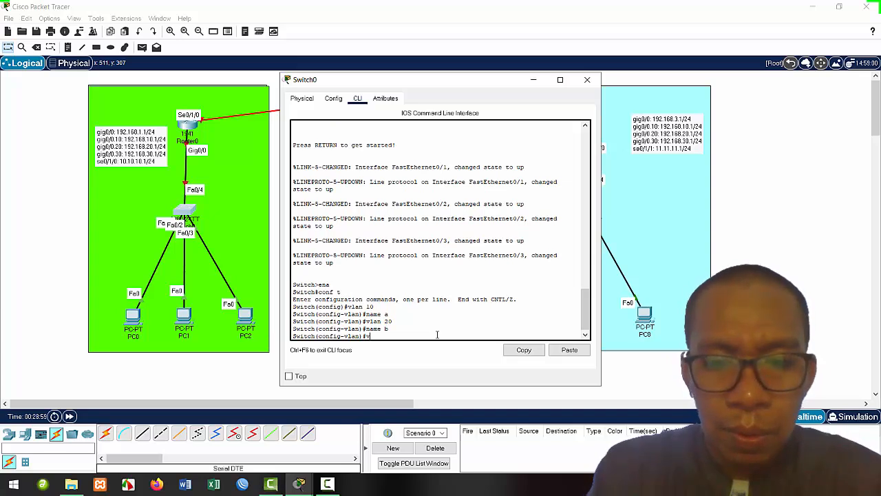
text(lan 30)
key(Return)
text(nfig-vlan)#n)
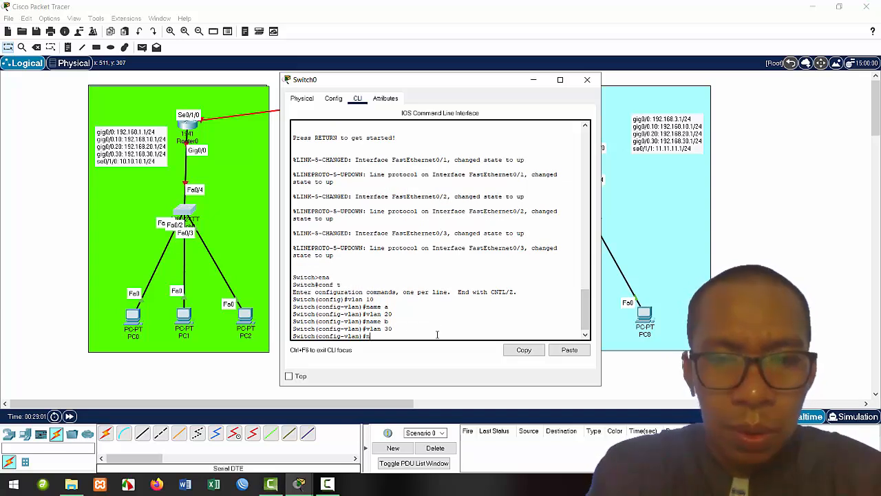
text(ame )
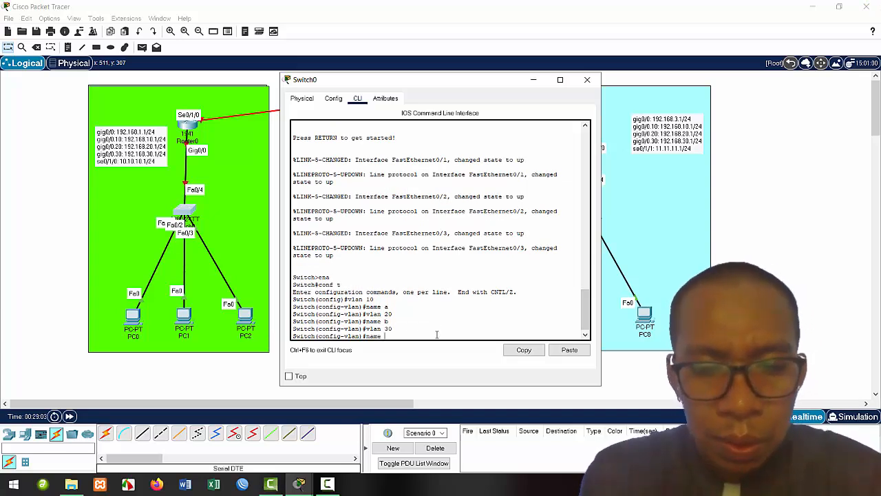
text(c)
key(Return)
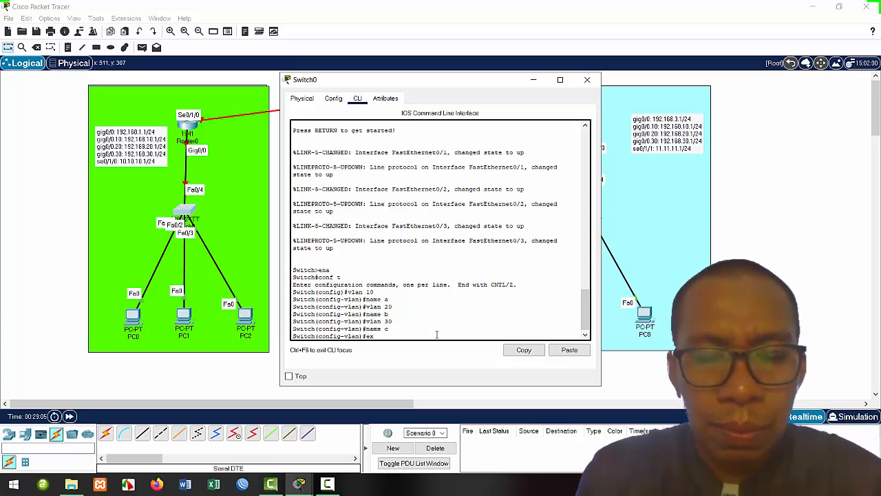
text(ex)
key(Return)
text(ex)
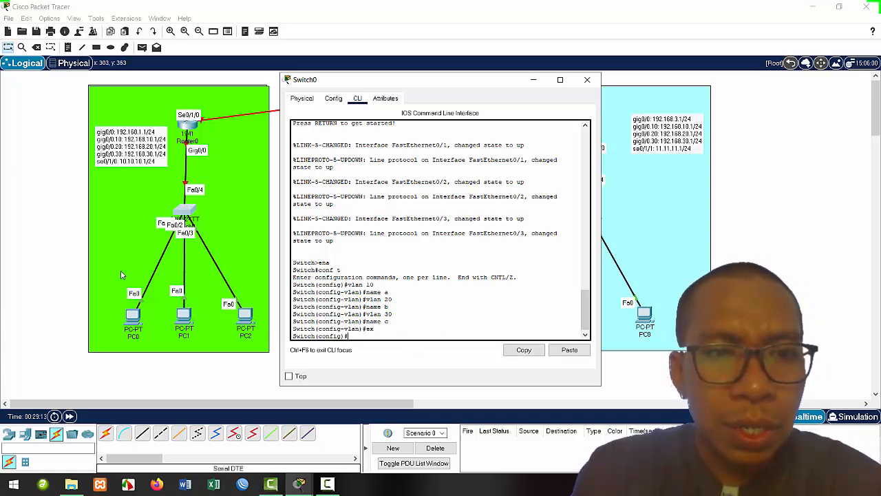
Nudge PC0 slightly closer to PC1 in Router0's network.
mouse_move(132, 317)
mouse_down()
mouse_move(113, 261)
mouse_move(139, 317)
mouse_up()
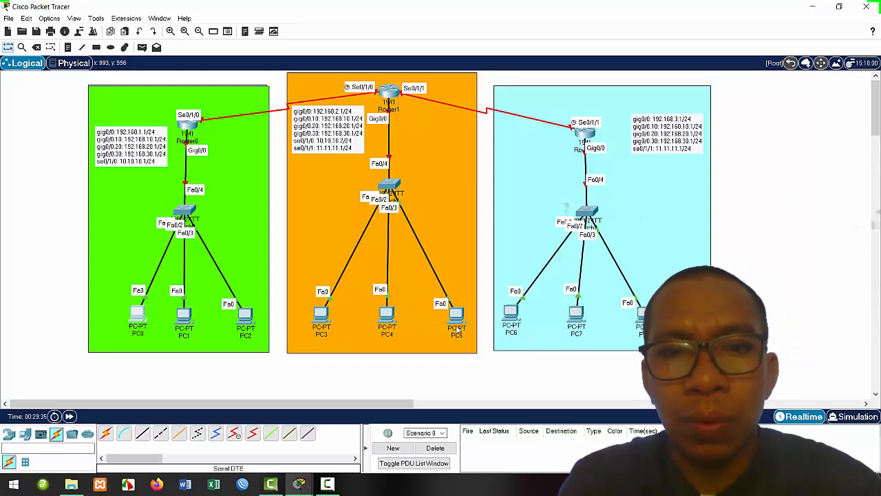
mouse_move(450, 320)
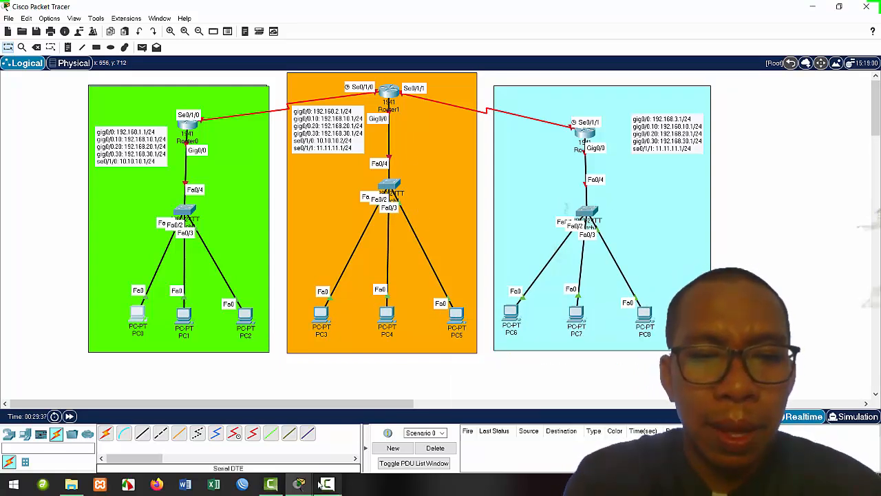
Return to Switch0's command line, select interface fa0/1 and set it to access mode with "switchport mode access".
mouse_move(299, 484)
click(357, 446)
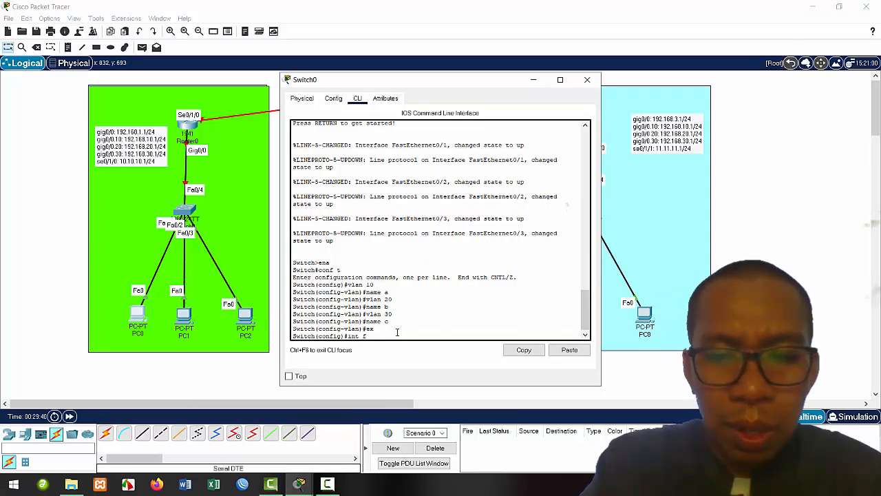
key(Return)
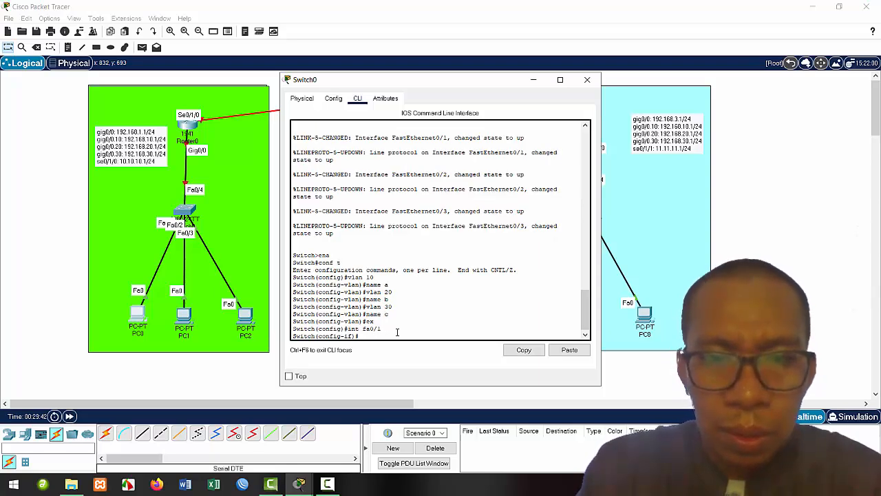
text(mo)
key(Tab)
text(ac)
key(Tab)
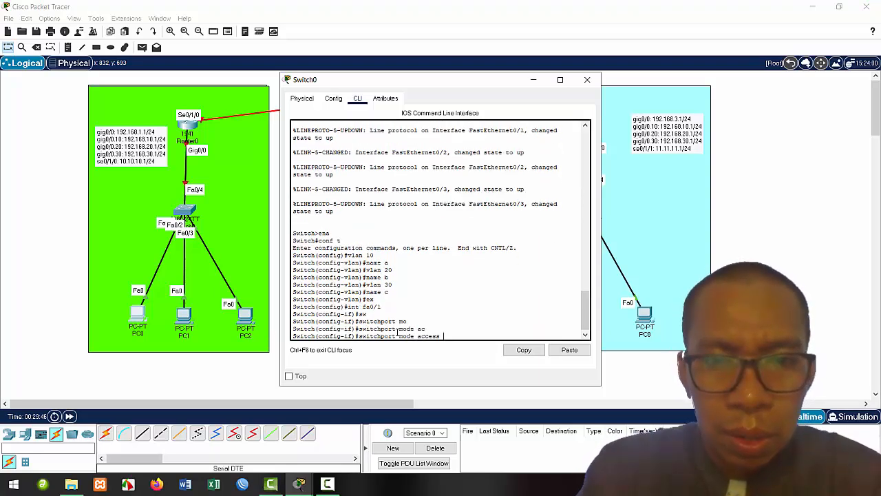
key(Return)
Assign Switch0's fa0/1 to VLAN 10 with "switchport access vlan 10" and exit interface configuration.
key(Up)
key(Left)
key(Left)
key(Left)
key(Left)
key(Left)
key(Left)
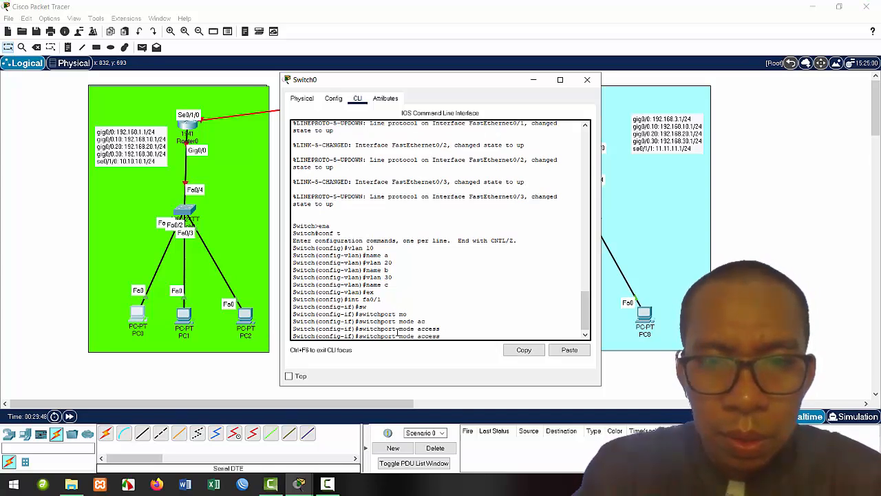
key(BackSpace)
key(BackSpace)
key(BackSpace)
key(BackSpace)
key(BackSpace)
text(vlan 10)
key(Return)
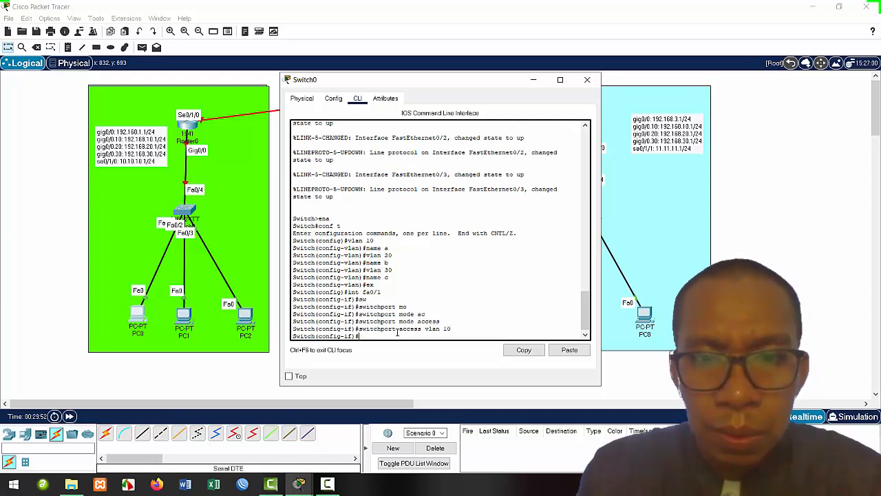
text(ex)
key(Return)
Select interface fa0/2 on Switch0 and set it to access mode.
key(Up)
key(Up)
key(Up)
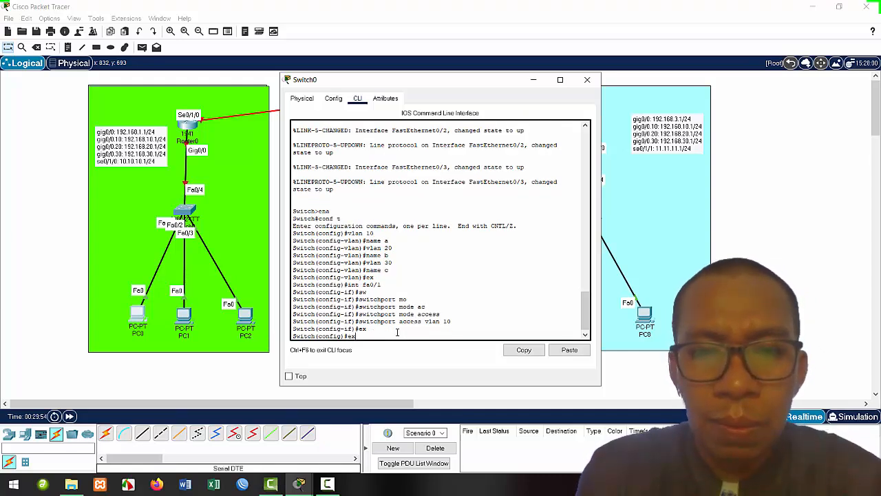
key(Up)
key(Up)
key(Up)
key(Up)
key(BackSpace)
text(2)
key(Return)
key(Up)
key(Up)
key(Up)
key(Up)
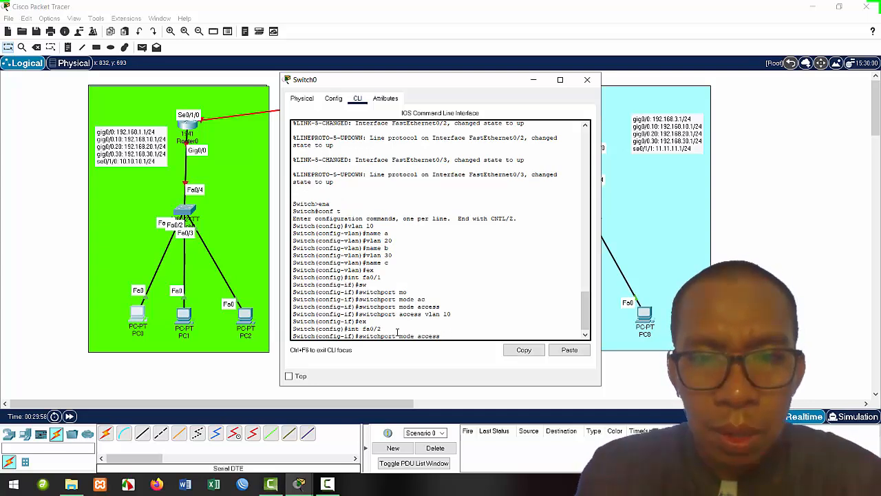
key(Return)
Assign Switch0's fa0/2 to VLAN 20 with "switchport access vlan 20" and exit interface configuration.
key(Up)
key(Up)
key(Up)
key(Up)
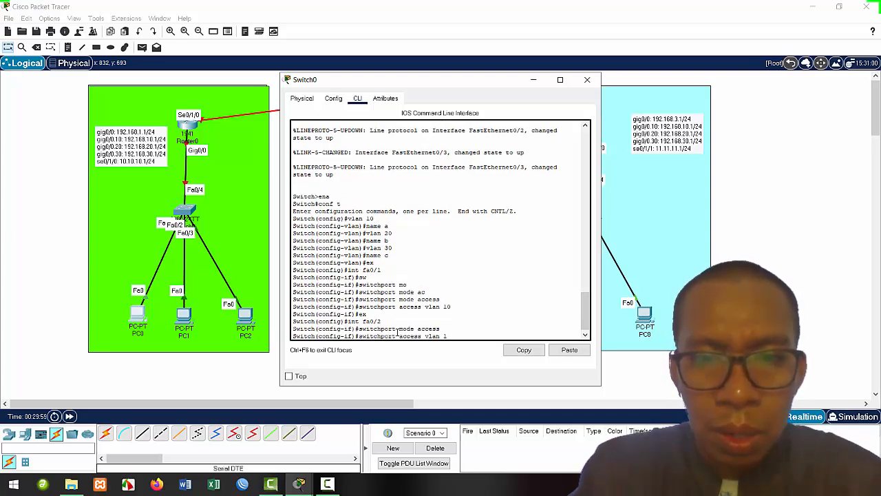
key(BackSpace)
text(20)
key(Return)
text(e)
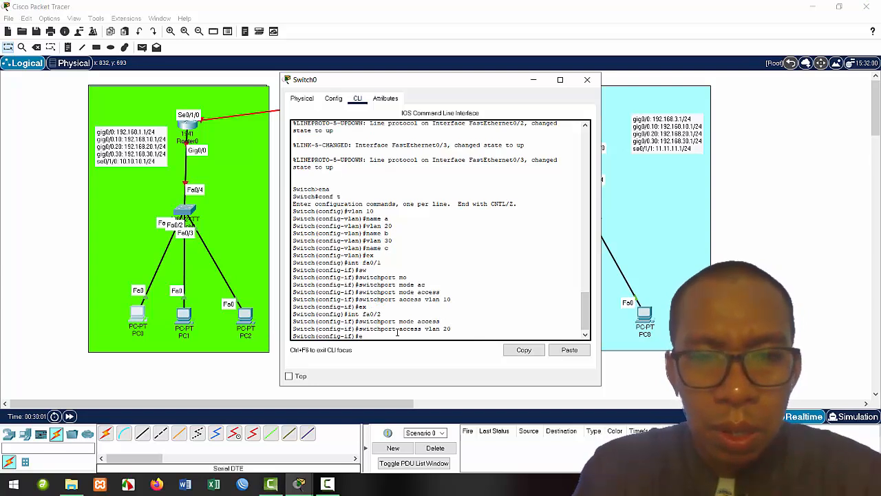
text(x)
key(Return)
Select interface fa0/3 on Switch0 and set it to access mode.
key(Up)
key(Up)
key(Up)
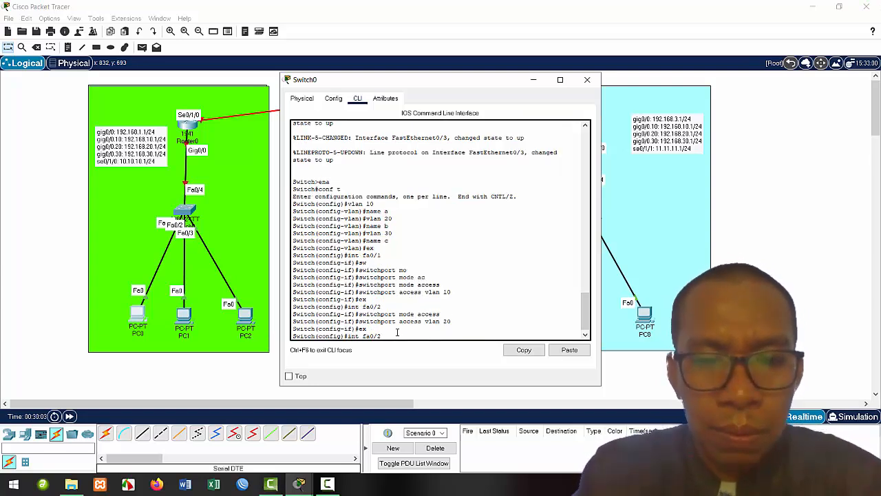
text(3)
key(Return)
key(Up)
key(Up)
key(Up)
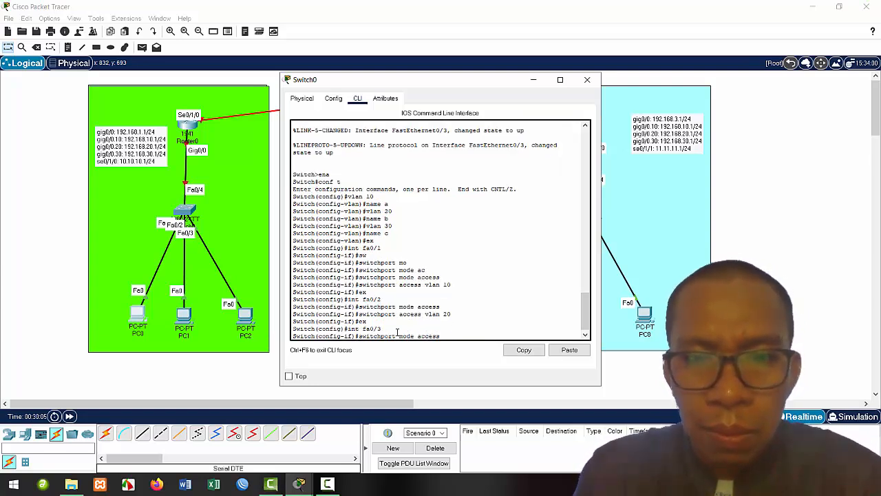
key(Return)
Assign Switch0's fa0/3 to VLAN 30 with "switchport access vlan 30" and exit interface configuration.
key(Up)
key(Up)
key(Up)
key(Up)
key(BackSpace)
key(BackSpace)
text(30)
key(Return)
text(e)
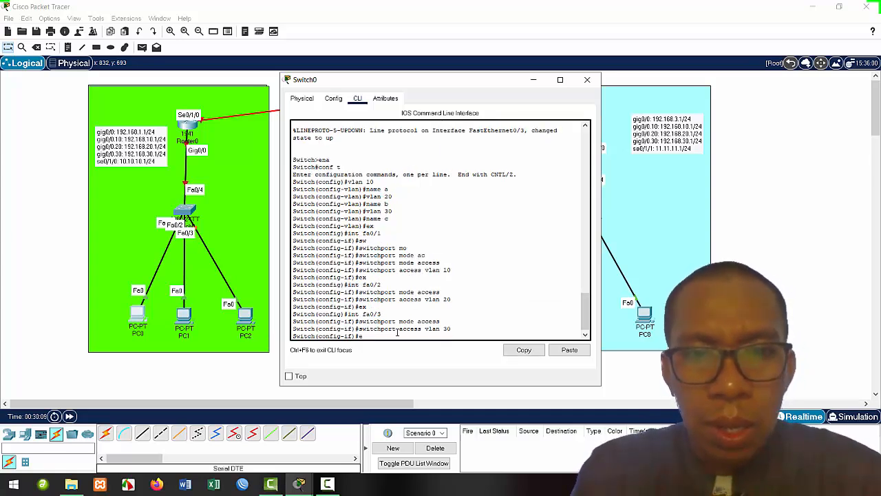
text(x)
key(Return)
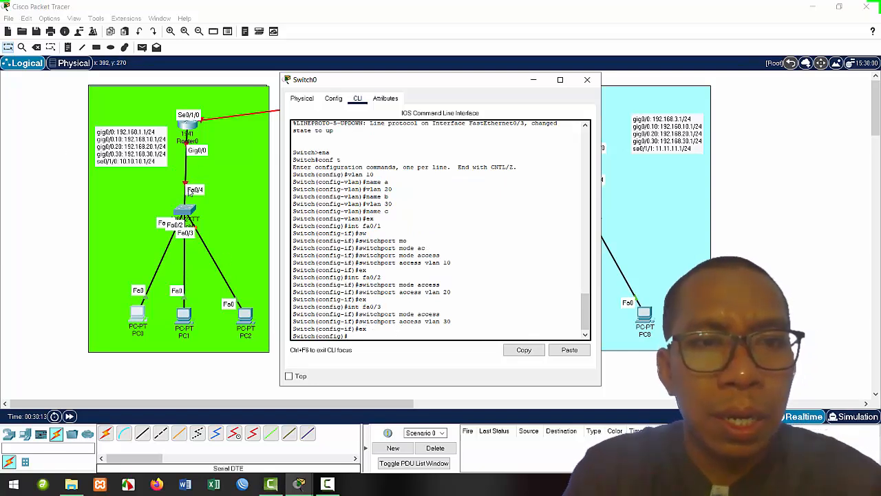
Select interface fa0/4 on Switch0 and set it to trunk mode with "switchport mode trunk".
key(Up)
key(Up)
key(Up)
key(Up)
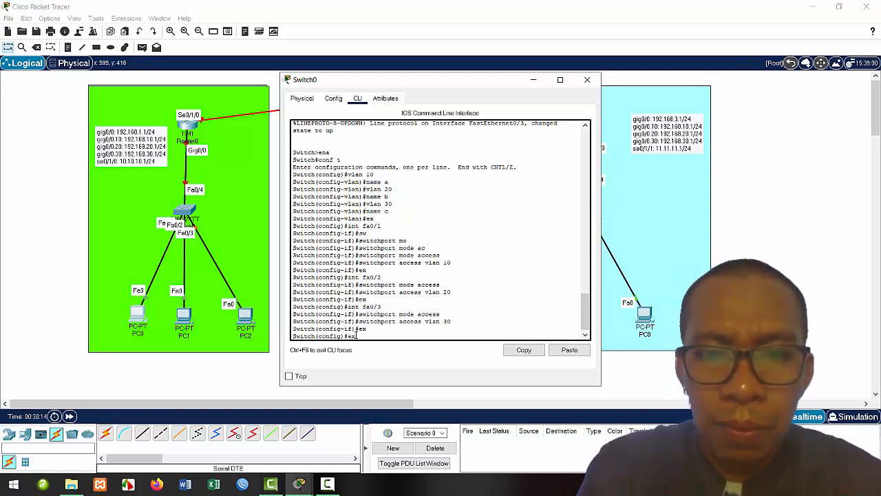
key(BackSpace)
text(4)
key(Return)
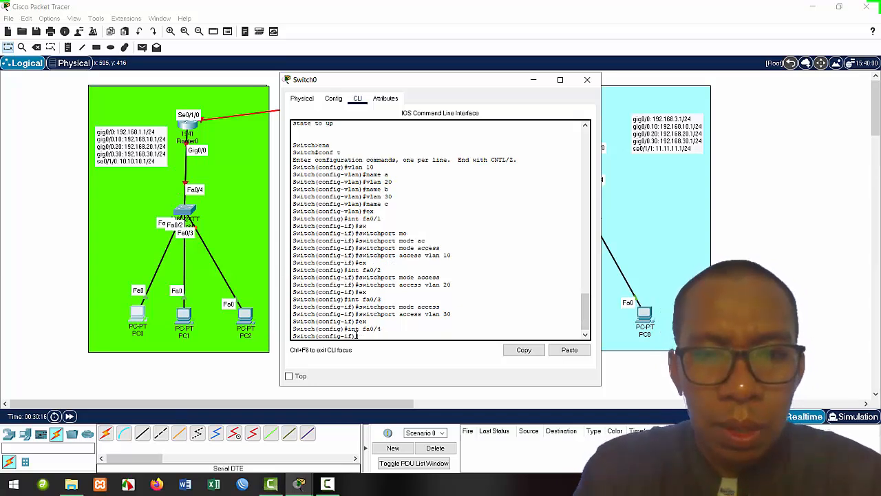
key(Up)
key(Up)
key(Up)
key(Up)
key(BackSpace)
key(BackSpace)
key(BackSpace)
key(BackSpace)
key(BackSpace)
key(BackSpace)
text(tr)
key(Tab)
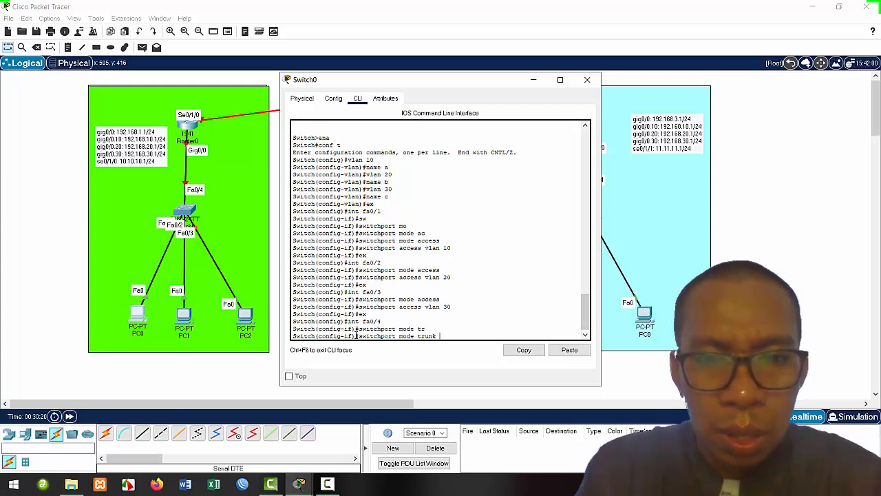
key(Return)
Try to permit VLANs 10 to 30 on fa0/4 with "switchport trunk allowed 10-30".
key(Up)
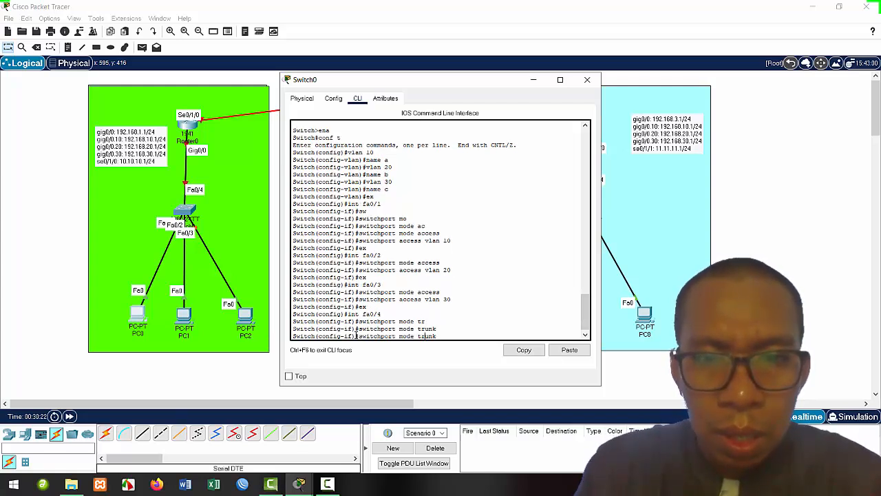
key(Left)
key(Left)
key(Left)
key(Left)
key(Left)
key(BackSpace)
key(BackSpace)
key(BackSpace)
key(BackSpace)
key(BackSpace)
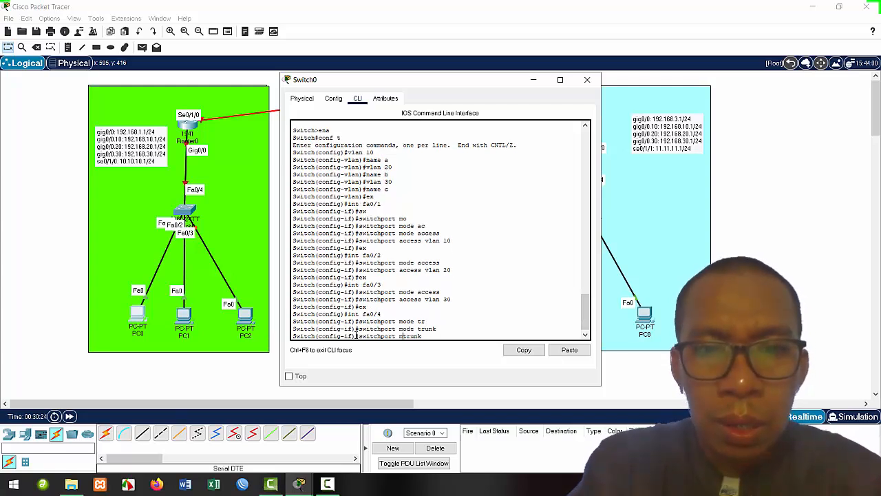
key(Right)
key(Right)
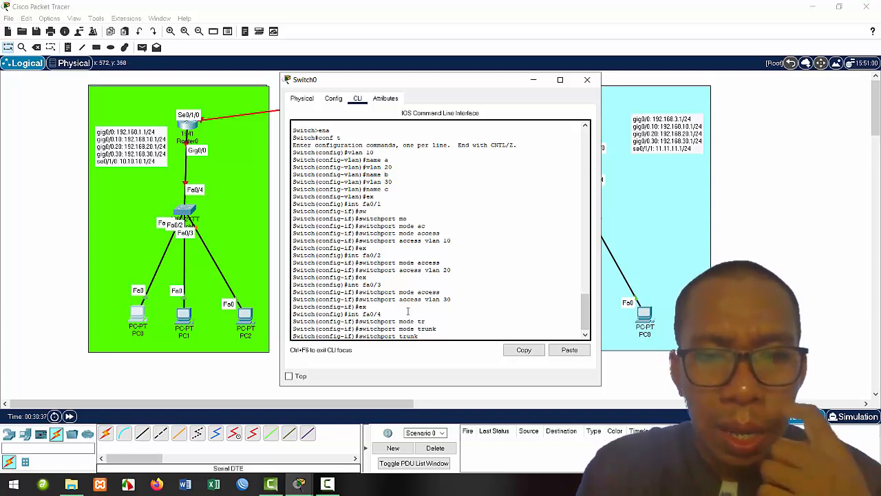
text(llowed)
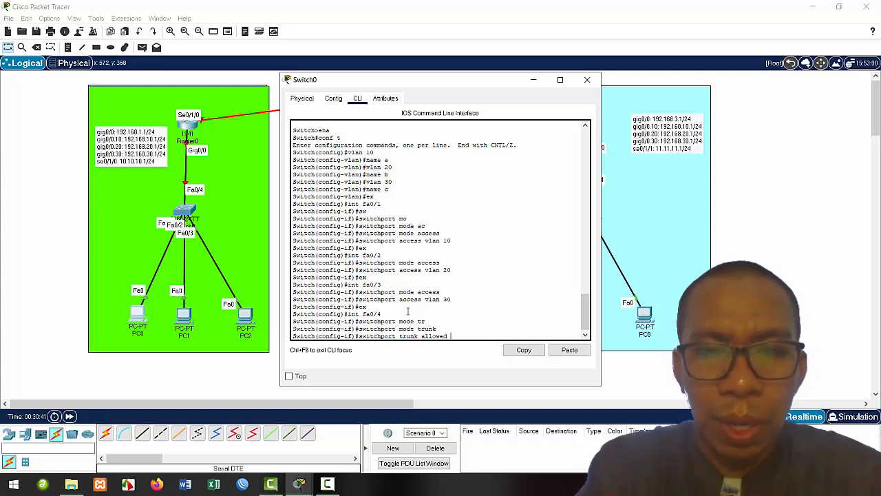
text( 10-30)
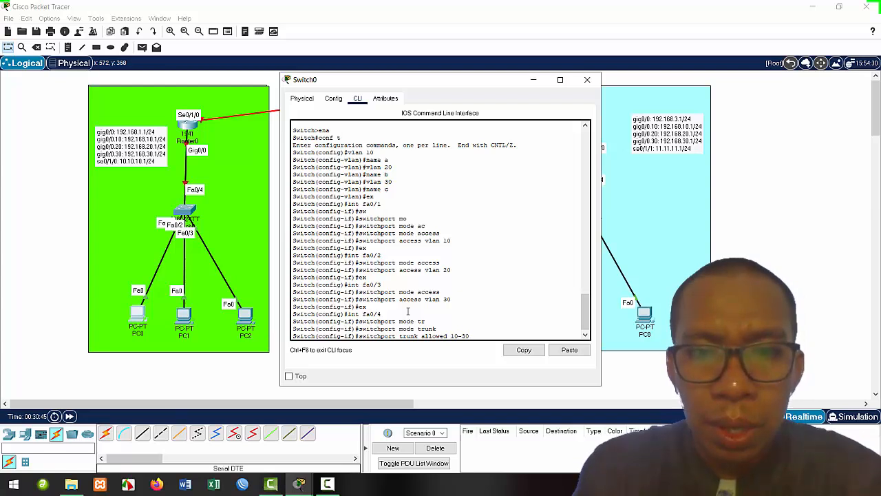
key(Return)
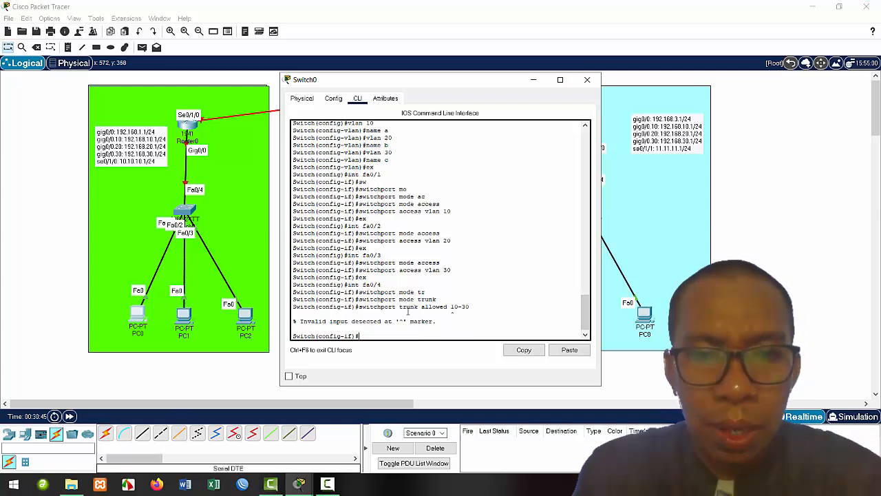
Permit VLANs 10 to 30 on fa0/4 with "switchport trunk allowed vlan 10-30" and exit interface configuration.
key(Up)
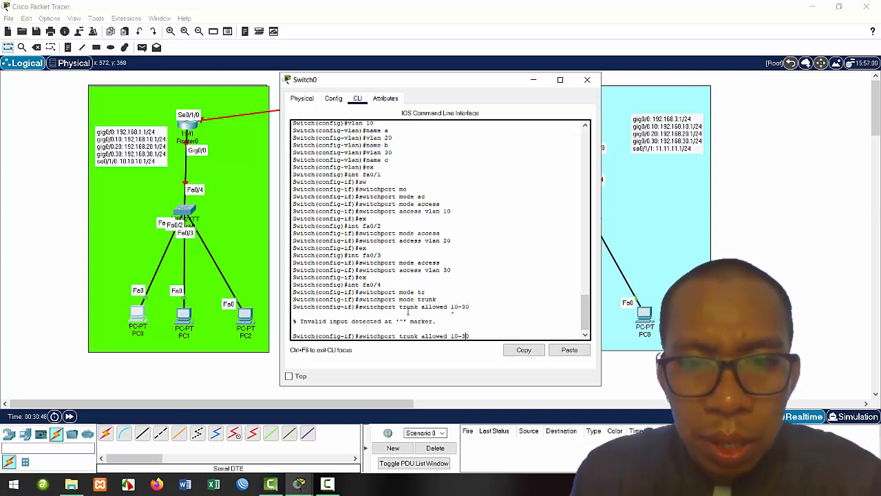
text(vlan)
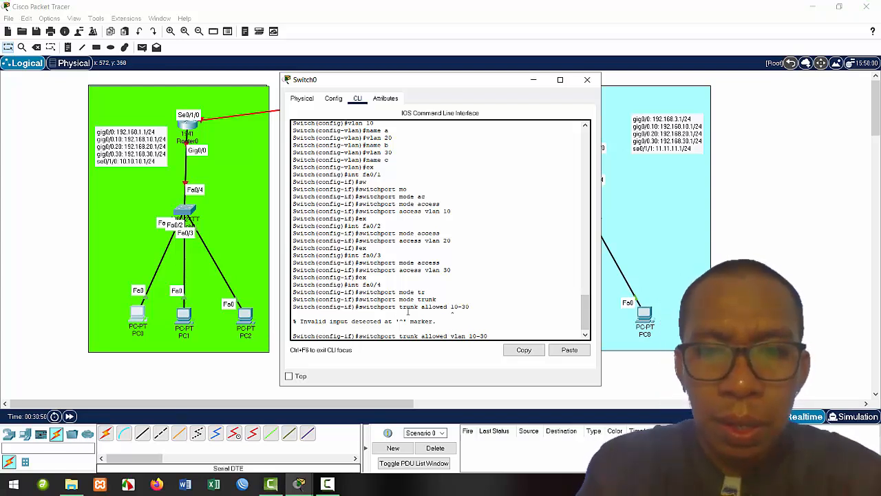
key(Return)
text(ex)
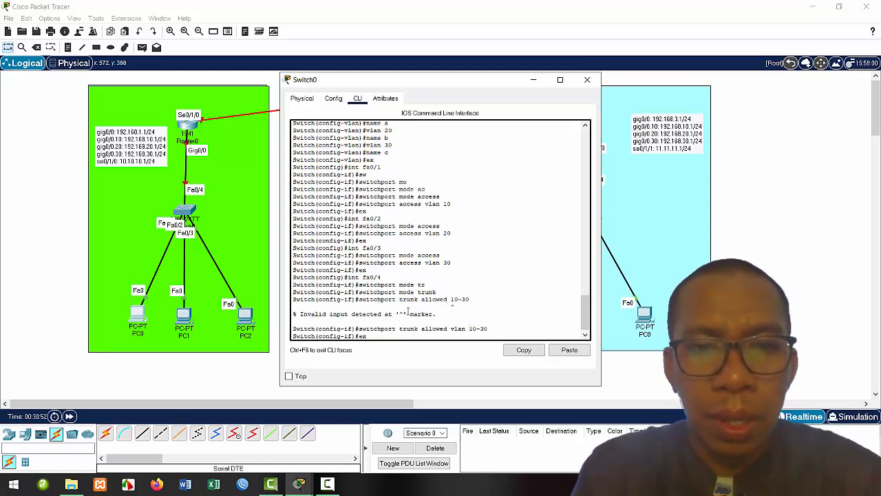
key(Return)
Exit configuration mode, save Switch0's configuration with "wr" and close its window.
text(ex)
key(Return)
text(wr)
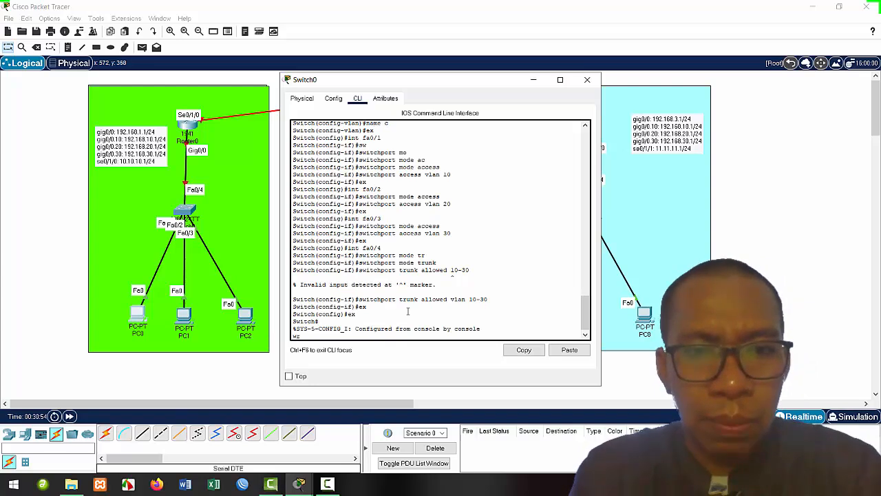
key(Return)
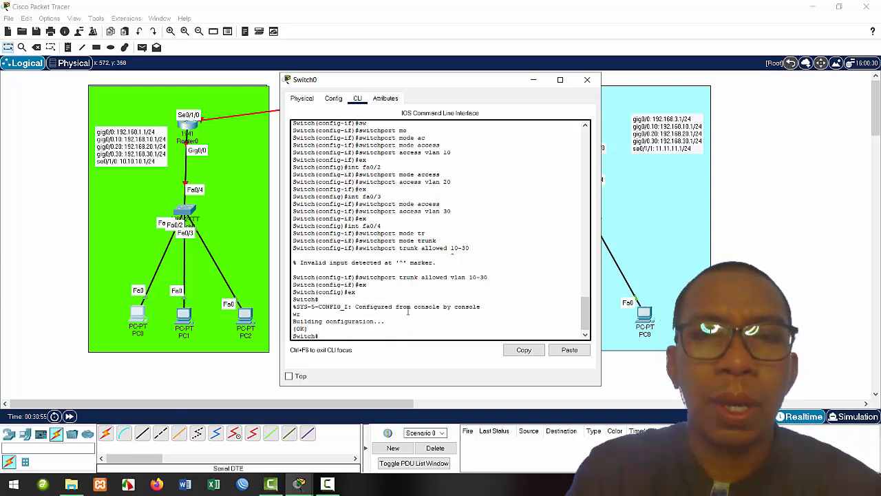
click(587, 80)
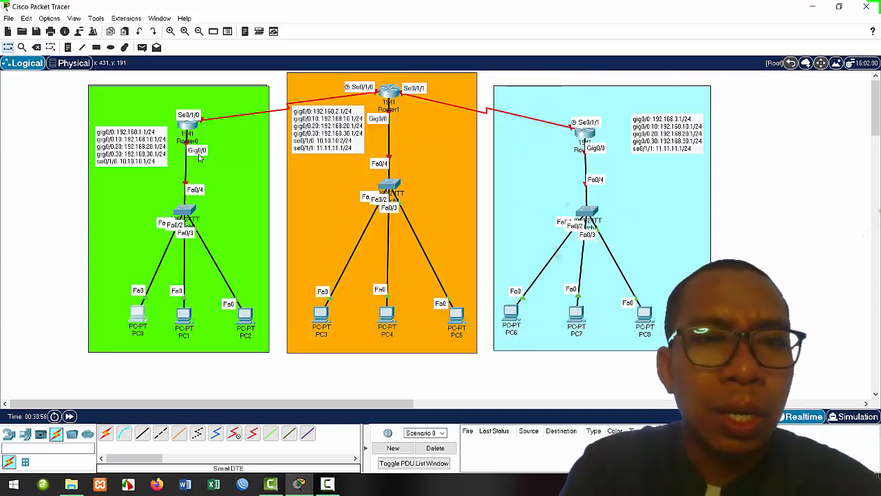
Open Router0's command line and answer "no" to the initial configuration dialog to reach the router prompt.
click(187, 124)
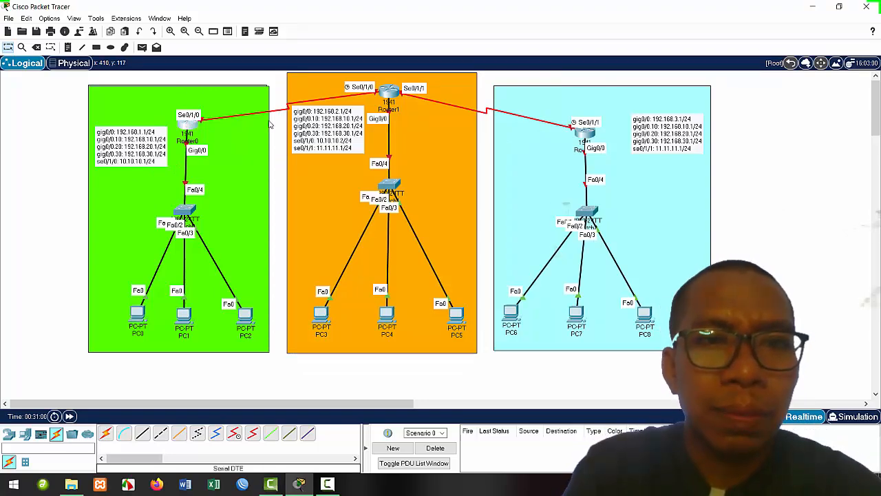
click(358, 98)
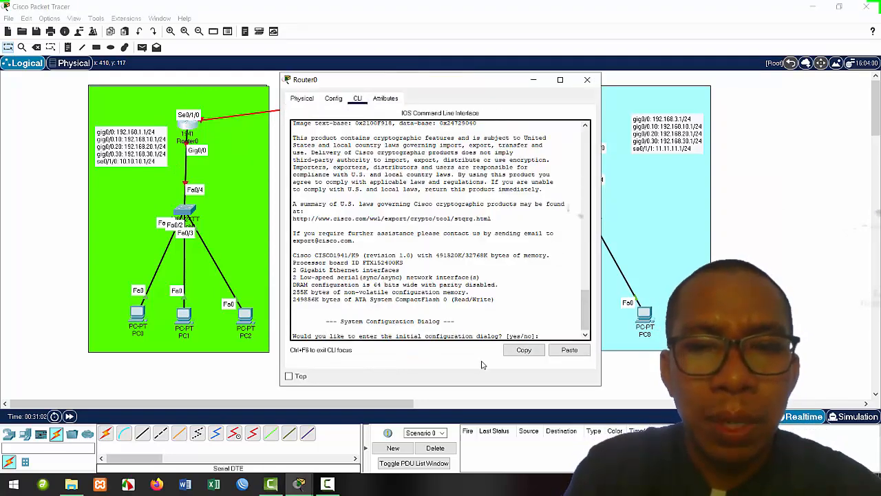
key(Return)
text(no)
key(Return)
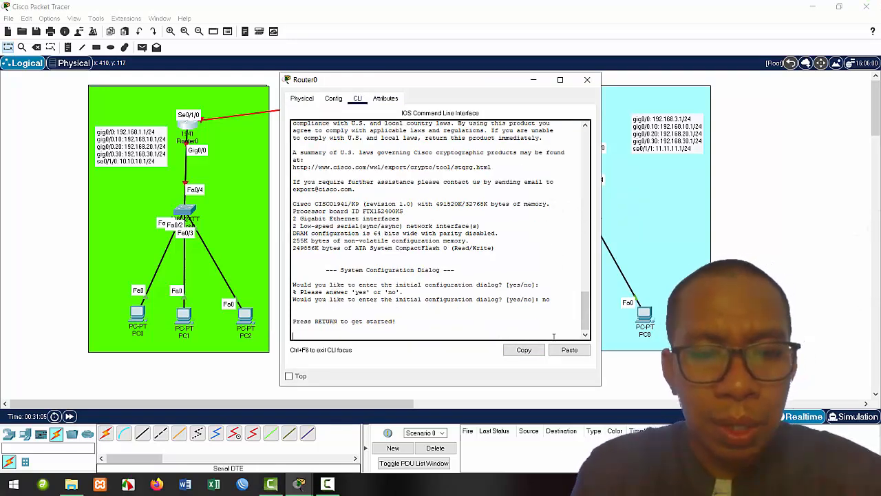
key(Return)
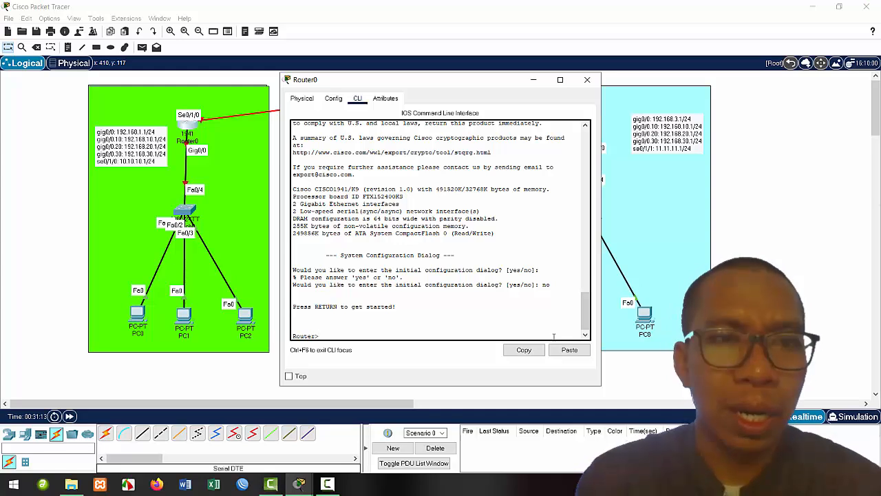
Enter global configuration mode on Router0 with "ena" and "conf t".
text(ena)
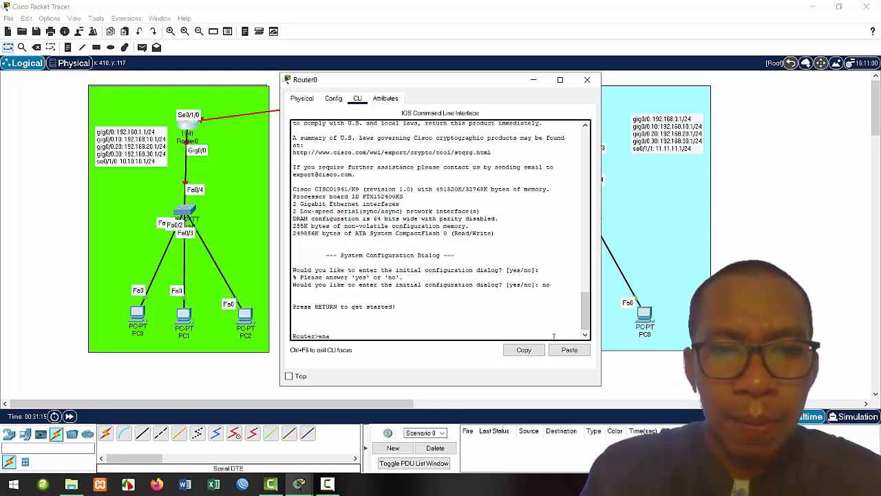
key(Return)
text(conf t)
key(Return)
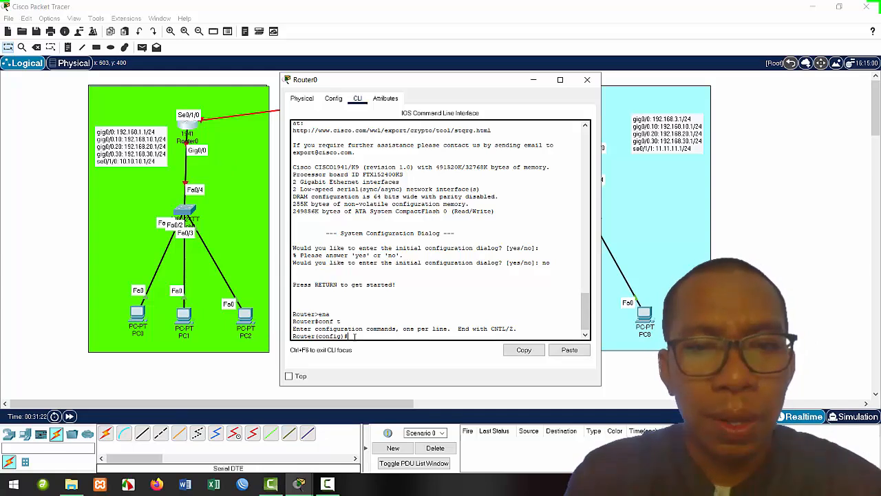
Enter interface gig0/0 on Router0 and enable it with "no sh".
text(int)
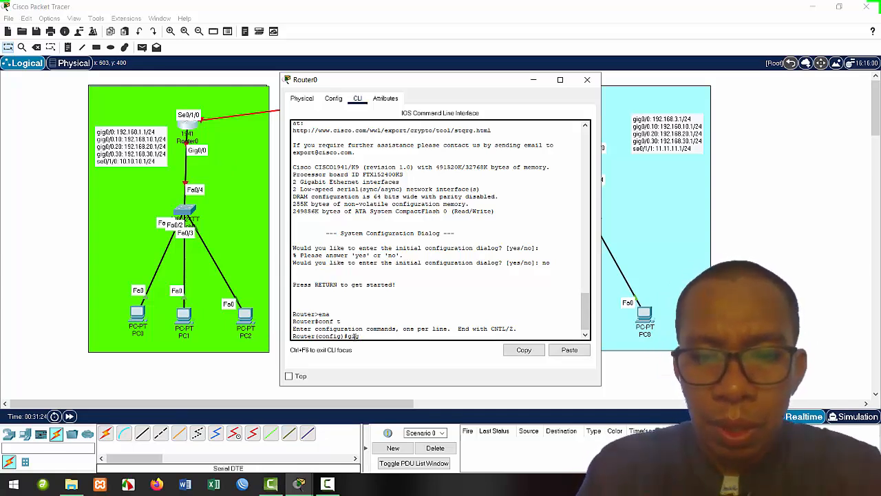
key(BackSpace)
key(BackSpace)
key(BackSpace)
text(int)
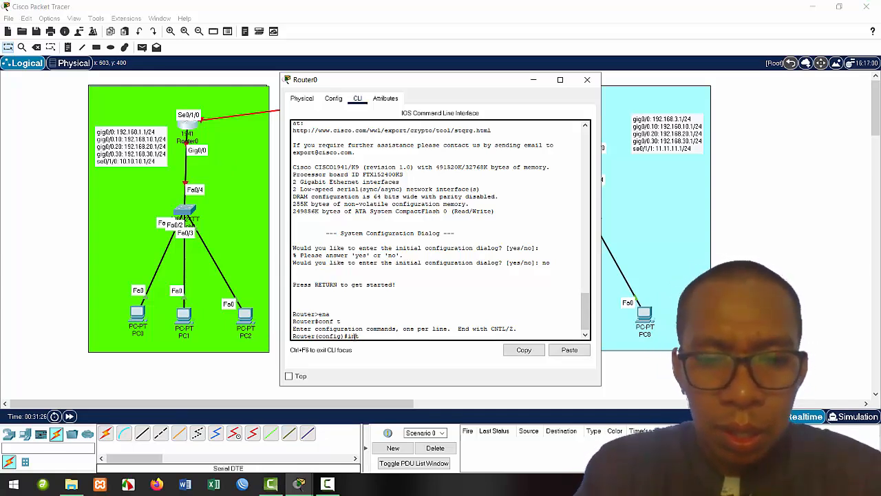
text( gig0/0/)
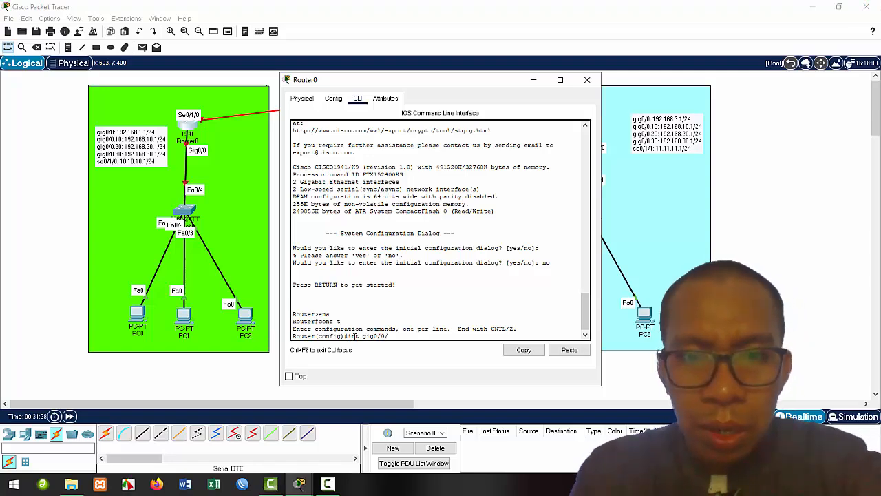
key(Return)
text(no sh)
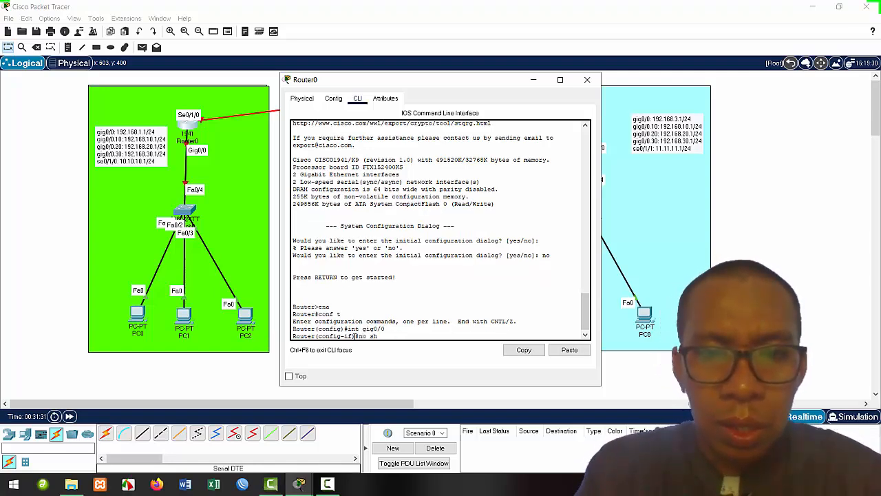
key(Return)
key(Return)
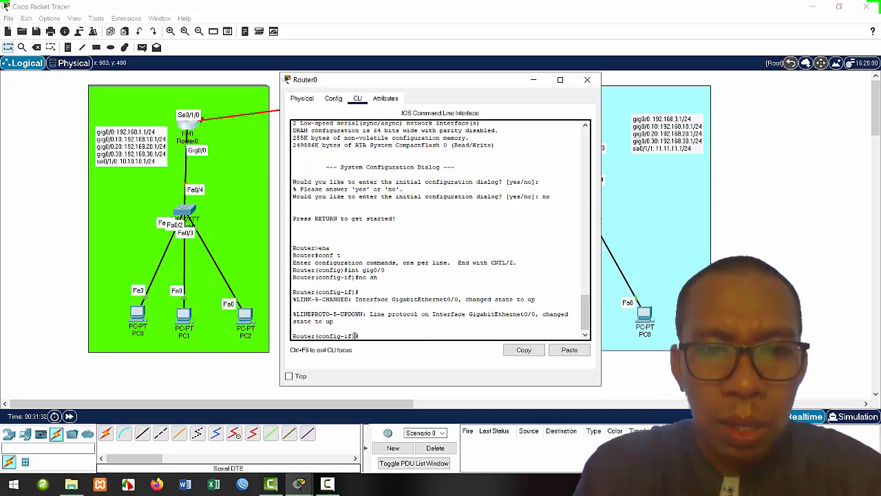
Assign gig0/0 the IP address 192.168.1.1 with subnet mask 255.255.255.0.
text(ip address 192.168.1.1)
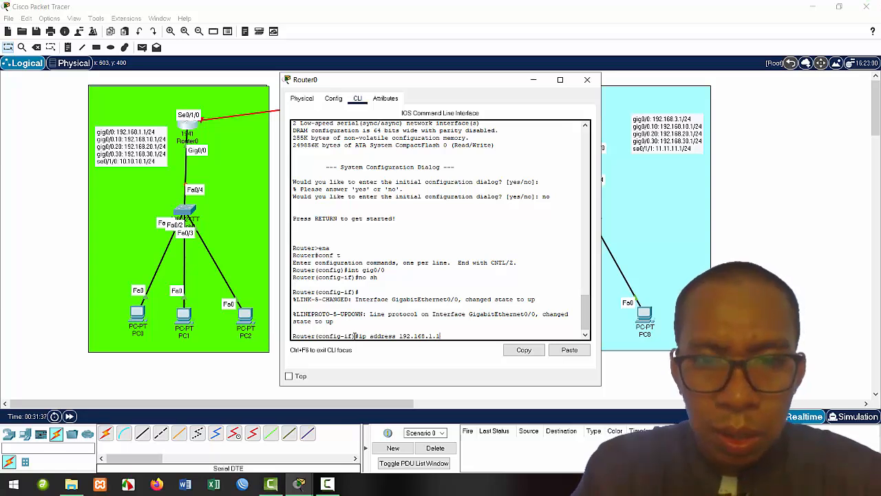
text( 255.255.255)
text(.25)
key(BackSpace)
key(BackSpace)
text(0)
key(Return)
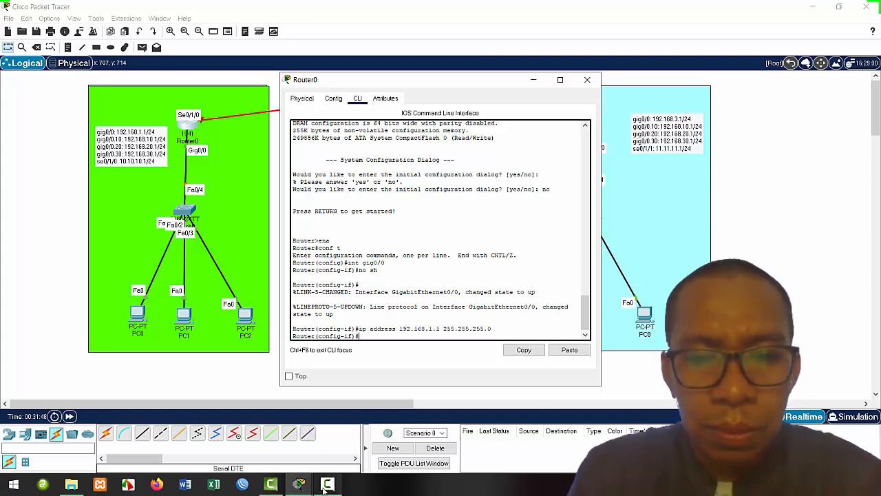
mouse_move(326, 490)
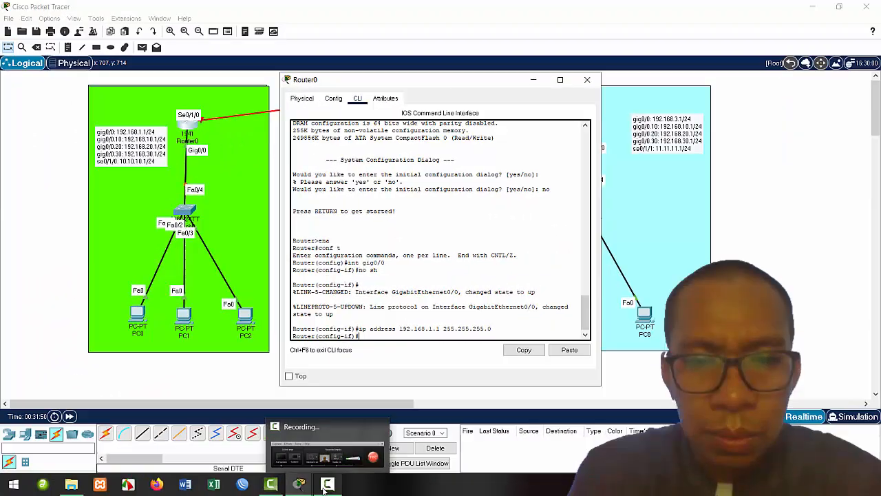
click(326, 489)
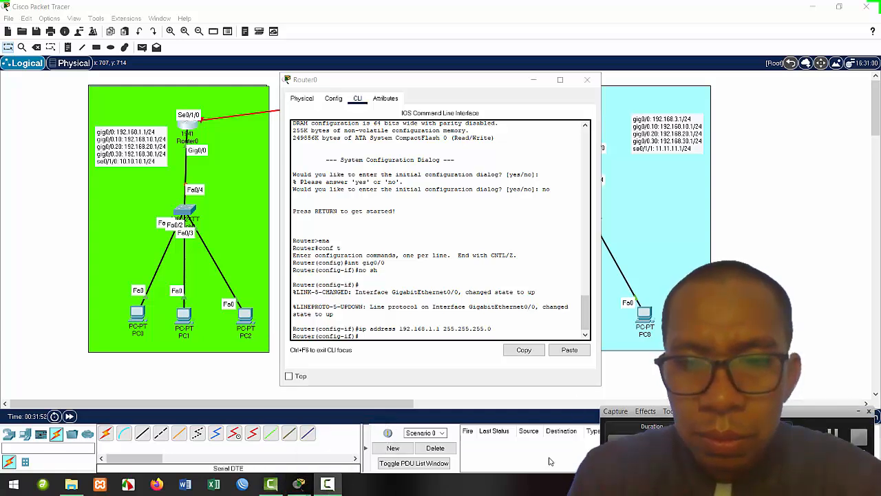
click(331, 486)
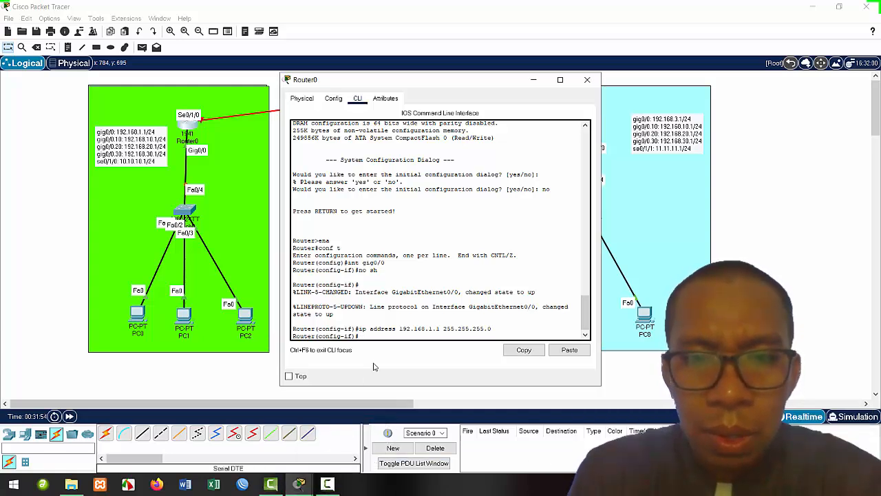
Exit the gig0/0 configuration and create subinterface gig0/0.10 with "int gig0/0.10".
text(ex)
key(Return)
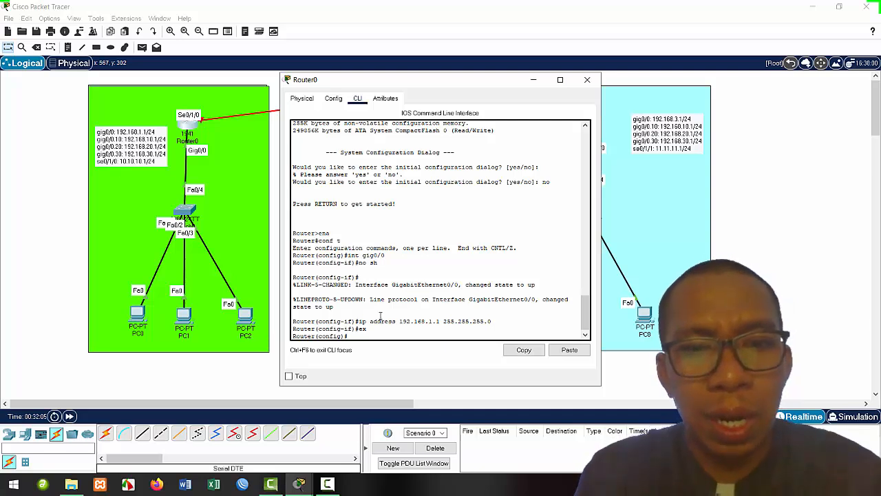
key(Up)
key(Up)
key(Up)
key(Up)
text(.)
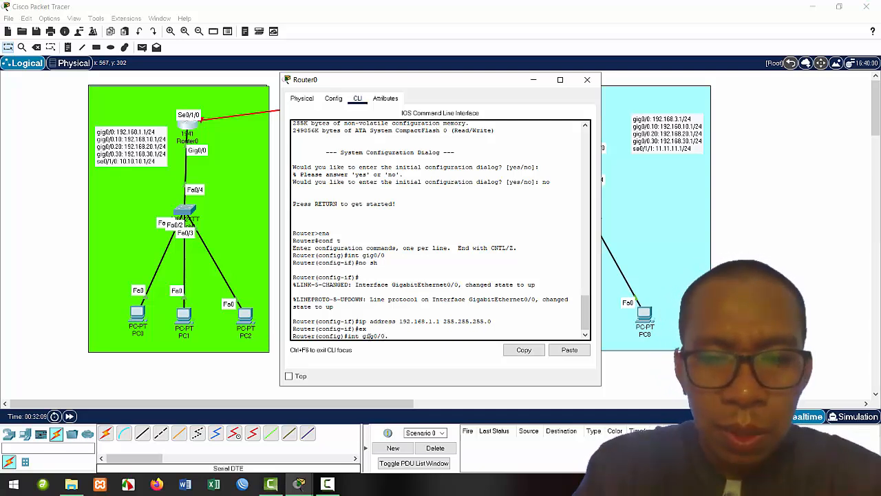
text(10)
key(Return)
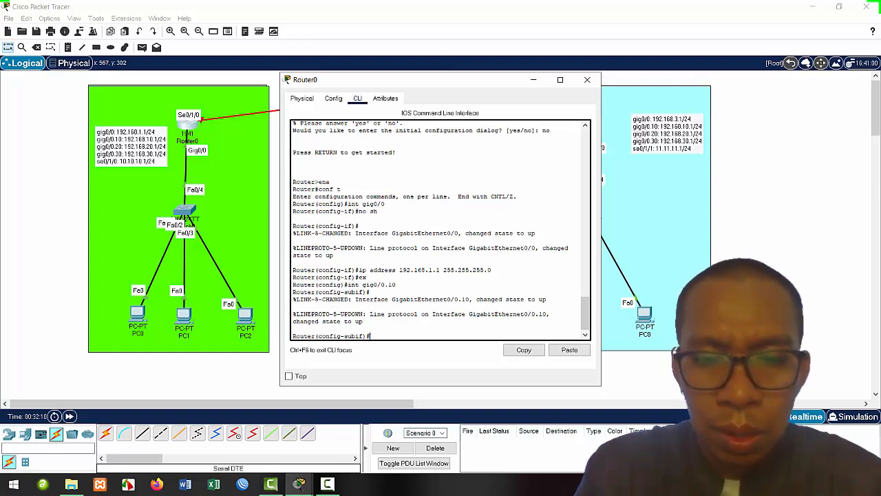
Tag subinterface gig0/0.10 for VLAN 10 with "encapsulation dot1Q 10".
text(en)
key(Tab)
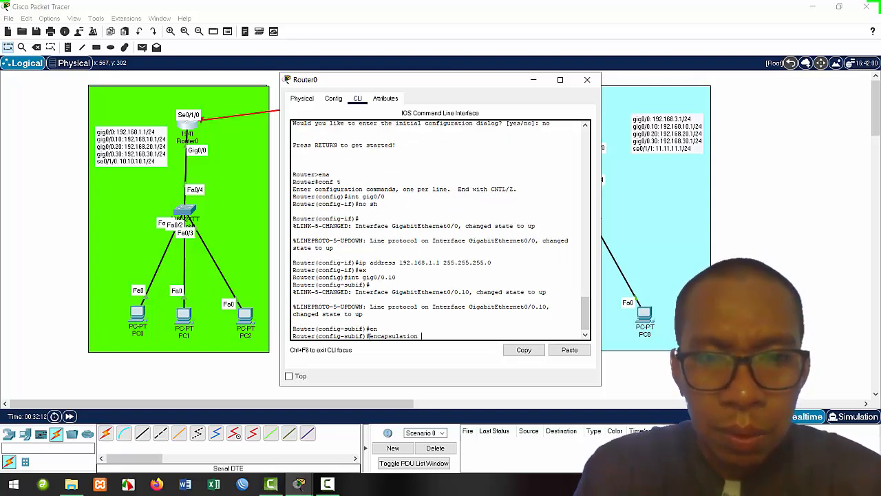
text(do)
key(Tab)
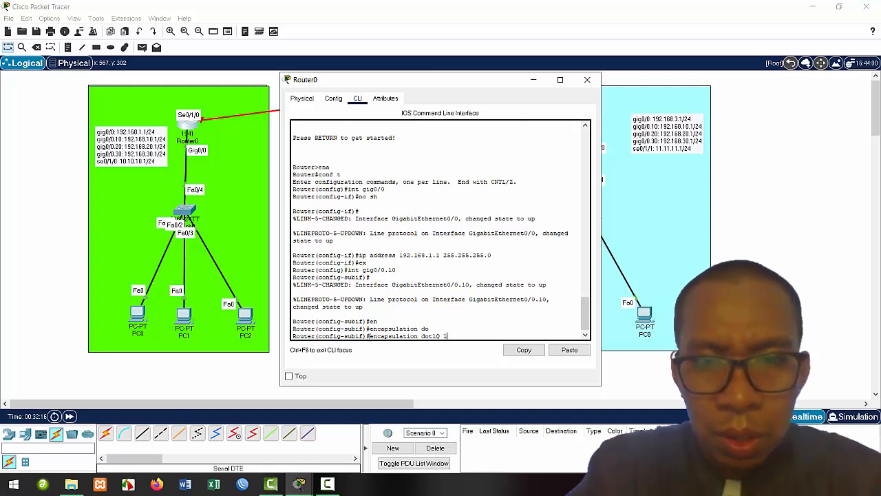
text(10)
key(Return)
Assign gig0/0.10 the IP address 192.168.10.1 with mask 255.255.255.0 and exit subinterface configuration.
key(Up)
key(Up)
key(Up)
key(Up)
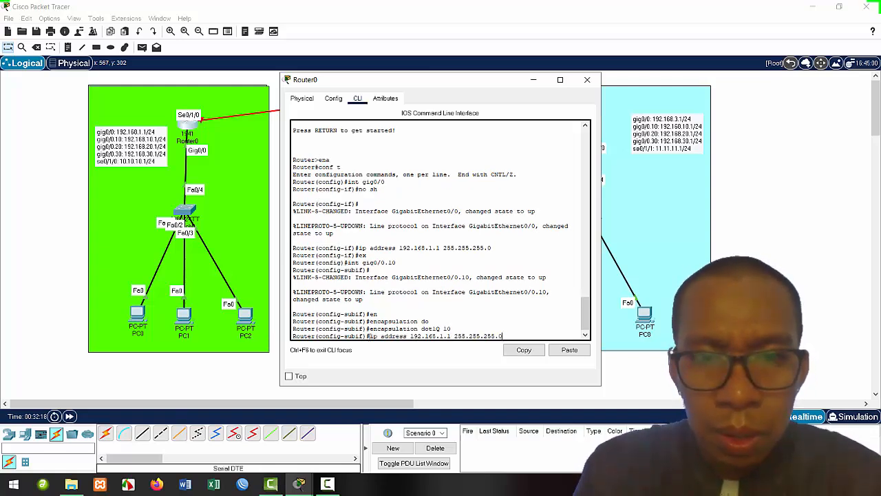
key(Left)
key(Left)
key(Left)
key(Left)
key(Left)
key(Left)
key(Left)
key(Left)
key(Left)
key(Left)
key(Left)
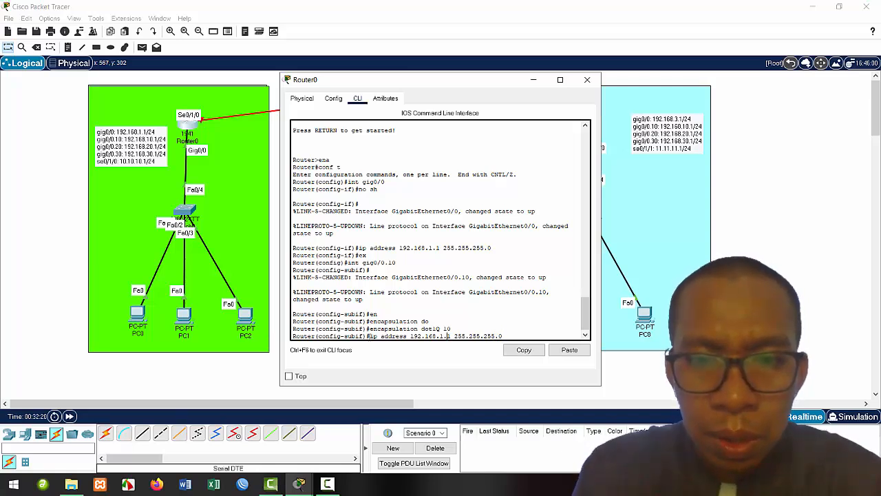
text(0)
key(Return)
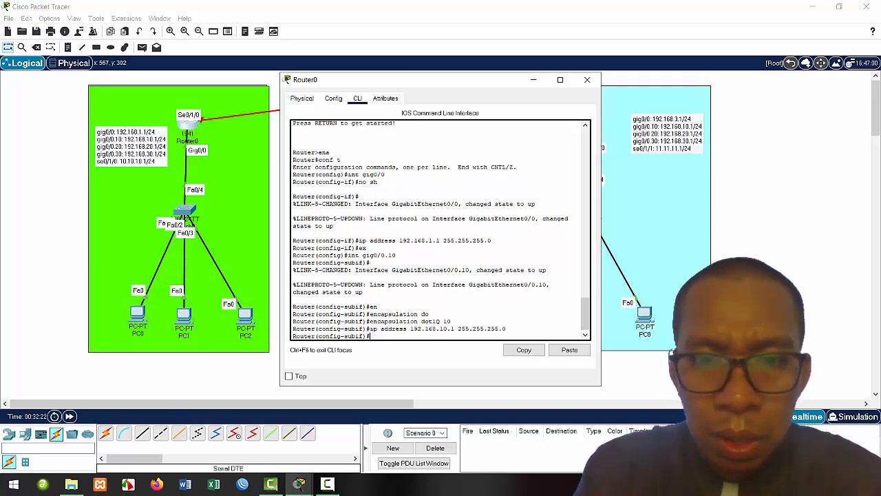
text(ex)
key(Return)
Create subinterface gig0/0.20 on Router0 with "int gig0/0.20".
key(Up)
key(Up)
key(Up)
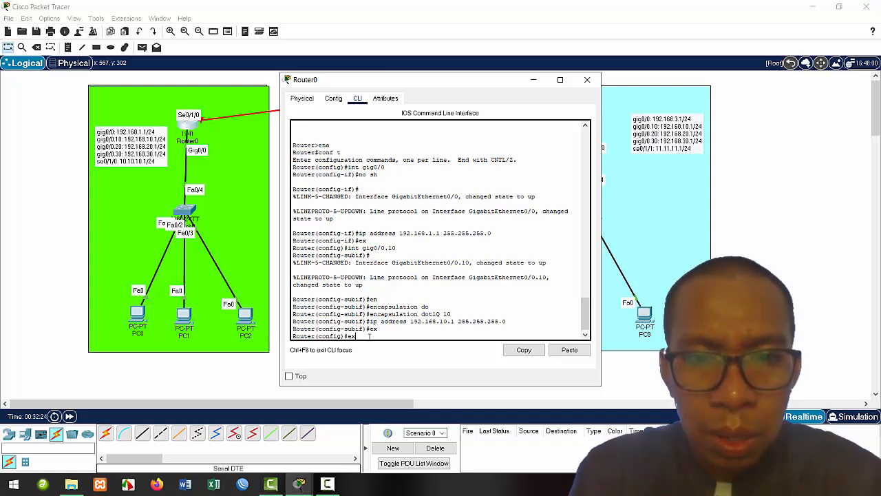
key(Up)
key(BackSpace)
text(20)
key(Return)
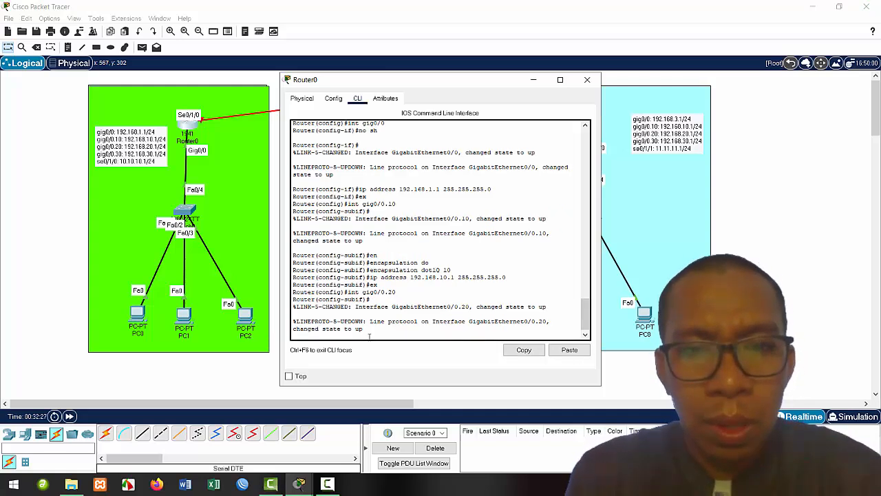
Tag subinterface gig0/0.20 for VLAN 20 with "encapsulation dot1Q 20".
key(Up)
key(Up)
key(Up)
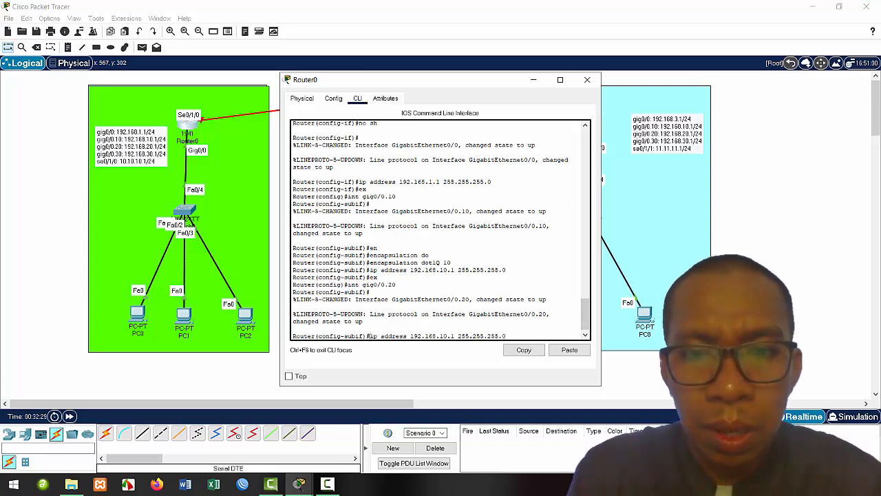
key(Up)
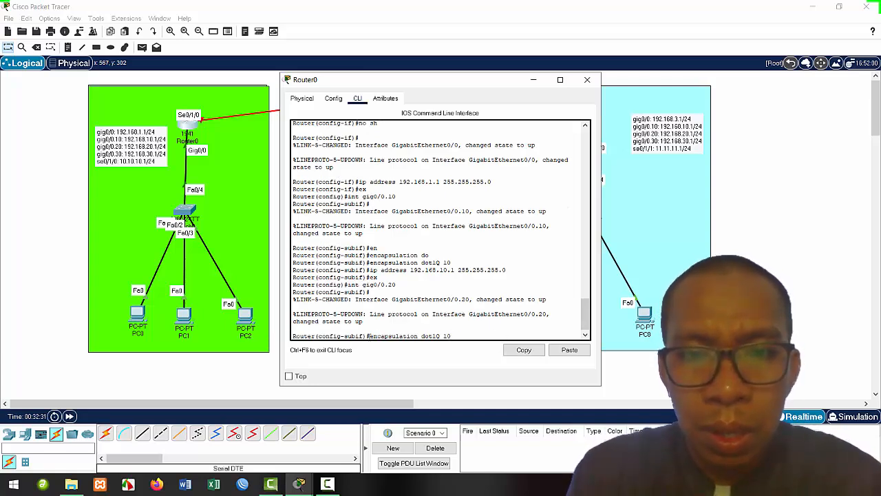
key(BackSpace)
key(BackSpace)
text(20)
key(Return)
Assign gig0/0.20 the IP address 192.168.20.1 with mask 255.255.255.0 and exit subinterface configuration.
key(Up)
key(Up)
key(Up)
key(Up)
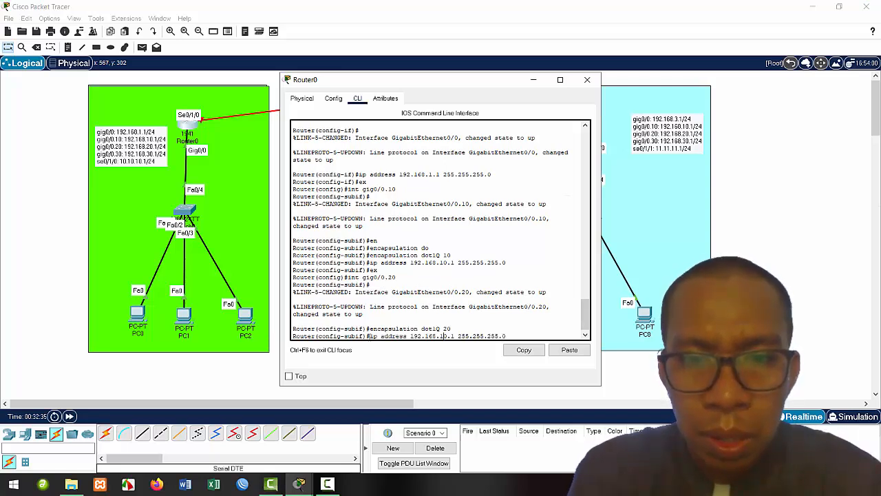
key(Left)
key(Left)
key(Left)
key(Left)
key(Left)
key(Left)
key(Left)
key(Left)
key(Left)
key(Left)
key(Left)
key(Left)
key(Left)
key(Left)
key(Left)
key(Left)
key(Left)
key(BackSpace)
text(2)
key(Return)
text(ex)
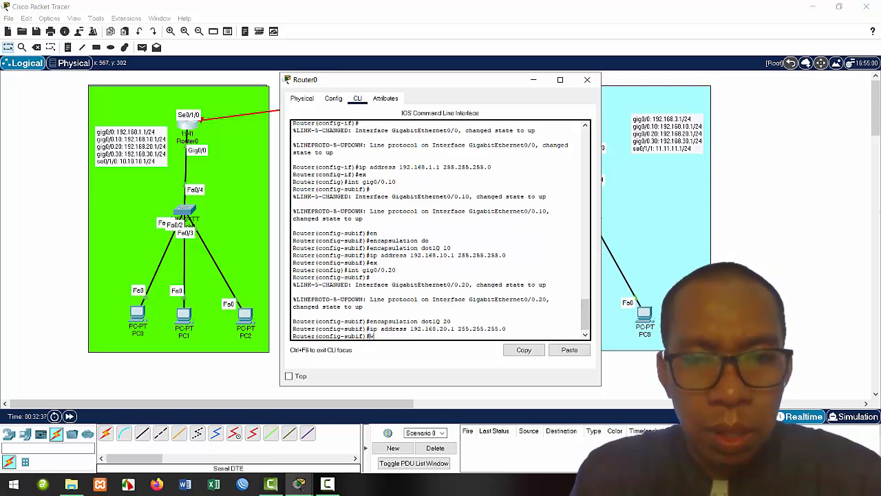
key(Return)
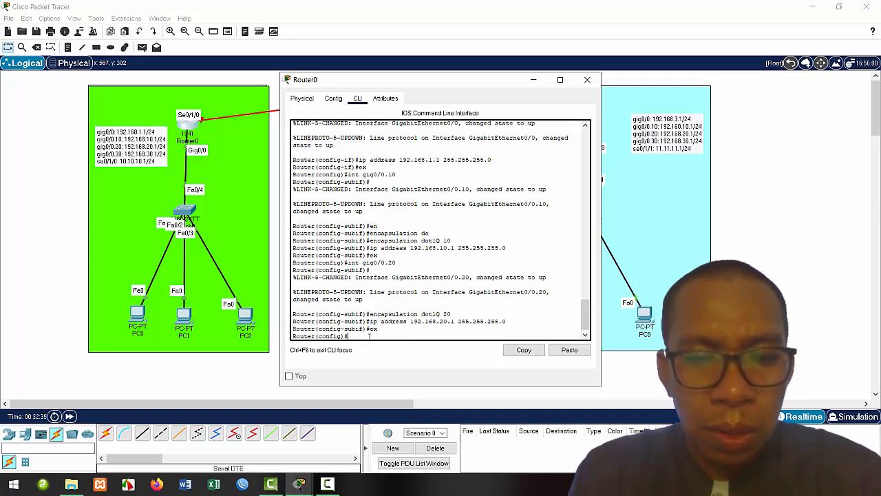
Create subinterface gig0/0.30 on Router0 with "int gig0/0.30".
key(Up)
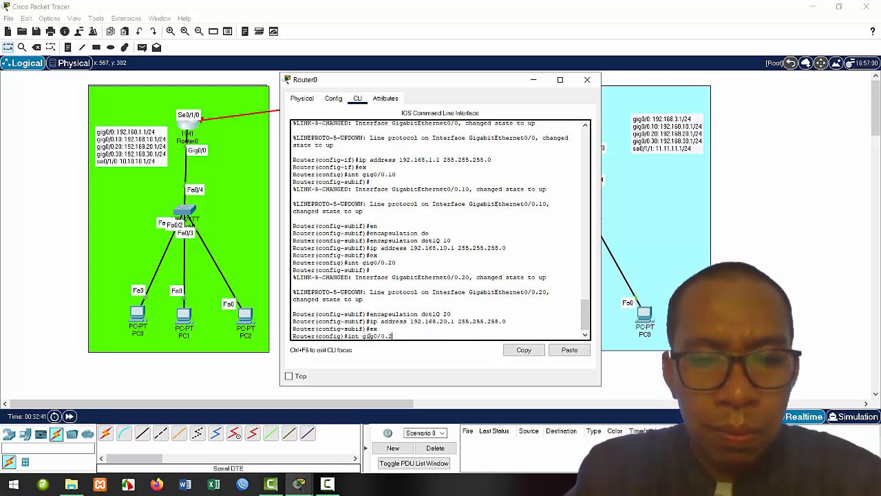
key(BackSpace)
text(30)
key(Return)
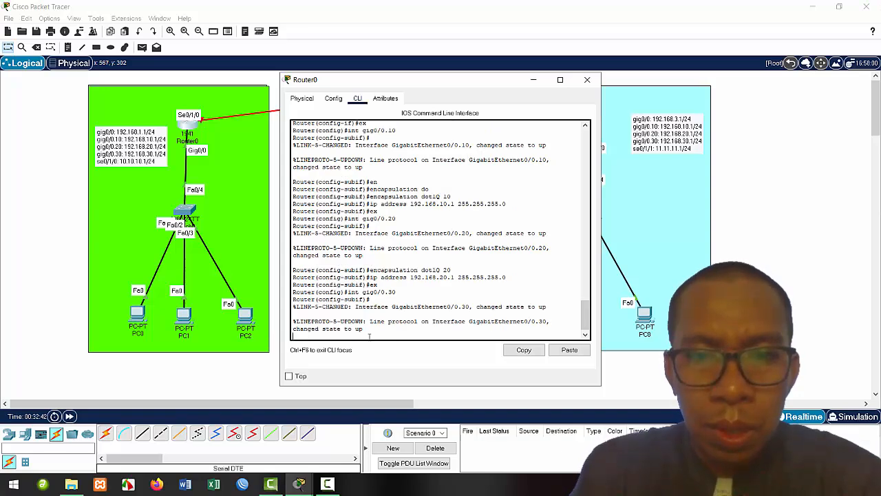
key(Return)
Tag subinterface gig0/0.30 for VLAN 30 with "encapsulation dot1Q 30".
key(Up)
key(Up)
key(Up)
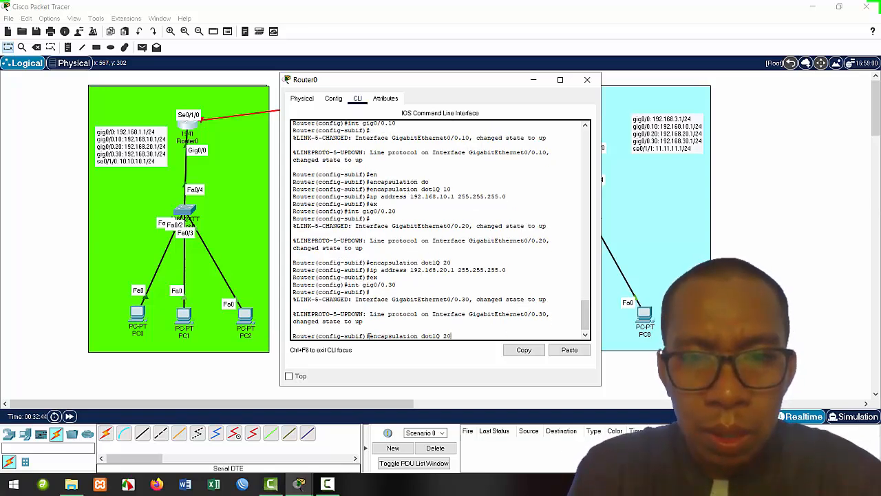
key(BackSpace)
key(BackSpace)
text(30)
key(Return)
Assign gig0/0.30 the IP address 192.168.30.1 with mask 255.255.255.0 and exit subinterface configuration.
key(Up)
key(Up)
key(Up)
key(Up)
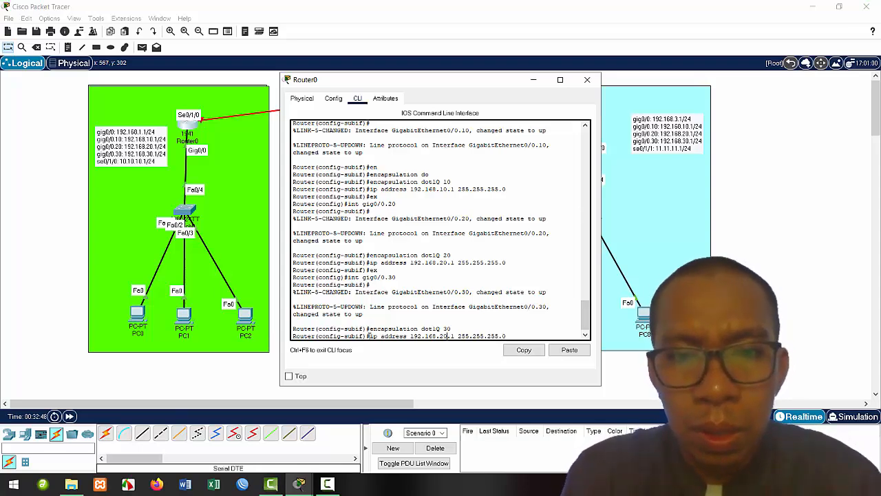
key(Left)
key(Left)
key(Left)
key(Left)
key(Left)
key(Left)
key(Left)
key(Left)
key(Left)
key(Left)
key(Left)
key(Left)
key(Left)
key(Left)
key(Left)
key(Left)
key(Left)
key(BackSpace)
text(3)
key(Return)
text(ex)
key(Return)
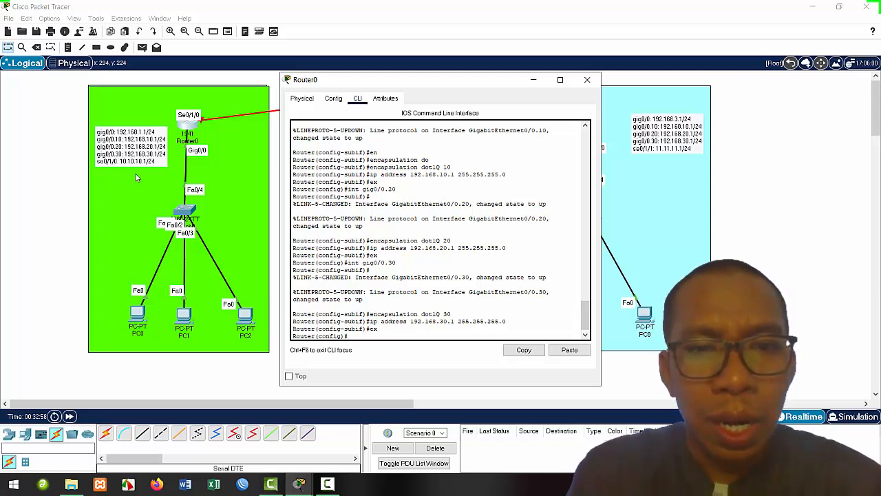
Enter interface se0/1/0 configuration on Router0 and enable the interface with "no sh".
key(Up)
key(Up)
key(Up)
key(Up)
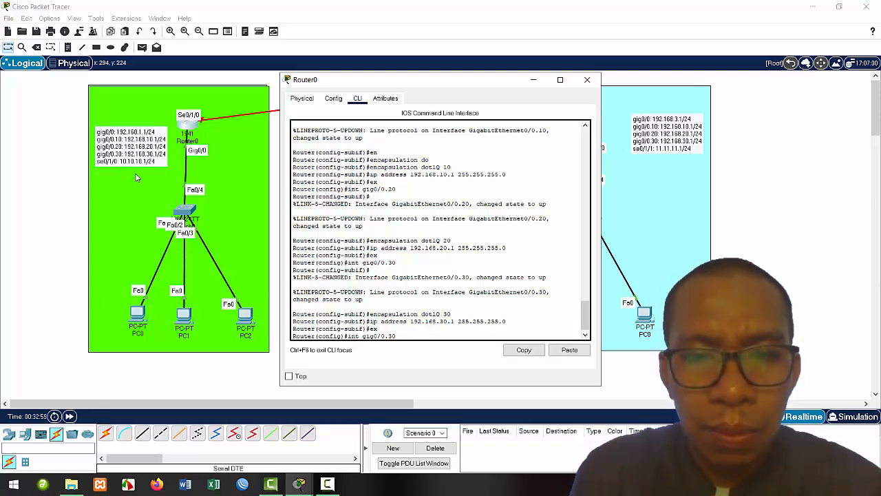
key(BackSpace)
key(BackSpace)
key(BackSpace)
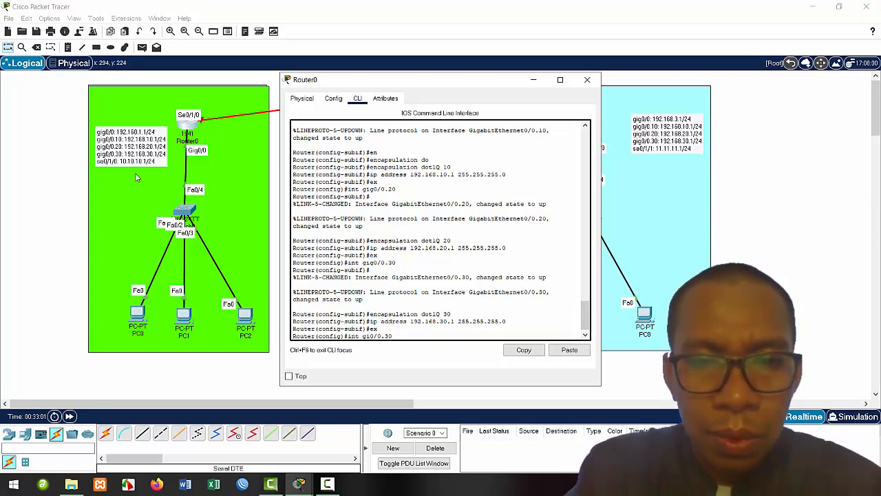
text(se0/)
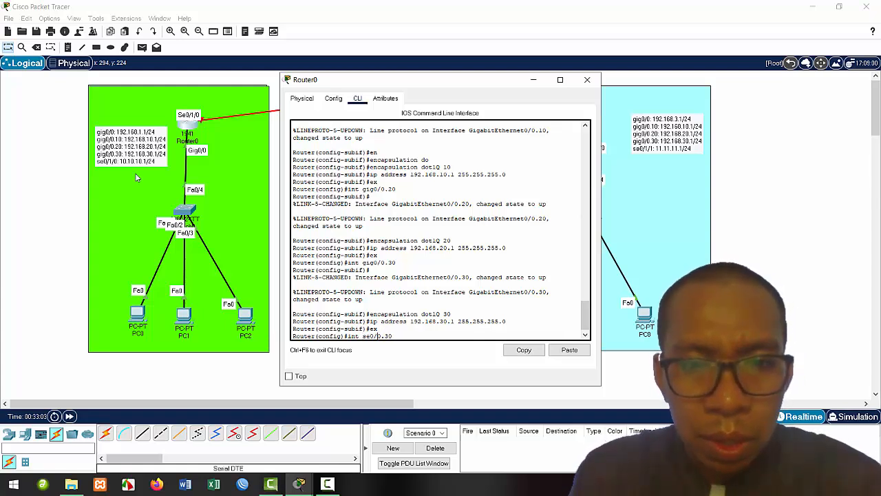
text(1)
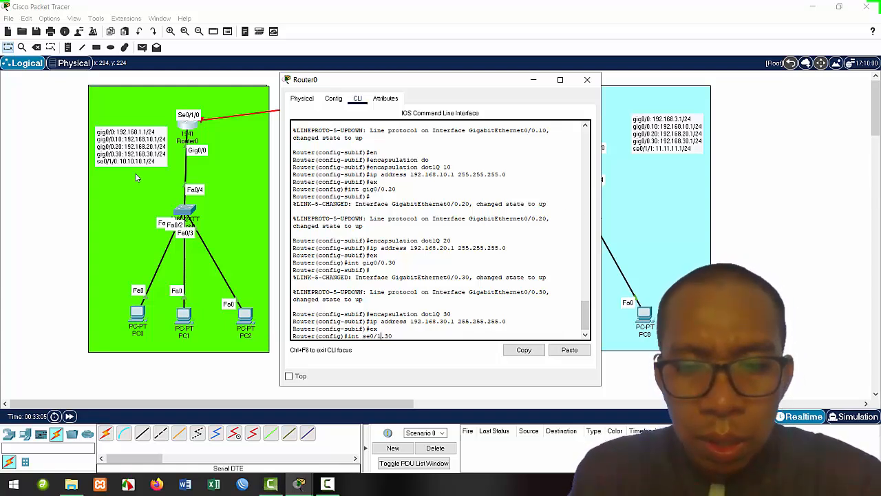
text(/0)
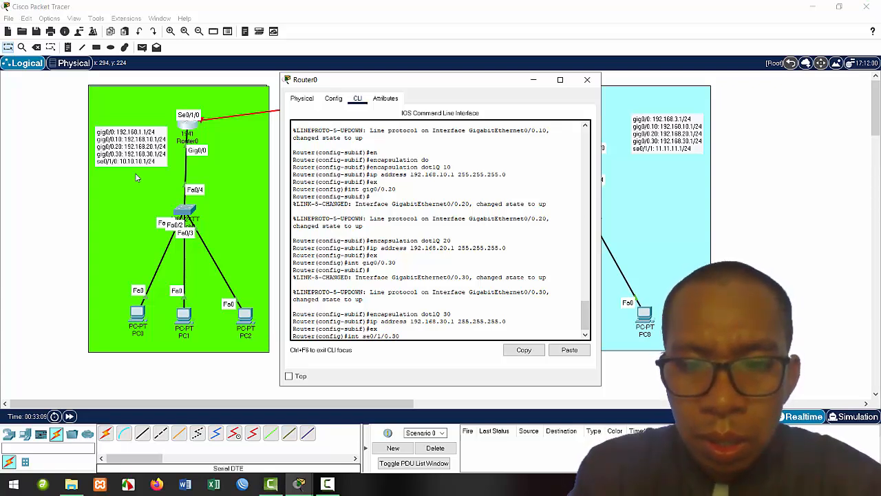
key(BackSpace)
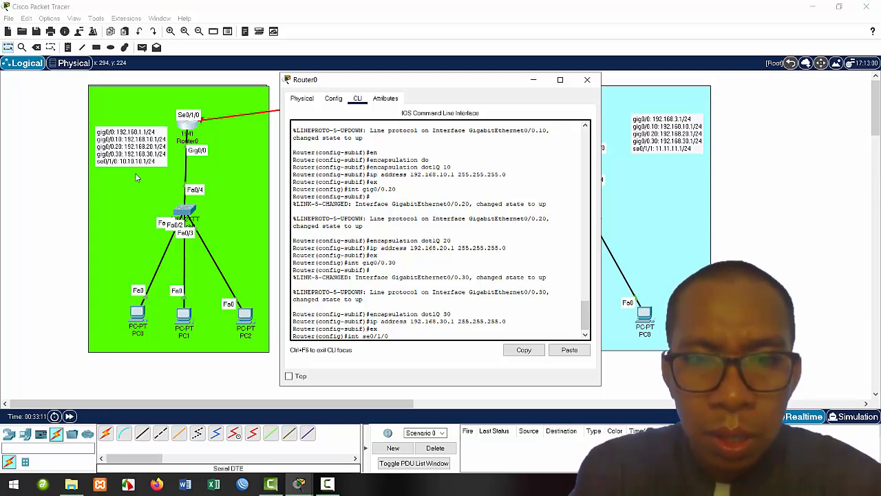
key(Return)
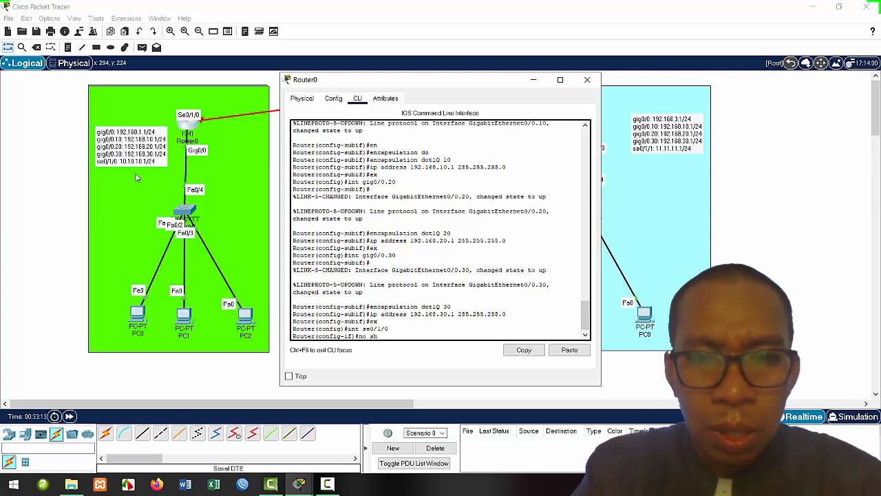
key(Return)
Assign se0/1/0 the IP address 10.10.10.1 with mask 255.255.255.0 and exit interface configuration.
text(ip address 192.168.30.1 255.255.255.0)
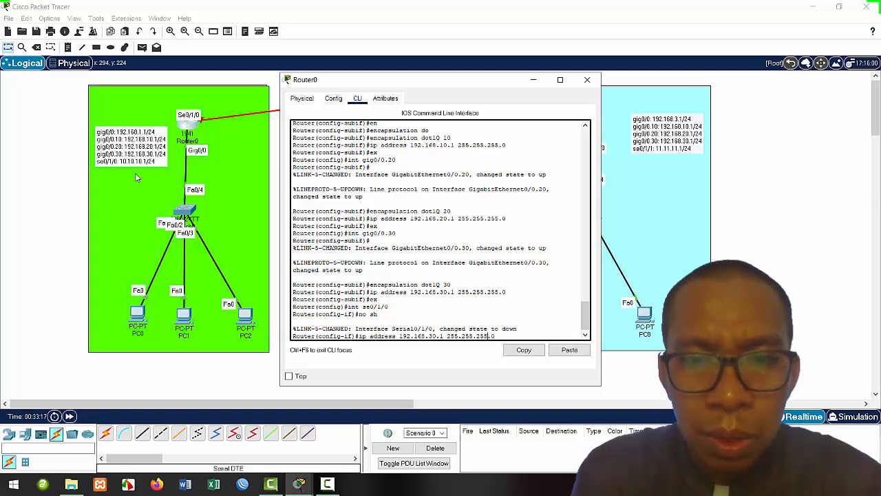
key(BackSpace)
key(BackSpace)
key(BackSpace)
key(BackSpace)
key(BackSpace)
key(BackSpace)
key(BackSpace)
key(BackSpace)
key(BackSpace)
key(BackSpace)
key(BackSpace)
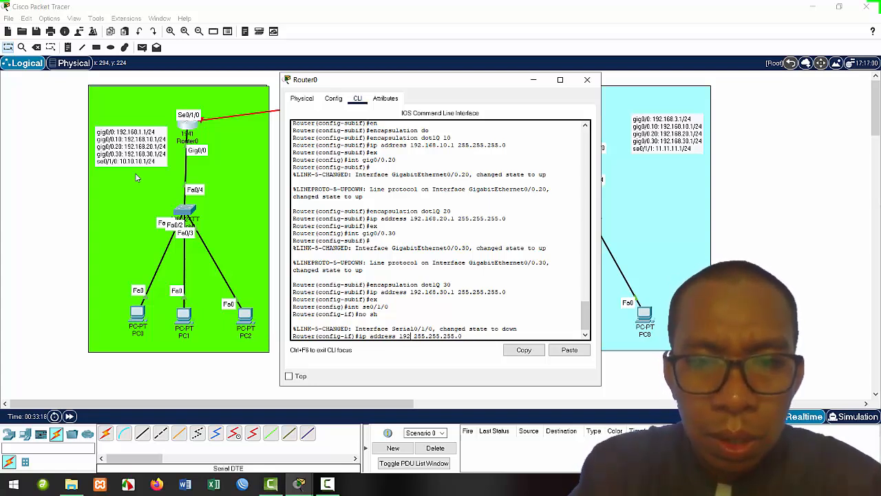
text(0.10.10.1)
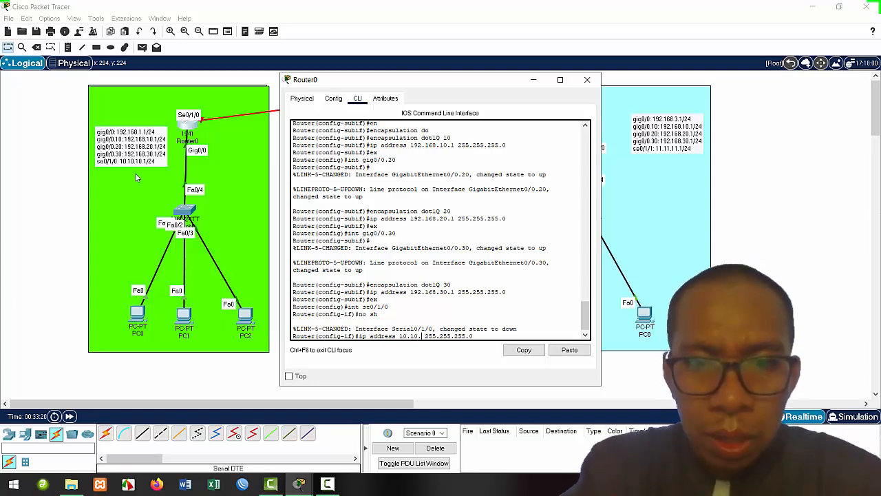
key(Return)
text(ex)
key(Return)
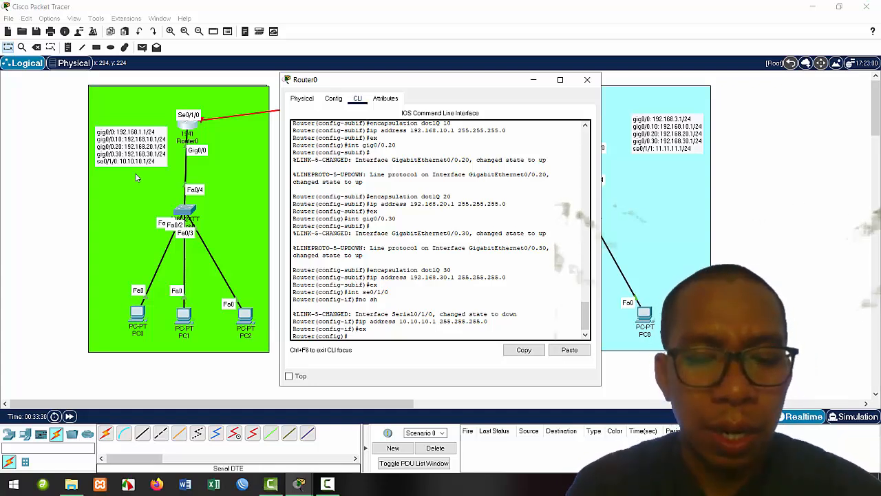
Create DHCP pool "a" on Router0 with default-router 192.168.10.1.
text(ip dhcp pool a)
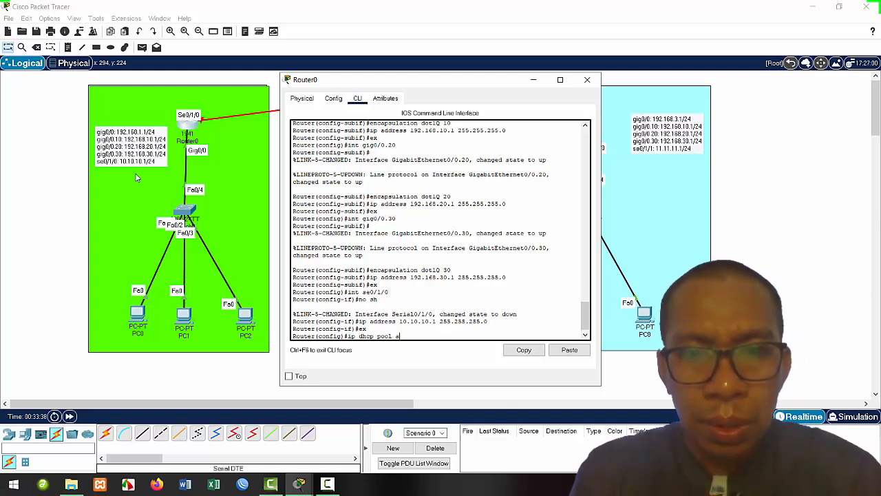
key(Return)
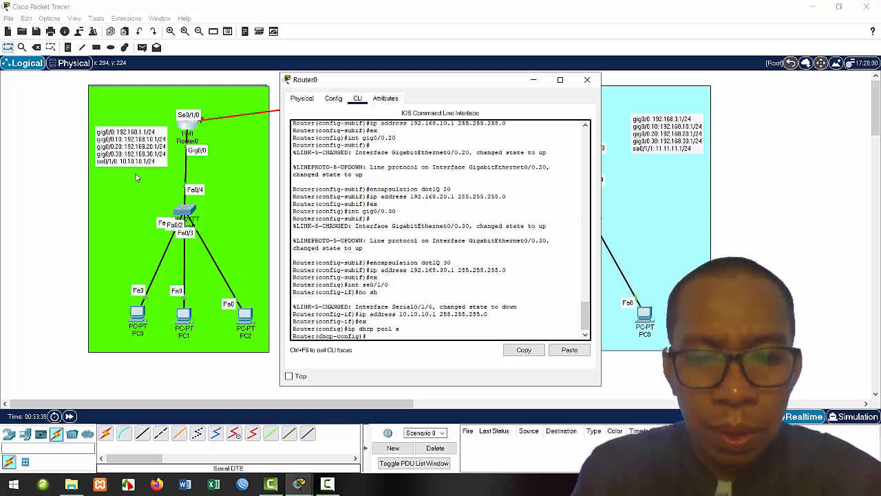
text(ef)
key(Tab)
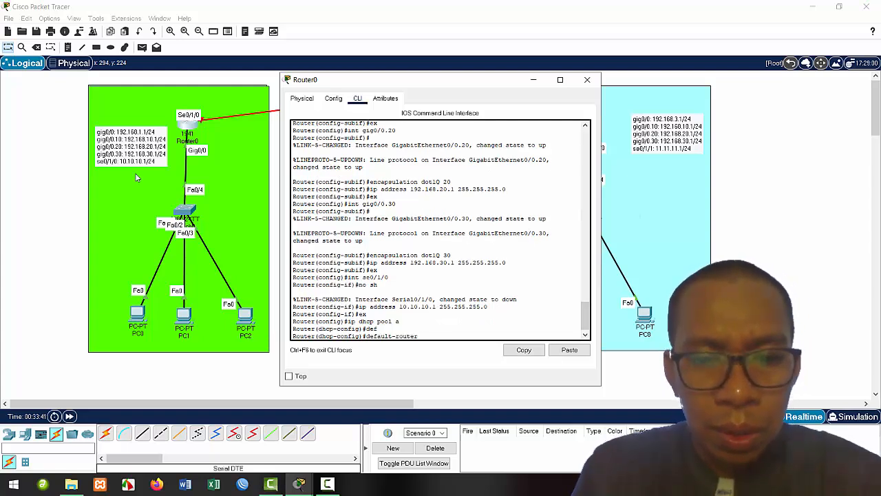
text(192.168.10.1)
key(Return)
Set DHCP pool a's network to 192.168.10.0 with mask 255.255.255.0 and exit the pool configuration.
text(net)
key(Tab)
text(192.168.10.0 25)
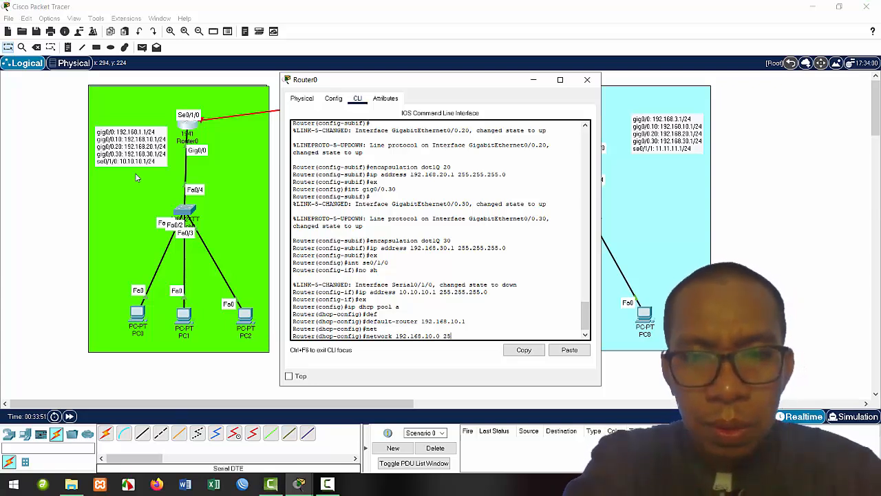
text(5.255.255.0)
key(Return)
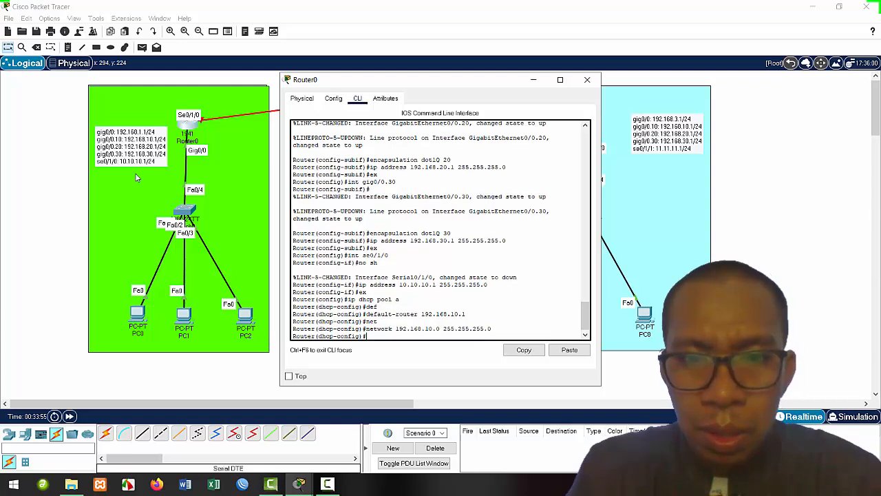
text(ex)
key(Return)
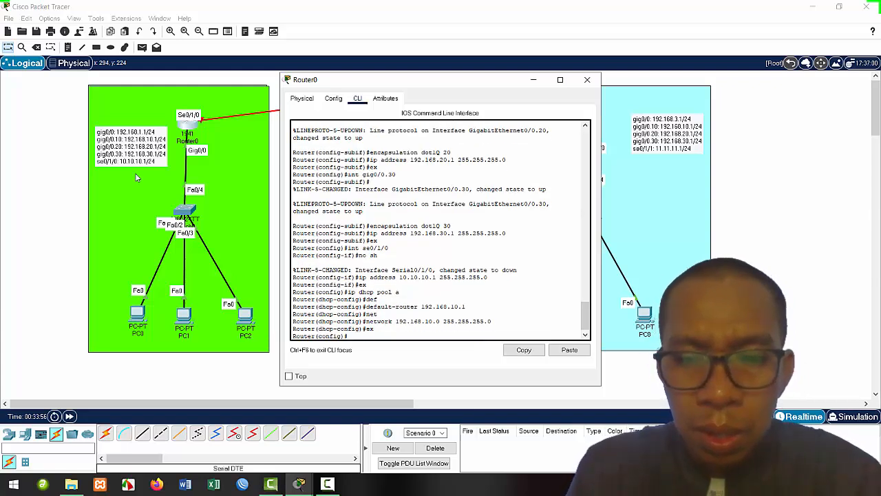
Create DHCP pool "b" on Router0 with default-router 192.168.20.1.
key(Up)
key(Up)
key(Up)
key(Up)
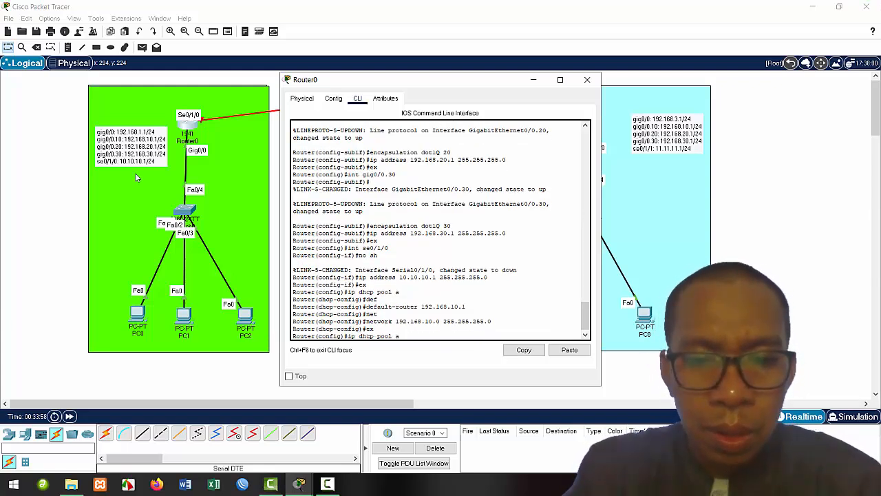
key(Return)
key(Up)
key(Up)
key(Up)
key(Up)
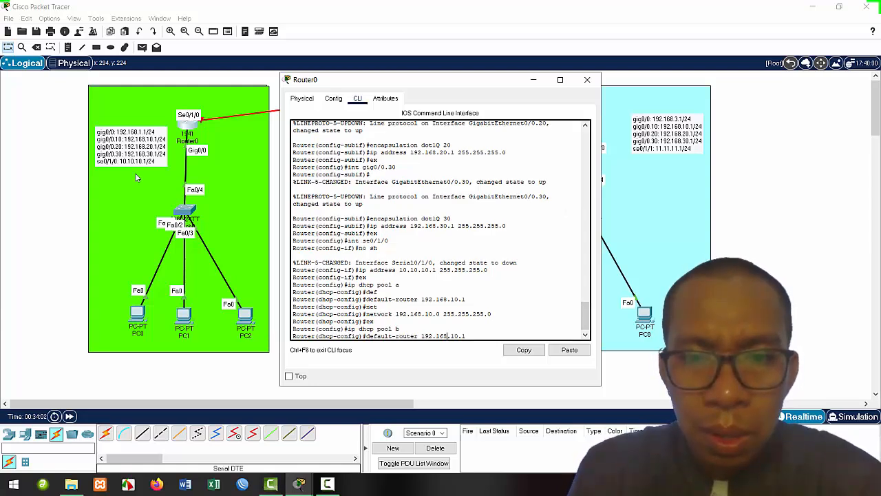
key(Return)
Set DHCP pool b's network to 192.168.20.0 with mask 255.255.255.0 and exit the pool configuration.
text(ex)
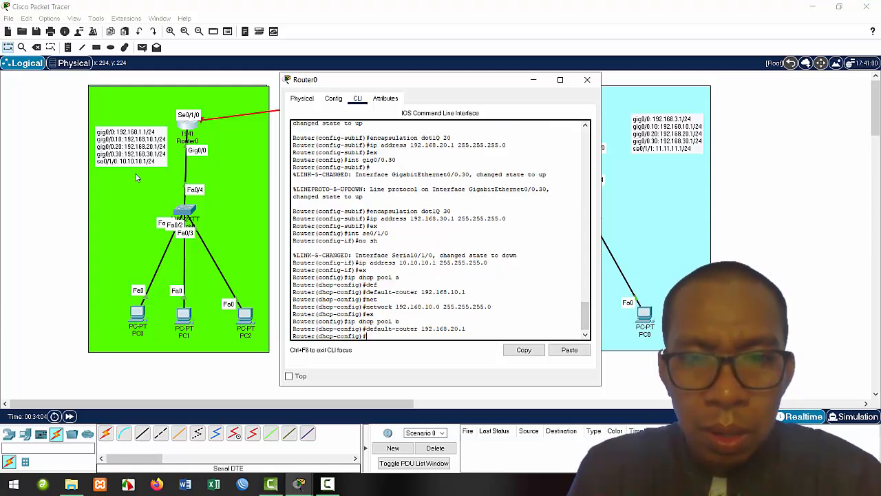
key(Up)
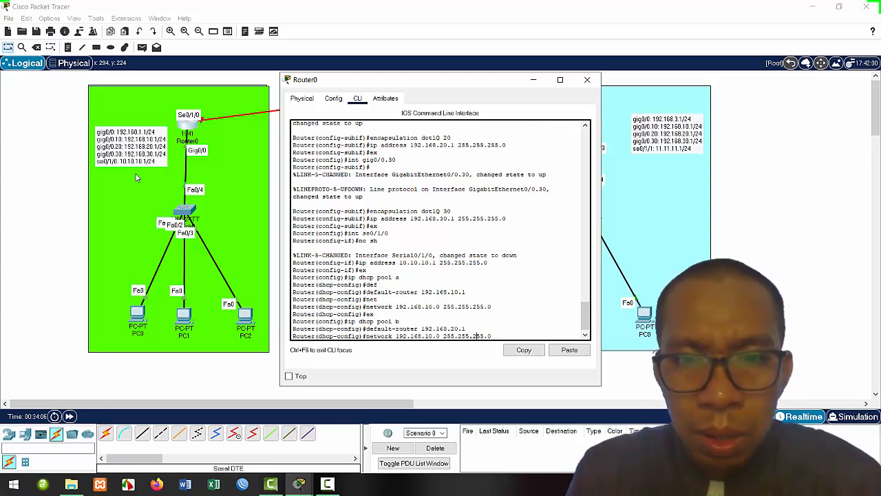
key(BackSpace)
text(2)
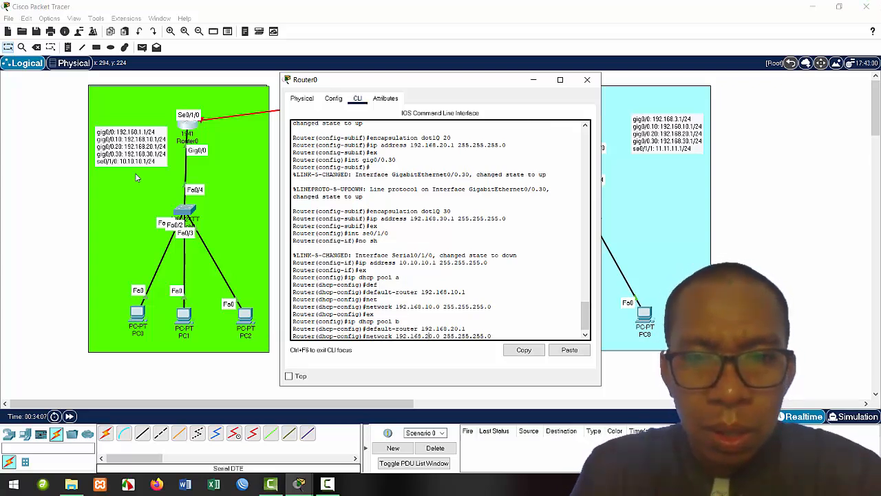
key(Return)
text(ex)
key(Return)
Create DHCP pool "c" on Router0 with "ip dhcp pool c".
key(Up)
key(Up)
key(Up)
key(BackSpace)
text(c)
key(Return)
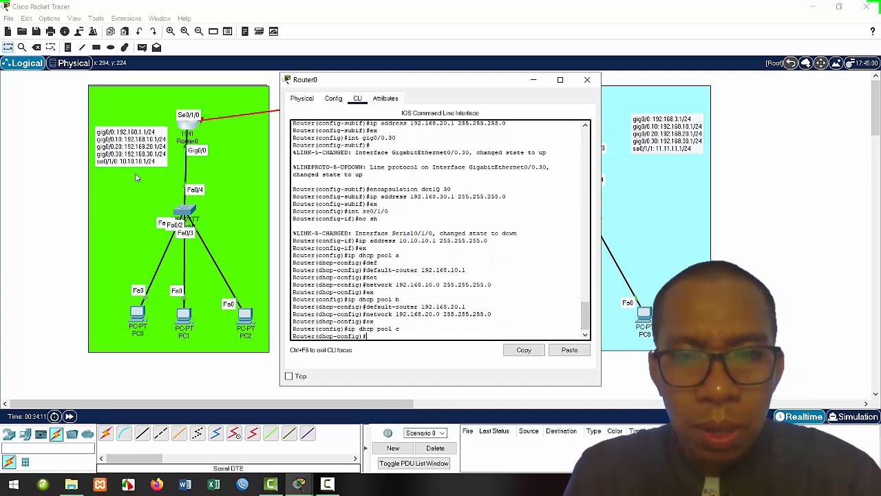
Set the default-router of DHCP pool c to 192.168.30.1.
key(Up)
key(Up)
key(Up)
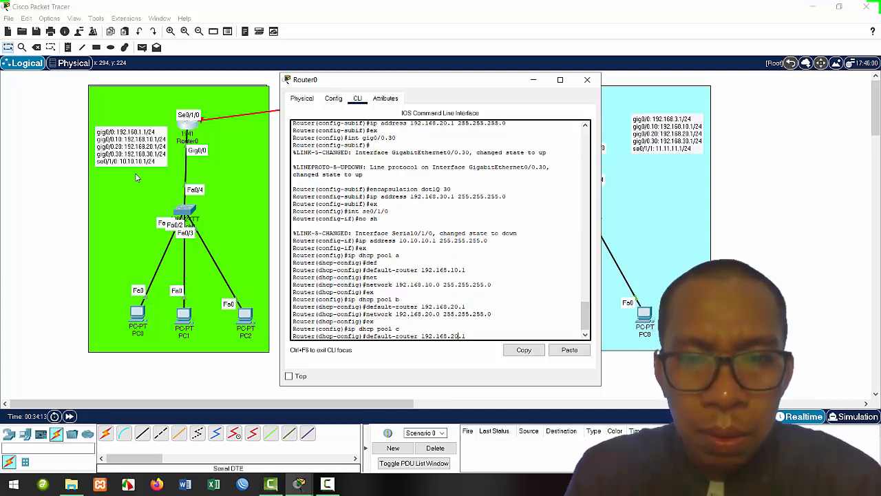
key(BackSpace)
key(BackSpace)
key(BackSpace)
key(BackSpace)
text(30.1)
key(Return)
Set DHCP pool c's network to 192.168.30.0 with mask 255.255.255.0 and exit the pool configuration.
key(Up)
key(Up)
key(Up)
key(Up)
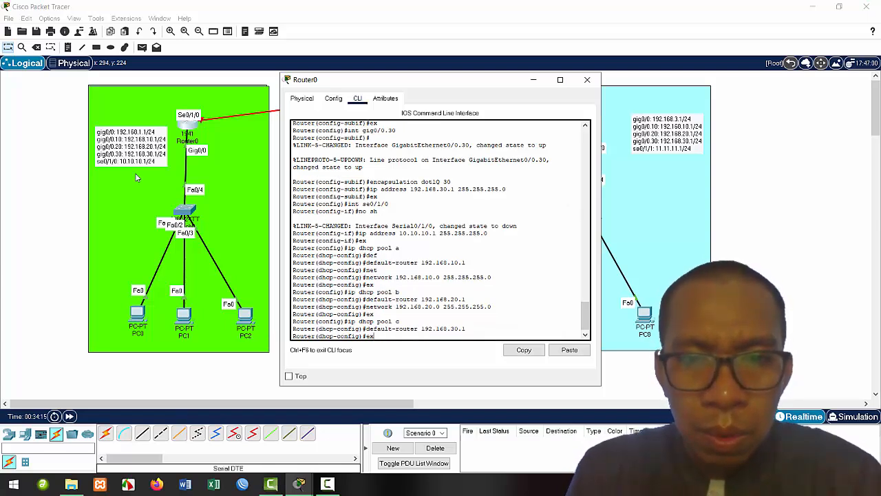
key(Left)
key(Left)
key(Left)
key(Left)
key(Left)
key(Left)
key(Left)
key(Left)
key(Left)
key(Left)
key(Left)
key(Left)
key(Left)
key(Left)
key(Left)
key(Left)
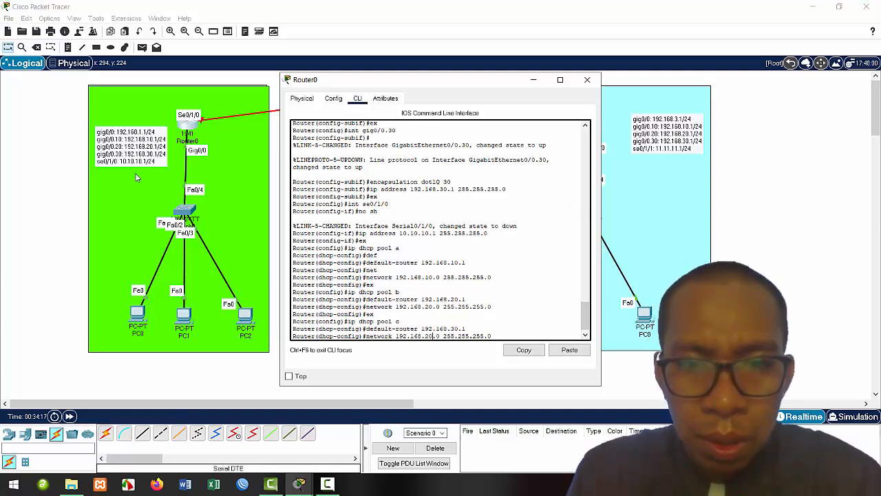
key(BackSpace)
key(BackSpace)
text(30)
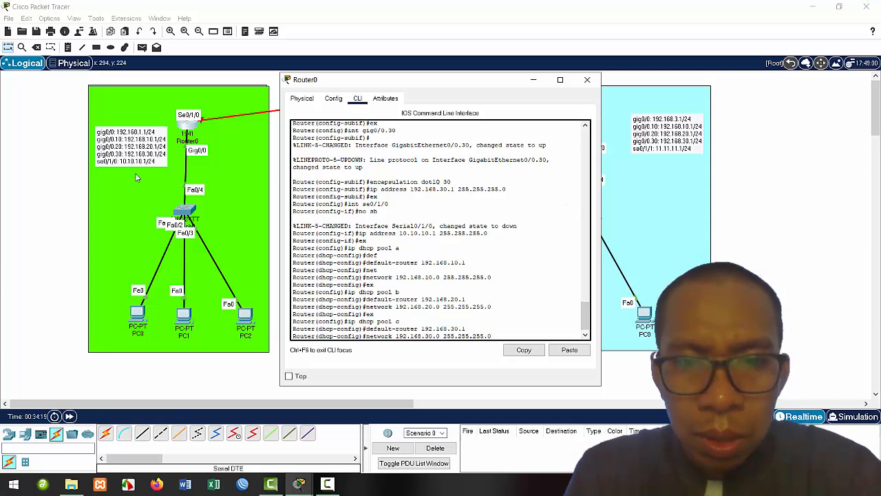
key(Return)
text(ex)
key(Return)
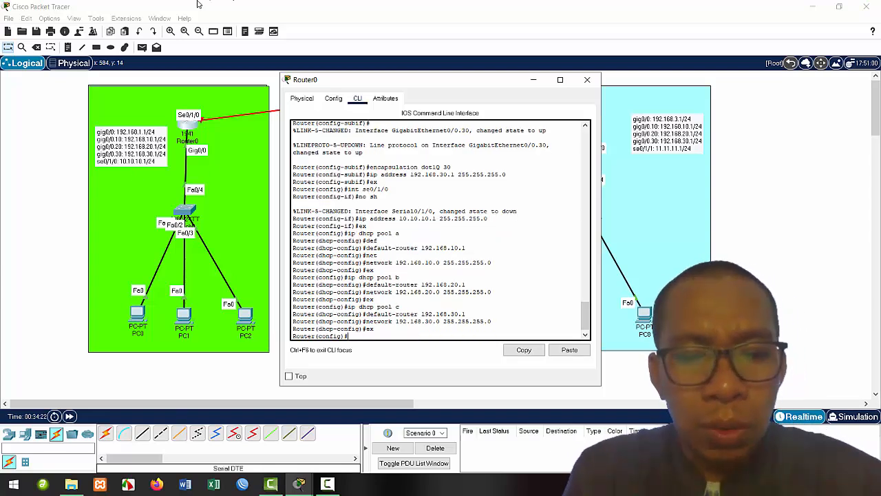
Leave global configuration mode, save Router0's configuration with "wr" and close its window.
text(ex)
key(Return)
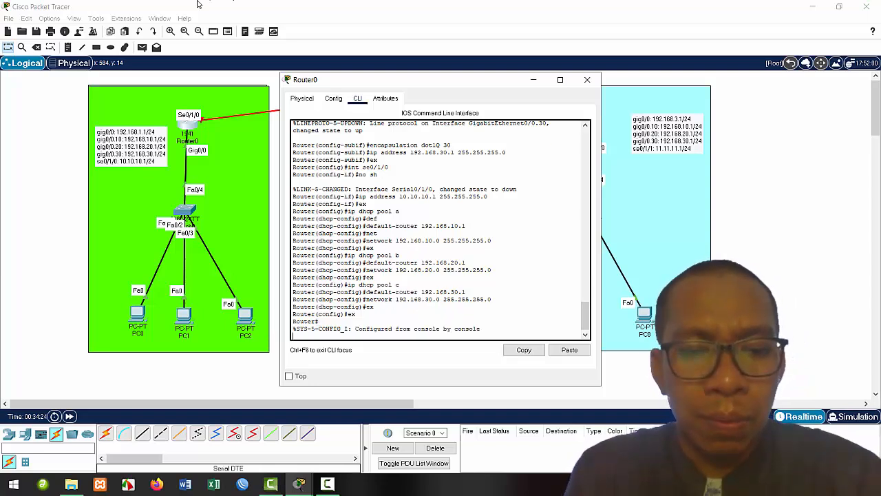
text(wr)
key(Return)
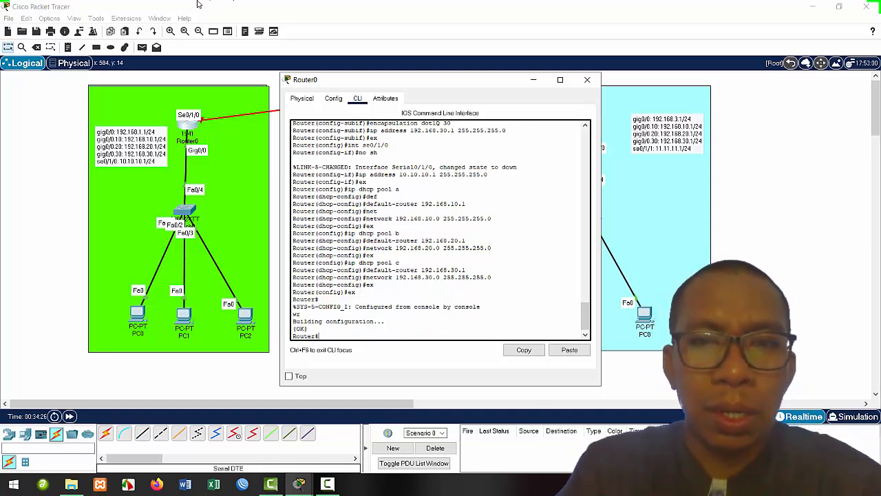
click(589, 81)
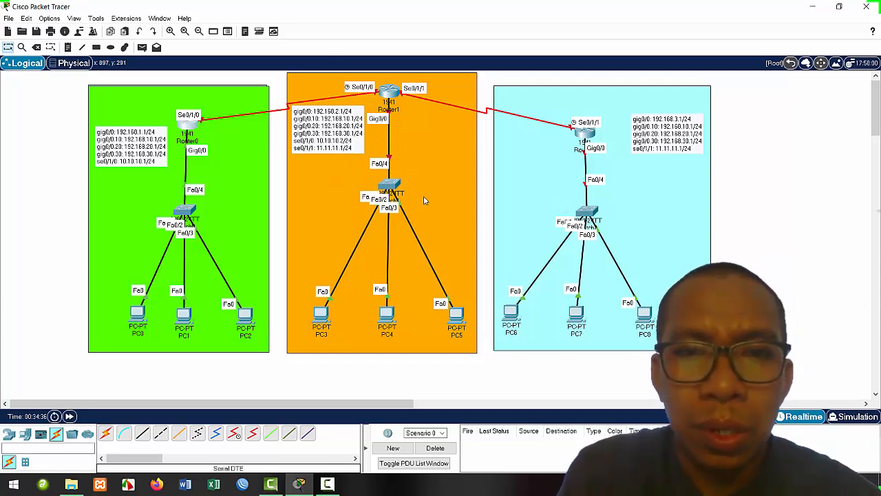
Switch PC0's IP configuration to DHCP and close its window.
click(391, 101)
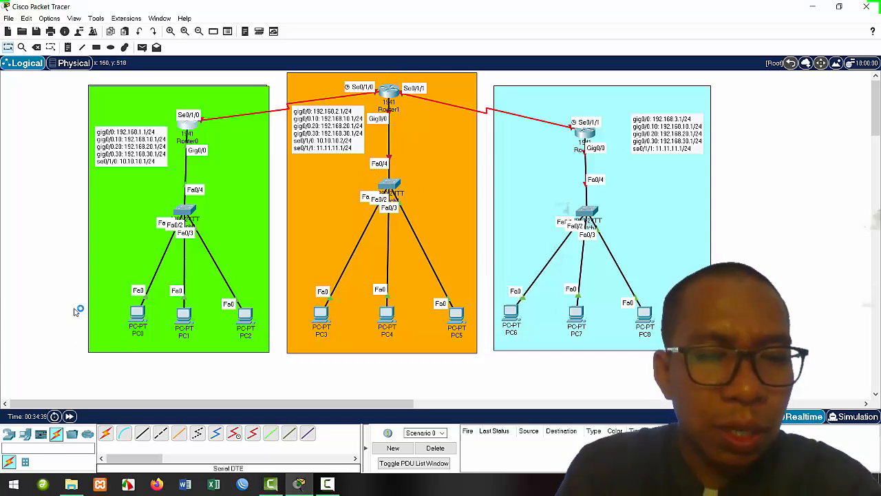
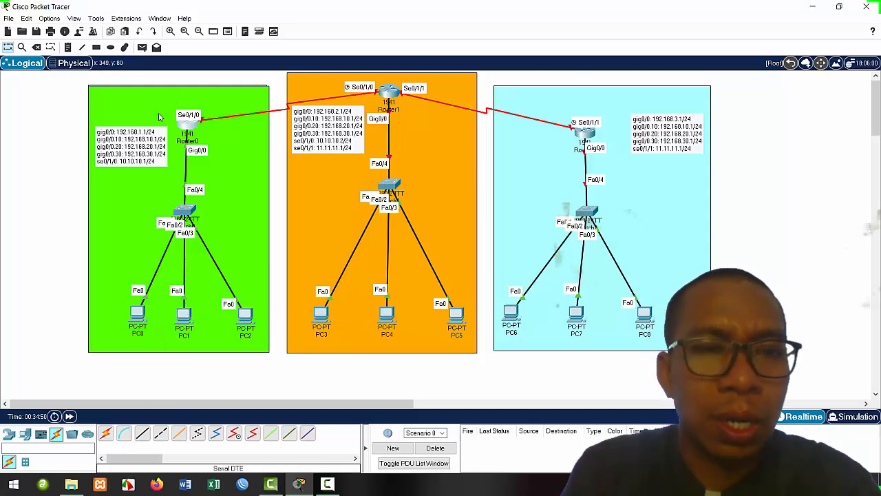
click(139, 326)
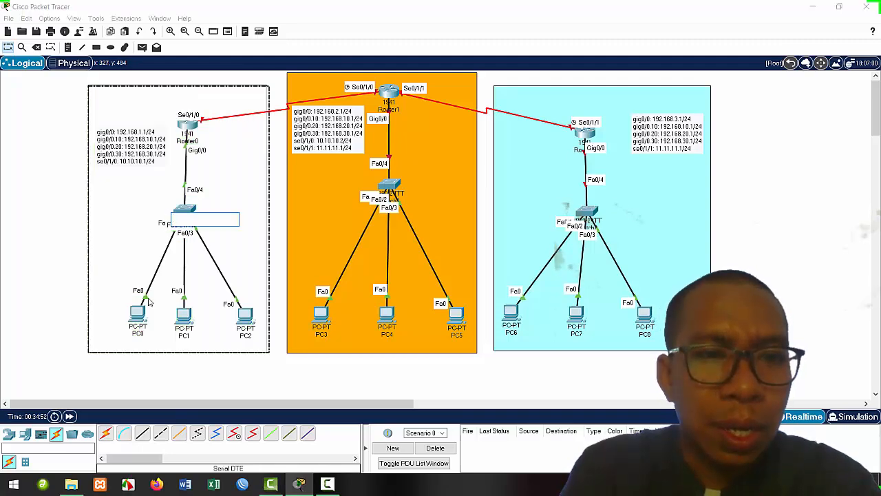
click(136, 316)
click(135, 316)
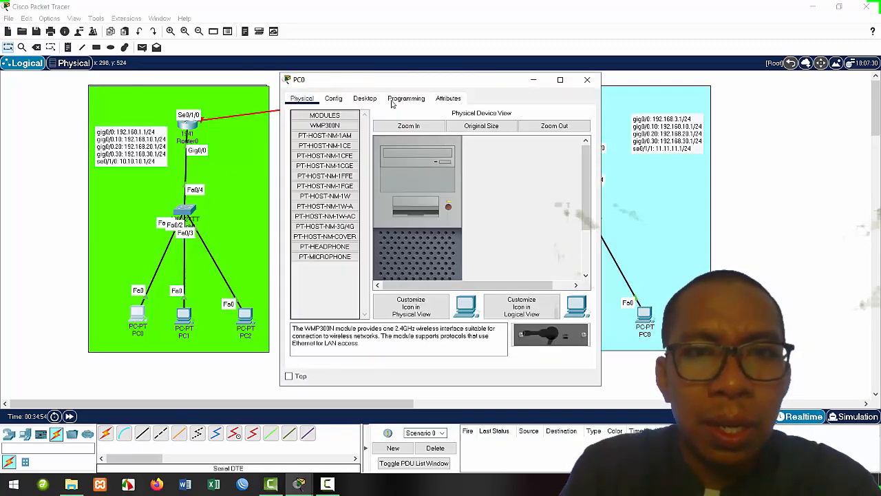
click(365, 99)
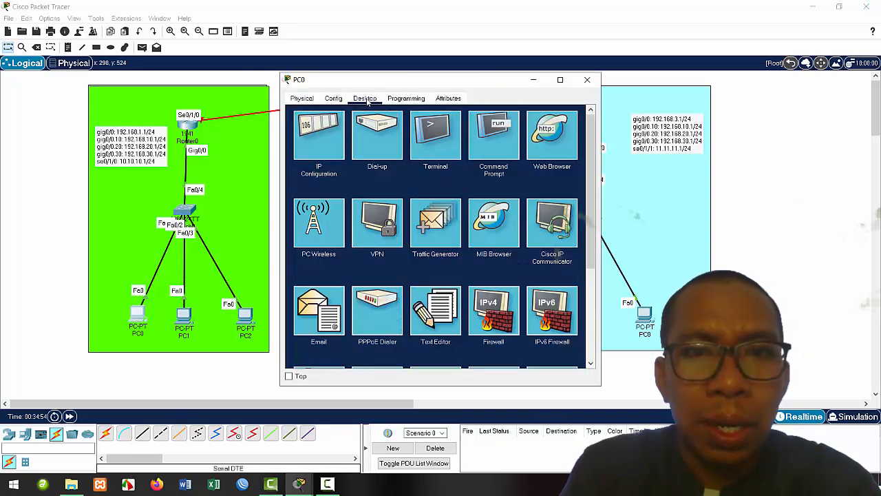
click(319, 140)
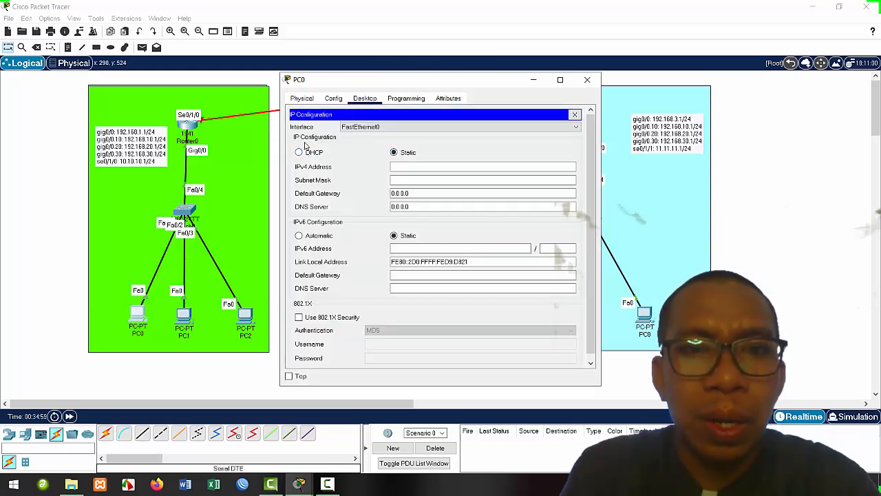
click(299, 152)
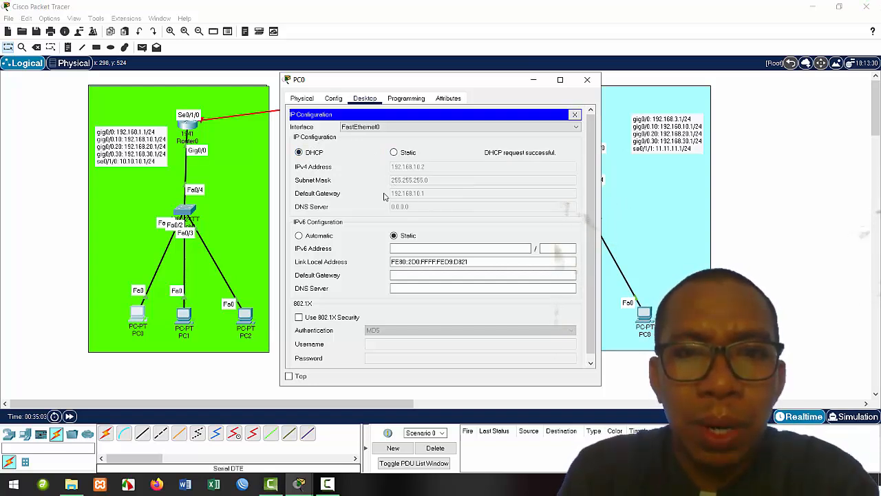
click(587, 79)
Switch PC1's IP configuration to DHCP and close its window.
click(183, 315)
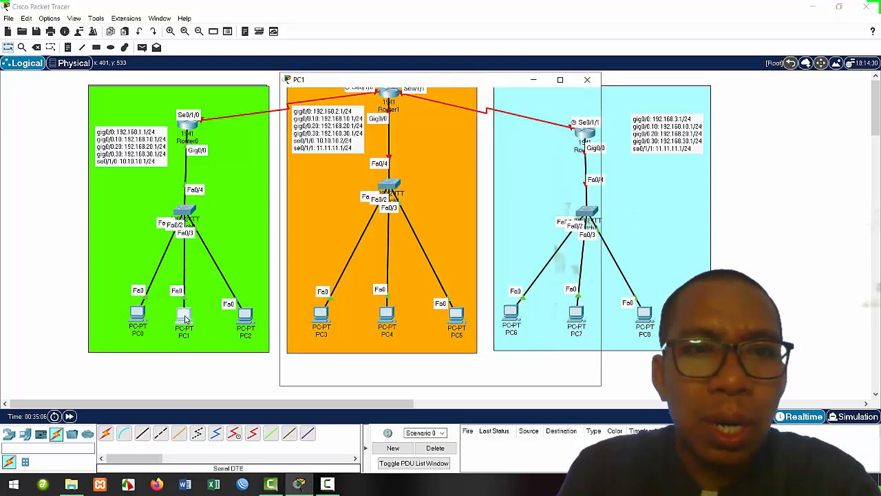
click(367, 100)
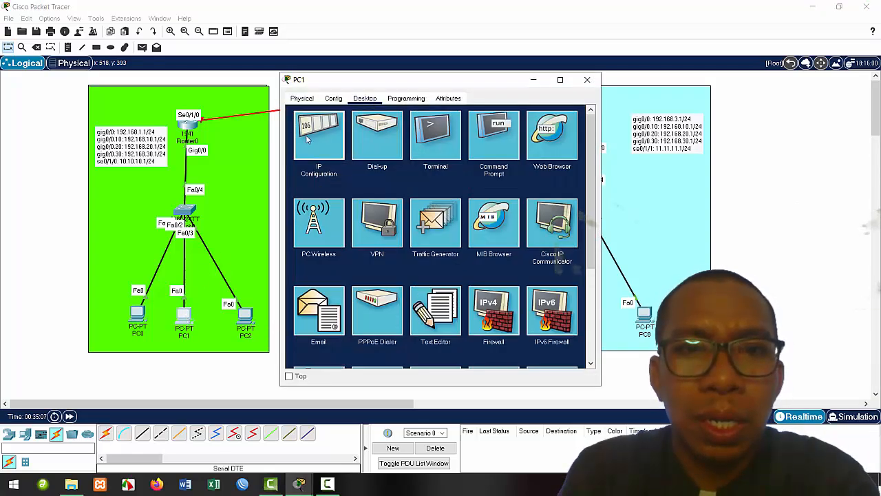
click(320, 133)
click(299, 152)
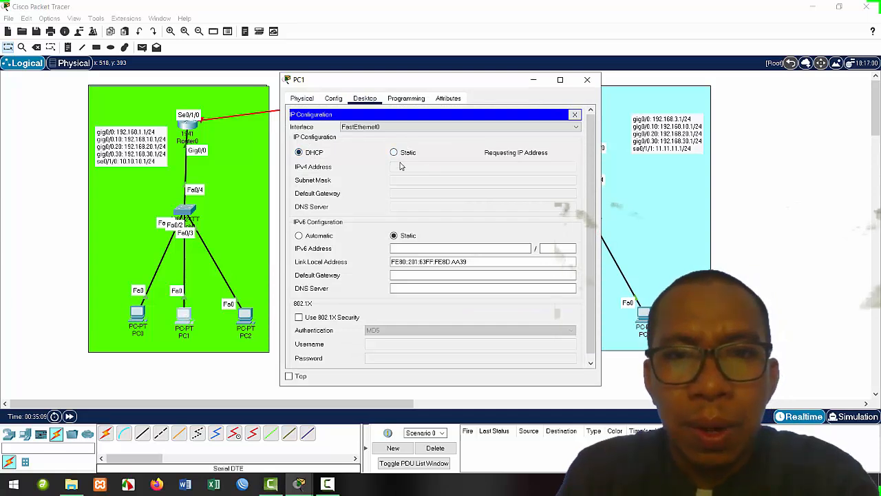
click(587, 82)
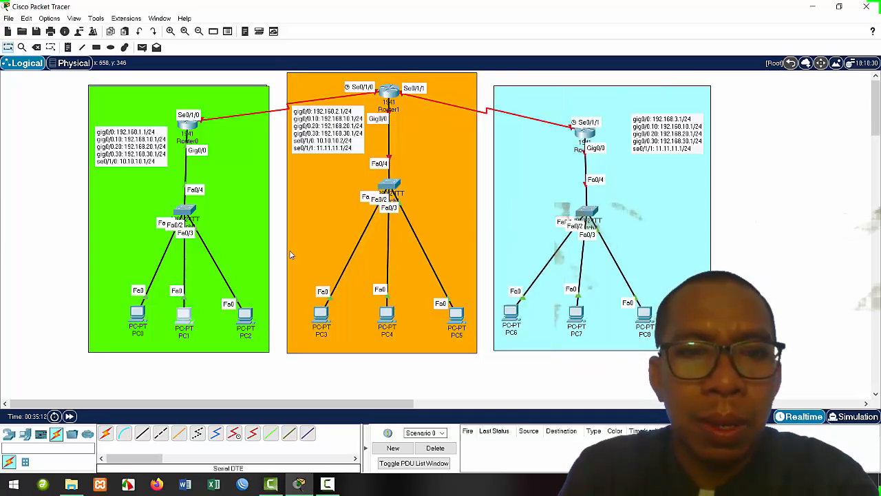
Switch PC2's IP configuration to DHCP and close its window.
click(245, 314)
click(365, 98)
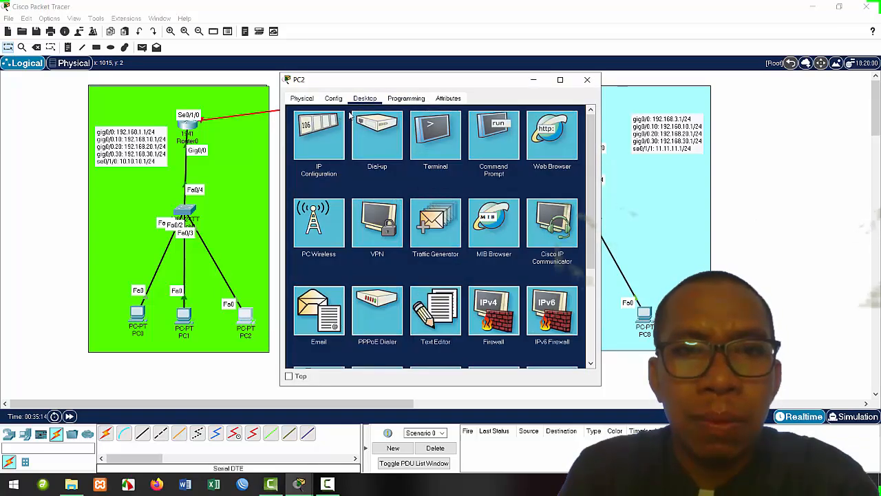
click(320, 132)
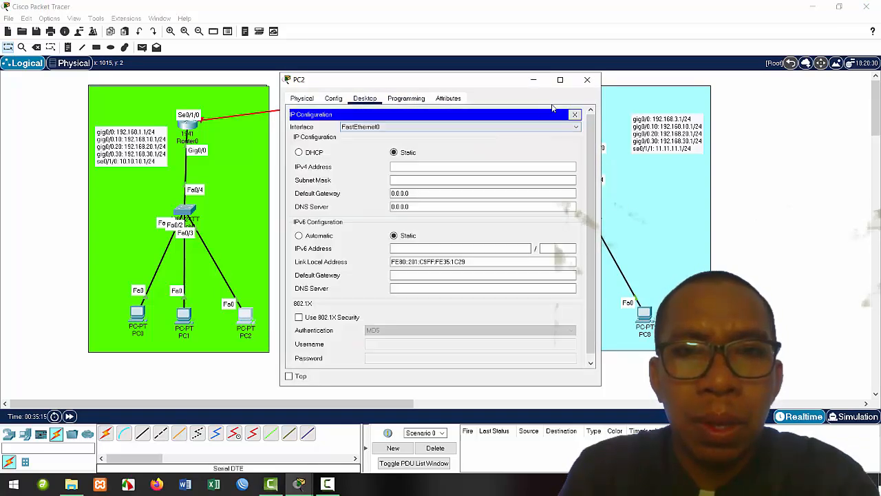
click(311, 153)
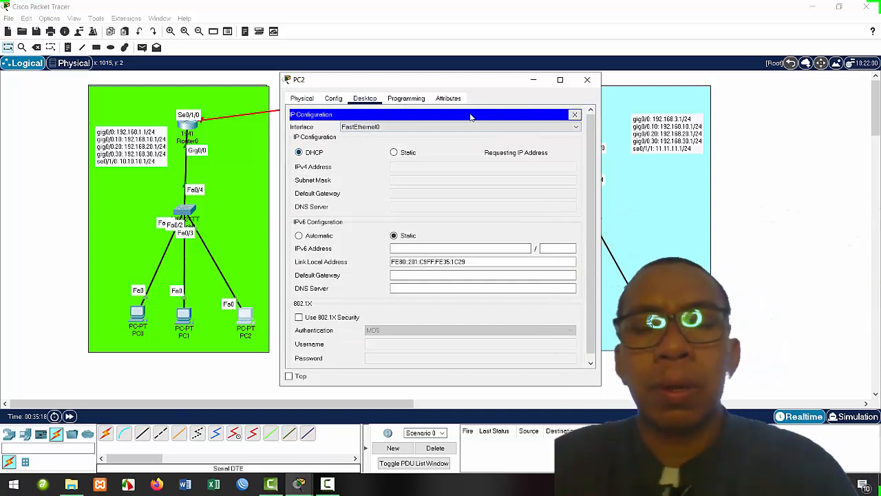
click(587, 81)
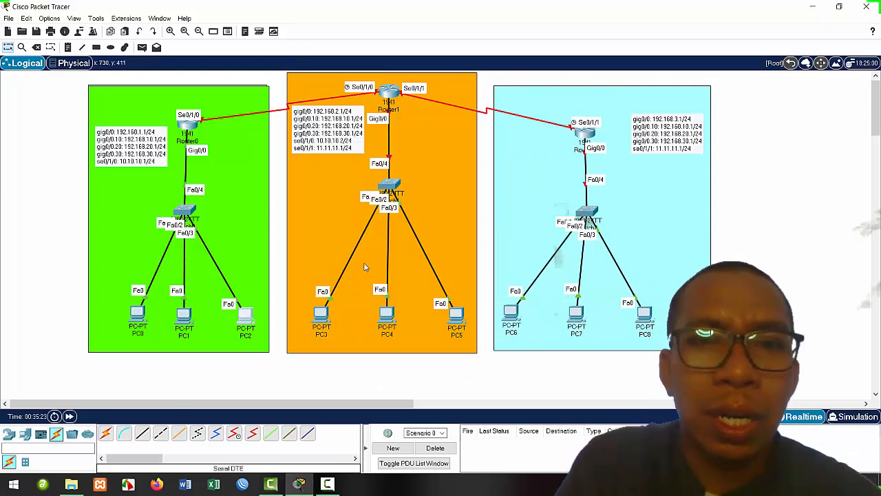
Open Switch1's command line beside the orange network area and enter global configuration mode.
click(390, 186)
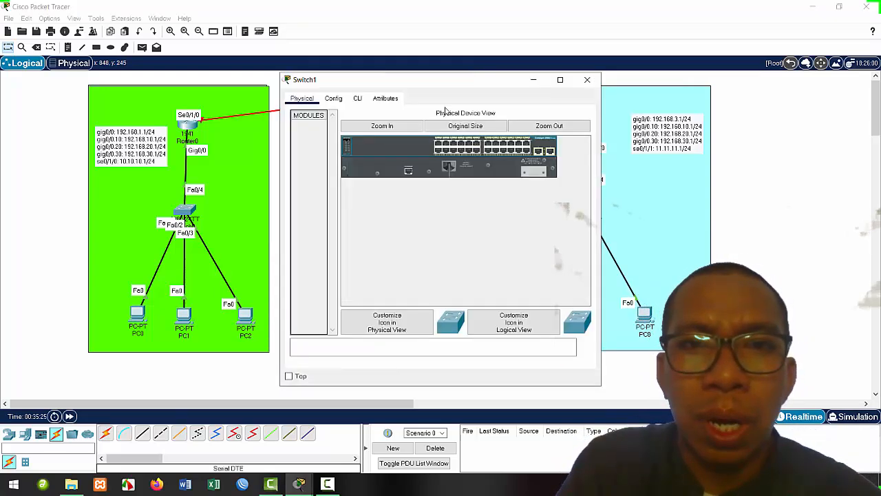
drag(456, 83, 625, 85)
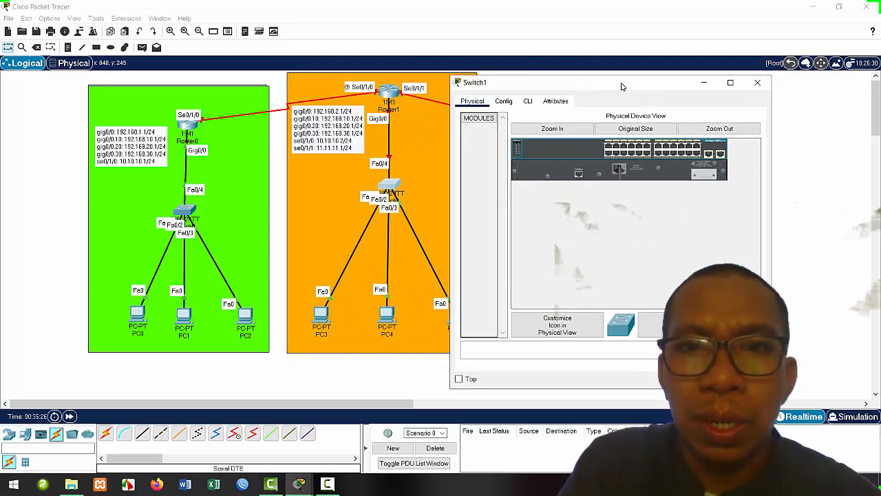
click(527, 101)
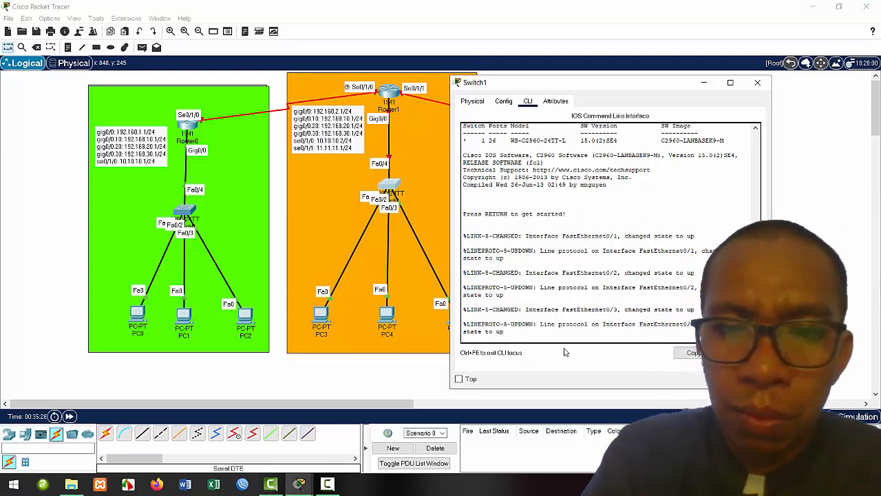
key(Return)
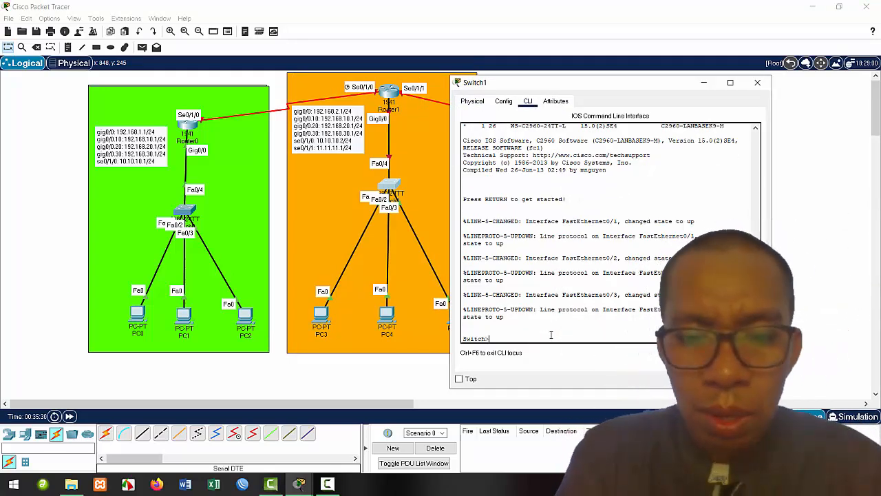
text(ena)
key(Return)
text(conf)
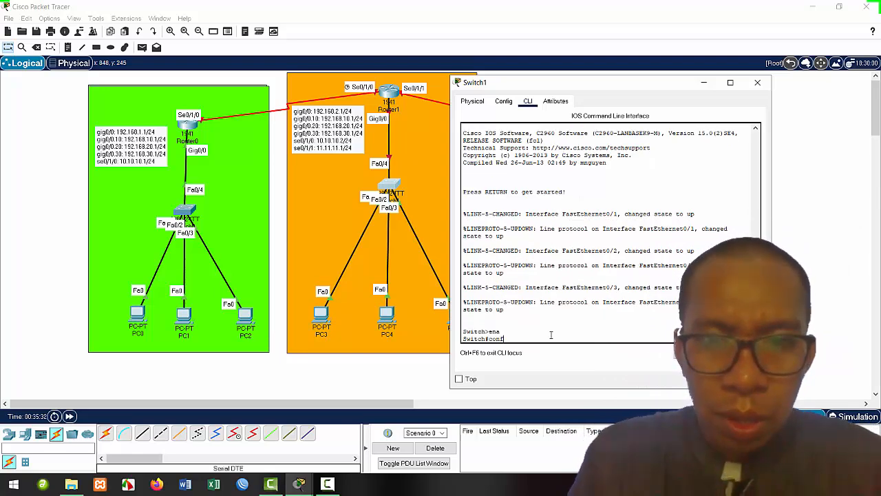
text( t)
key(Return)
Create VLAN 10 on Switch1 and name it "a".
text(vlan 10)
key(Return)
text(name a)
key(Return)
Create VLAN 20 on Switch1 and name it "b".
text(vlan 20)
key(Return)
text(name)
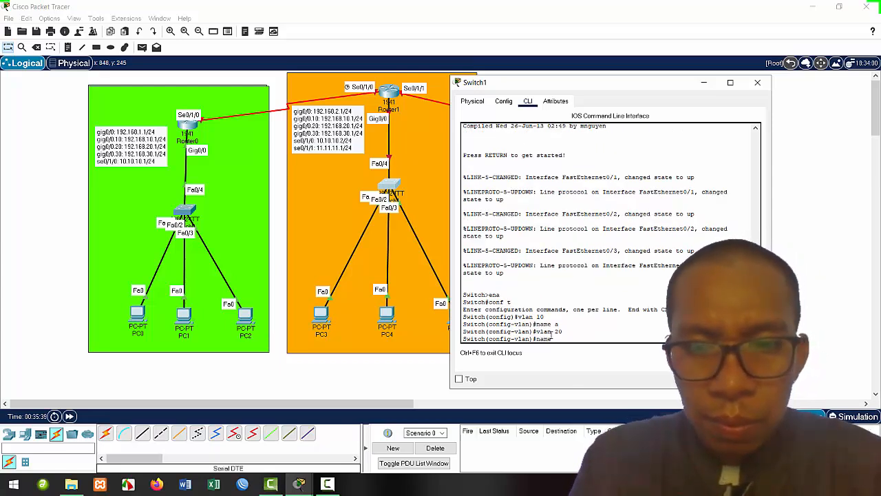
text( b)
key(Return)
Create VLAN 30 on Switch1 with the name "c" and exit VLAN configuration.
text(vlan 30)
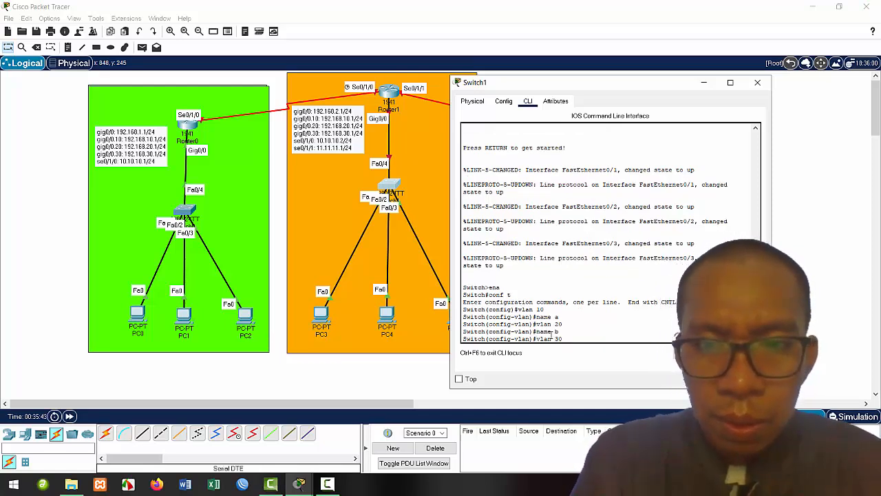
key(Return)
text(name c)
key(Return)
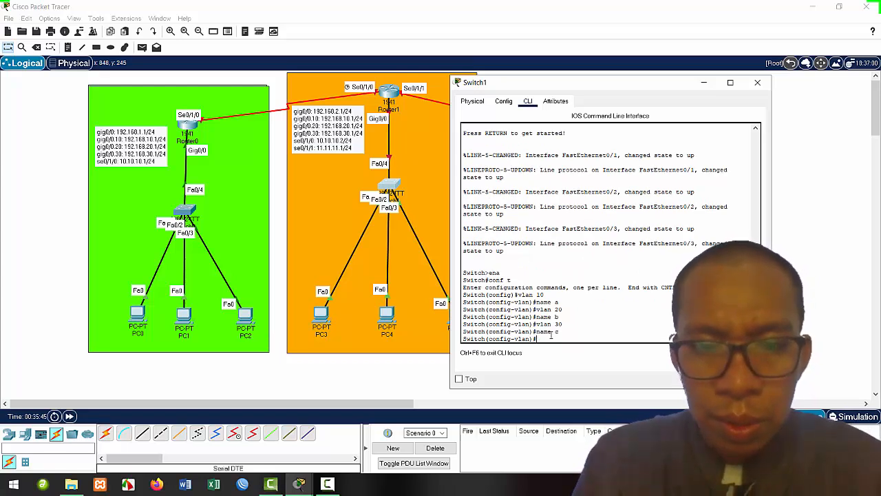
text(ex)
key(Return)
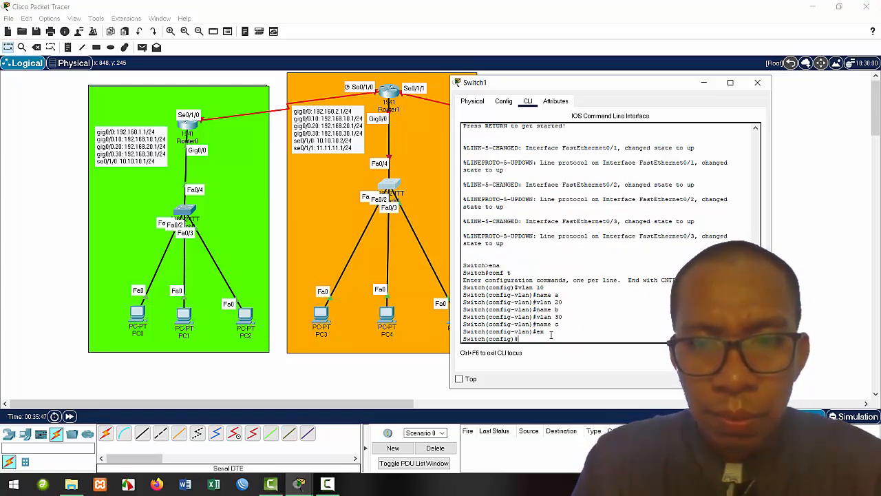
Set Switch1's interface fa0/1 to access mode with "switchport mode access".
text(int fa0/1)
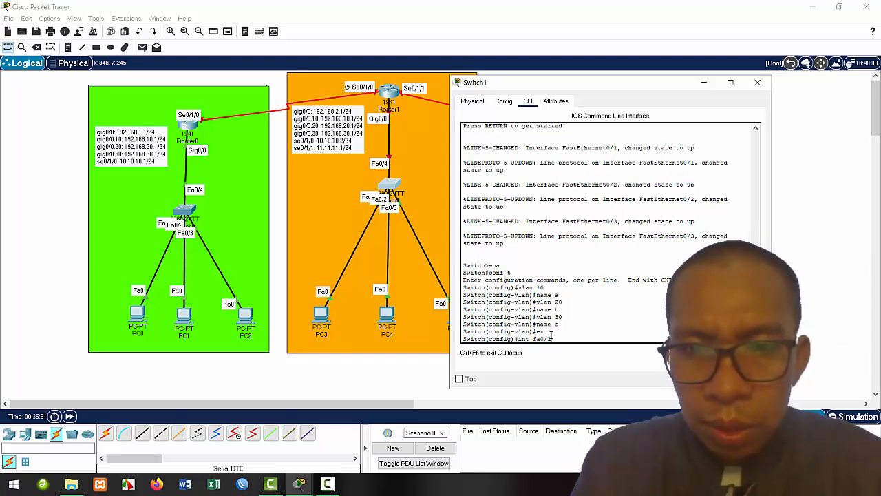
key(Return)
text(switchport m)
key(Tab)
text(m)
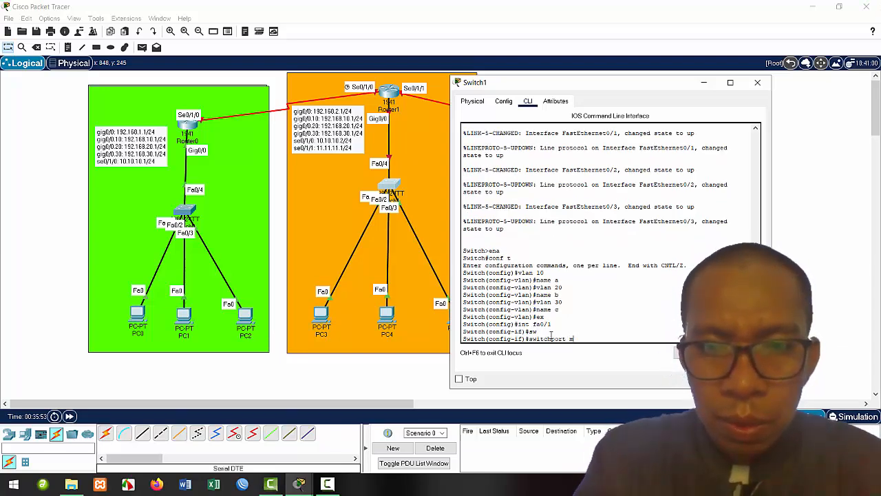
text(o)
key(Tab)
text(ac)
key(Tab)
key(Tab)
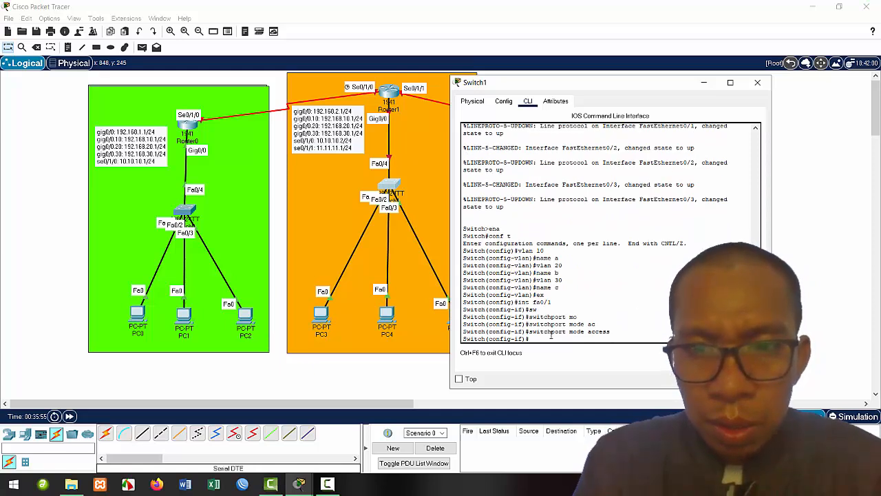
Assign Switch1's interface fa0/1 to access VLAN 10 and exit the interface configuration.
key(BackSpace)
key(BackSpace)
key(BackSpace)
key(BackSpace)
key(BackSpace)
key(BackSpace)
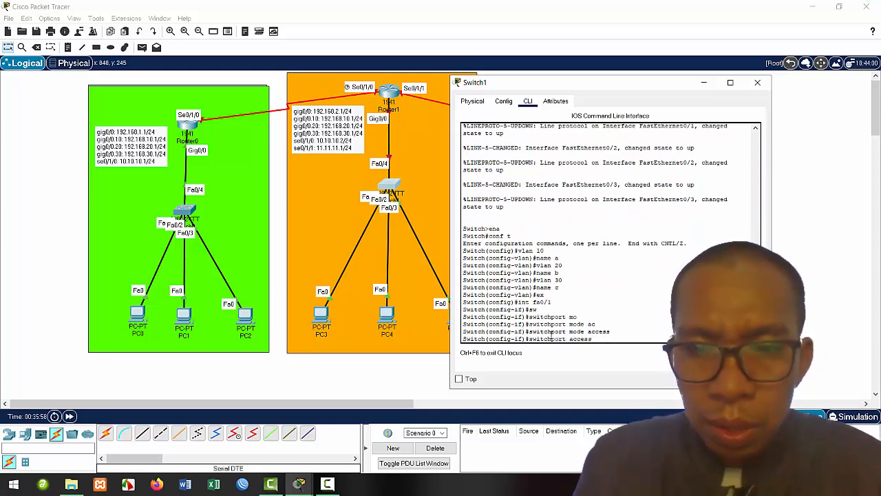
text(vlan 10)
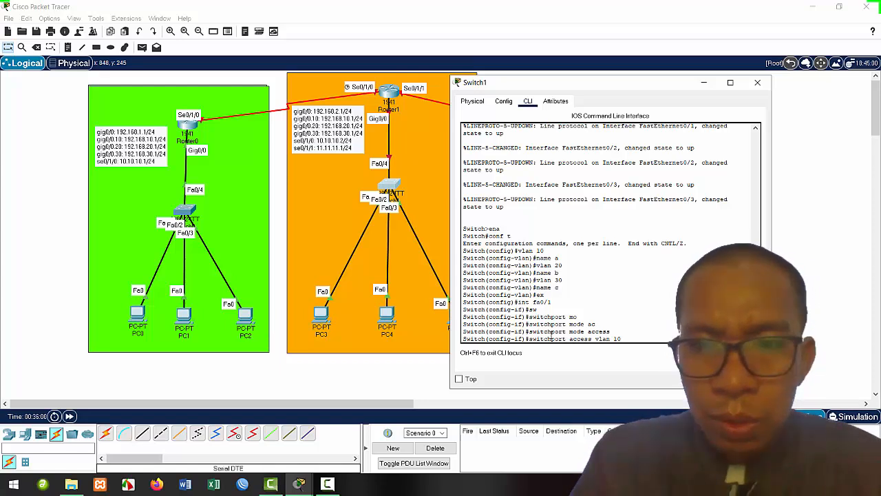
key(Return)
text(ex)
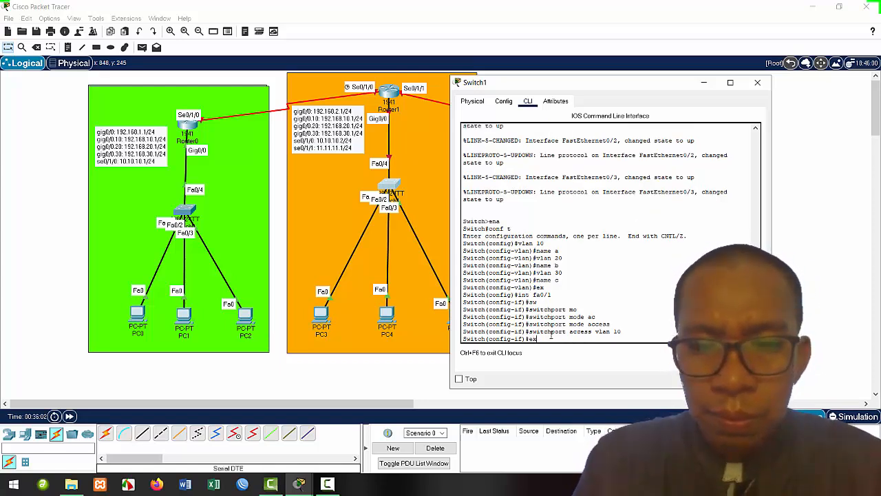
key(Return)
Set Switch1's interface fa0/2 to access mode with "switchport mode access".
text(int fa0/2)
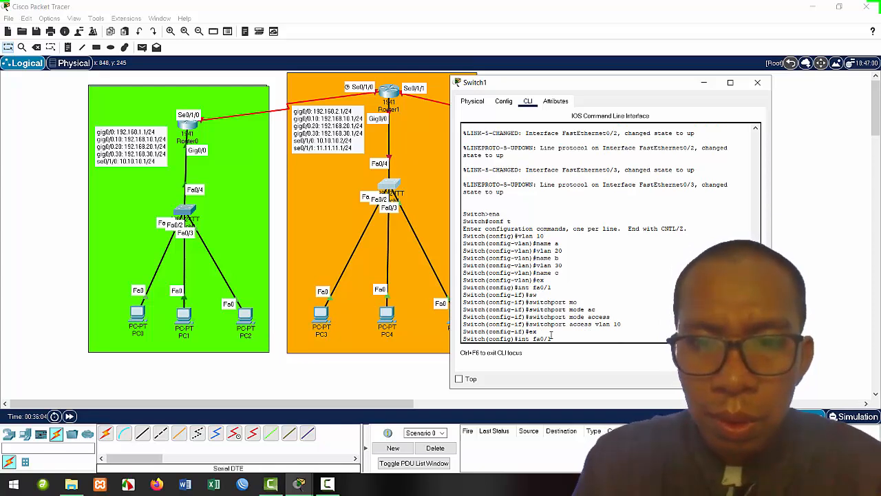
key(Return)
text(switchport mode access)
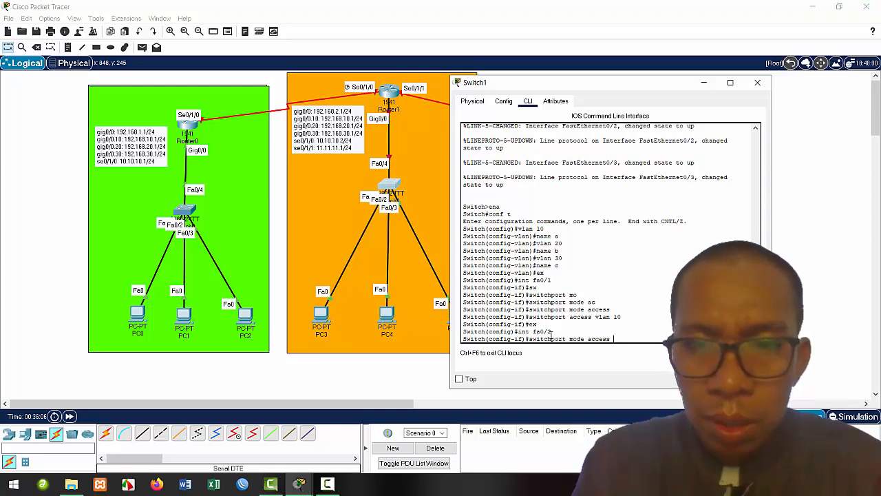
key(Return)
Assign Switch1's interface fa0/2 to access VLAN 20 and exit the interface configuration.
key(Up)
key(Up)
key(Up)
key(Up)
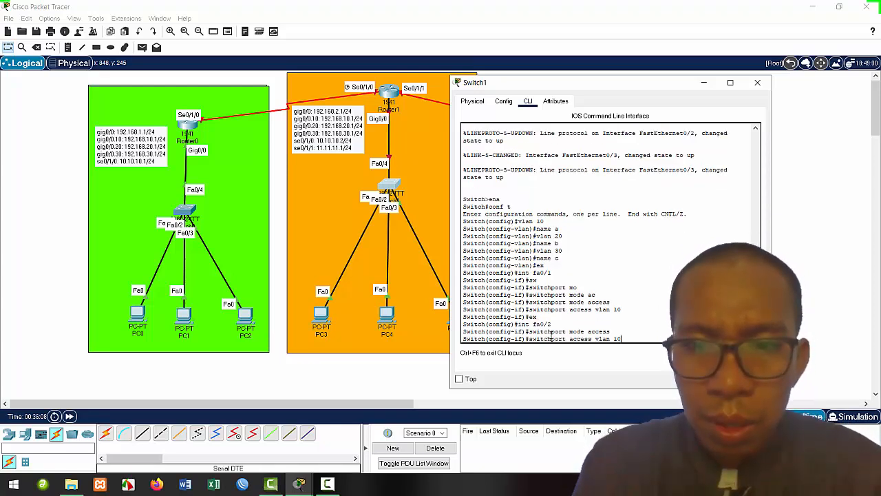
key(BackSpace)
key(BackSpace)
text(20)
key(Return)
text(ex)
key(Return)
Set Switch1's interface fa0/3 to access mode with "switchport mode access".
key(Up)
key(Up)
key(Up)
key(Up)
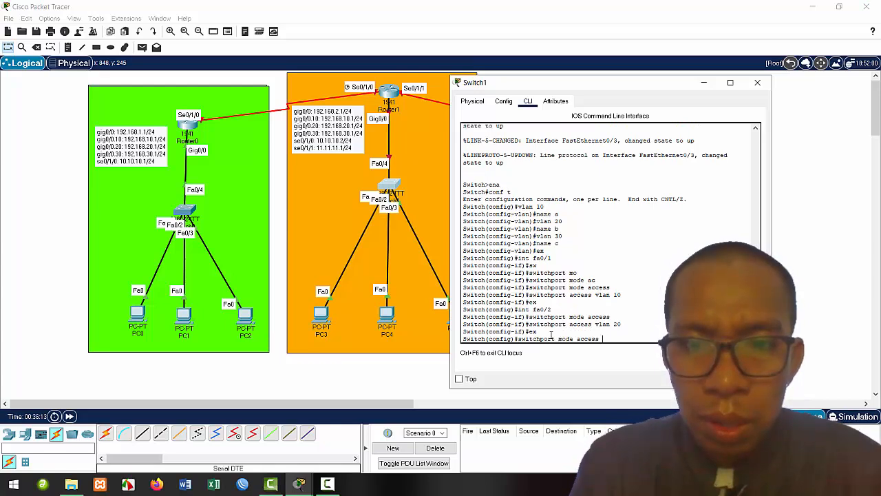
key(BackSpace)
text(3)
key(Return)
key(Up)
key(Up)
key(Up)
key(Up)
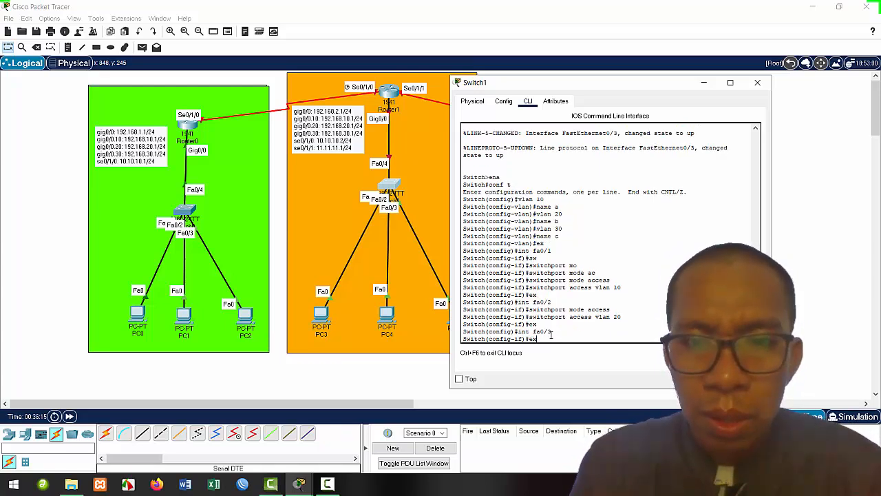
key(Return)
Assign Switch1's interface fa0/3 to access VLAN 30 and exit the interface configuration.
key(Up)
key(Up)
key(Up)
key(Up)
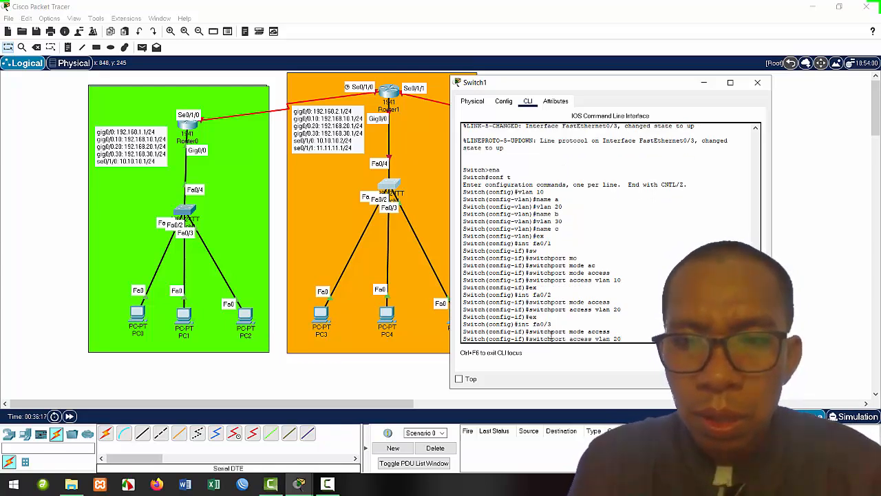
text(30)
key(Return)
text(ex)
key(Return)
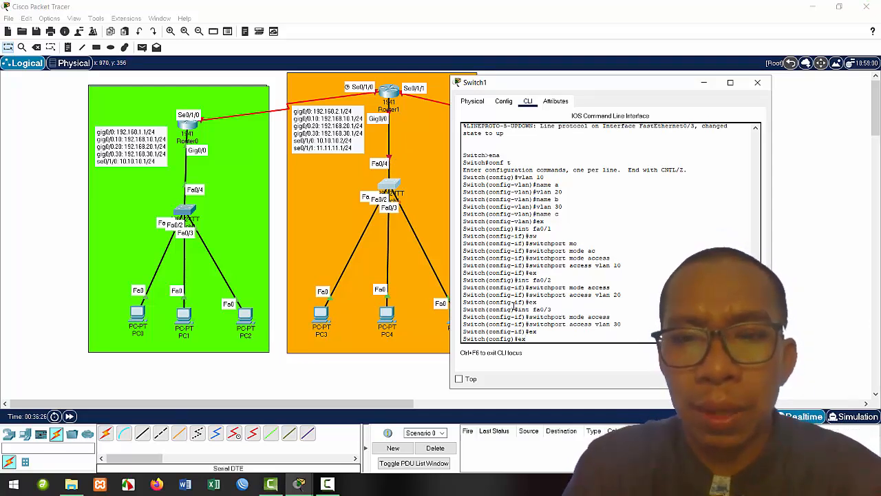
Enter the configuration of Switch1's interface fa0/4 with "int fa0/4".
key(Up)
key(Up)
key(Up)
key(BackSpace)
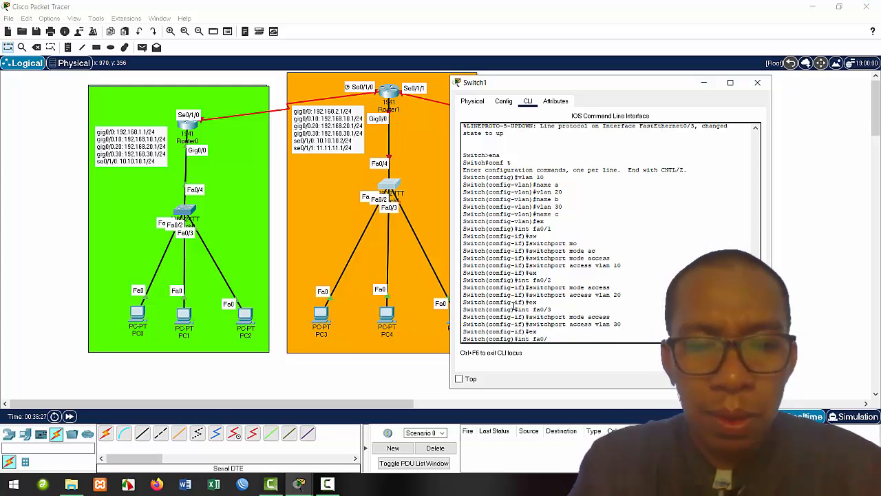
text(4)
key(Return)
Set Switch1's interface fa0/4 to access mode with "switchport mode access".
key(Up)
key(Up)
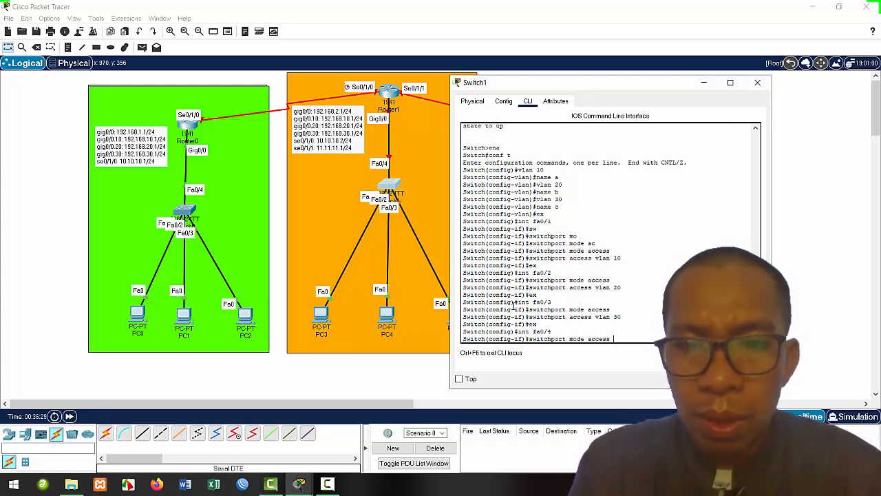
key(Return)
Set Switch1's interface fa0/4 to trunk mode with "switchport mode trunk".
key(Up)
key(Up)
key(Up)
key(Up)
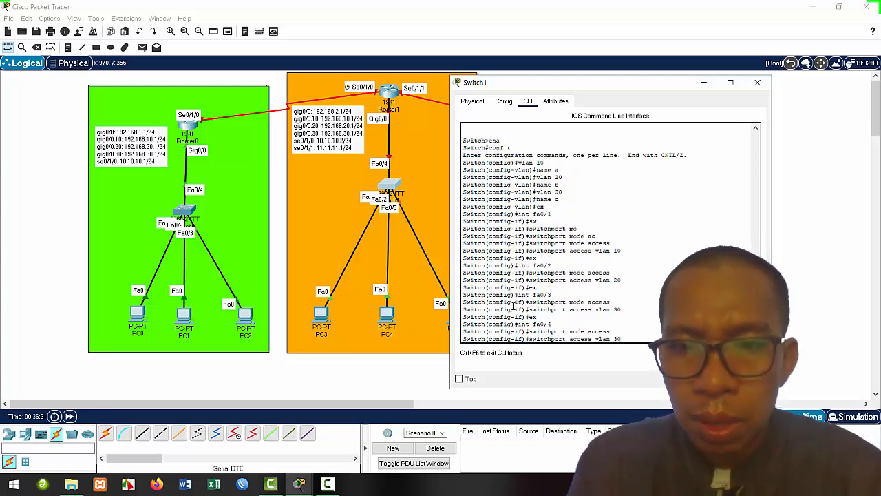
key(Up)
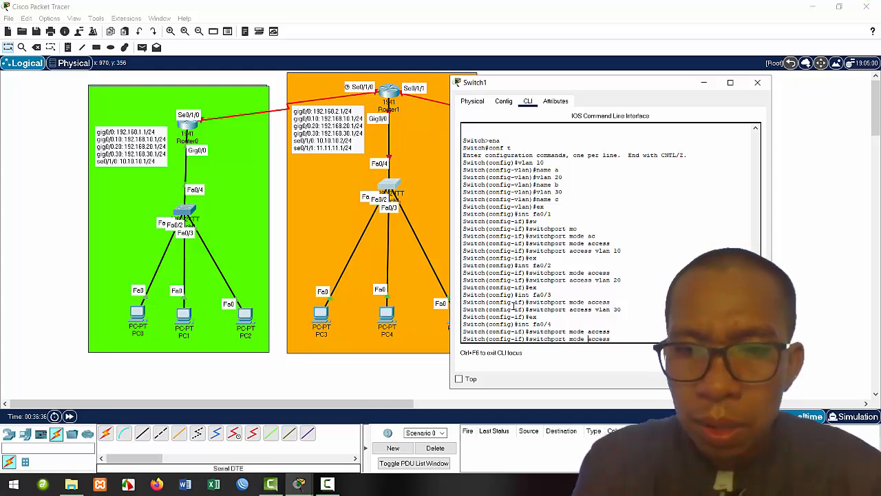
key(BackSpace)
key(BackSpace)
key(BackSpace)
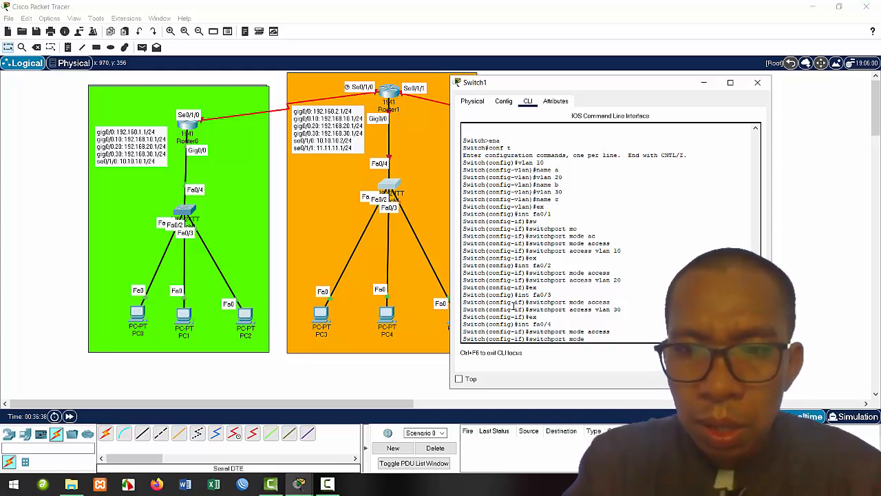
text(tr)
key(Tab)
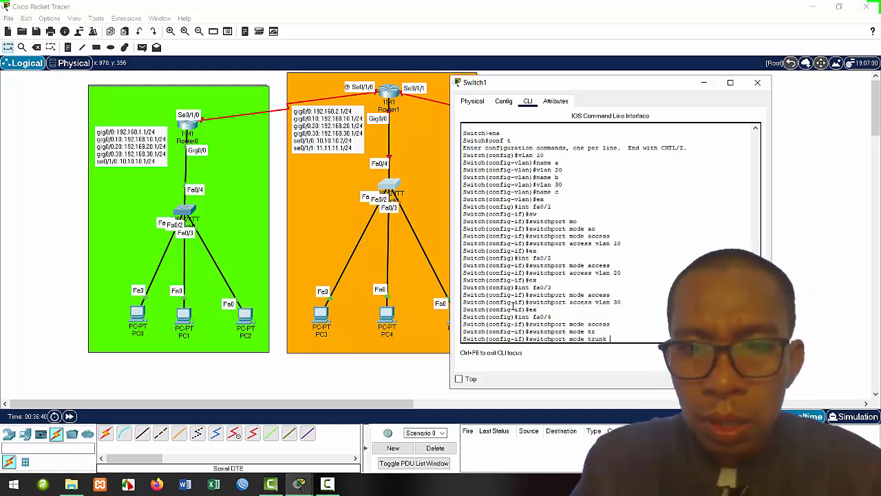
key(Return)
Allow VLANs 10-30 on Switch1's fa0/4 trunk with "switchport trunk allowed vlan 10-30".
key(Up)
key(Left)
key(Left)
key(Left)
key(Left)
key(Left)
key(BackSpace)
key(BackSpace)
key(BackSpace)
key(BackSpace)
key(BackSpace)
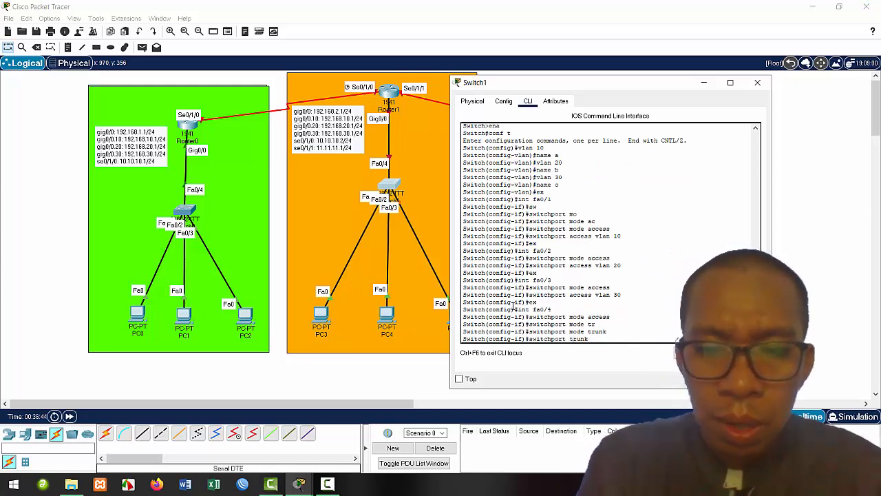
text(allowed vlan 10-30)
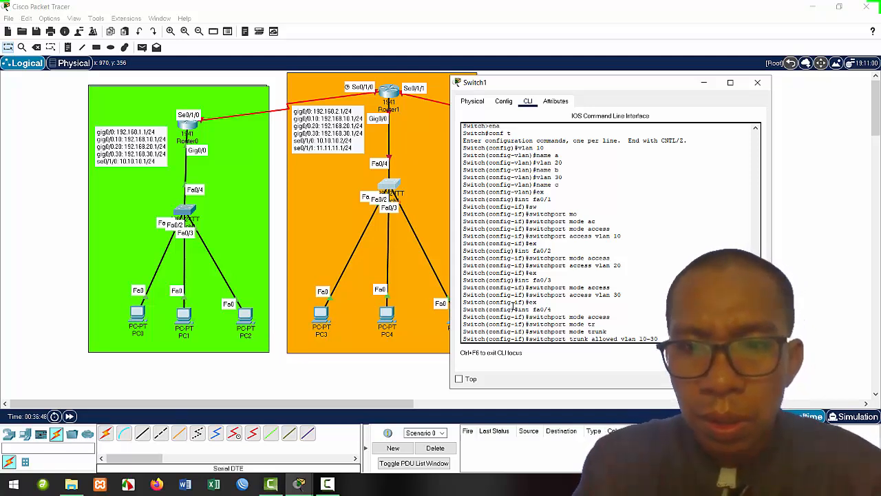
key(Return)
Exit to Switch1's privileged mode, save the configuration with "wr" and close the switch's window.
text(ex)
key(Return)
text(ex)
key(Return)
text(wr)
key(Return)
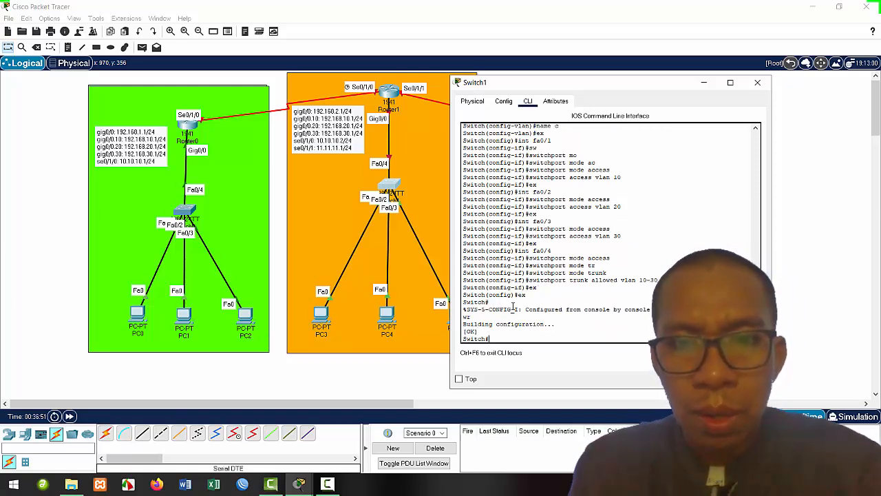
click(757, 82)
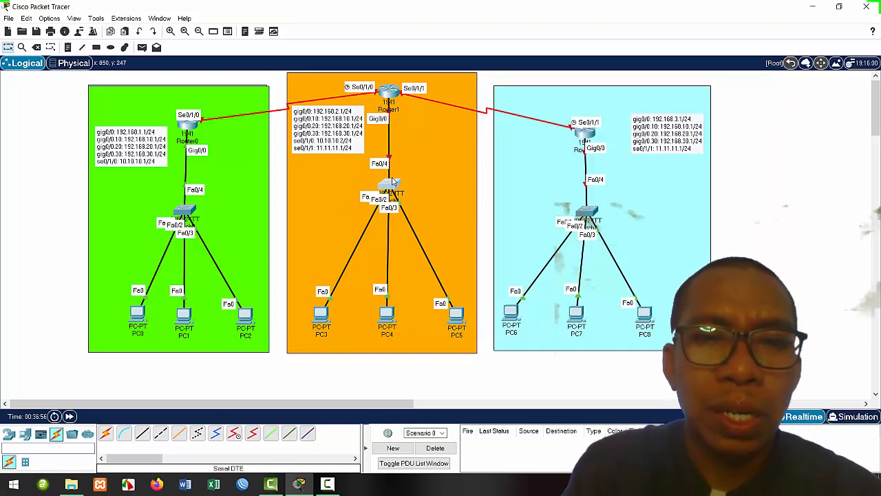
Open Router1's device window and move it clear of the router and its switch in the diagram.
click(390, 94)
drag(492, 84, 676, 84)
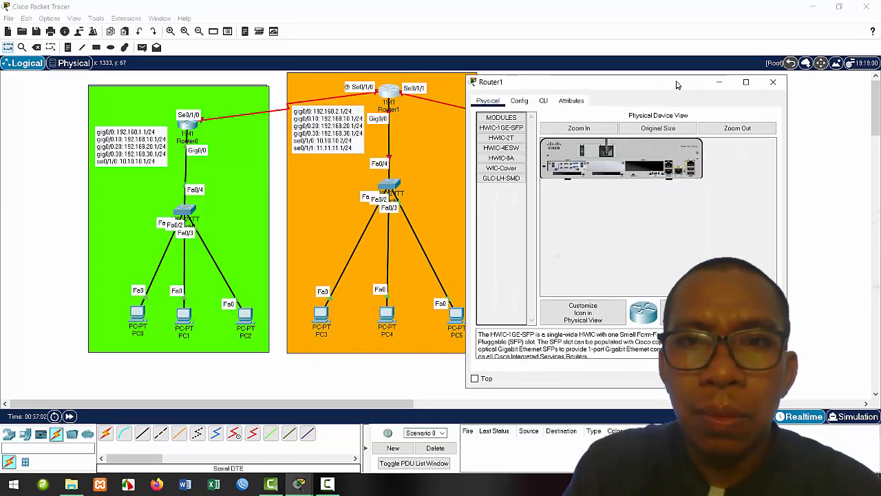
Open Router1's command line and answer no to the initial configuration dialog.
click(543, 101)
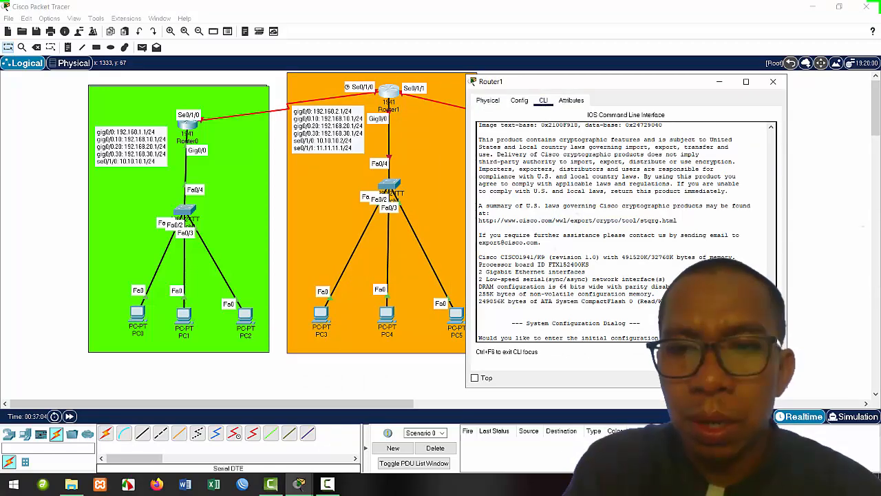
key(Return)
text(no)
key(Return)
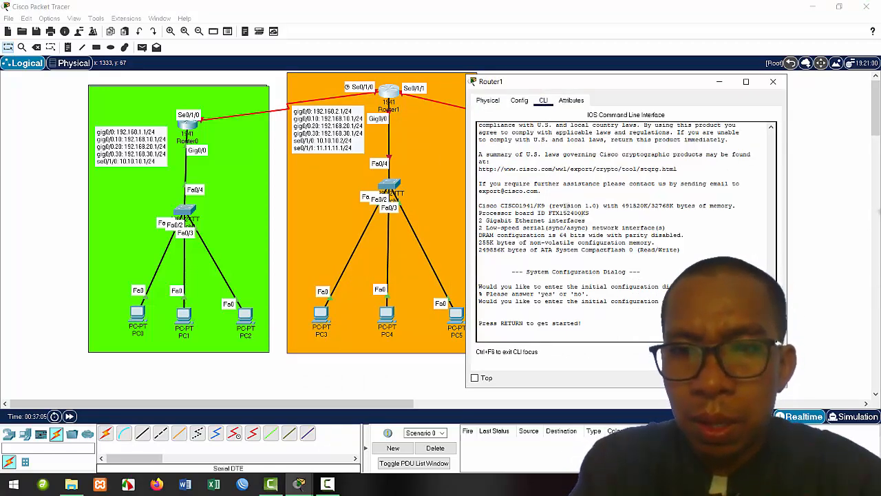
key(Return)
Enter privileged mode on Router1 and start global configuration from the terminal.
text(ena)
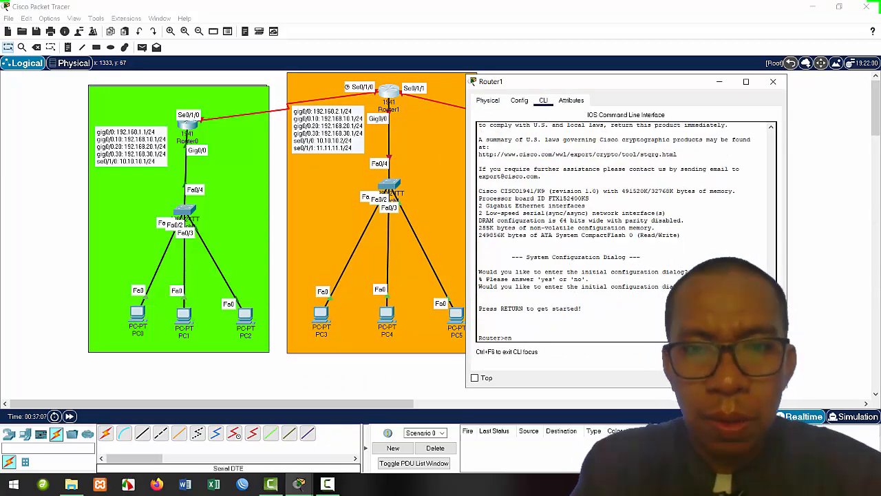
key(Return)
text(conf t)
key(Return)
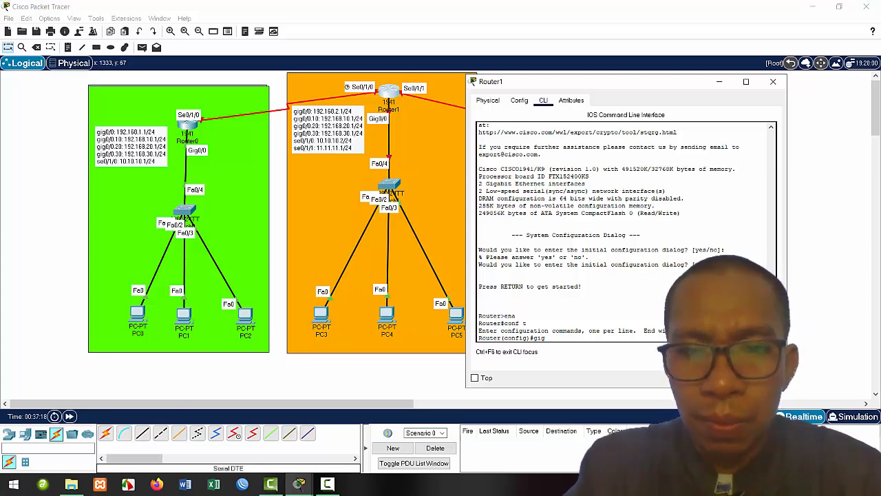
Enable Router1's gig0/0 interface with no shutdown.
text(int )
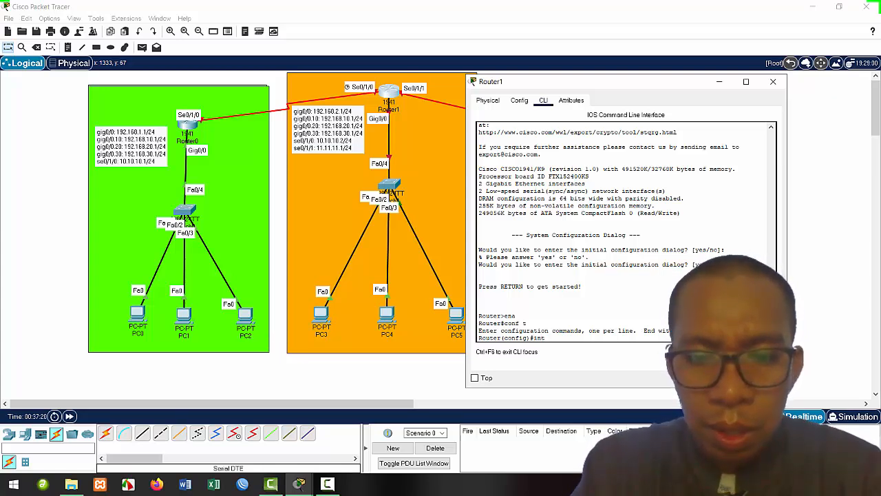
text(gig0/0)
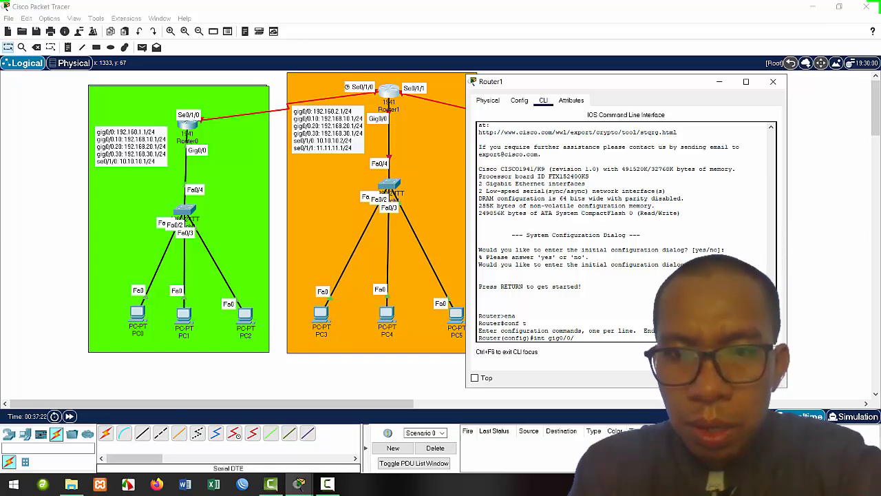
key(Return)
text(no sh)
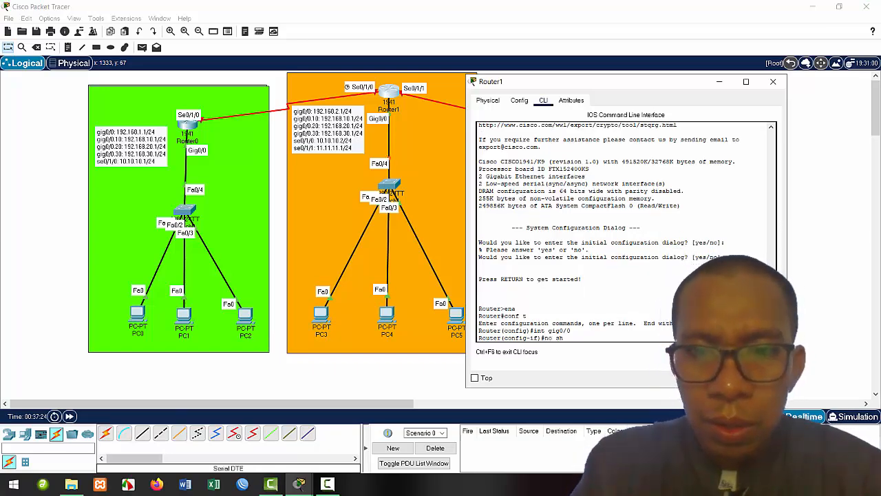
key(Return)
key(Return)
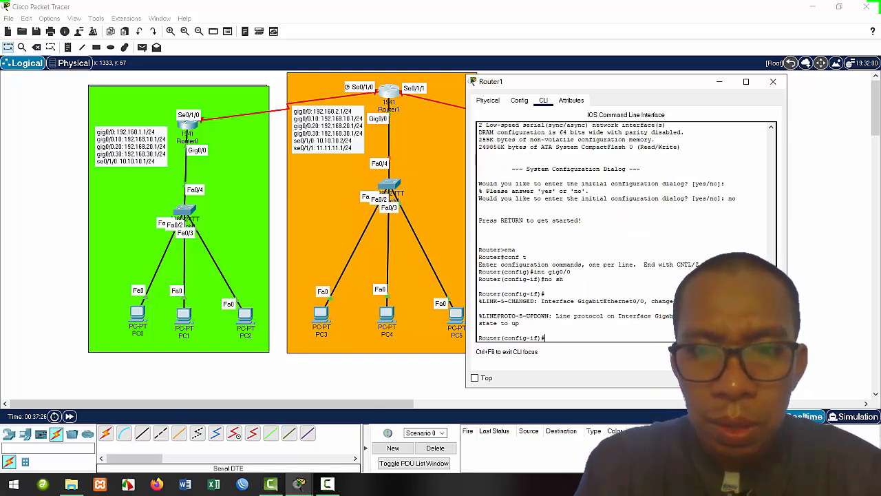
Assign IP address 192.168.2.1 with mask 255.255.255.0 to gig0/0 and exit the interface configuration.
text(ip add)
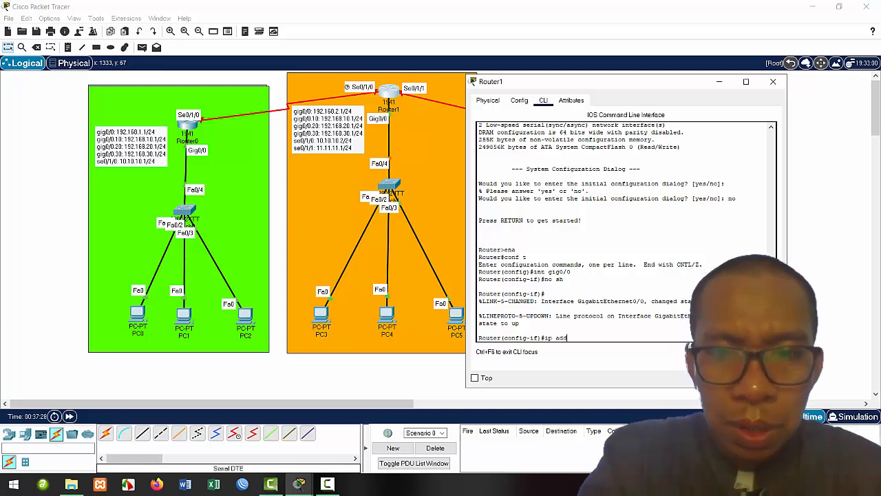
text(ress 192.168.)
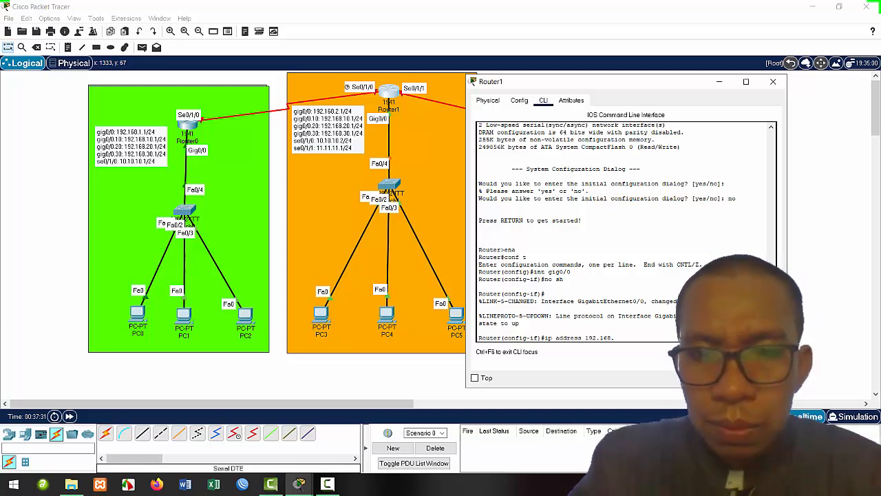
text(2.1)
text( 2)
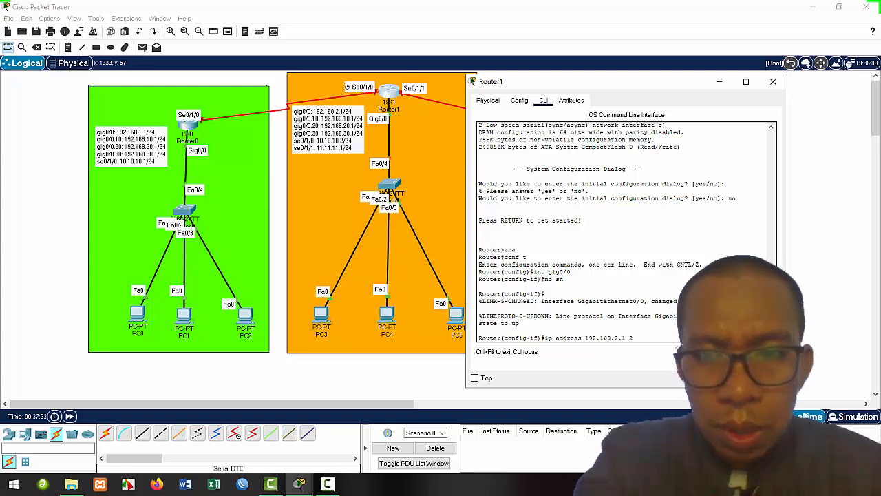
text(55.255.)
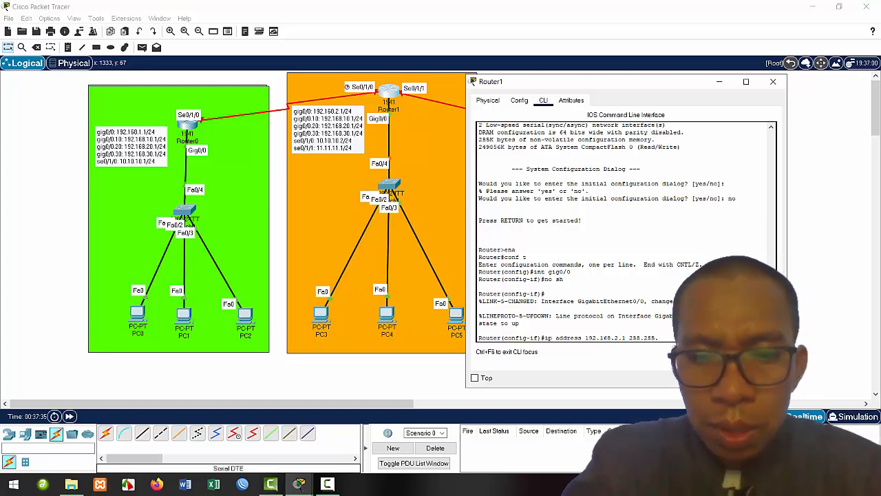
text(255.0)
key(Return)
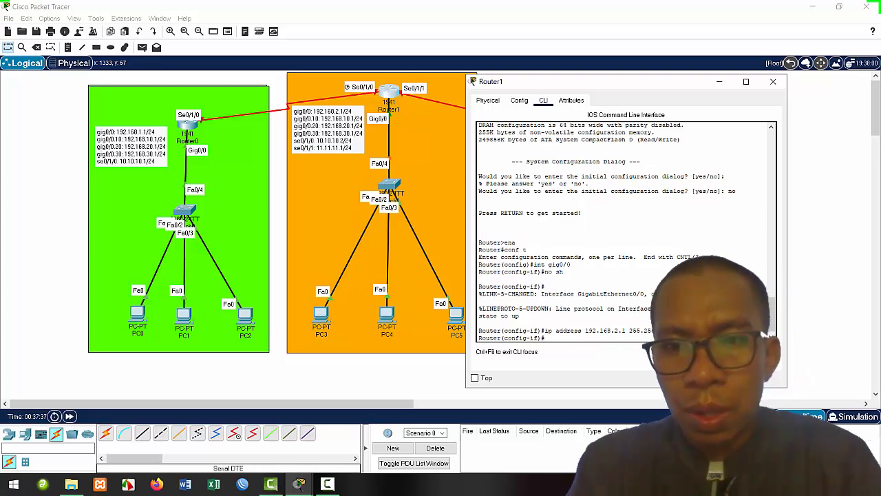
text(ex)
key(Return)
Create subinterface gig0/0.10 on Router1.
text(int gig0/0)
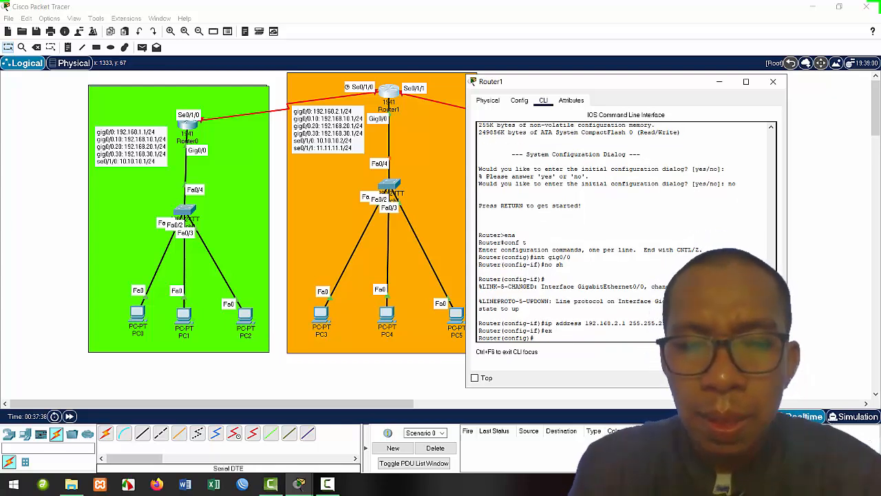
text(.10)
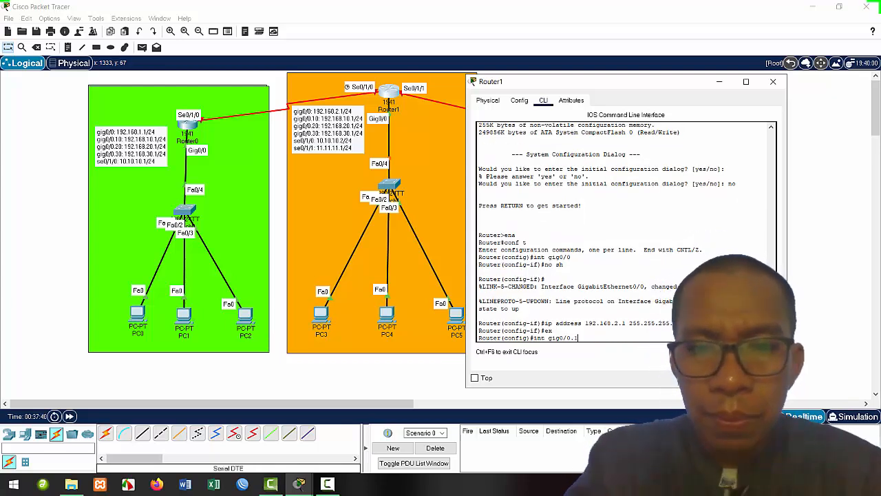
key(Return)
key(Return)
key(Up)
key(Up)
key(Up)
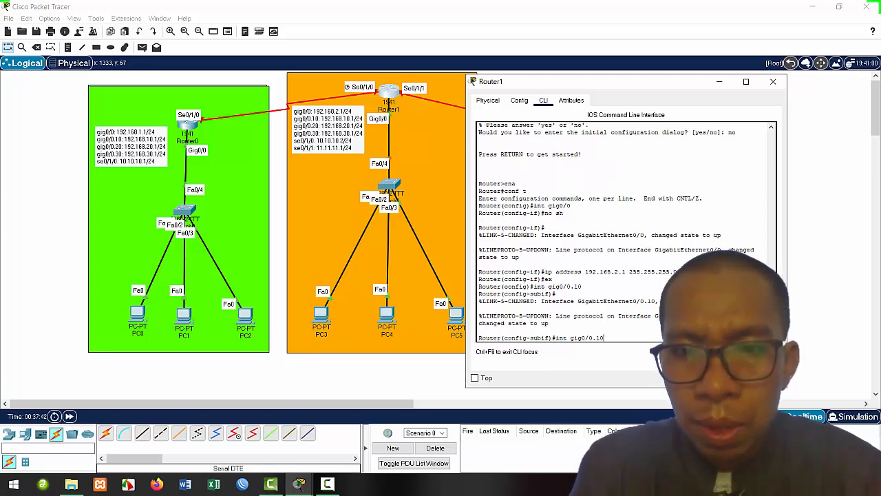
key(Down)
key(Down)
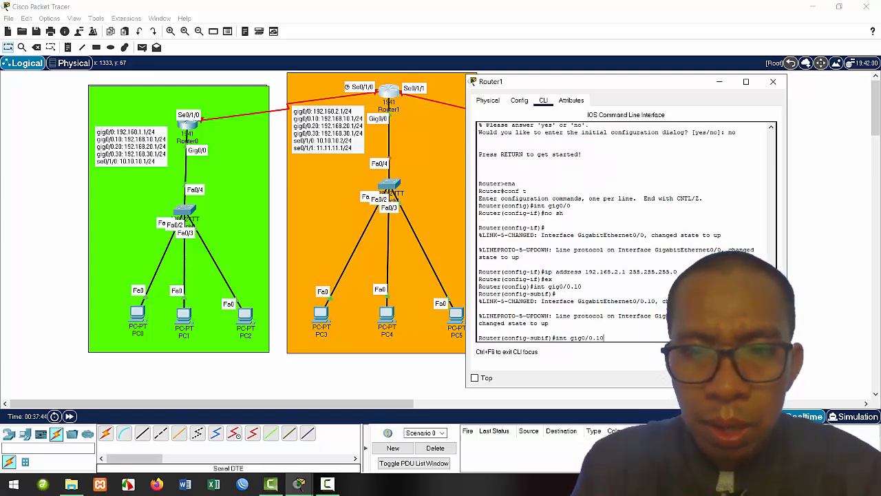
Set dot1Q encapsulation for VLAN 10 on subinterface gig0/0.10.
text(en)
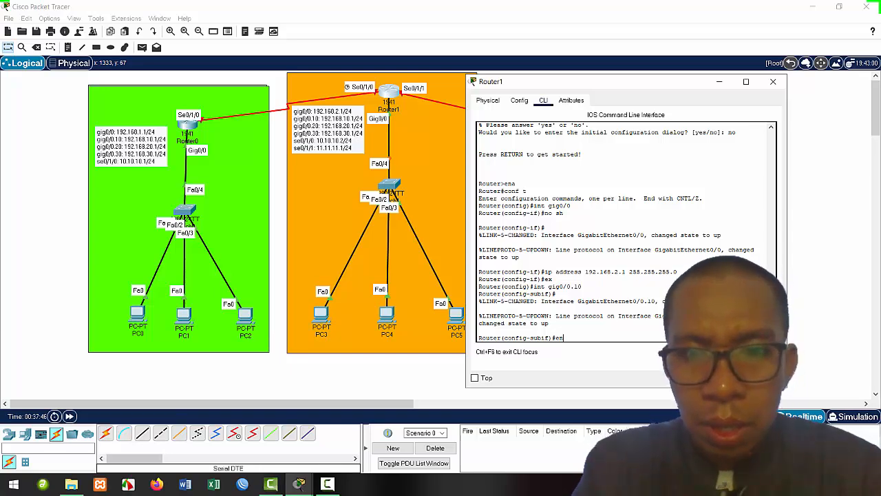
key(Tab)
text(do)
key(Tab)
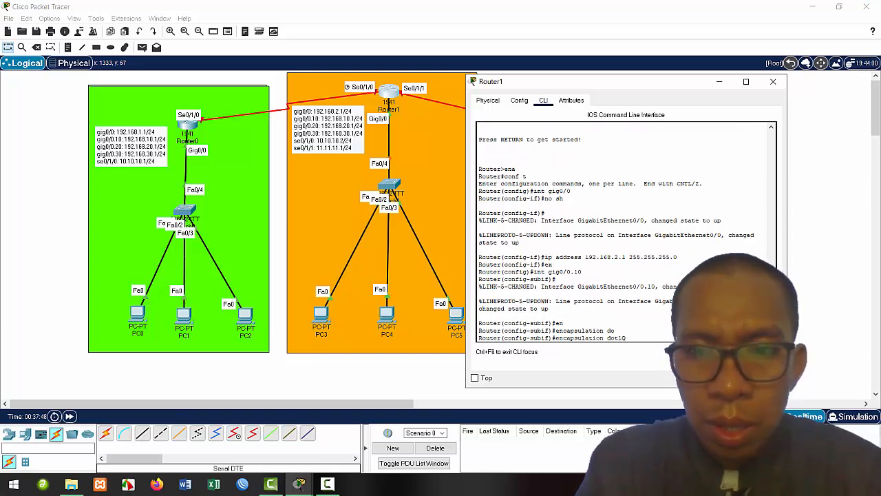
text(10)
key(Return)
Assign IP address 192.168.10.1 with mask 255.255.255.0 to gig0/0.10 and exit the subinterface configuration.
key(Up)
key(Up)
key(Up)
key(Up)
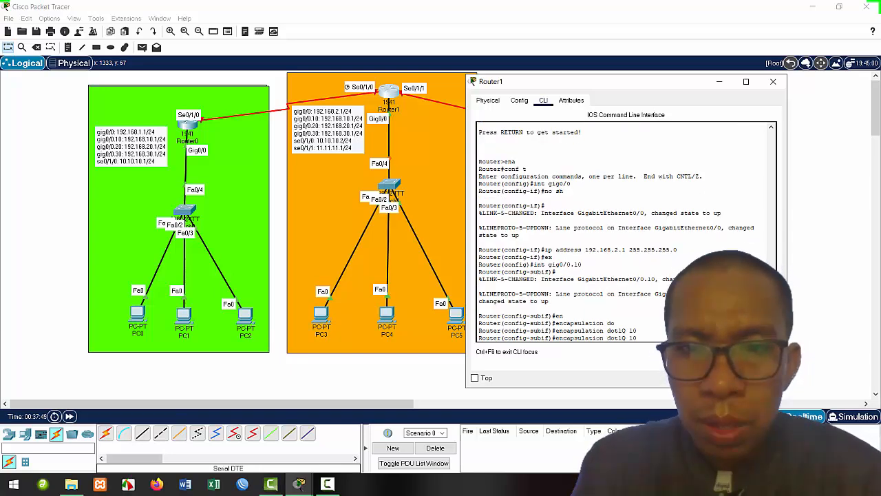
key(BackSpace)
text(10)
key(Return)
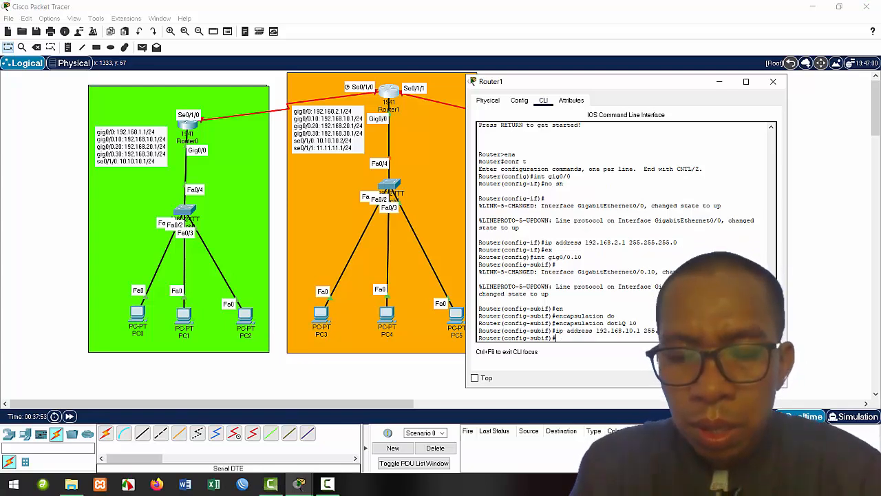
text(ex)
key(Return)
Create subinterface gig0/0.20 on Router1.
text(int gig0/0.10)
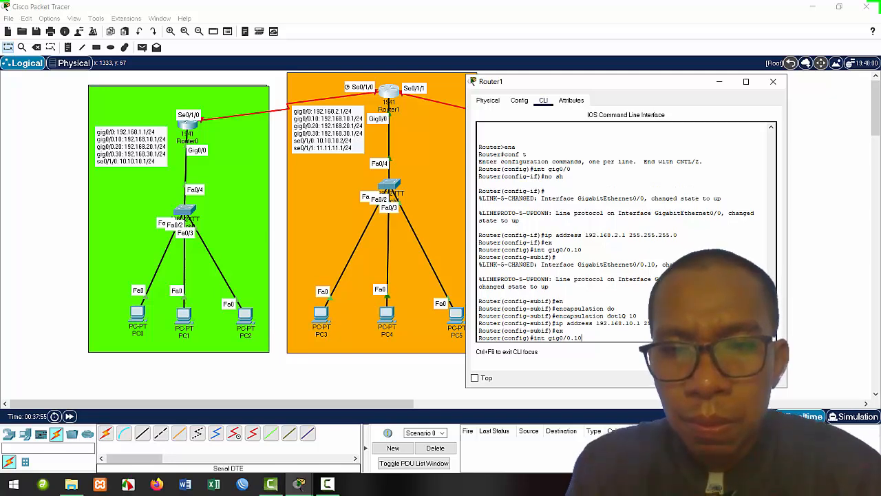
key(BackSpace)
key(BackSpace)
text(20)
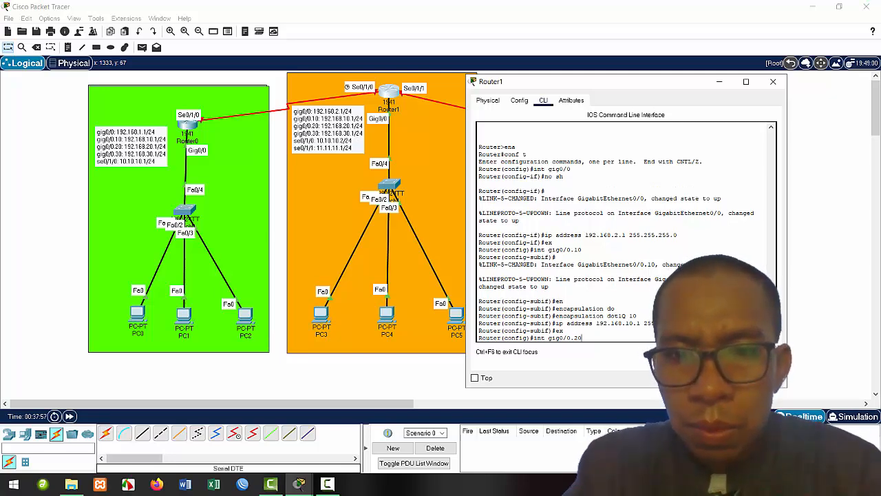
key(Return)
Set dot1Q encapsulation for VLAN 20 on subinterface gig0/0.20.
key(Up)
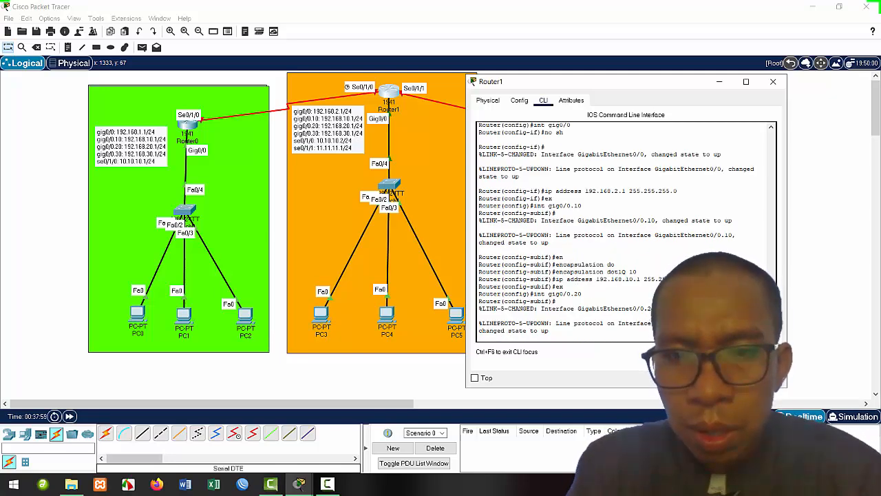
key(Up)
key(Up)
key(Up)
key(BackSpace)
key(BackSpace)
text(20)
key(Return)
Assign IP address 192.168.20.1 with mask 255.255.255.0 to gig0/0.20 and exit the subinterface configuration.
key(Up)
key(Up)
key(Up)
key(Up)
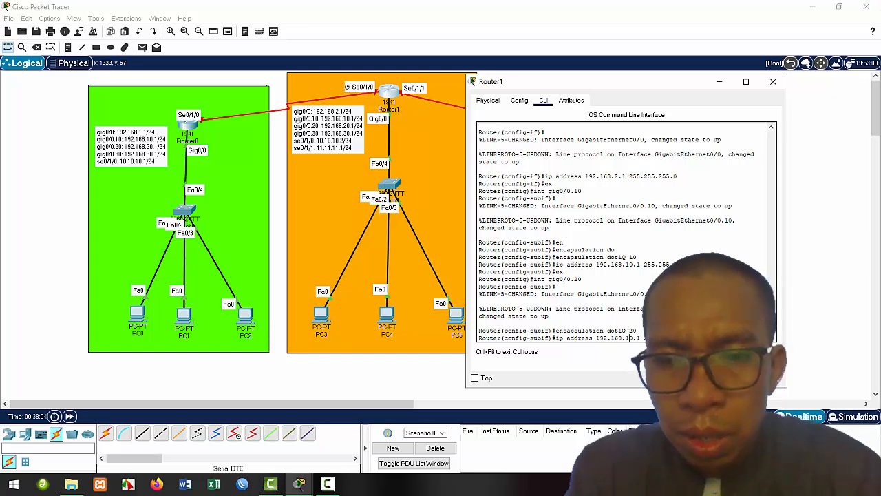
key(BackSpace)
text(2)
key(Return)
text(ex)
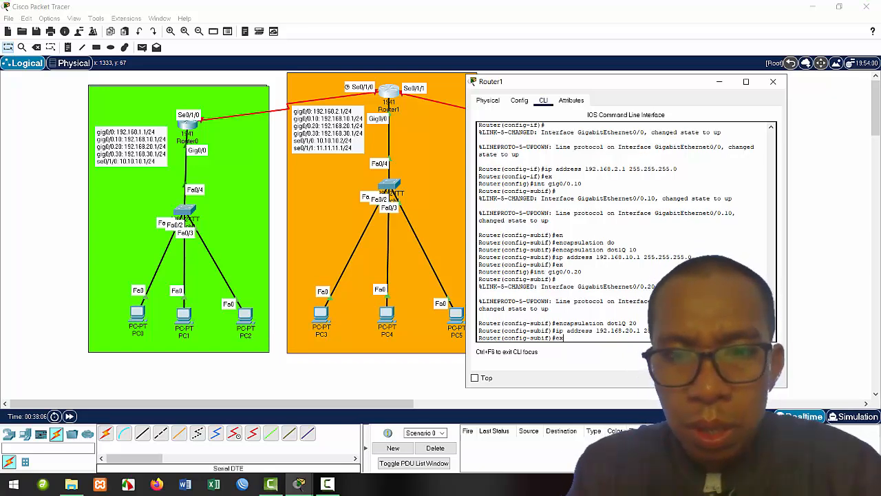
key(Return)
Create subinterface gig0/0.30 on Router1.
key(Up)
key(Up)
key(Up)
key(Up)
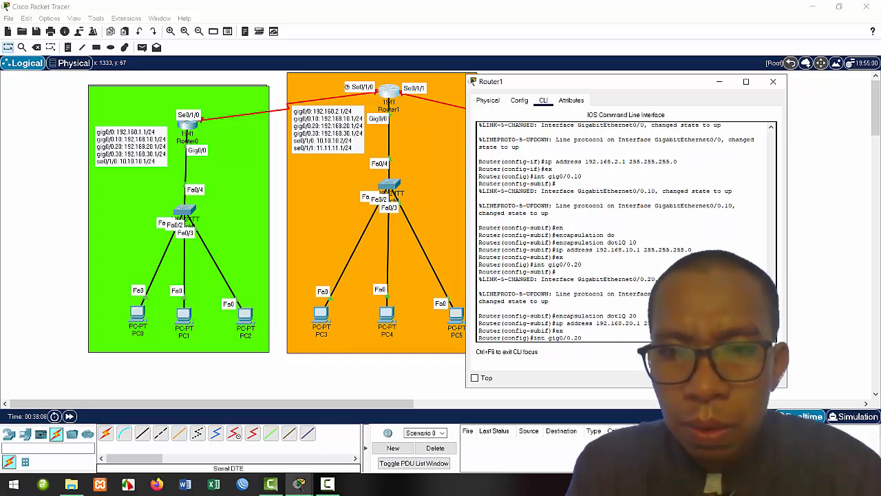
text(3)
key(Return)
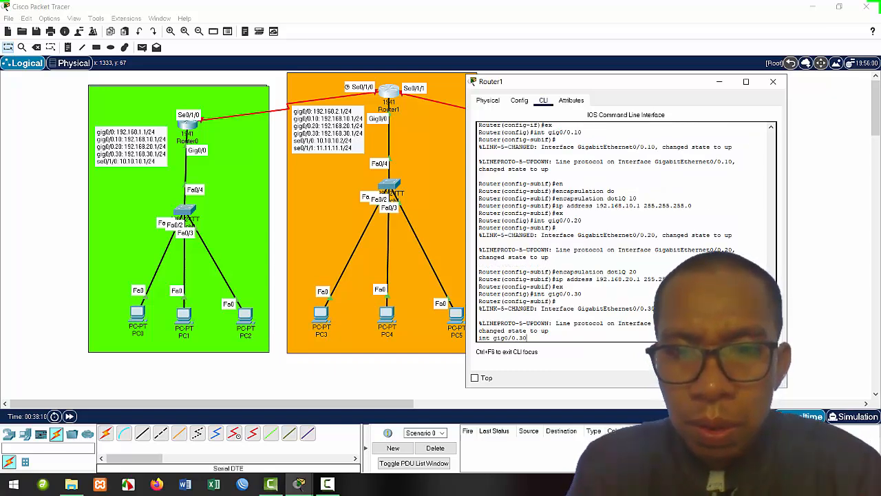
Set dot1Q encapsulation for VLAN 30 on subinterface gig0/0.30.
key(Up)
key(Up)
key(Up)
key(Up)
key(Left)
key(Left)
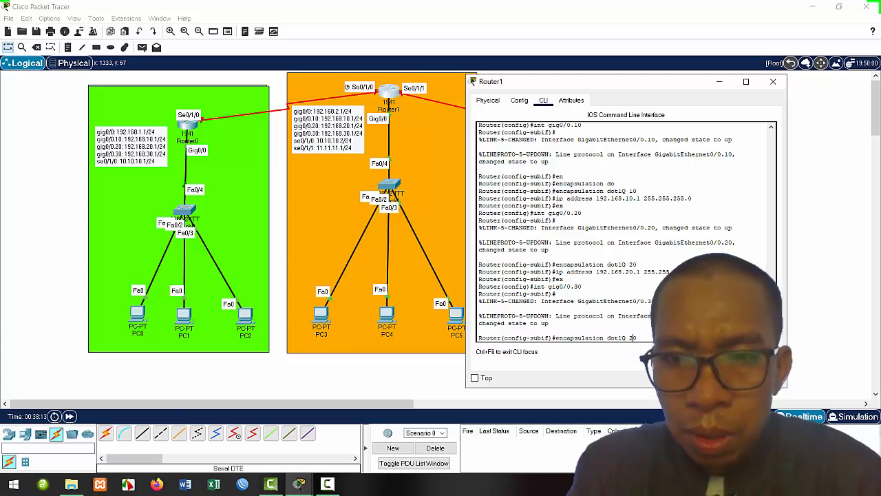
key(Delete)
text(3)
key(Return)
Assign IP address 192.168.30.1 with mask 255.255.255.0 to gig0/0.30 and exit the subinterface configuration.
key(Up)
key(Up)
key(Up)
key(Up)
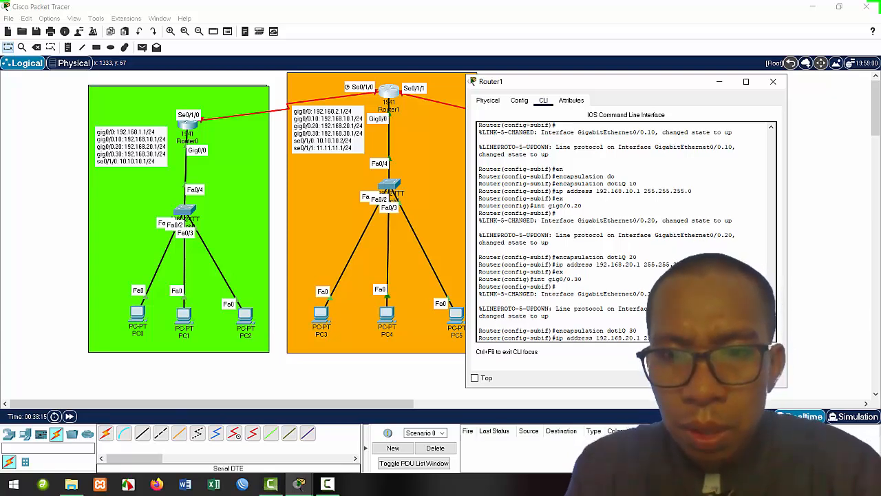
key(Left)
key(Left)
key(Left)
key(Left)
key(Left)
key(Left)
key(Left)
key(Left)
key(Left)
key(Left)
key(Left)
key(Left)
key(Left)
key(Left)
key(Left)
key(Left)
key(Left)
key(Left)
key(Delete)
text(3)
key(Return)
text(e)
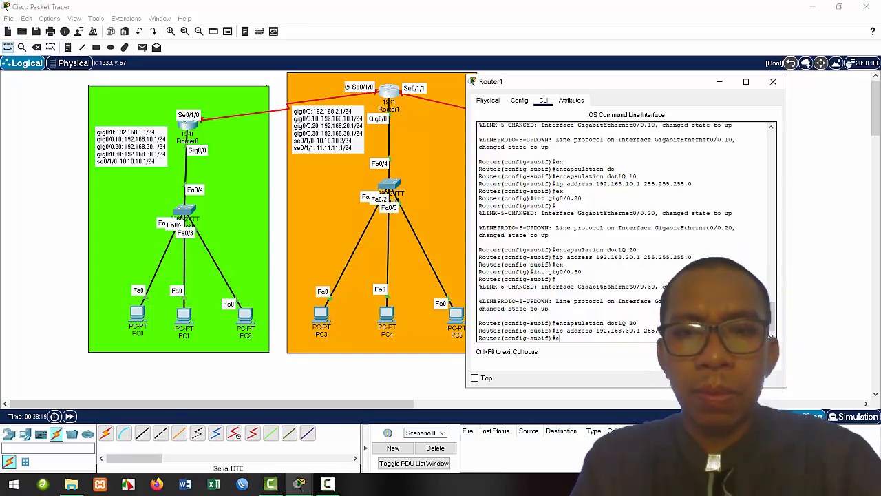
text(x)
key(Return)
Enter the configuration of Router1's serial interface se0/1/0 and enable it with no shutdown.
key(Up)
key(Up)
key(Up)
key(Up)
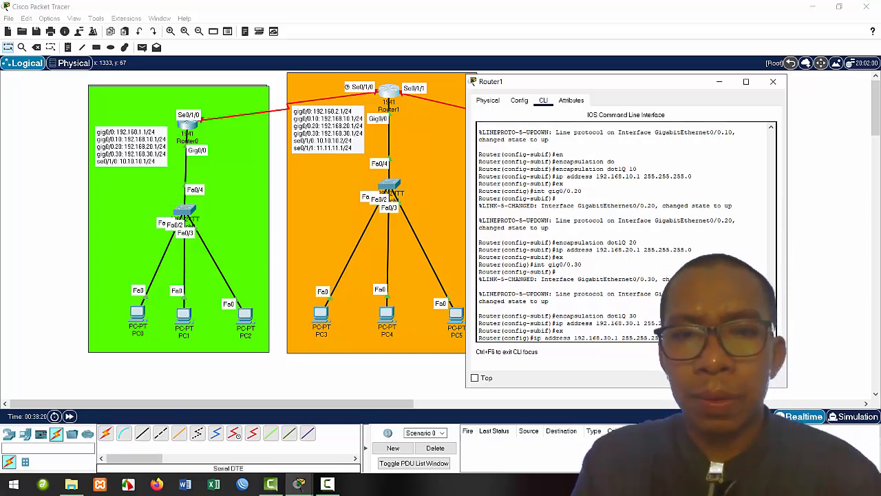
key(Left)
key(Left)
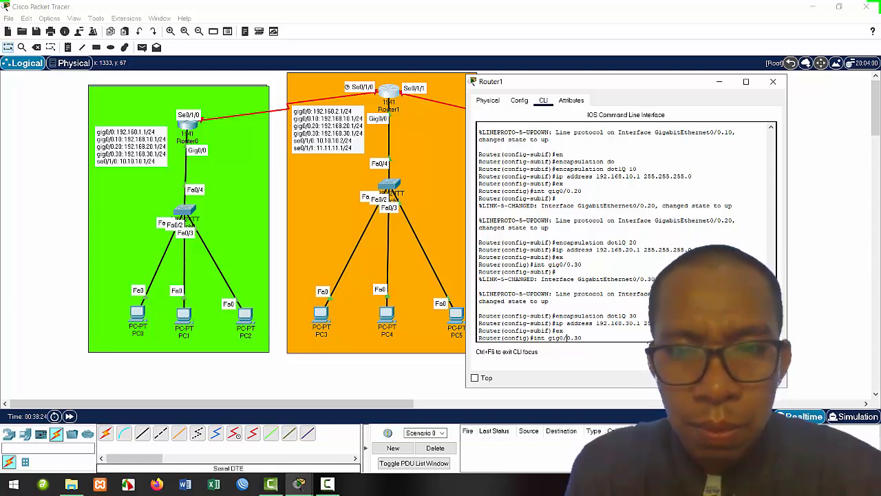
text(1/)
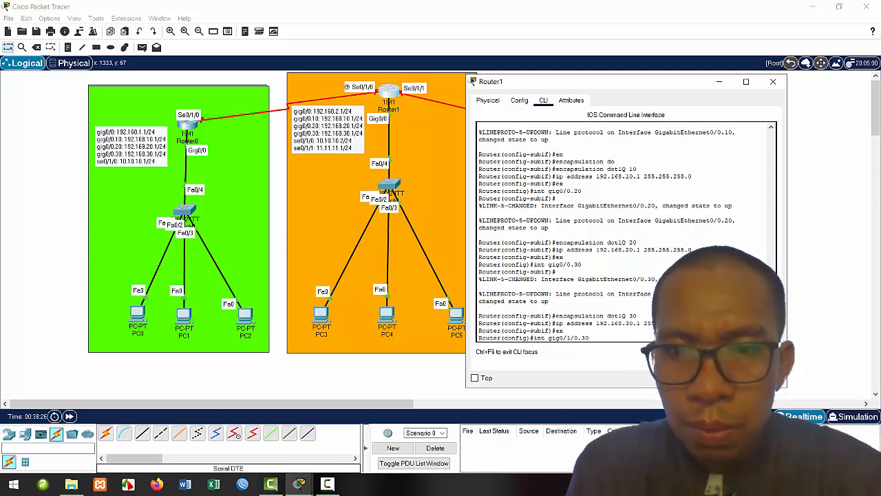
key(Left)
key(Left)
key(Left)
key(Left)
key(Left)
key(Left)
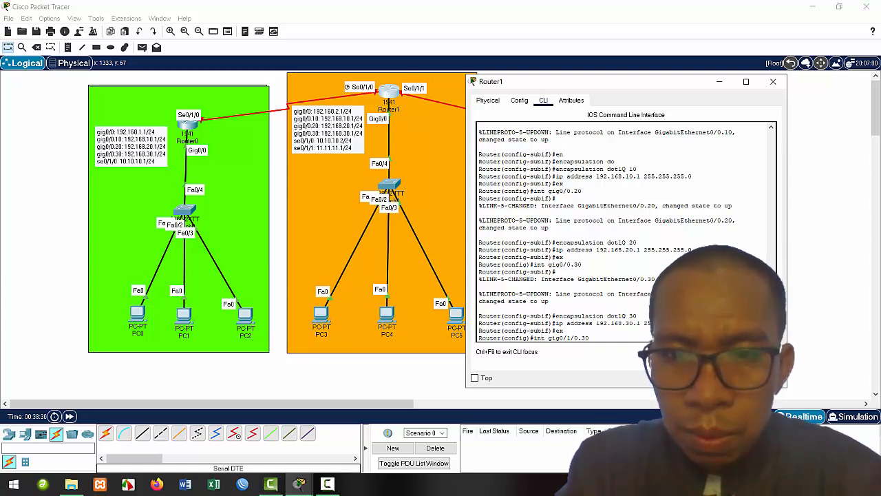
key(Delete)
key(Delete)
key(Delete)
text(se)
key(End)
key(BackSpace)
key(BackSpace)
key(BackSpace)
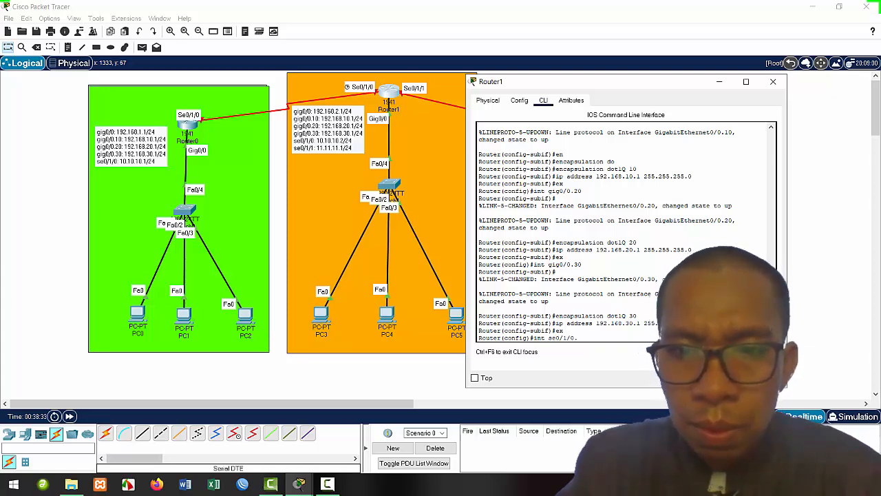
key(Return)
text(n)
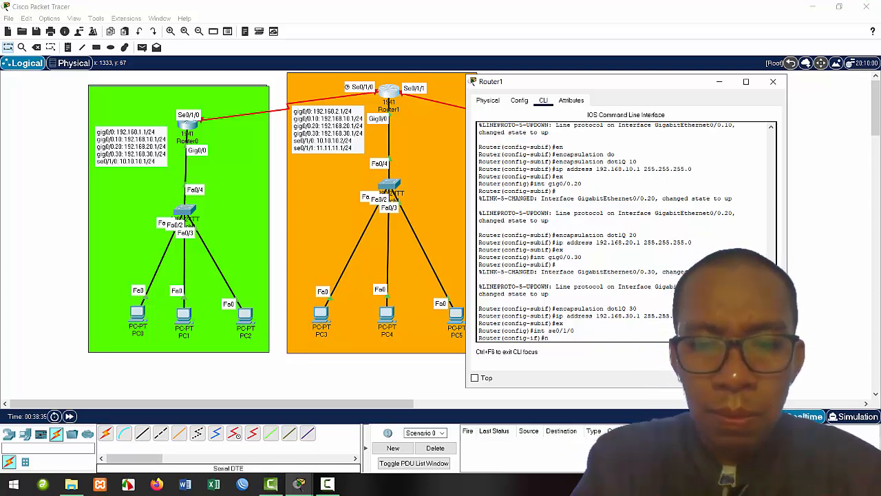
text(o sh)
key(Return)
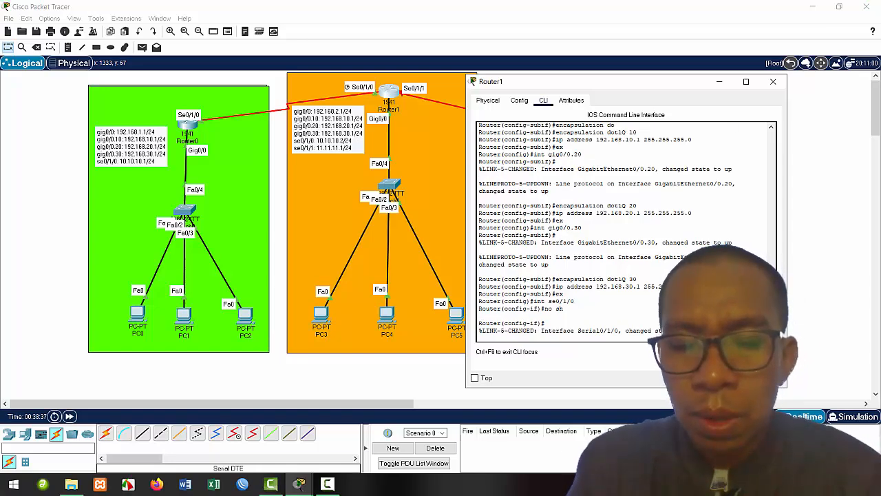
Try to assign an IP address with mask 255.255.255.0 to se0/1/0.
key(Up)
key(Up)
key(Up)
key(Up)
key(Left)
key(Left)
key(Left)
key(Left)
key(Left)
key(Left)
key(Left)
key(Left)
key(Left)
key(Left)
key(Left)
key(Left)
key(Left)
key(Left)
key(Left)
key(BackSpace)
key(BackSpace)
key(BackSpace)
key(BackSpace)
key(BackSpace)
key(BackSpace)
key(BackSpace)
key(BackSpace)
key(BackSpace)
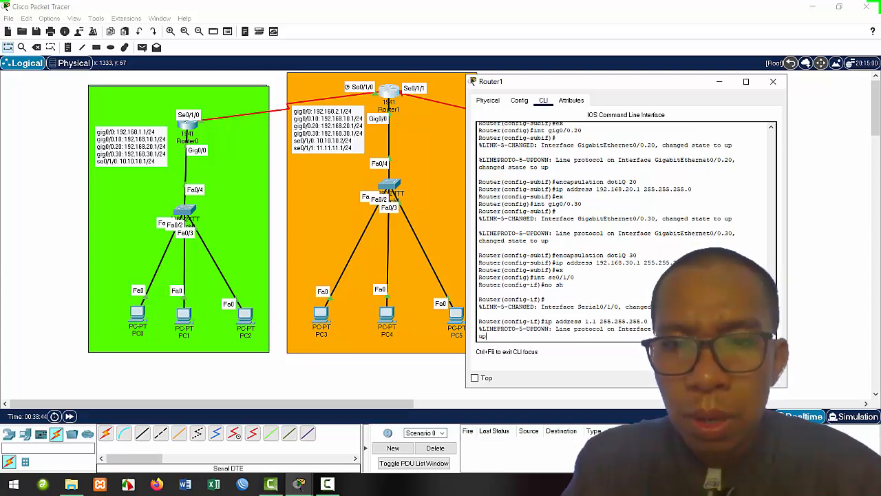
key(Return)
Try to assign IP address 10.10.10.2 to se0/1/0.
key(Up)
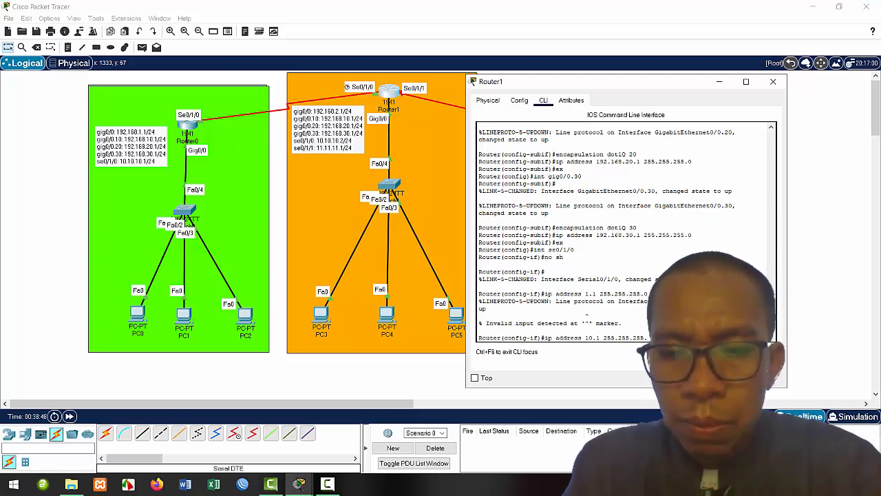
text(0.10.10)
key(Right)
key(Right)
key(BackSpace)
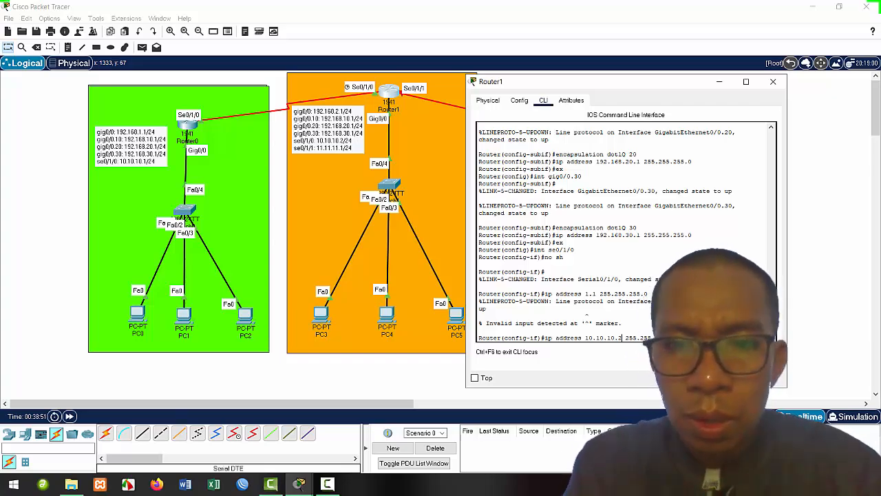
key(Return)
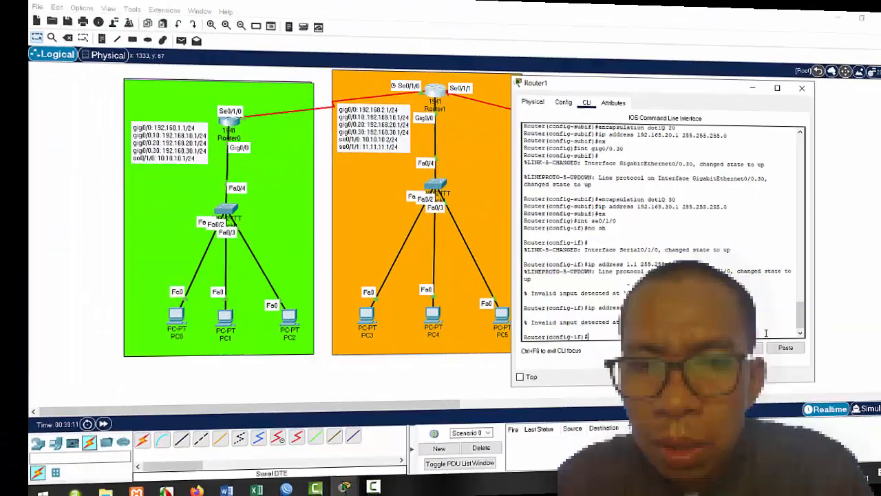
Assign IP address 10.10.10.2 with mask 255.255.255.0 to se0/1/0 and exit the interface configuration.
key(Up)
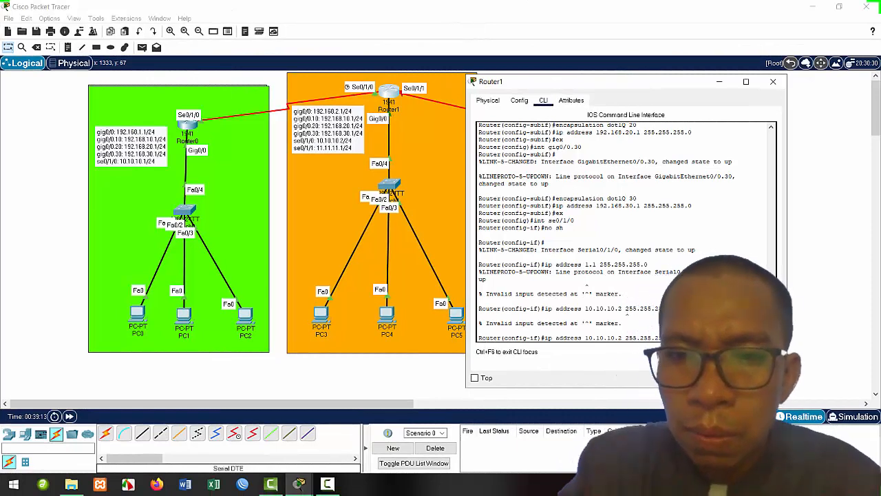
key(Return)
text(ex)
key(Return)
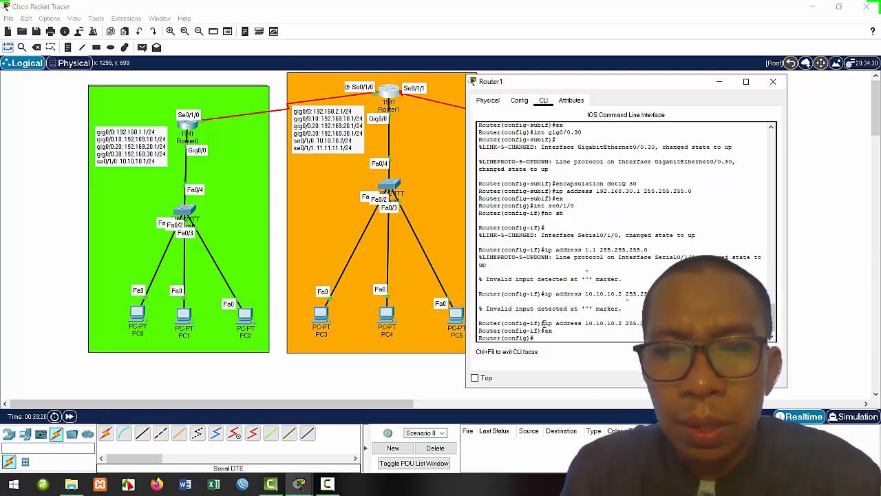
Enter the configuration of Router1's serial interface se0/1/1 and enable it with no shutdown.
key(Up)
key(Up)
key(Up)
key(Up)
key(Up)
key(Up)
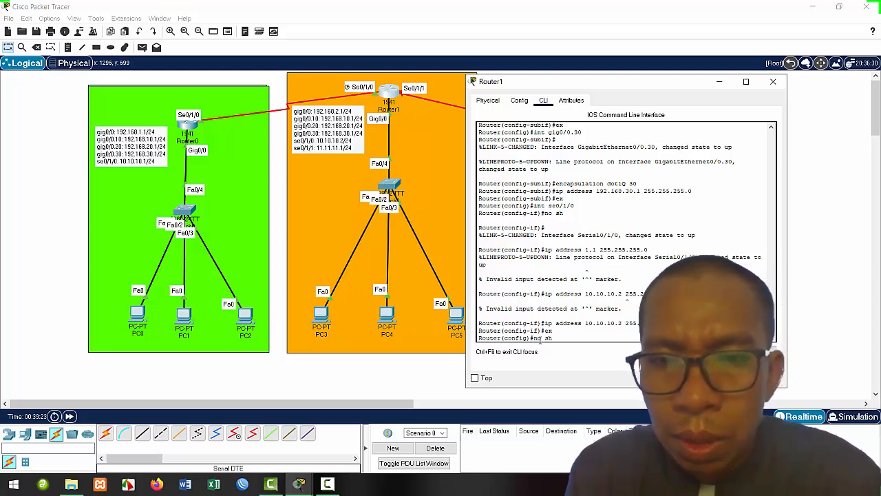
key(BackSpace)
text(1/1)
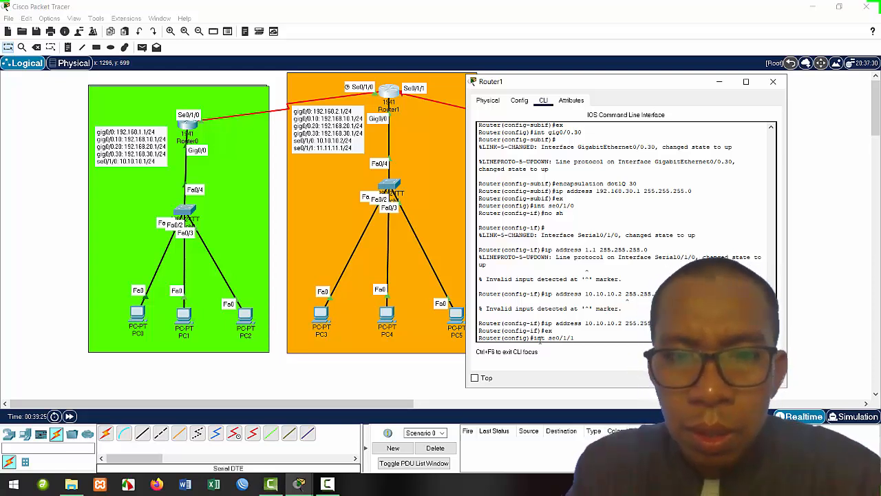
key(Return)
text(no sh)
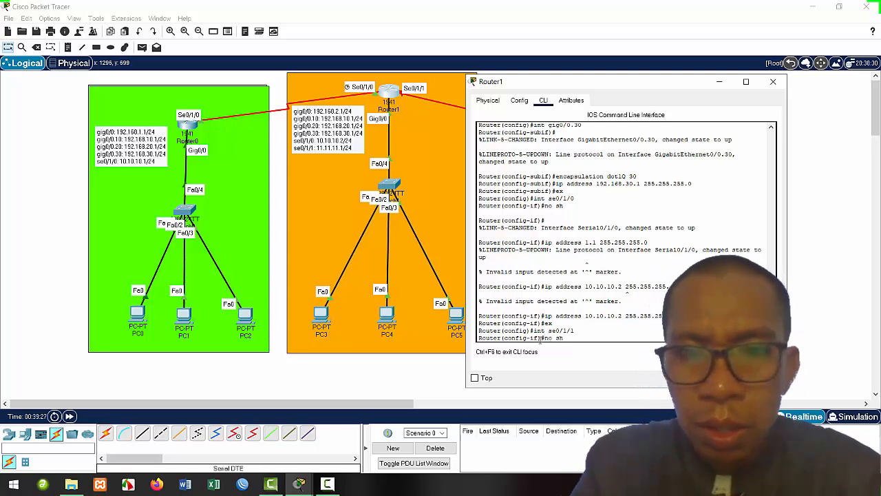
key(Return)
Assign IP address 11.11.11.1 with mask 255.255.255.0 to se0/1/1 and exit the interface configuration.
key(Up)
key(Up)
key(Up)
key(Up)
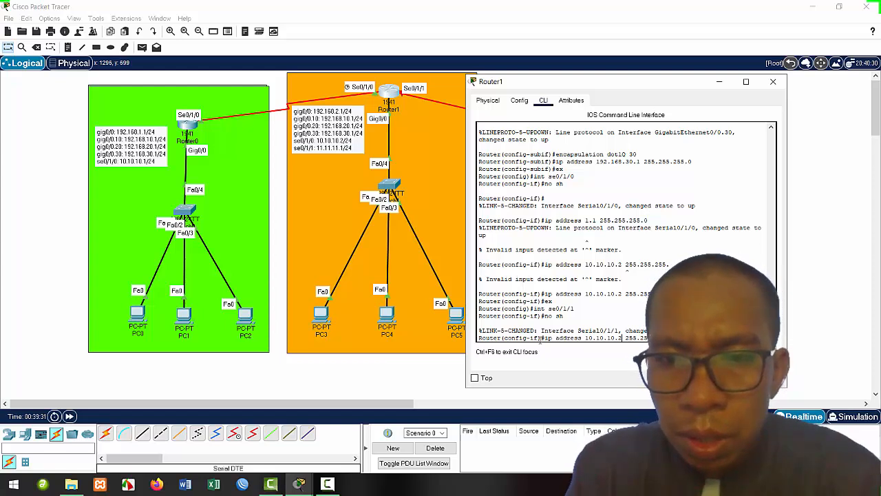
key(BackSpace)
key(BackSpace)
key(BackSpace)
key(BackSpace)
key(BackSpace)
key(BackSpace)
key(BackSpace)
key(BackSpace)
text(1.)
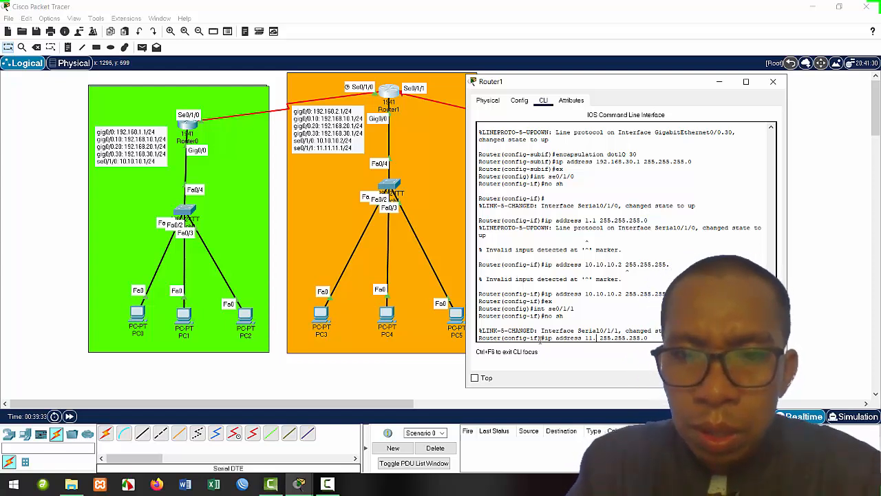
text(11.11.1)
key(Return)
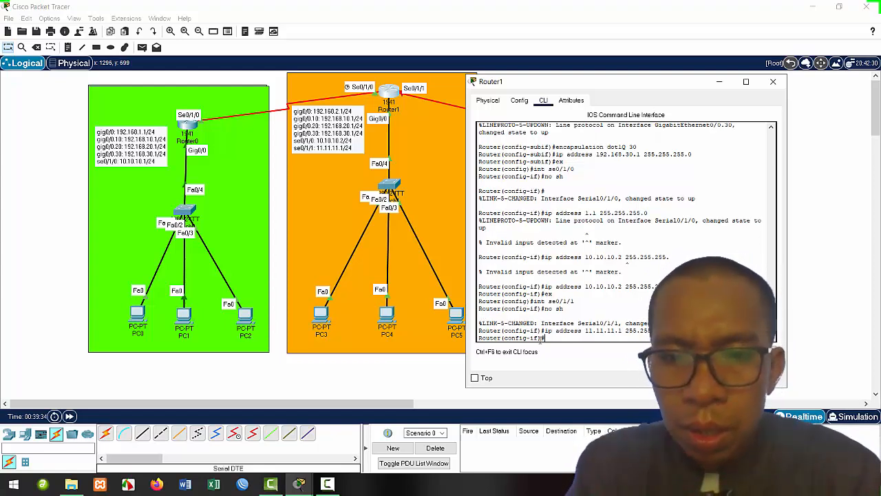
text(ex)
key(Return)
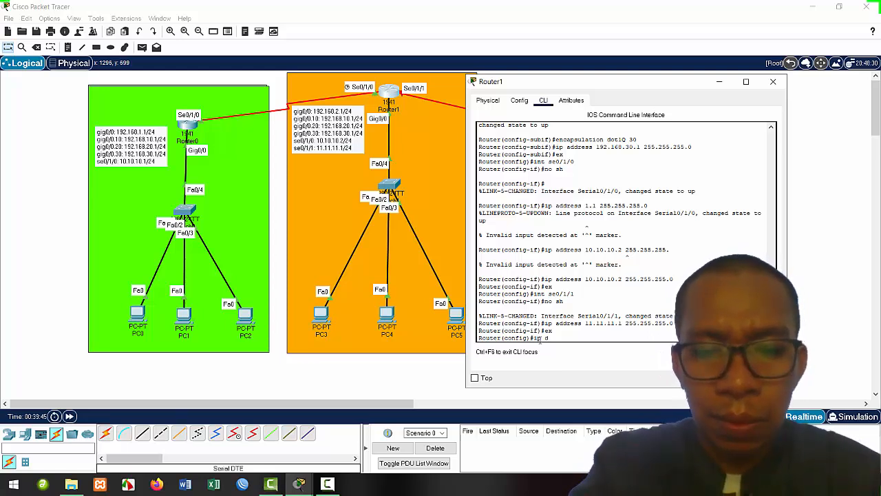
Create DHCP pool a on Router1 with default router 192.168.10.1.
text(hcp poo)
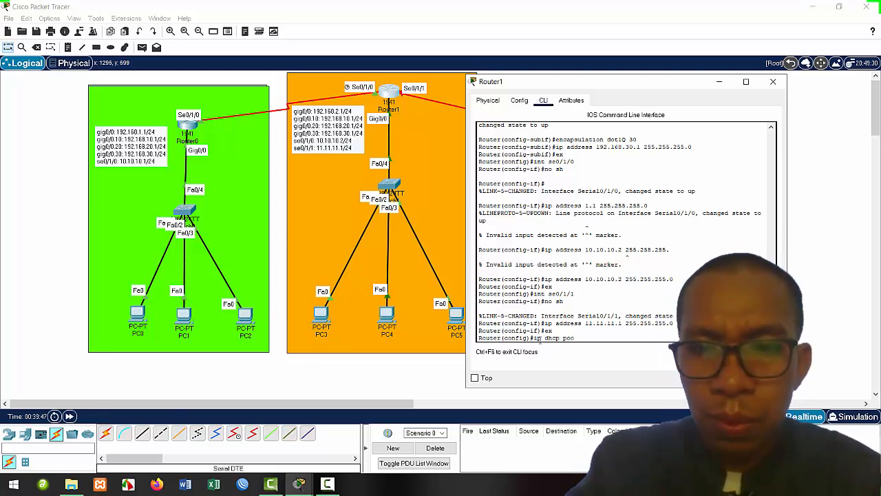
text(l a)
key(Return)
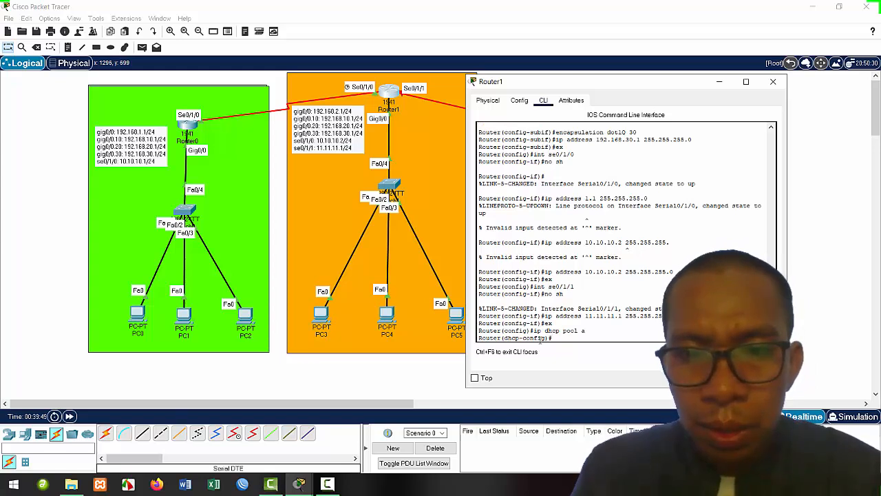
text(def)
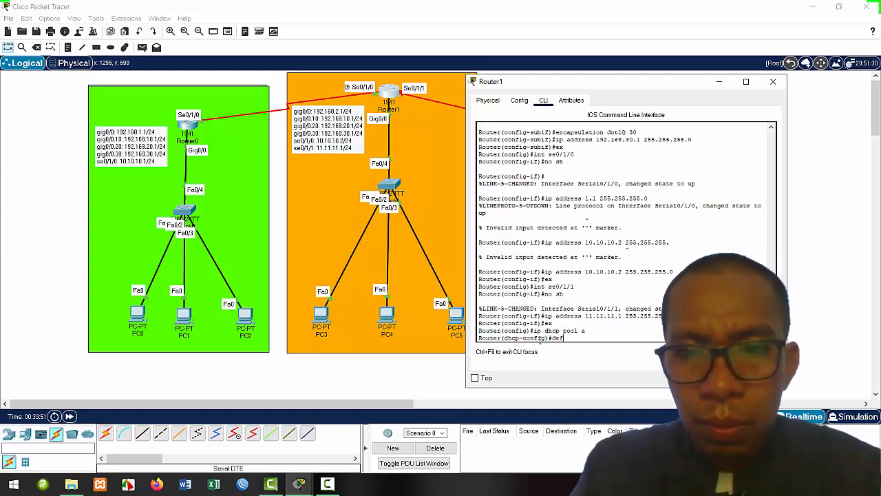
key(Tab)
text(192.168.)
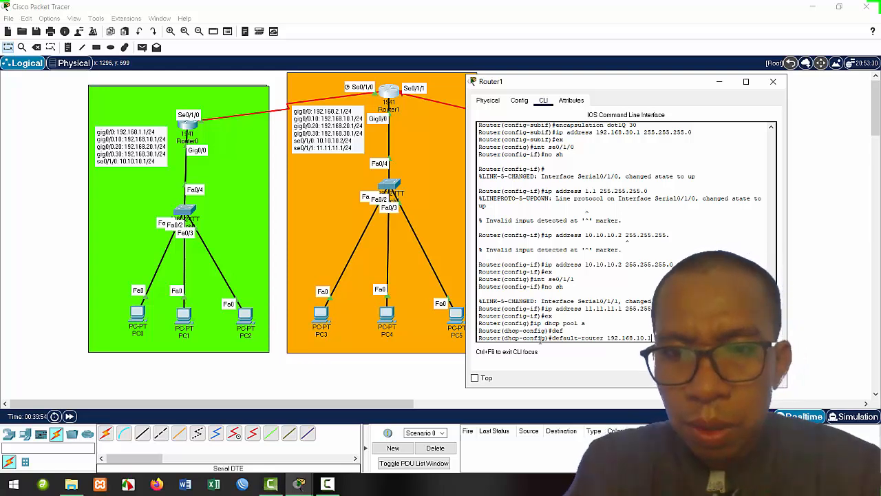
text(10.1)
key(Return)
Set the network of DHCP pool a to 192.168.10.0 with a /24 mask and exit the pool configuration.
key(Tab)
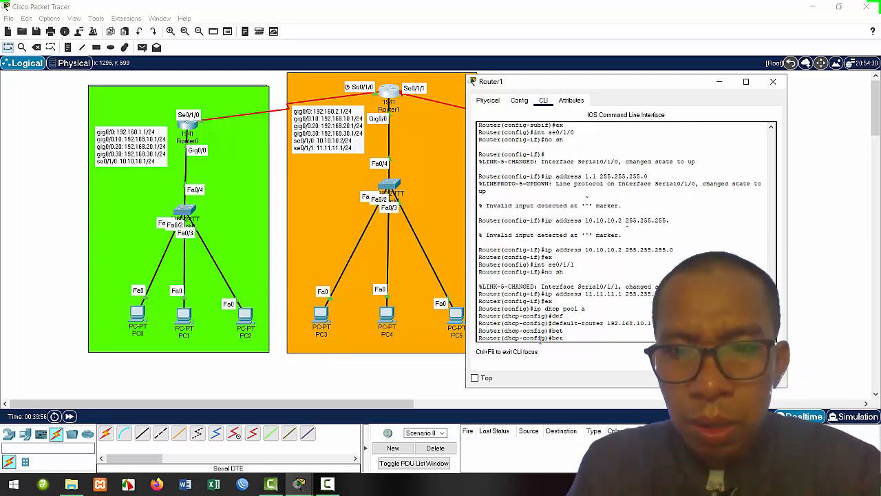
key(BackSpace)
key(BackSpace)
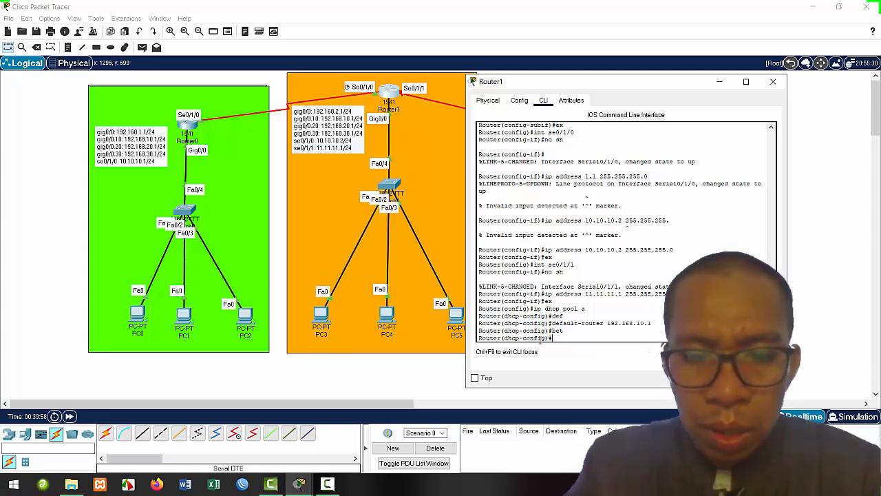
text(net)
key(Tab)
text(192.168.)
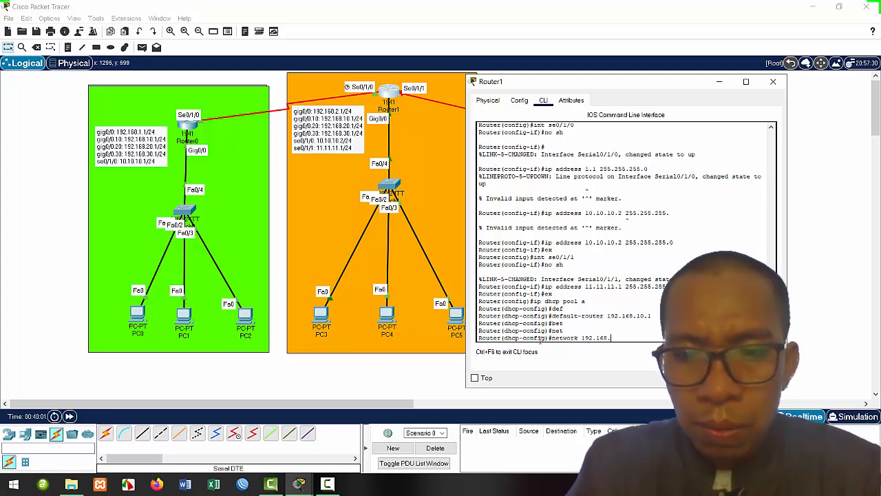
text(10.0 255.255.255)
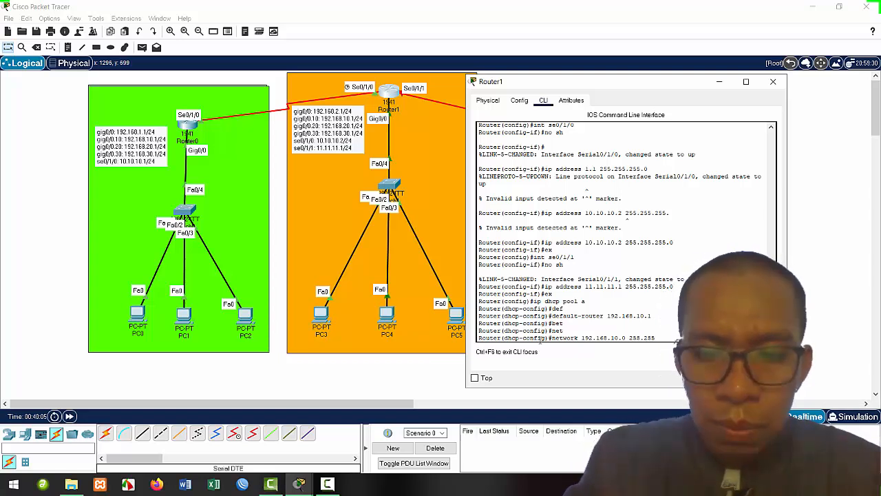
key(Return)
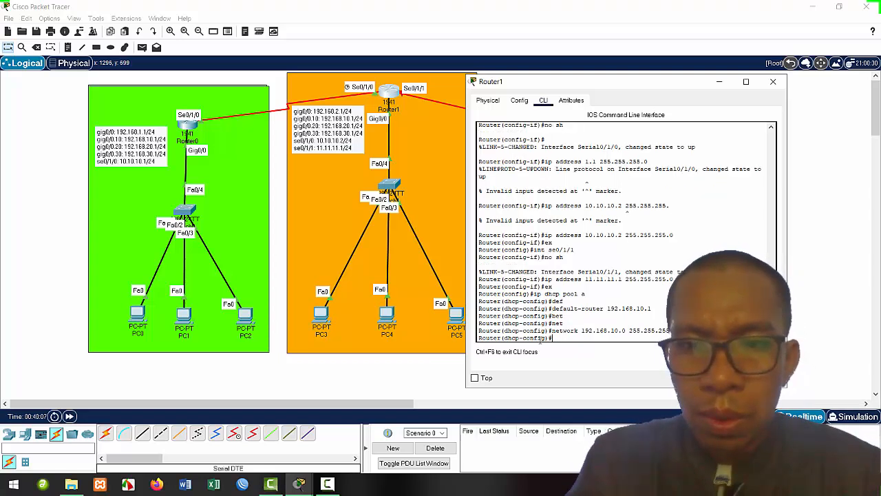
text(ex)
key(Return)
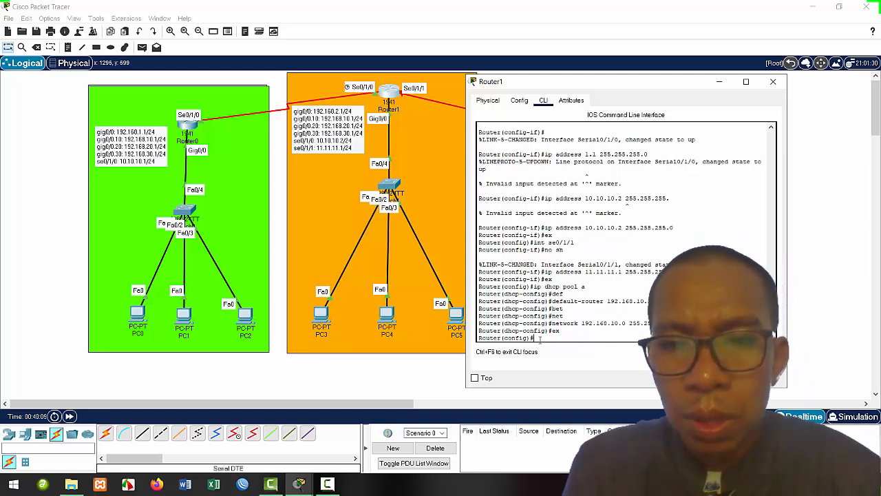
Create DHCP pool b on Router1 with default router 192.168.20.1.
text(ip dhcp pool b)
key(Return)
key(Up)
key(Up)
key(Up)
key(Up)
key(Up)
key(Up)
key(BackSpace)
text(2.168.20)
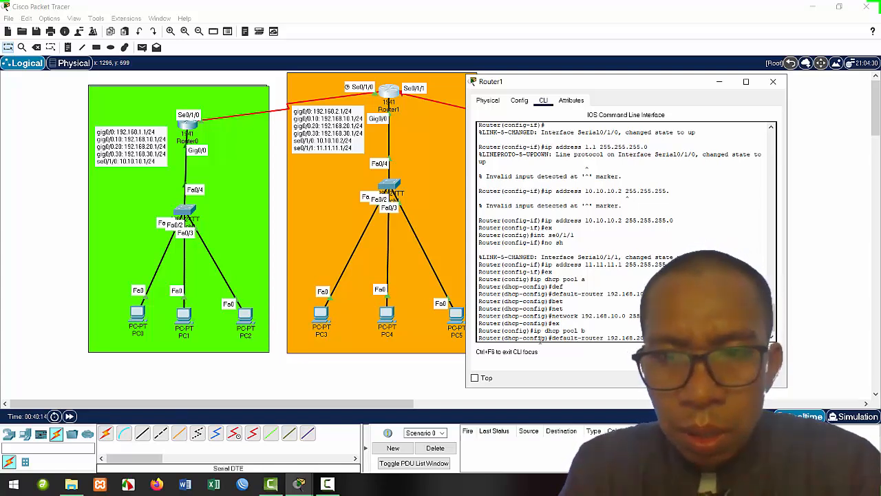
key(Return)
Set the network of DHCP pool b to 192.168.20.0 with a /24 mask and exit the pool configuration.
key(Up)
key(Up)
key(Up)
key(Up)
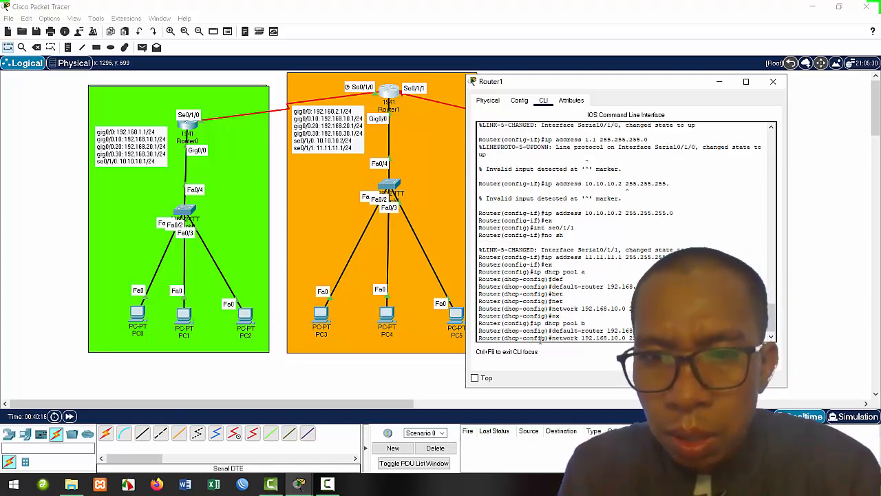
key(Left)
key(Left)
key(Left)
key(Left)
key(Left)
key(Left)
key(Left)
key(Left)
key(Left)
key(Left)
key(Delete)
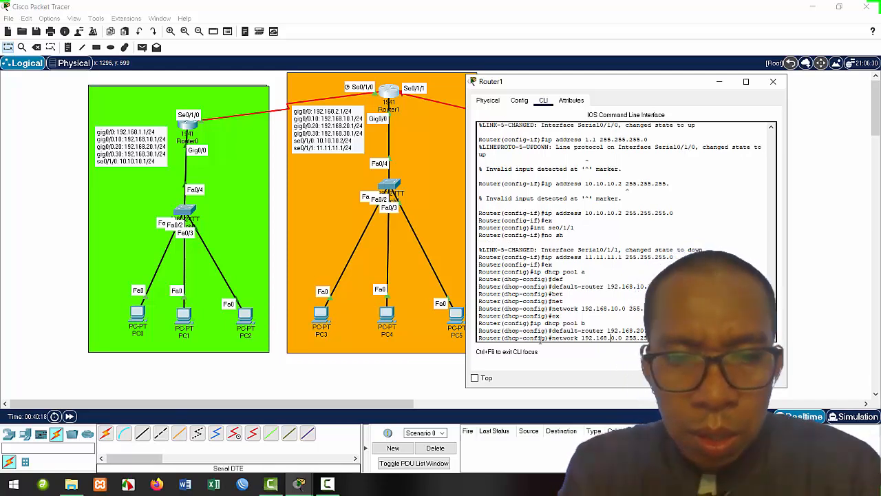
key(Return)
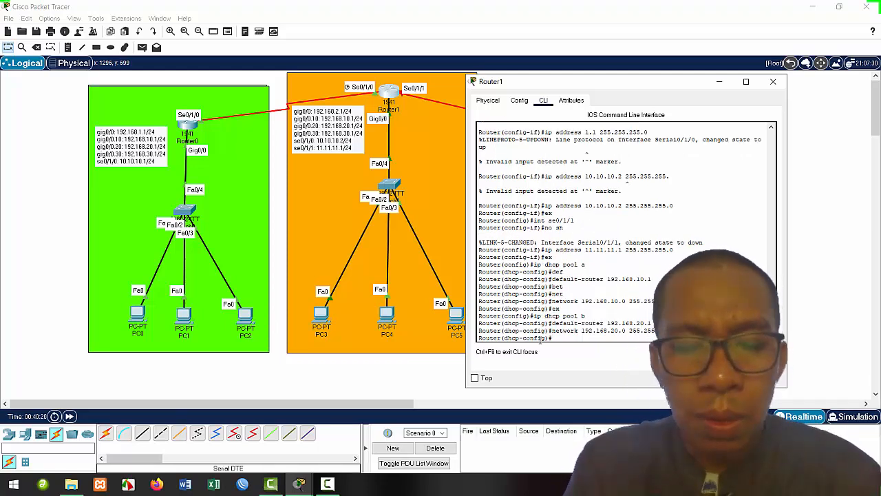
text(ex)
key(Return)
Create DHCP pool c on Router1 with default router 192.168.30.1.
text(ip dhcp pool )
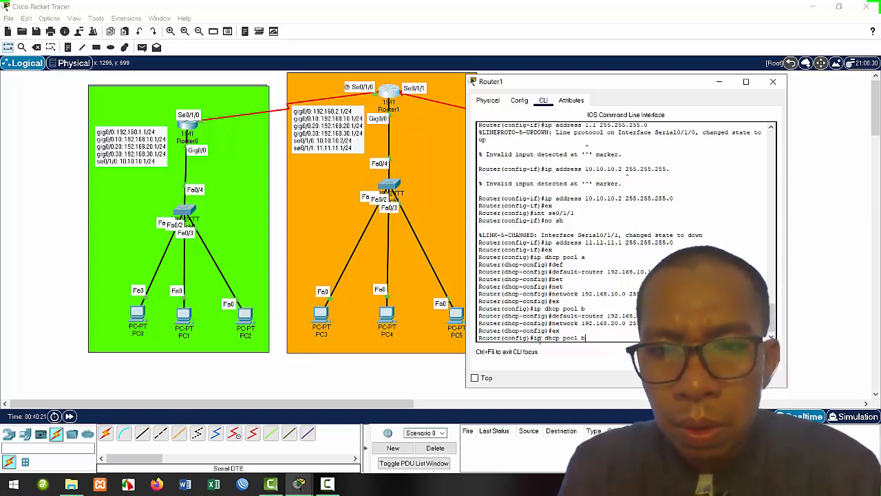
text(c)
key(Return)
text(default-router 192.168.)
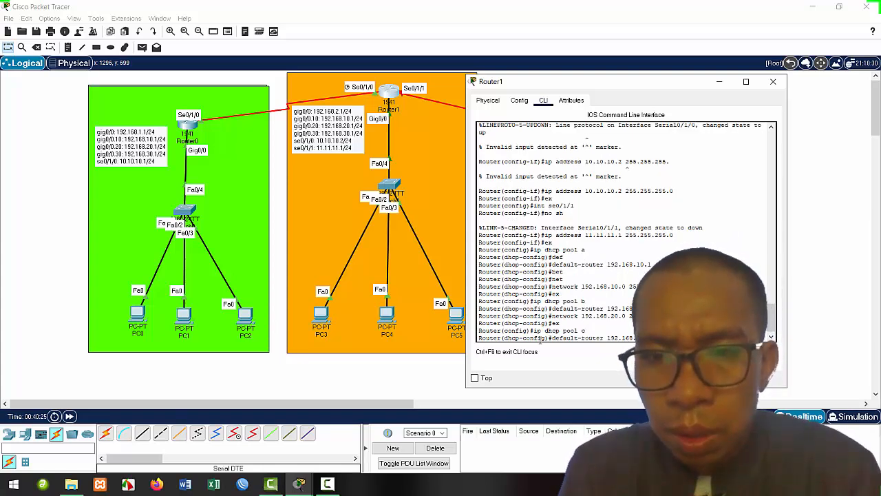
key(Return)
Set the network of DHCP pool c to 192.168.30.0 with a /24 mask and exit the pool configuration.
key(Up)
key(Up)
key(Up)
key(Up)
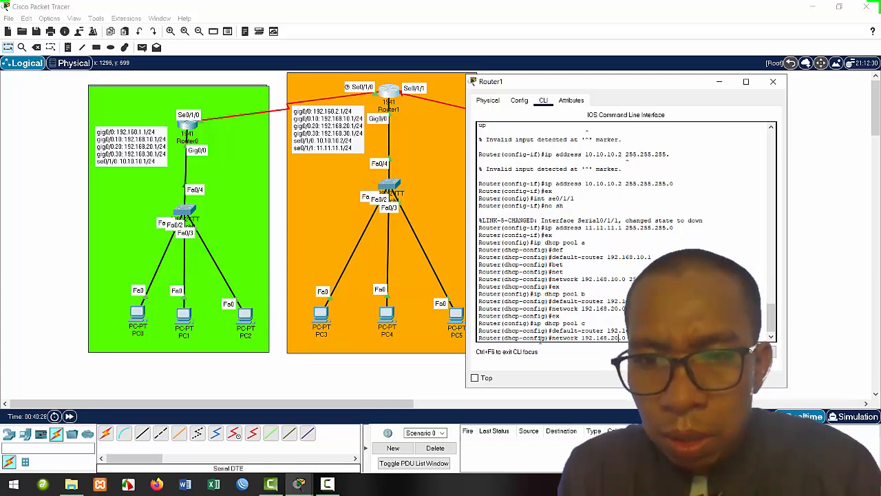
key(BackSpace)
text(3)
key(Return)
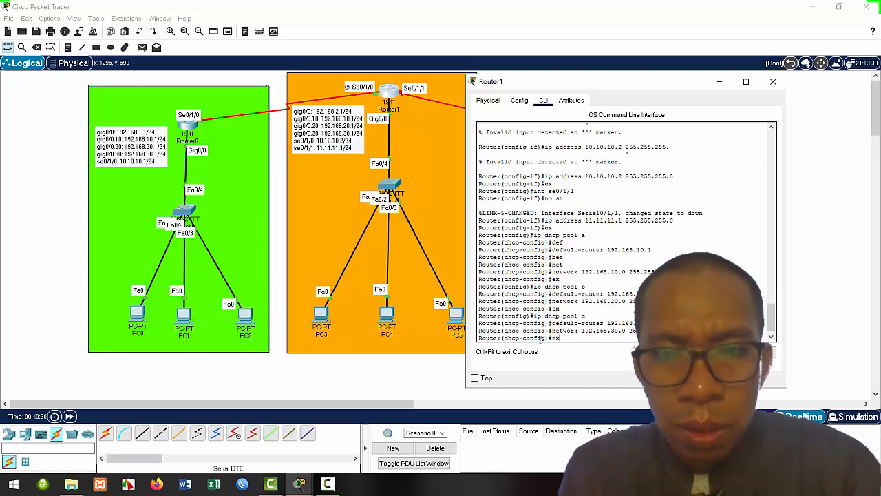
key(Return)
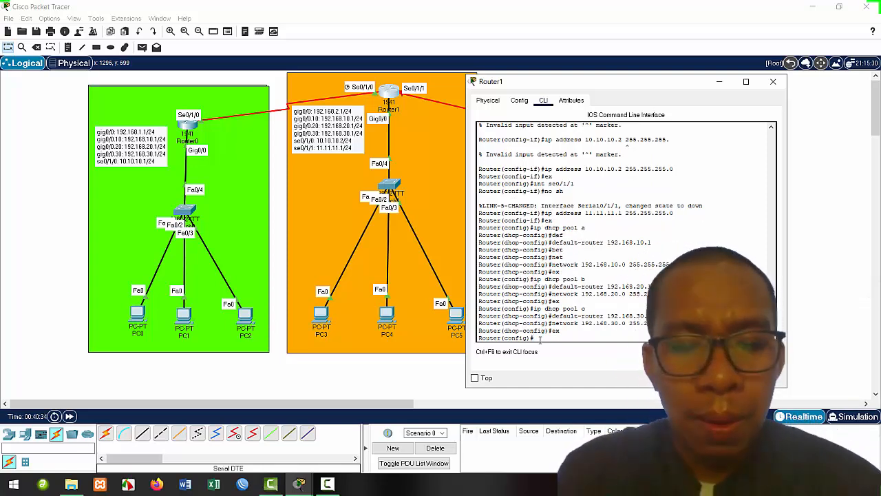
Leave Router1's global configuration mode, save its configuration with wr, and close the router window.
text(ex)
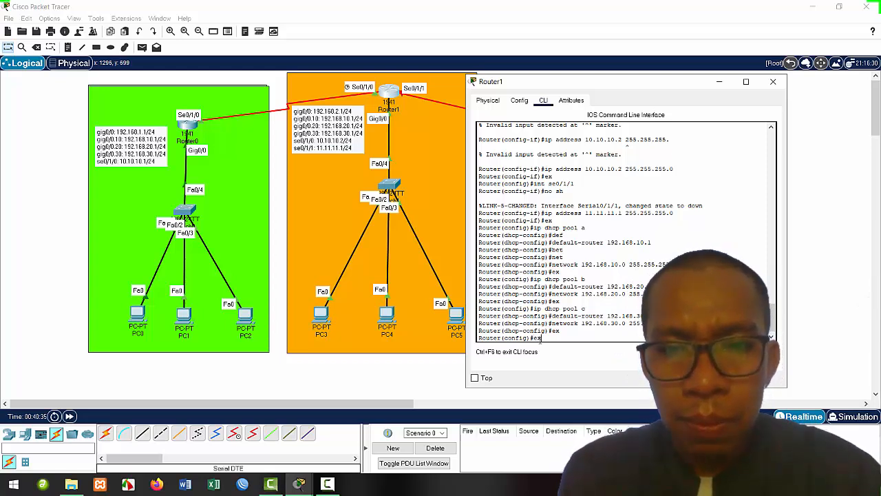
key(Return)
text(wr)
key(Return)
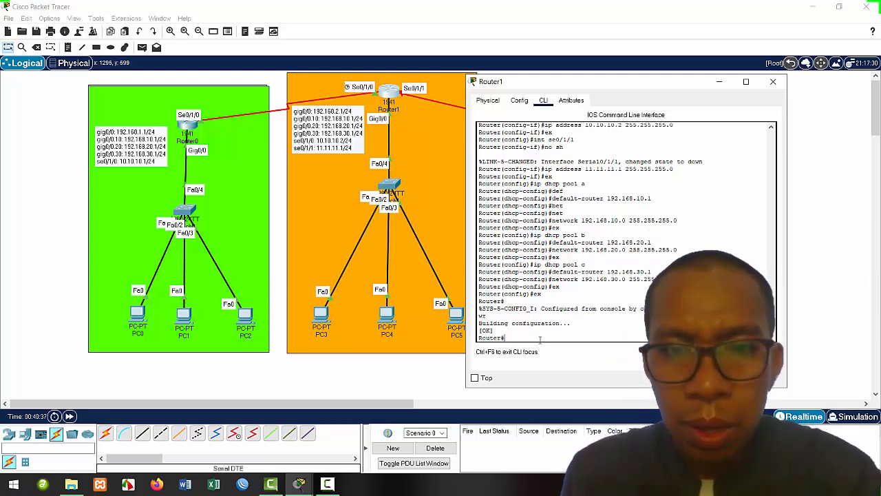
click(772, 81)
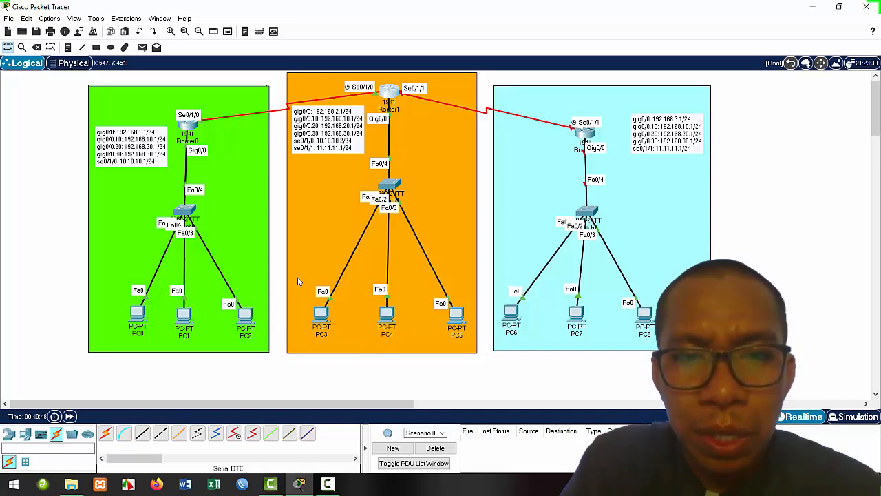
Switch PC3's IPv4 configuration to DHCP and close the PC's window.
drag(280, 279, 484, 352)
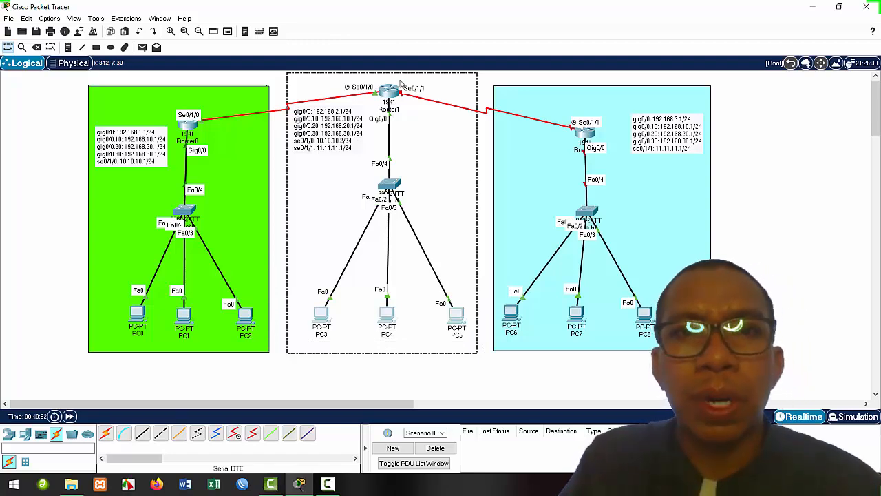
click(325, 318)
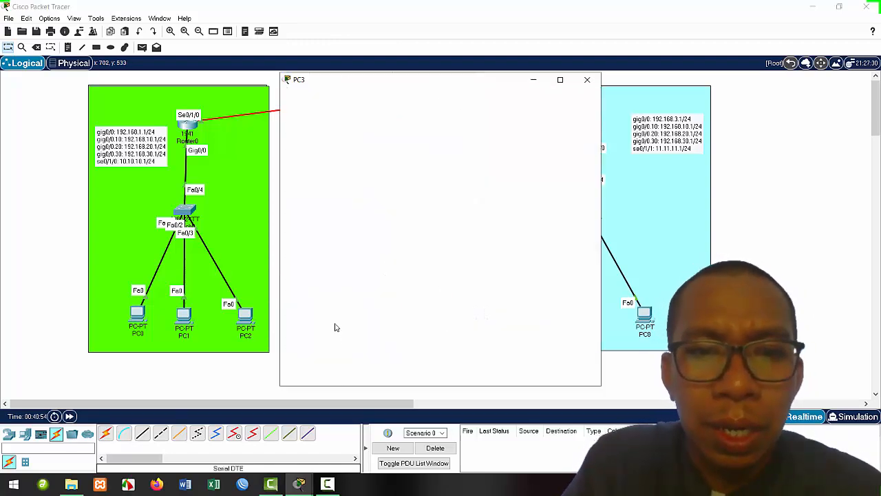
click(365, 99)
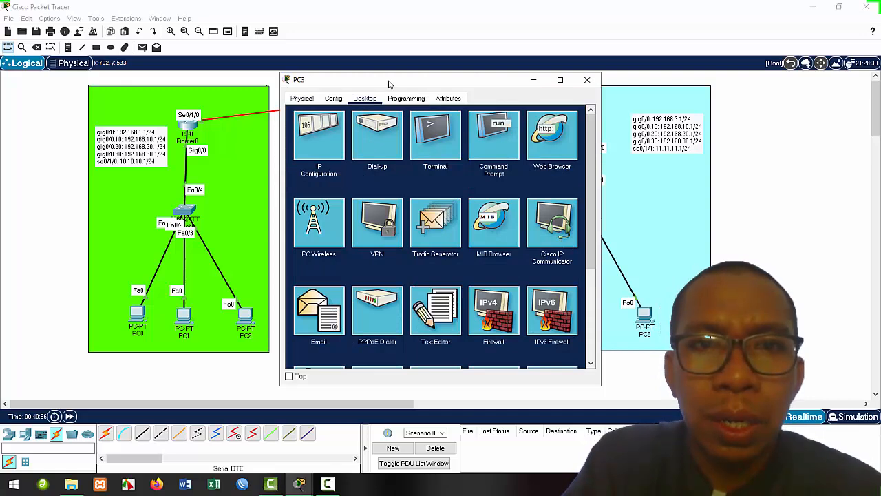
drag(388, 82, 637, 82)
click(567, 141)
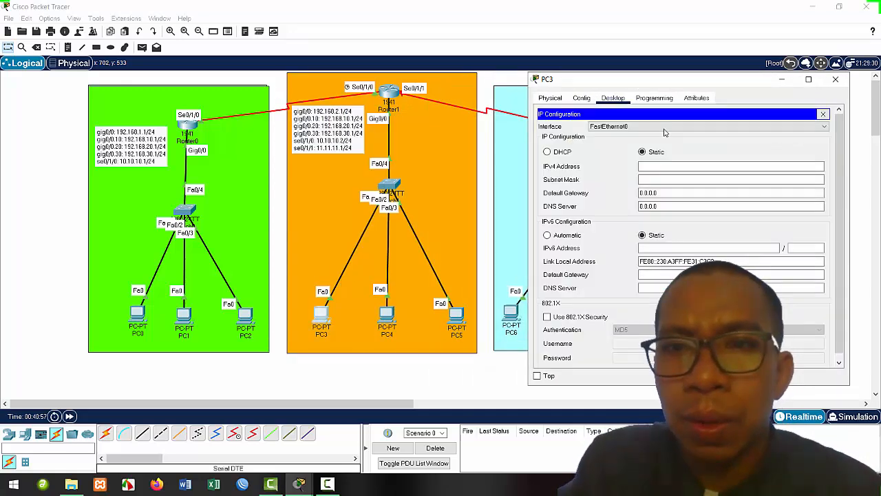
click(561, 152)
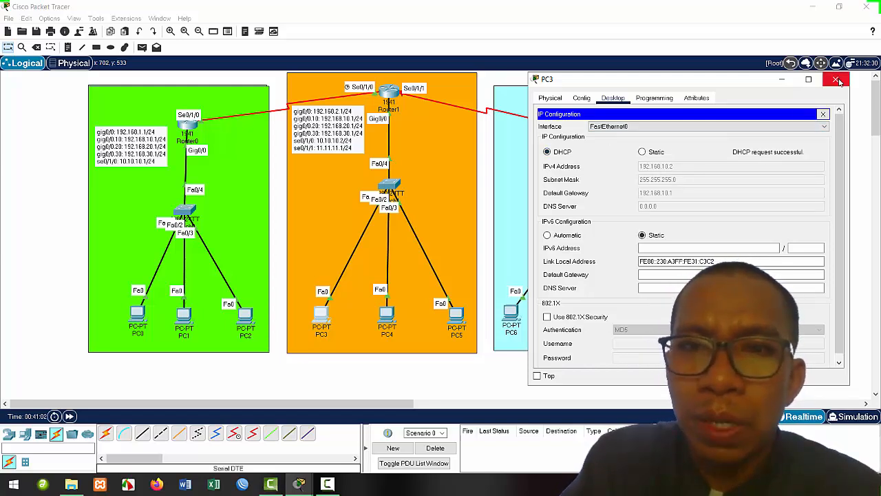
click(834, 79)
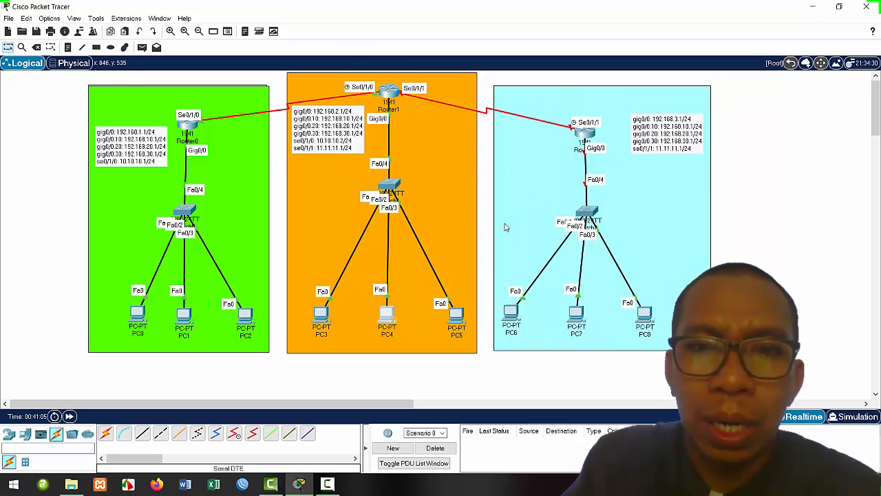
Switch PC4's IPv4 configuration to DHCP and close the PC's window.
click(387, 313)
click(366, 98)
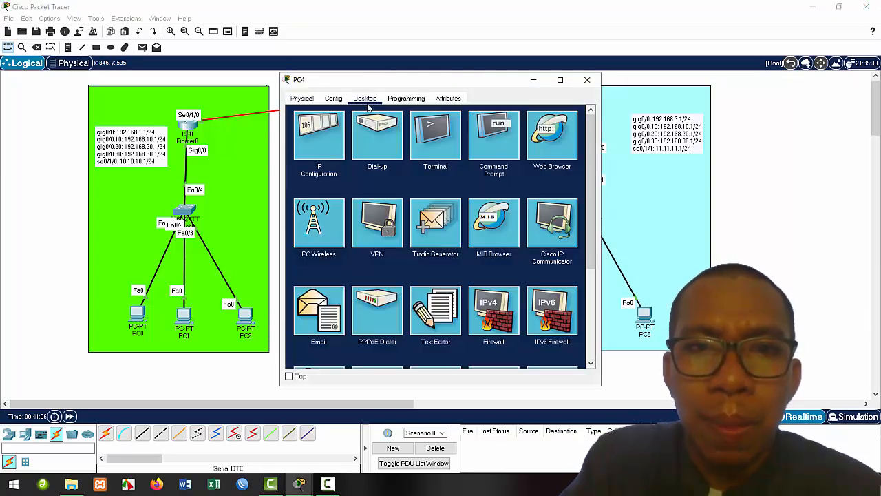
click(320, 129)
click(301, 152)
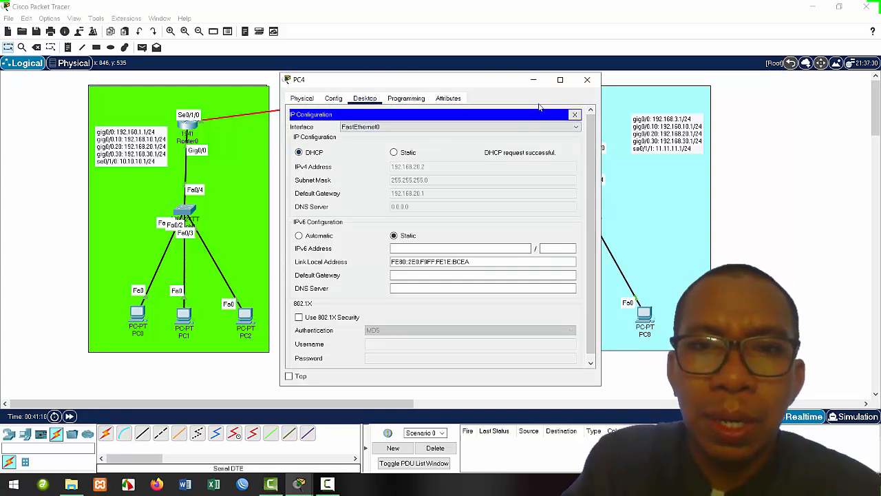
click(587, 79)
Switch PC5's IPv4 configuration to DHCP and close the PC's window.
click(455, 310)
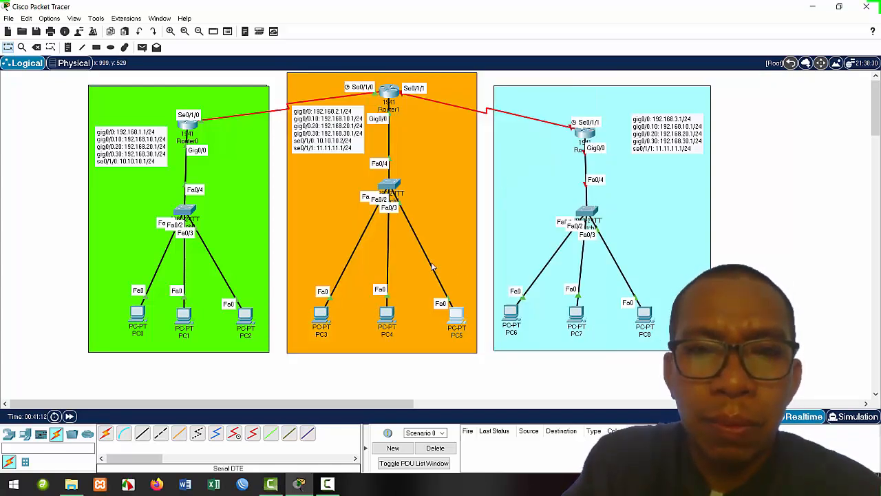
click(365, 97)
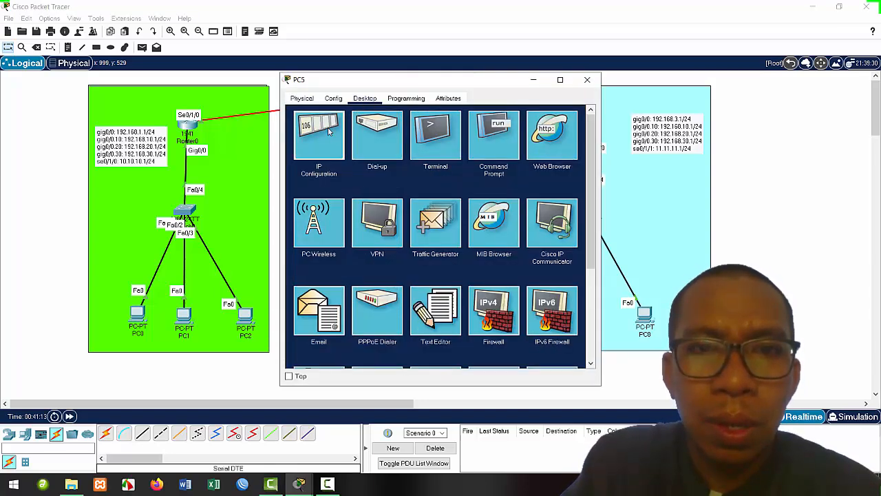
click(337, 141)
click(308, 152)
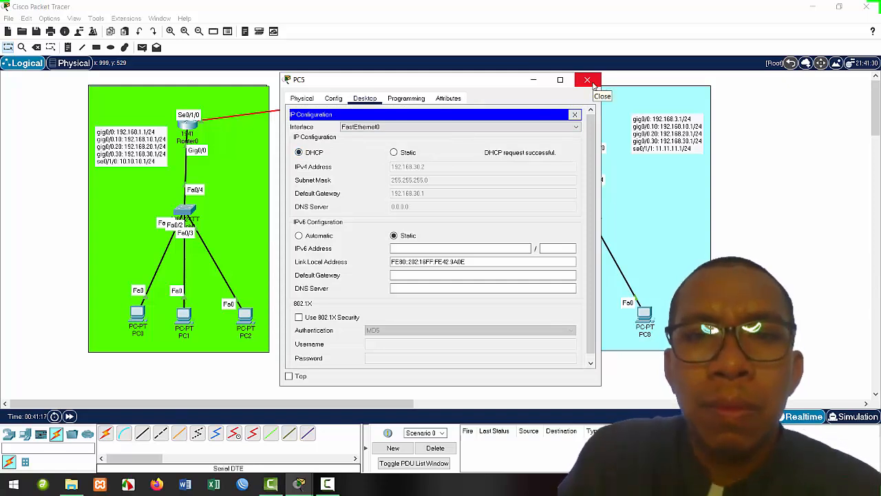
click(590, 83)
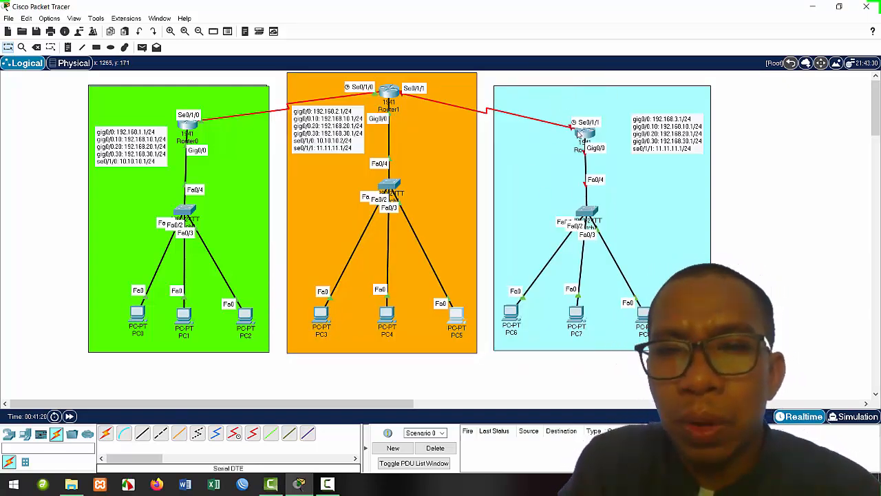
Open the command line of Switch2 in the light-blue area and enter global configuration mode.
click(588, 211)
drag(496, 81, 393, 57)
click(256, 74)
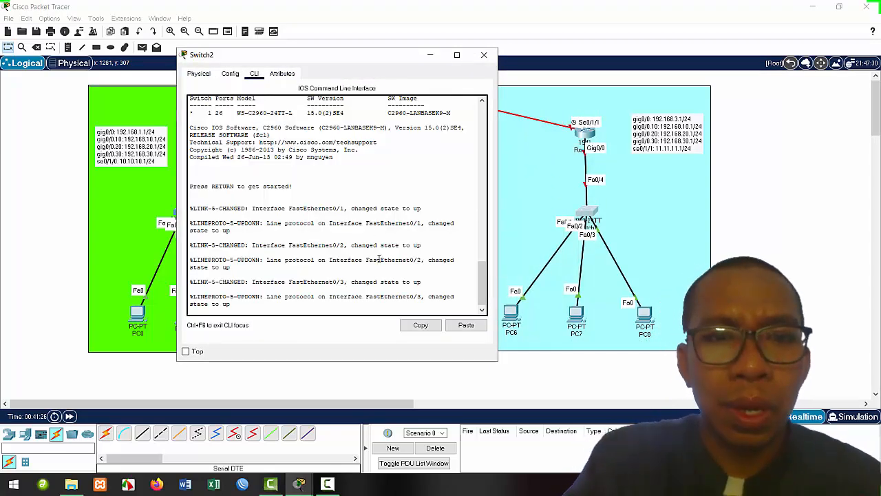
key(Return)
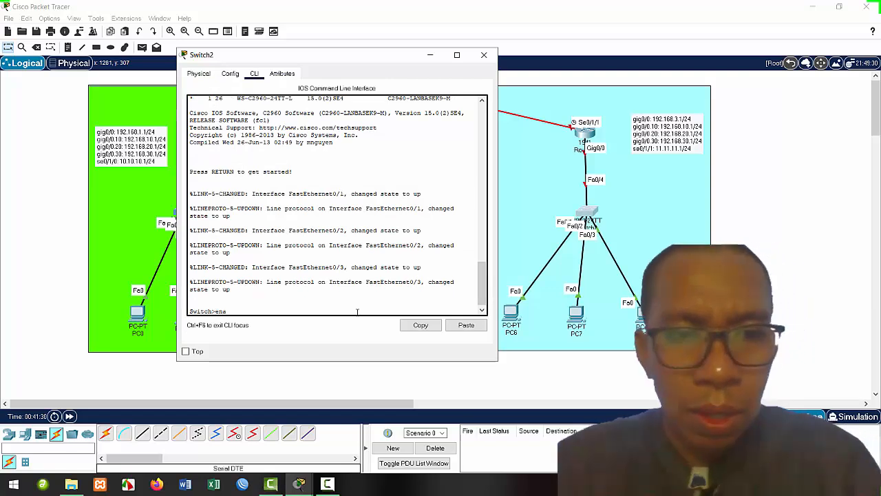
key(Return)
text(conf t)
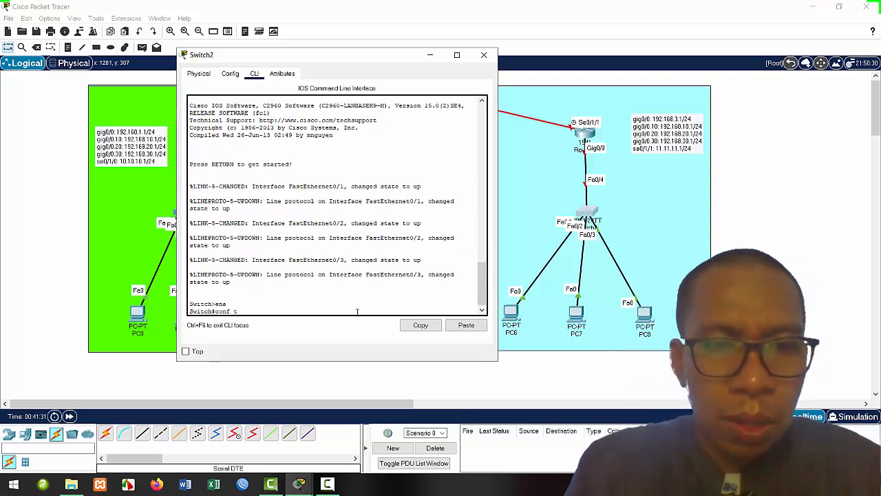
key(Return)
Create VLAN 10 on Switch2 and name it a.
text(vlan 10)
key(Return)
text(name a)
key(Return)
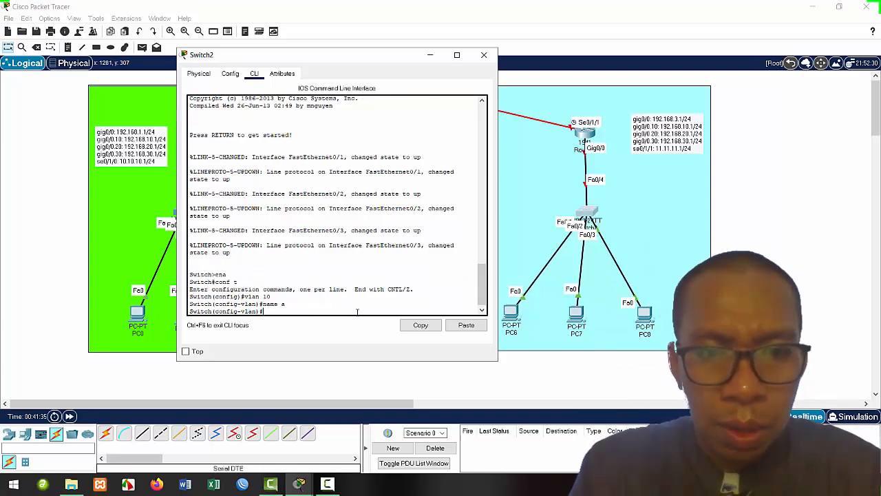
Create VLAN 20 on Switch2 and name it b.
text(vlan 2)
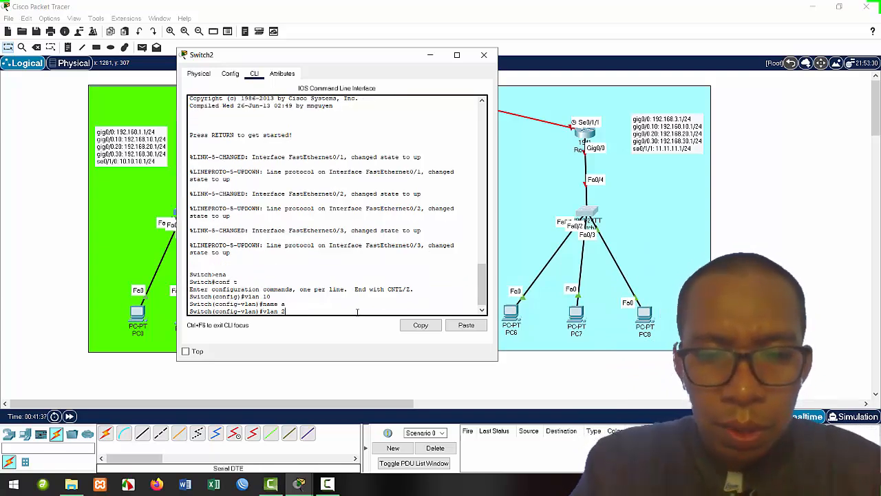
text(0)
key(Return)
text(name)
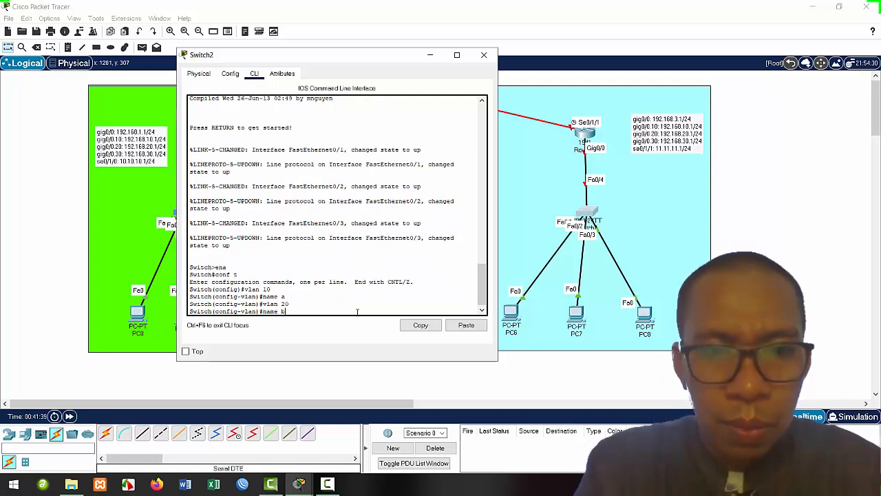
text( b)
key(Return)
Create VLAN 30 on Switch2, name it c, and exit VLAN configuration.
text(vlan 30)
key(Return)
text(name c)
key(Return)
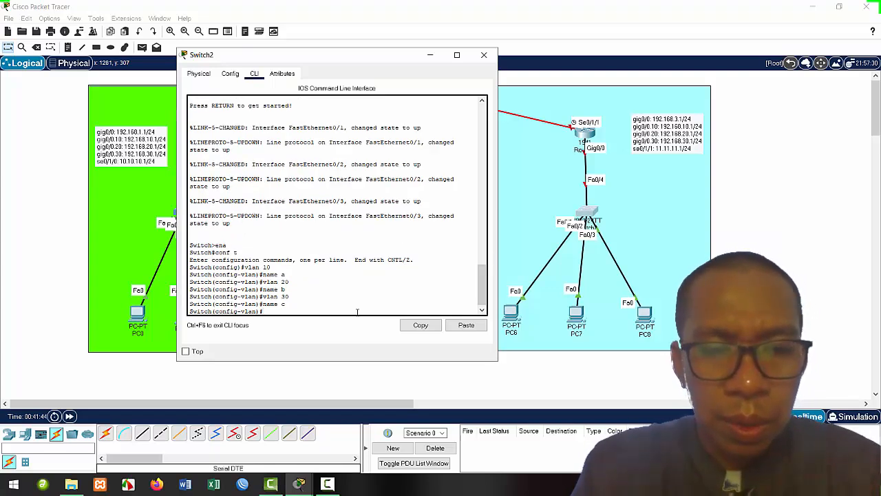
text(ee)
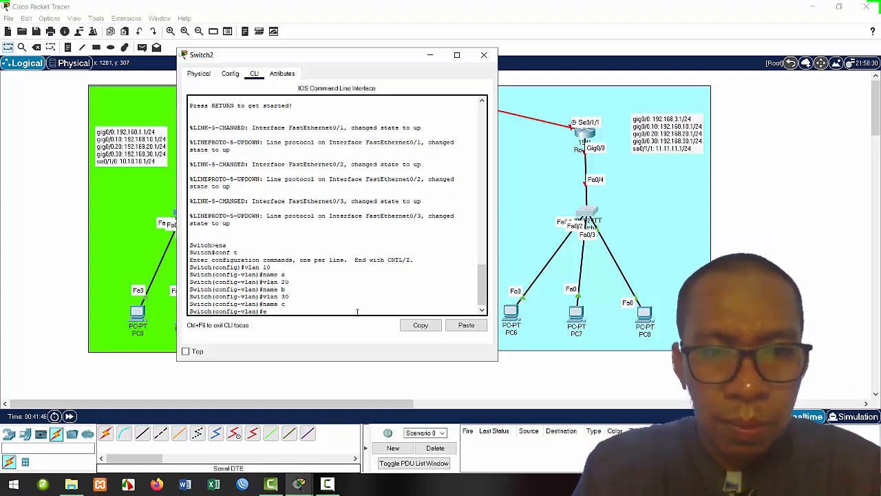
key(Return)
Set Switch2's interface fa0/1 to switchport access mode.
text(int )
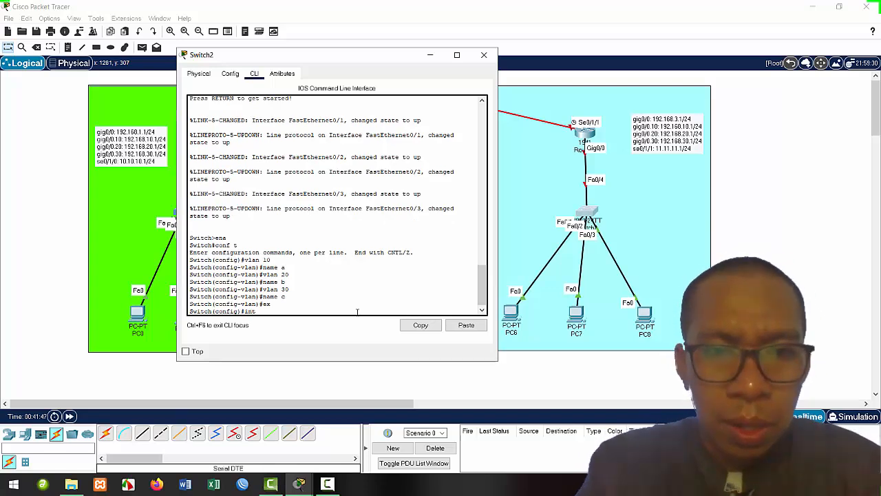
text(fa0/1)
key(Return)
text(sw)
key(Tab)
text(mo)
key(Tab)
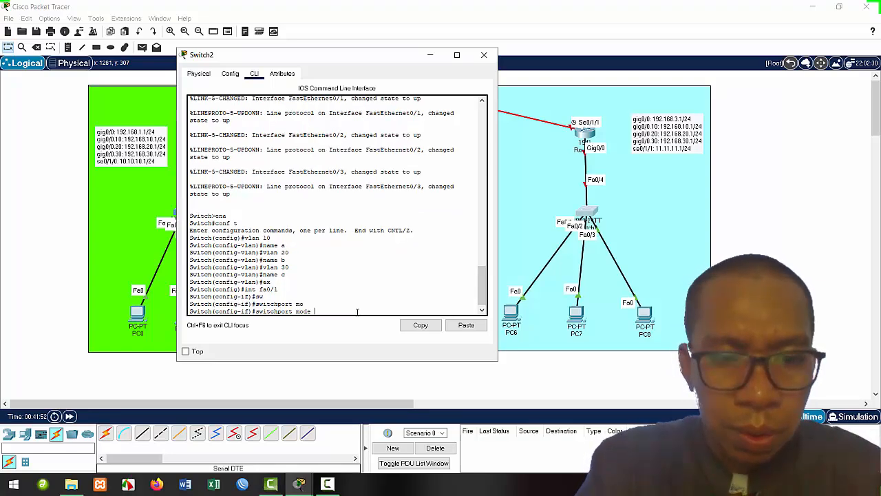
text(ac)
key(Tab)
key(Tab)
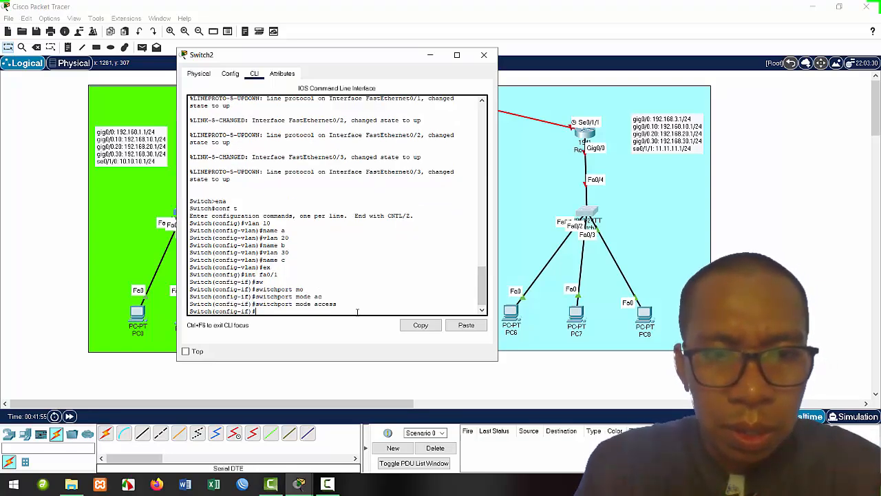
Assign Switch2's interface fa0/1 to access VLAN 10 and exit the interface configuration.
key(BackSpace)
key(BackSpace)
key(BackSpace)
key(BackSpace)
key(BackSpace)
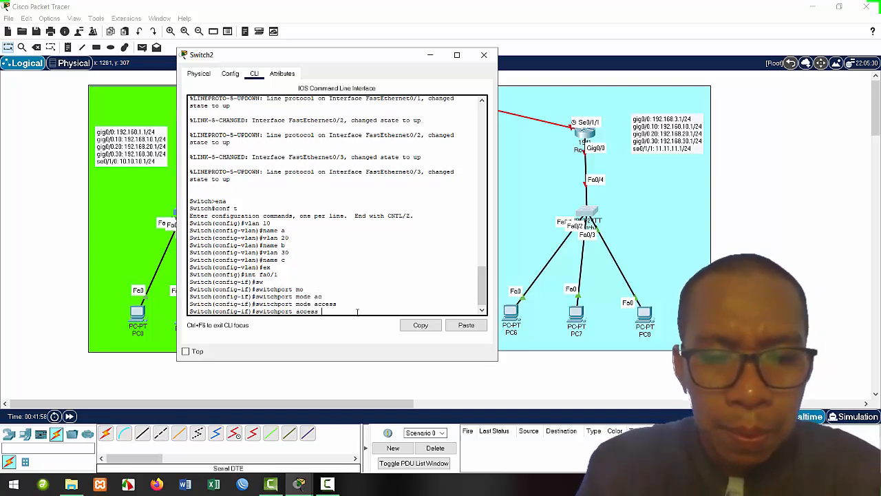
text(vlan 10)
key(Return)
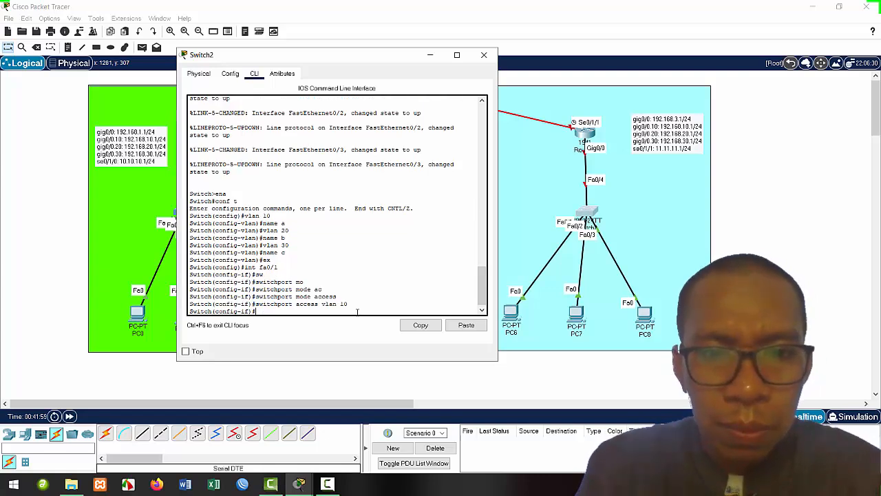
text(ex)
key(Return)
Set Switch2's interface fa0/2 to switchport access mode.
text(int fa0/1)
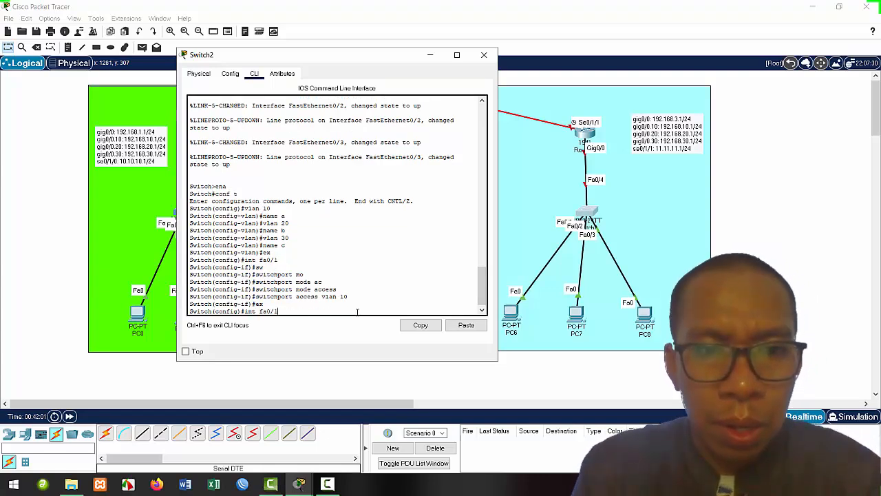
key(BackSpace)
text(2)
key(Return)
key(Up)
key(Up)
key(Return)
Assign Switch2's interface fa0/2 to access VLAN 20 and exit the interface configuration.
key(Up)
key(Up)
key(Up)
key(Up)
text(20)
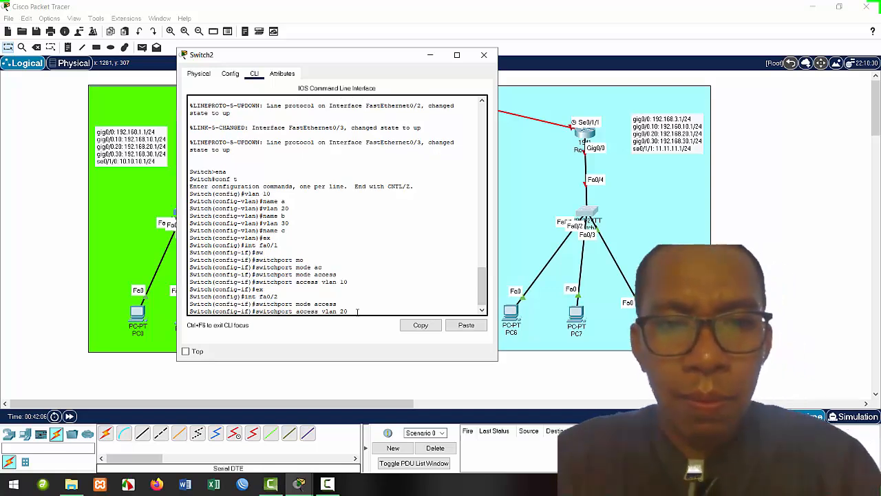
key(Return)
text(ex)
key(Return)
Set Switch2's interface fa0/3 to switchport access mode.
key(Up)
key(Up)
text(3)
key(Return)
text(switchport mode access)
key(Return)
Assign Switch2's interface fa0/3 to access VLAN 30 and exit the interface configuration.
key(Up)
key(Up)
key(Up)
key(Up)
key(BackSpace)
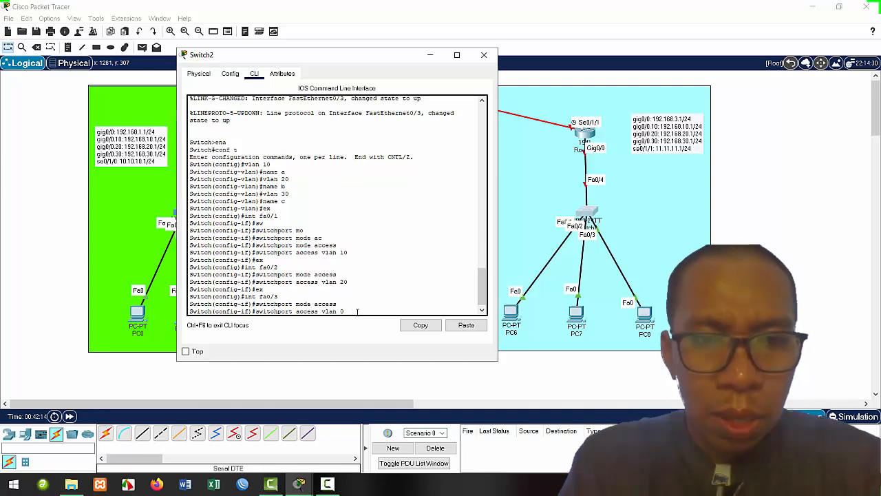
text(3)
key(Return)
text(ex)
key(Return)
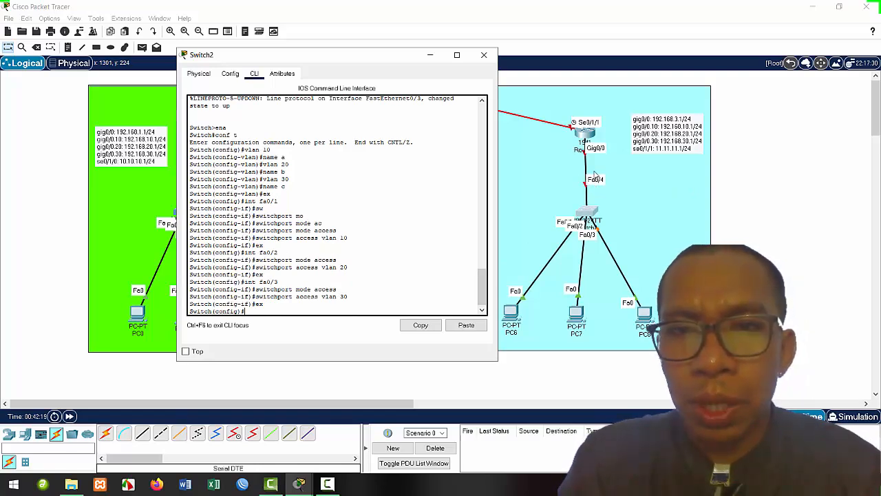
Set Switch2's interface fa0/4, the uplink to the router, to switchport trunk mode.
key(Up)
key(Up)
key(Up)
key(Up)
key(BackSpace)
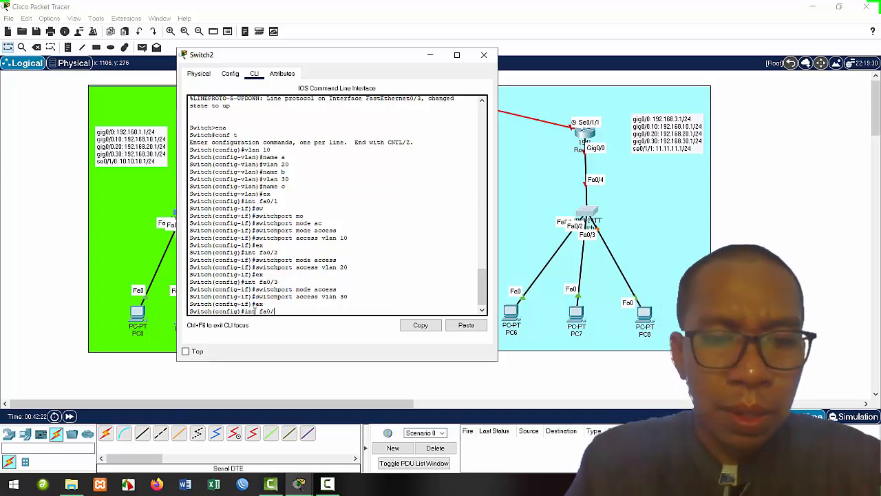
text(4)
key(Return)
key(Up)
key(Up)
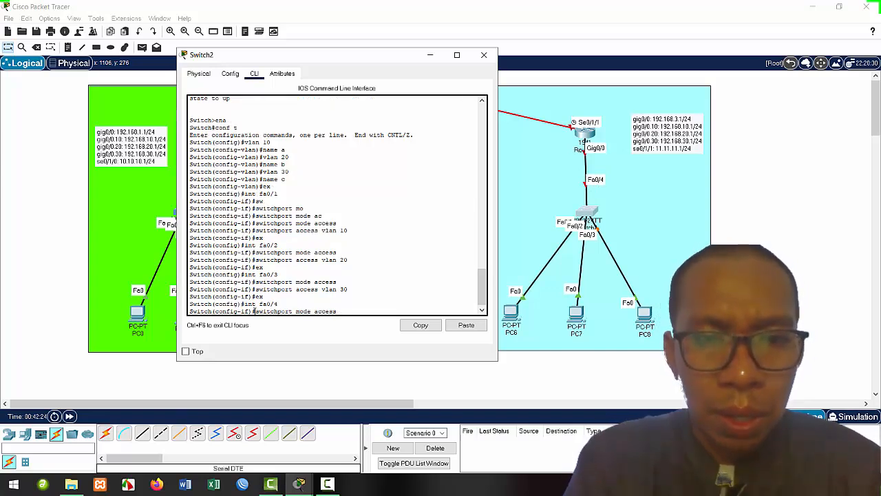
key(BackSpace)
key(BackSpace)
key(BackSpace)
key(BackSpace)
key(BackSpace)
key(BackSpace)
key(BackSpace)
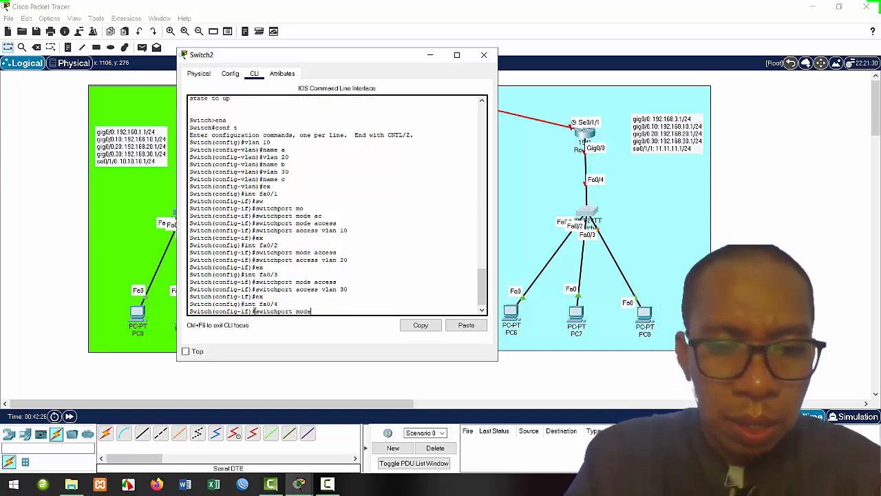
text(tr)
key(Caps_Lock)
key(Caps_Lock)
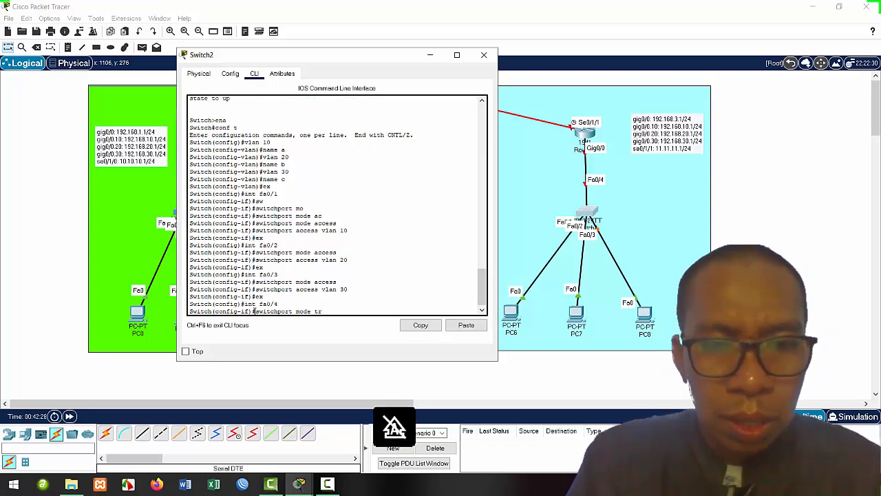
key(Tab)
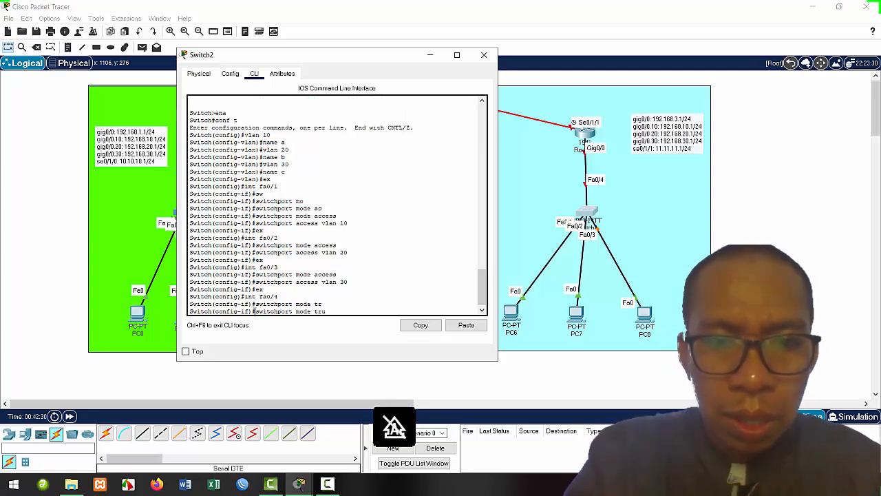
text(u)
key(Tab)
key(Tab)
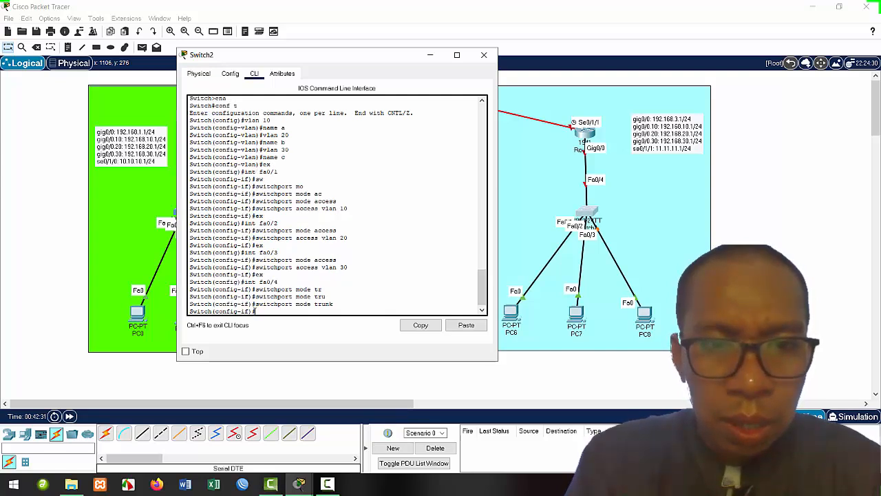
Allow VLANs 10-30 on Switch2's fa0/4 trunk and exit the interface configuration.
key(BackSpace)
key(BackSpace)
key(BackSpace)
key(BackSpace)
key(BackSpace)
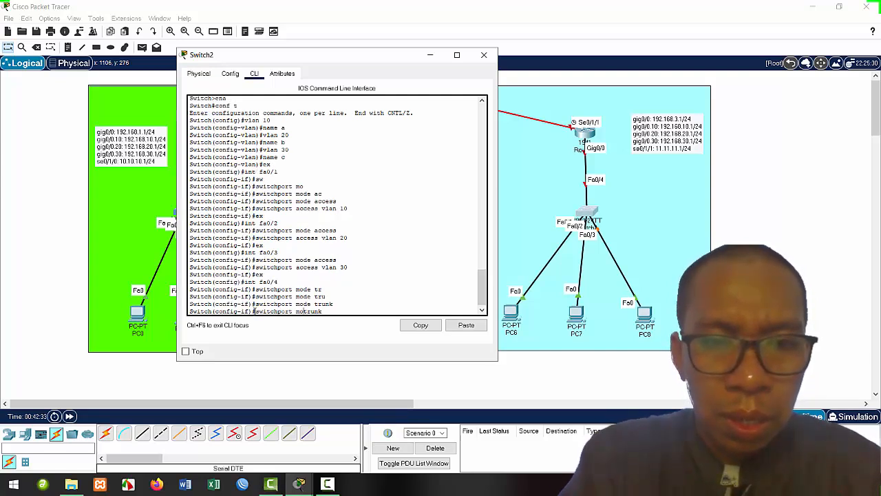
text(al)
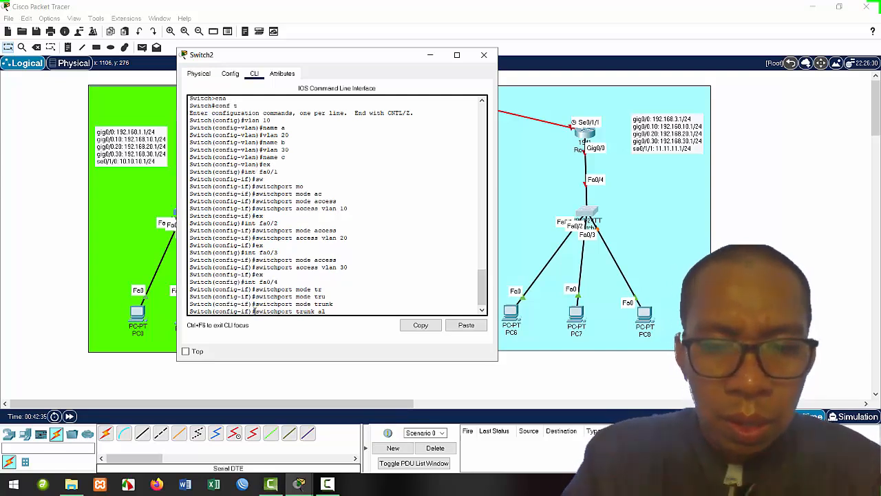
text(lo)
key(Tab)
text(vlan 10-30)
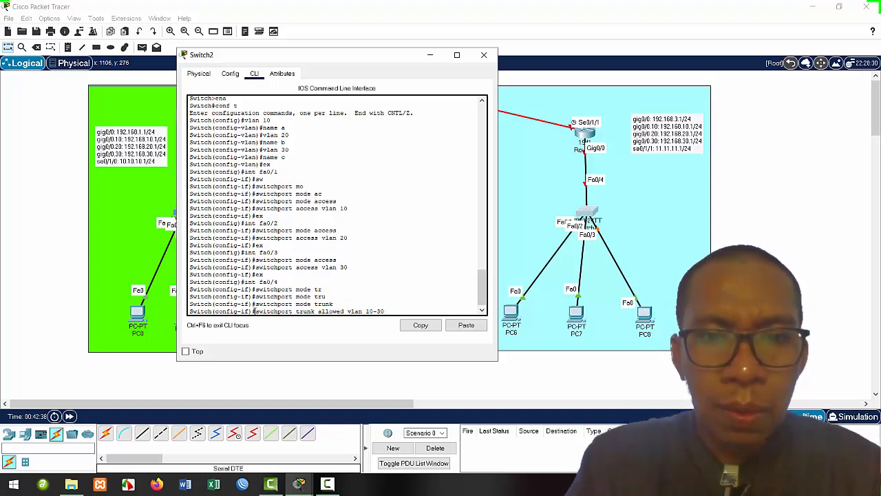
key(Return)
text(ex)
key(Return)
Leave global configuration mode to save Switch2's configuration, and close the Switch2 window.
text(ex)
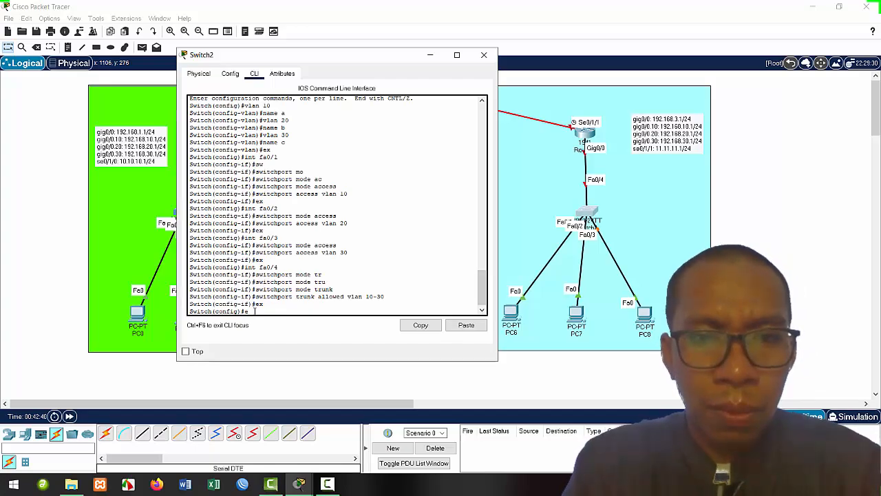
key(Return)
text(wr)
key(Return)
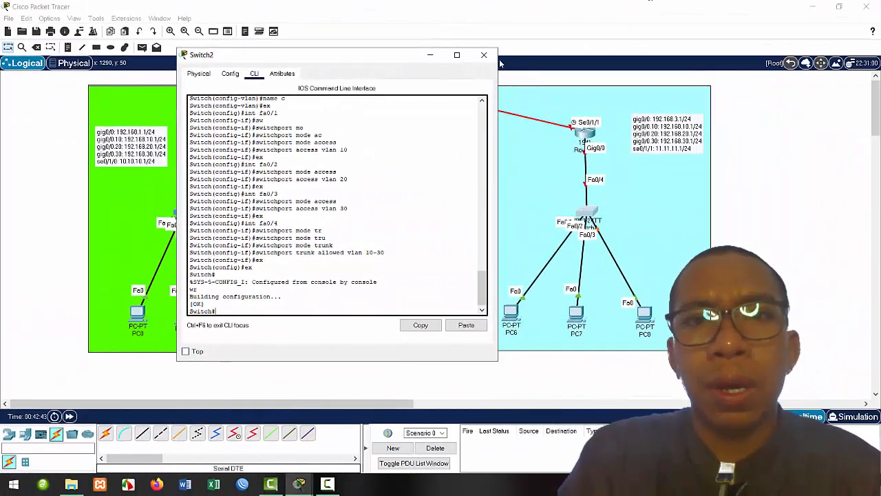
click(483, 54)
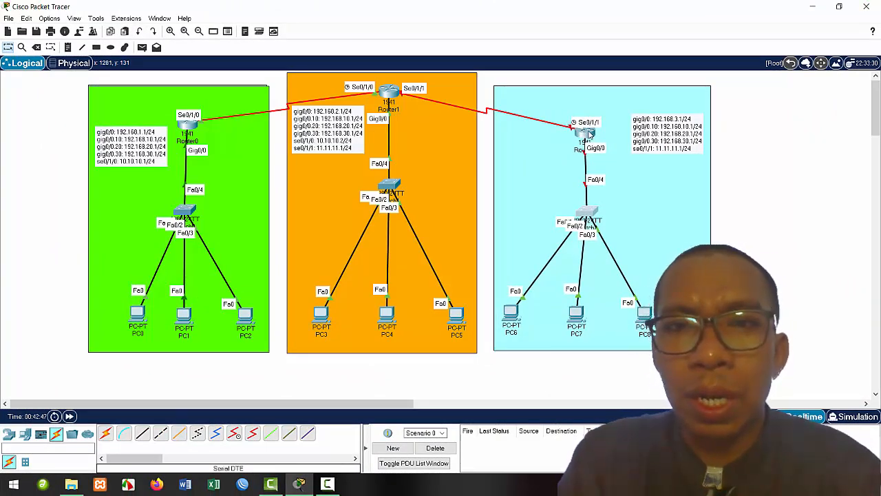
Open Router2's command line and answer no to the initial configuration dialog.
click(588, 134)
drag(377, 83, 273, 83)
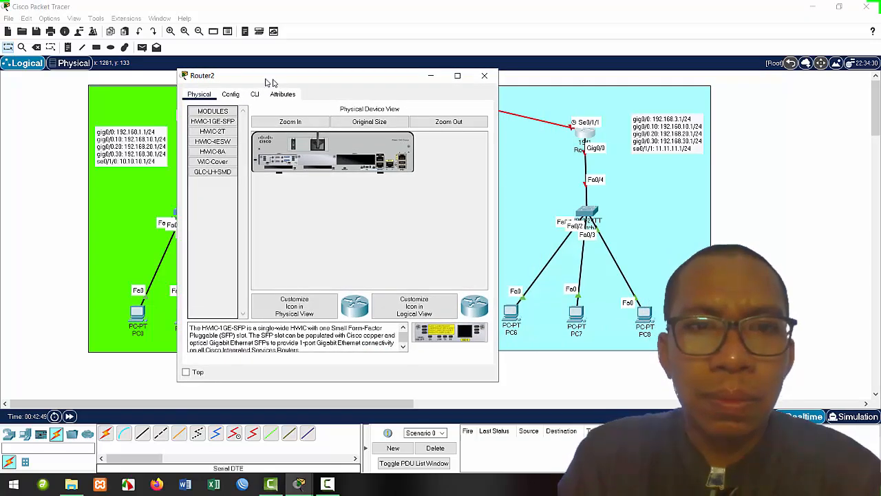
click(255, 96)
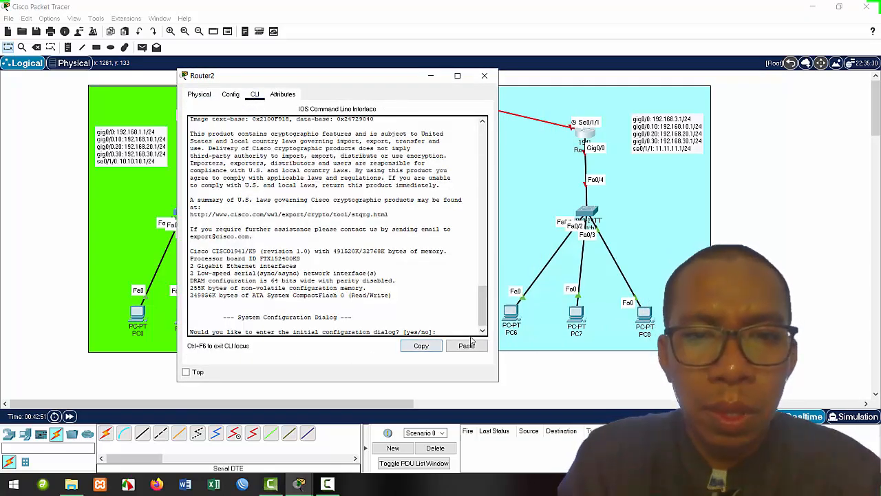
click(442, 331)
key(Return)
text(no)
key(Return)
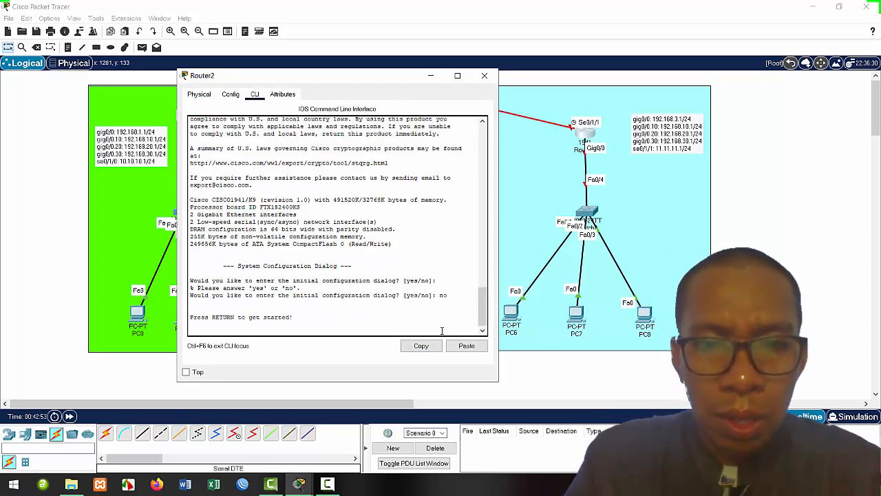
Enter privileged mode and global configuration mode on Router2.
key(Return)
text(ena)
key(Return)
text(conf)
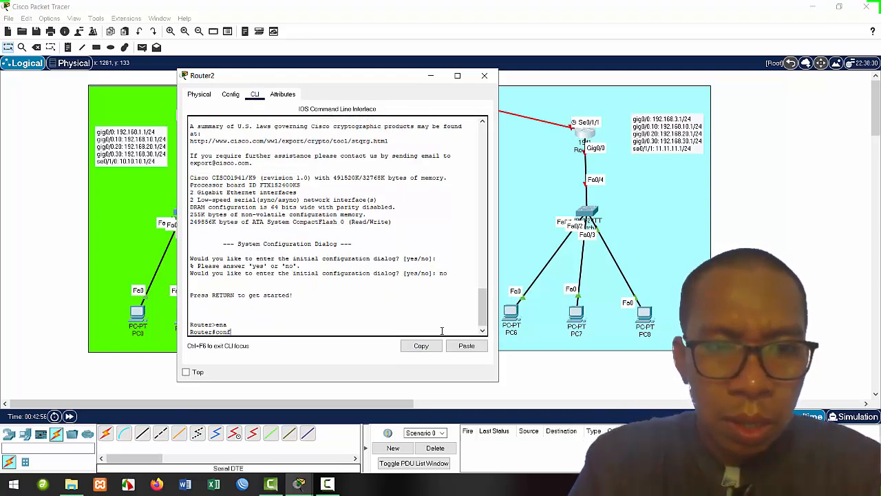
text( t)
key(Return)
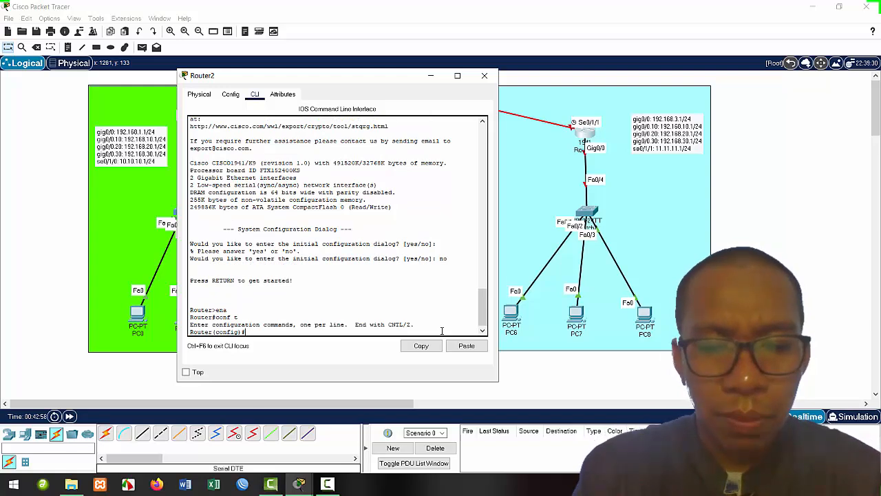
Enable Router2's interface gig0/0 with no shutdown.
text(i)
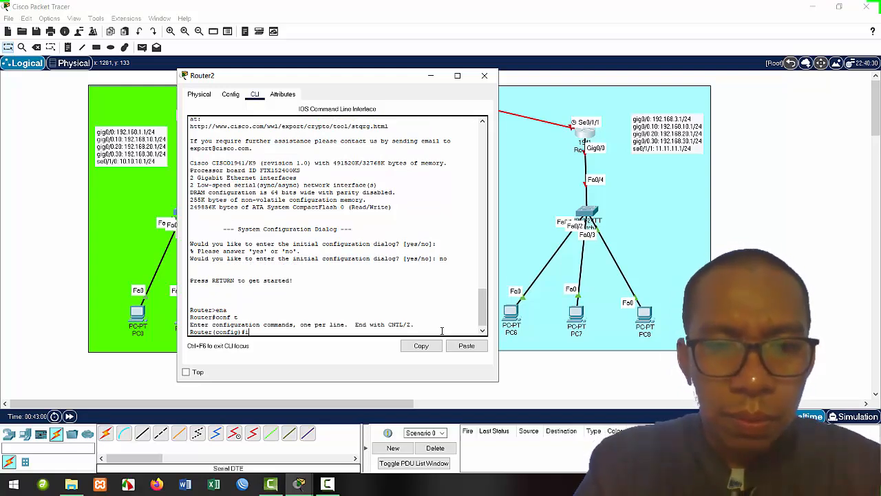
text(nt gig0/0)
key(Return)
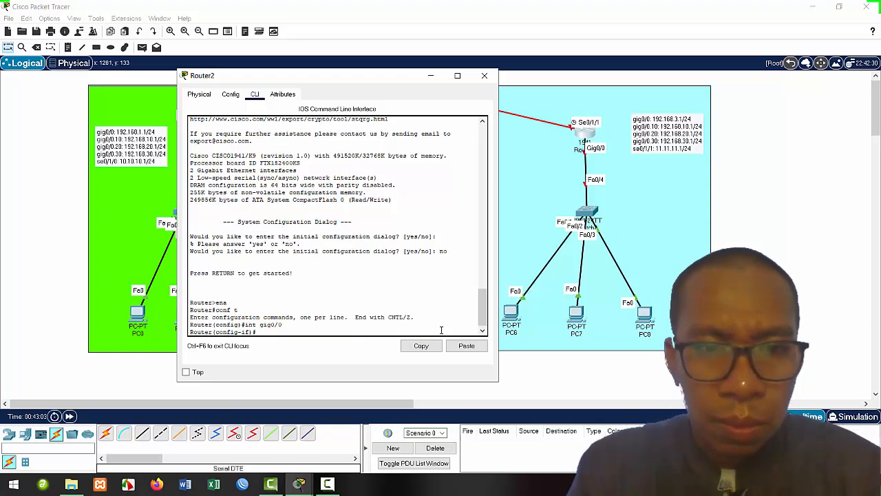
text(no sh)
key(Return)
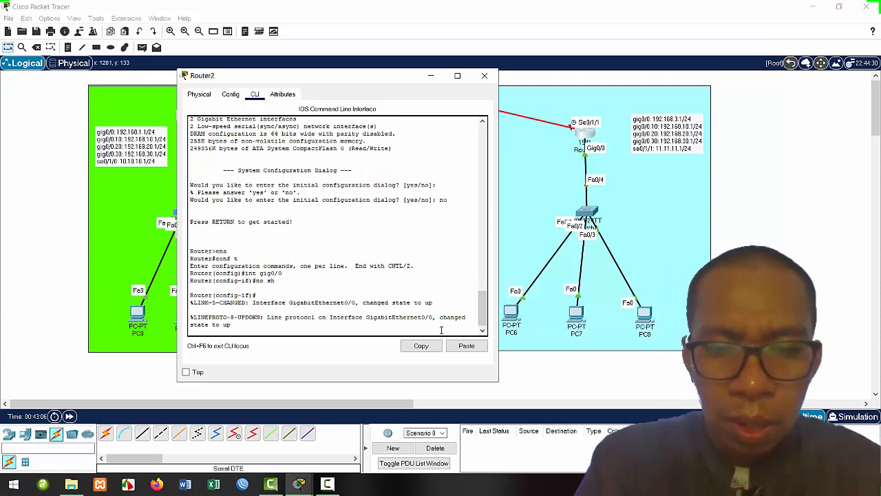
Give Router2's gig0/0 the IP address 192.168.3.1 with mask 255.255.255.0 and exit the interface configuration.
key(Return)
text(ip addre)
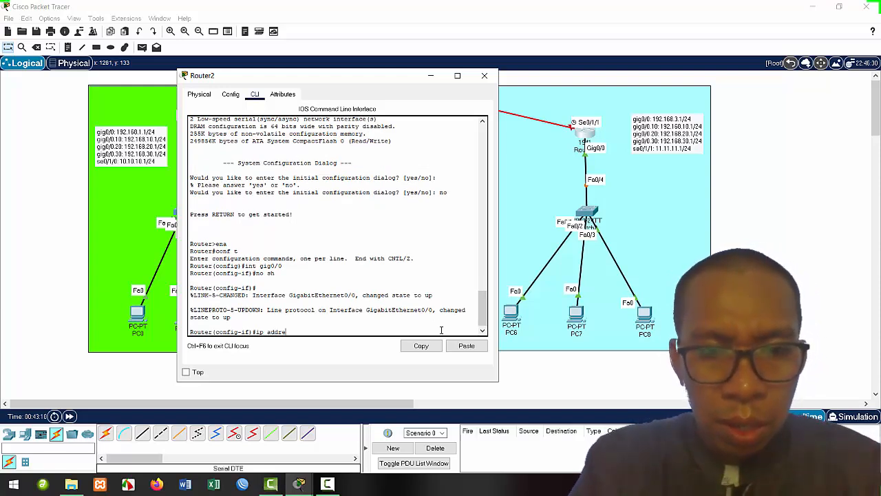
text(ss)
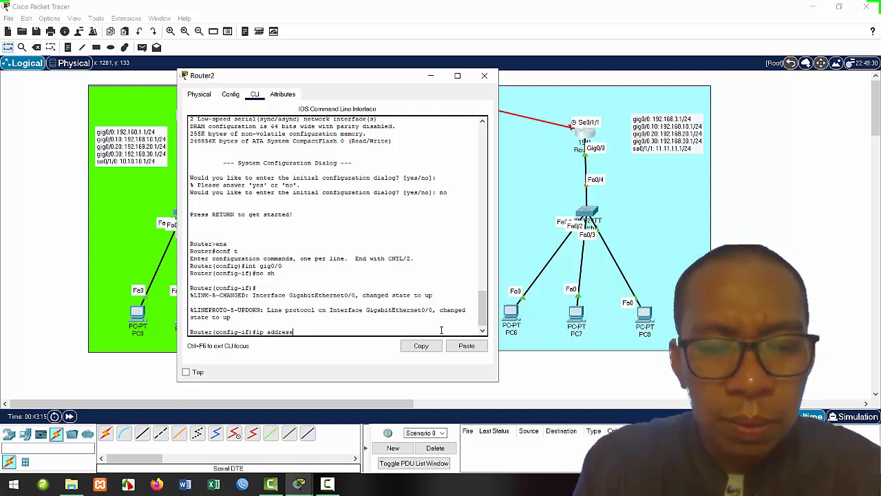
text(92.168.2)
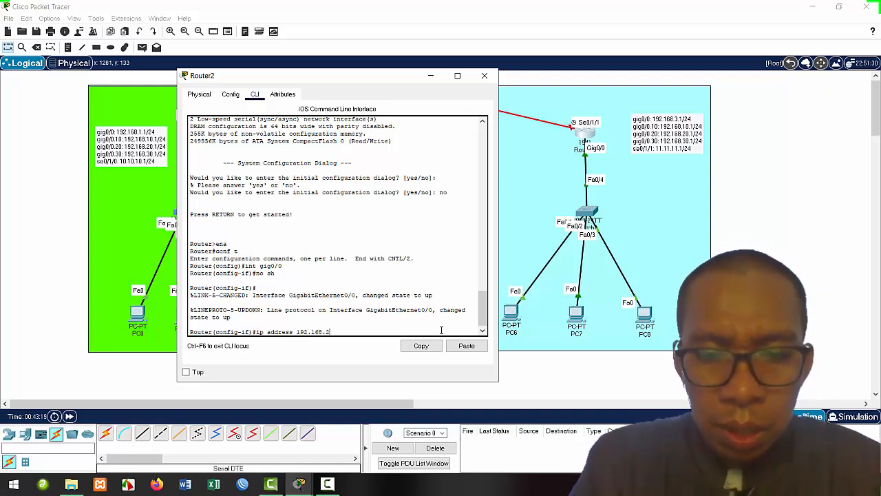
text(.1)
text( 25)
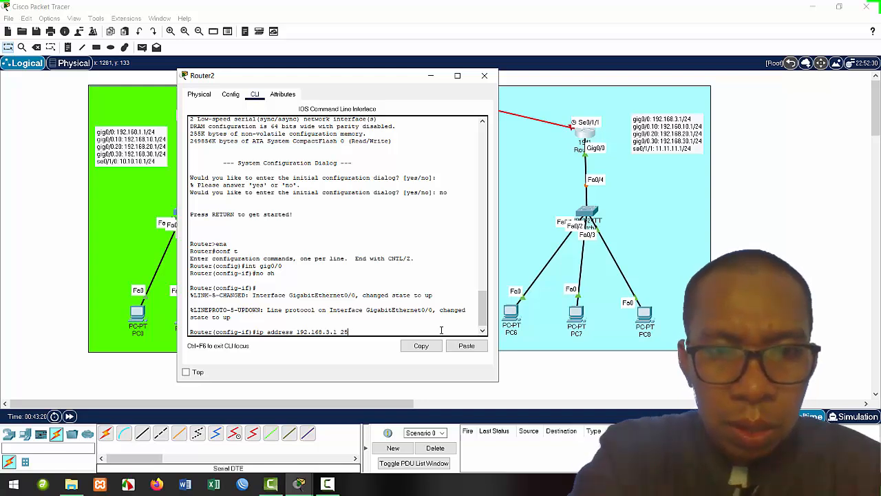
text(5.255.255.0)
key(Return)
text(ex)
key(Return)
Create subinterface gig0/0.10 on Router2 and set its encapsulation to dot1Q 10.
key(Up)
key(Up)
key(Up)
key(Up)
text(.1)
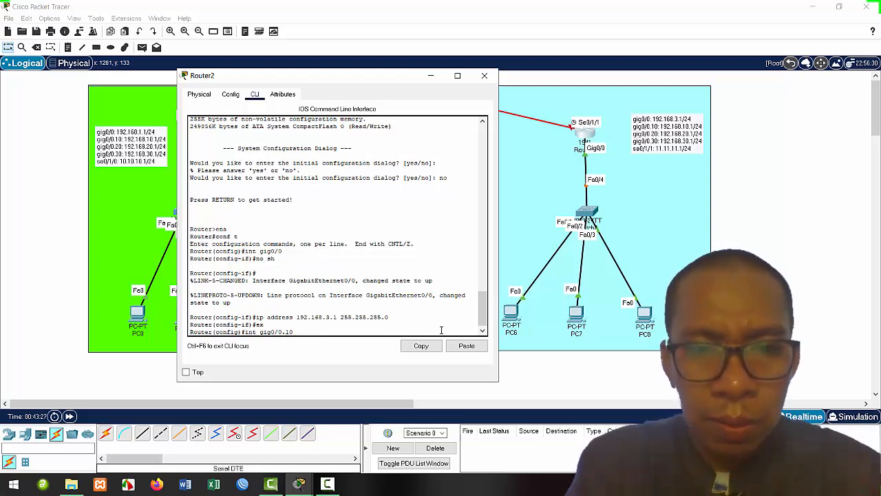
text(0)
key(Return)
text(er(config-subif)#e)
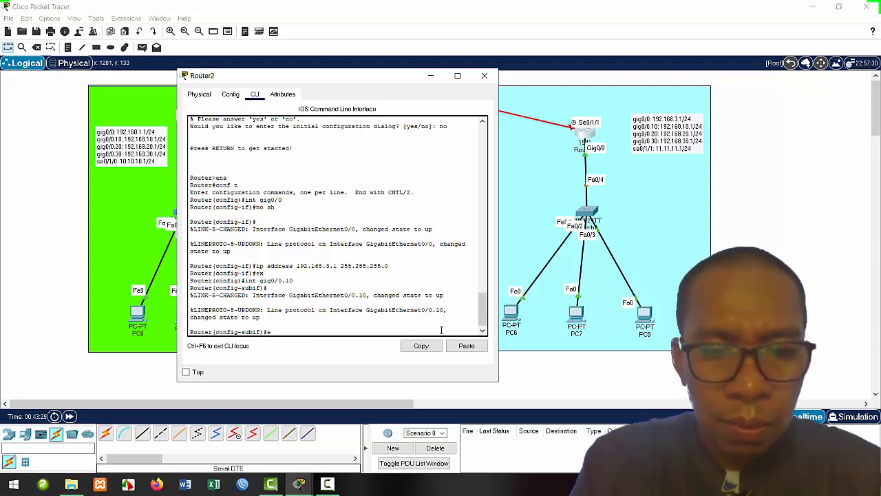
text(n)
key(Tab)
text(do)
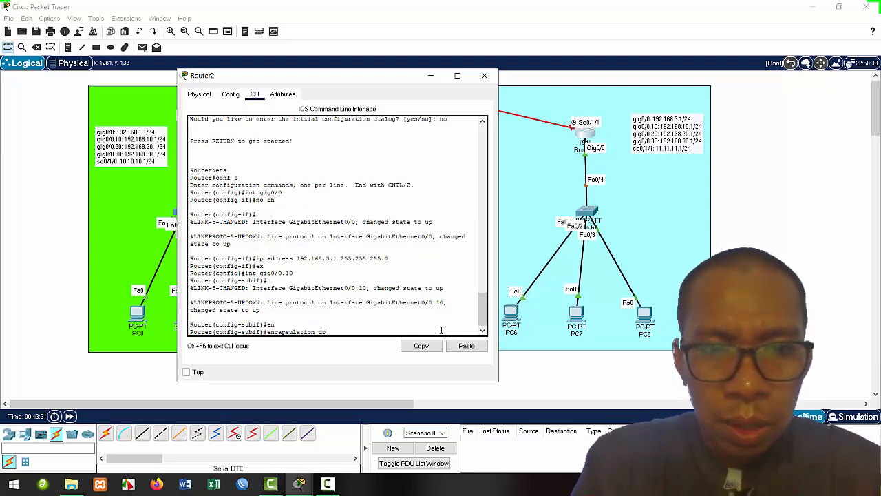
key(Tab)
text(10)
key(Return)
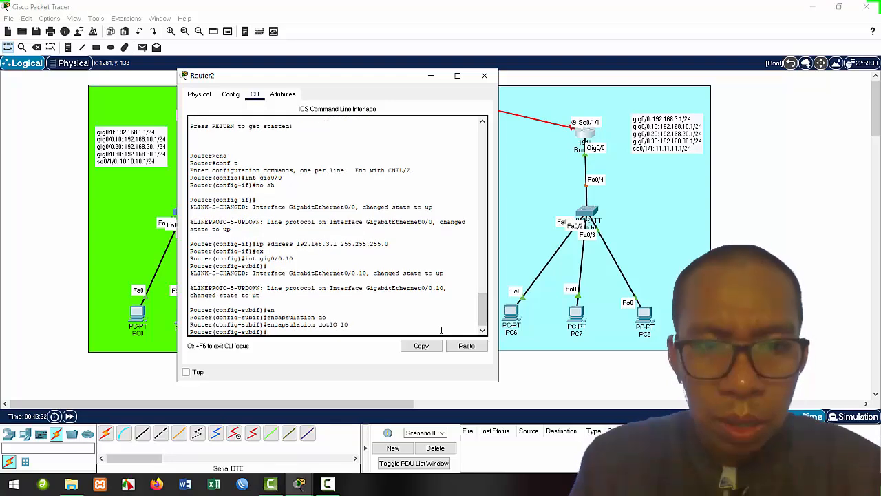
Give Router2's gig0/0.10 the IP address 192.168.10.1 with mask 255.255.255.0 and exit the subinterface configuration.
key(Up)
key(Up)
key(Up)
key(Up)
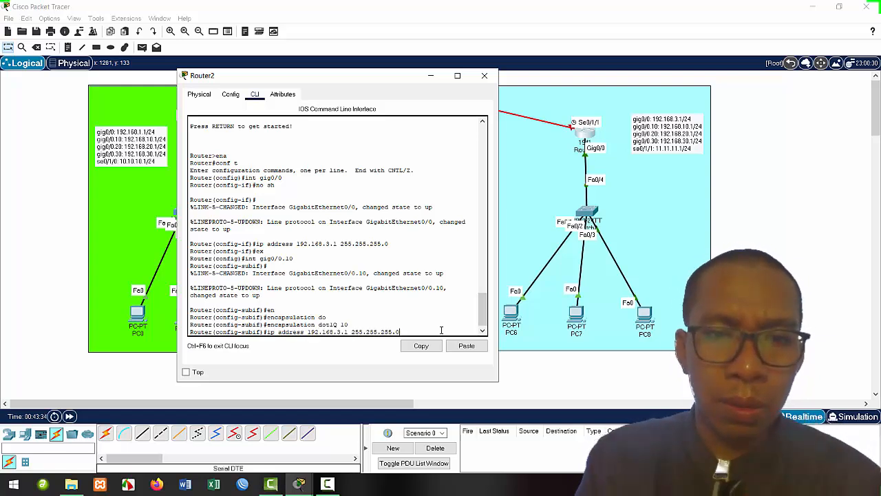
key(Left)
key(Left)
key(Left)
key(Left)
key(Left)
key(Left)
key(Left)
key(Left)
key(Left)
key(Left)
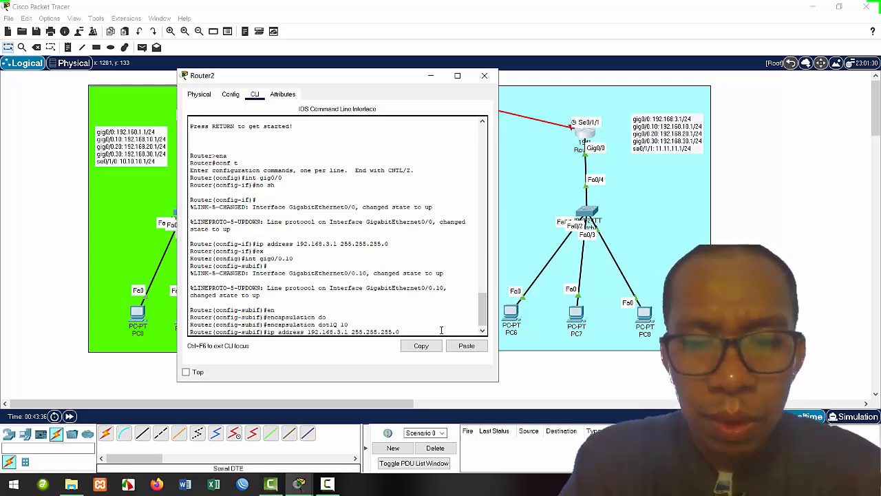
key(BackSpace)
text(10)
key(Return)
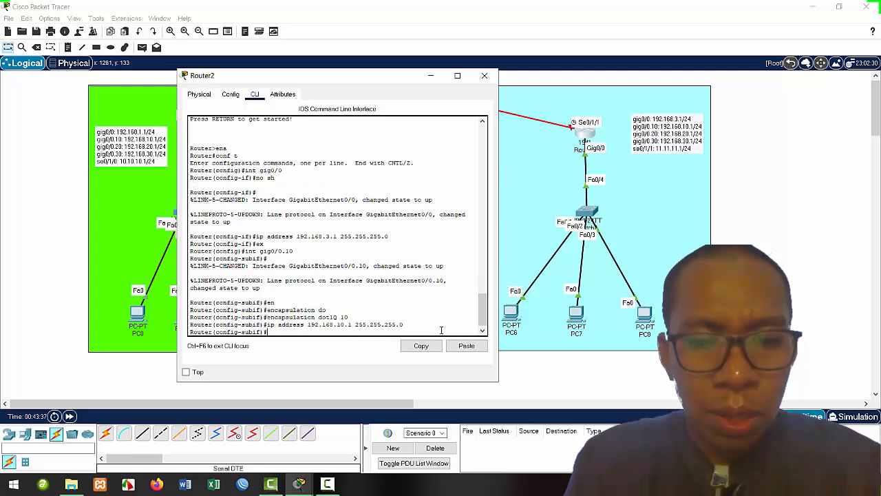
text(ex)
key(Return)
Create subinterface gig0/0.20 on Router2 and set its encapsulation to dot1Q 20.
text(int gig0/0.2)
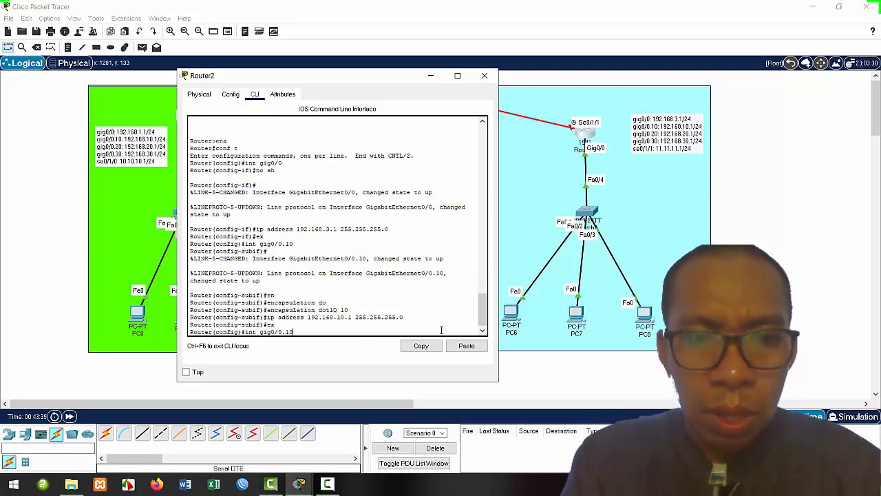
text(0)
key(Return)
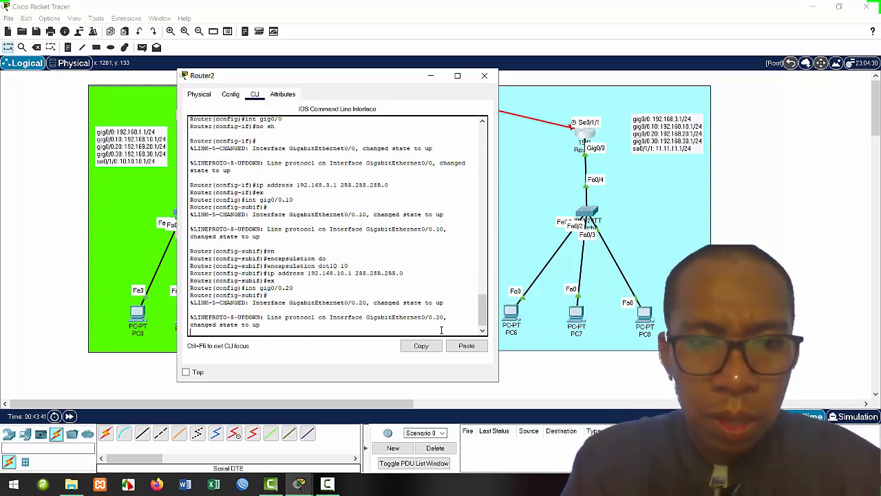
key(Return)
key(Up)
key(Up)
key(Up)
key(Up)
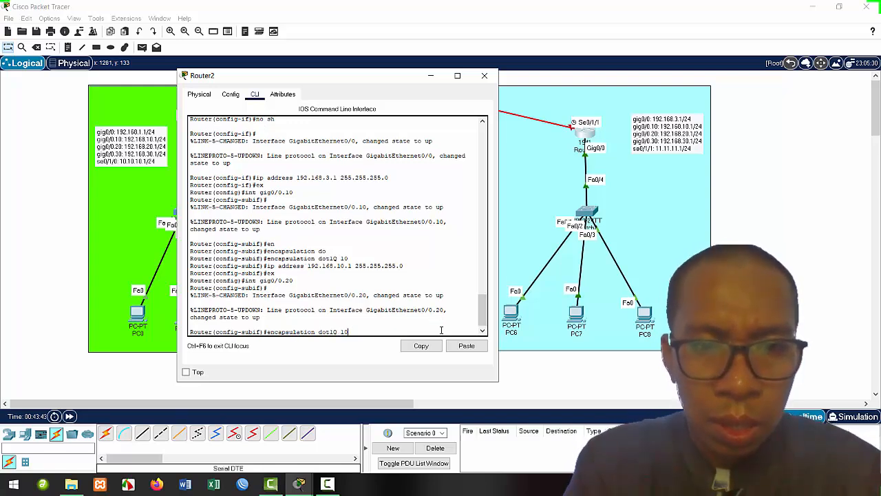
key(BackSpace)
key(BackSpace)
text(20)
key(Return)
Give Router2's gig0/0.20 the IP address 192.168.20.1 with mask 255.255.255.0 and exit the subinterface configuration.
key(Up)
key(Up)
key(Up)
key(Up)
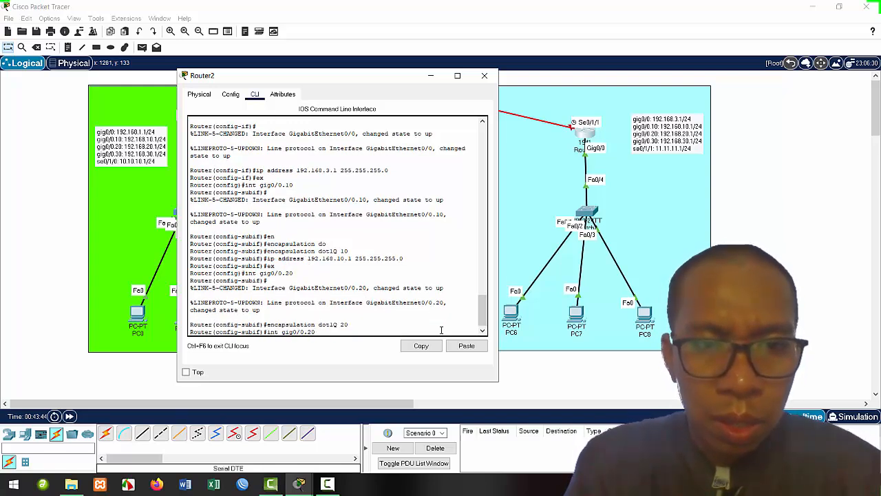
key(Left)
key(Left)
key(Left)
key(Left)
key(Left)
key(Left)
key(Left)
key(Left)
key(Left)
key(Left)
key(Left)
key(Left)
key(Left)
key(Left)
key(Left)
key(Left)
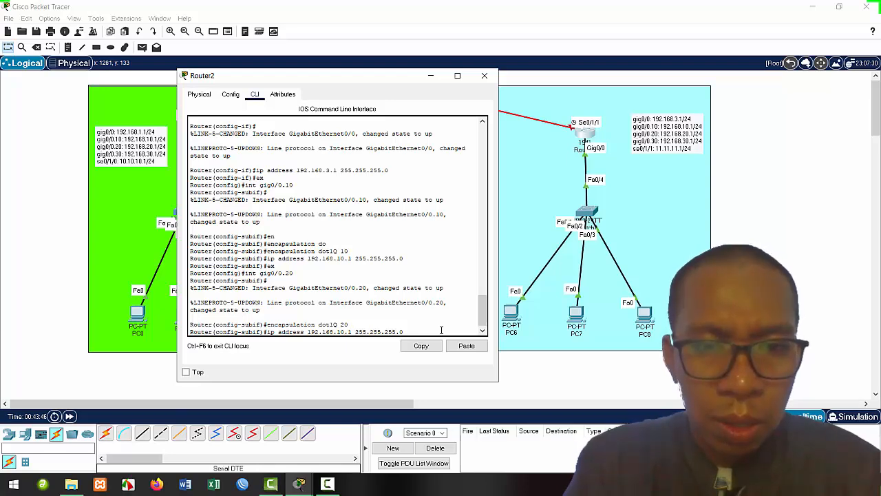
key(BackSpace)
key(BackSpace)
text(20)
key(Return)
text(ex)
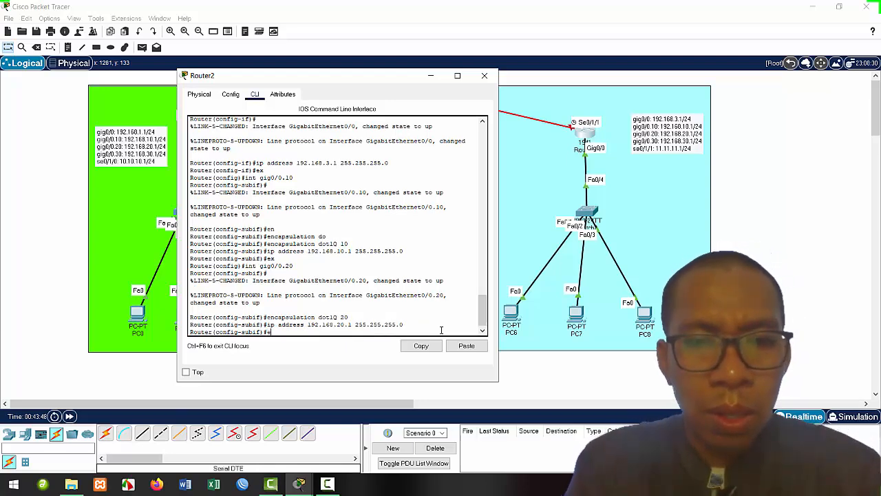
key(Return)
Create subinterface gig0/0.30 on Router2 and set its encapsulation to dot1Q 30.
key(Up)
key(Up)
key(Up)
key(Up)
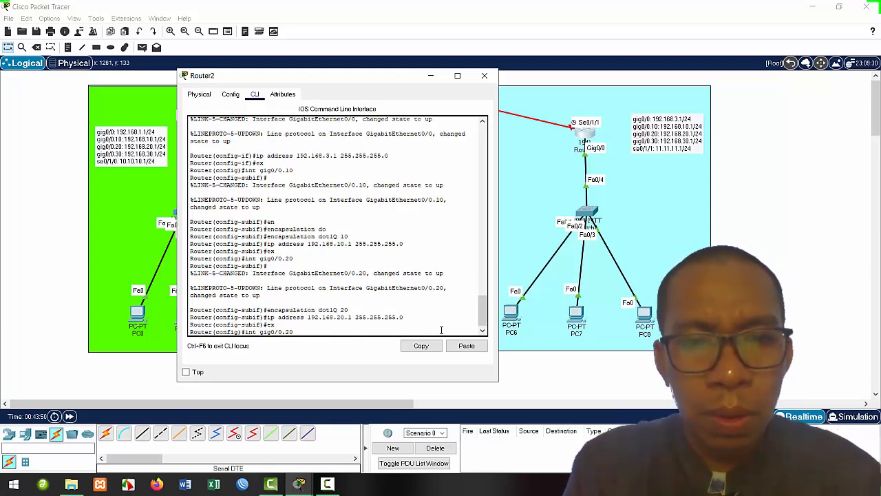
key(Left)
key(Return)
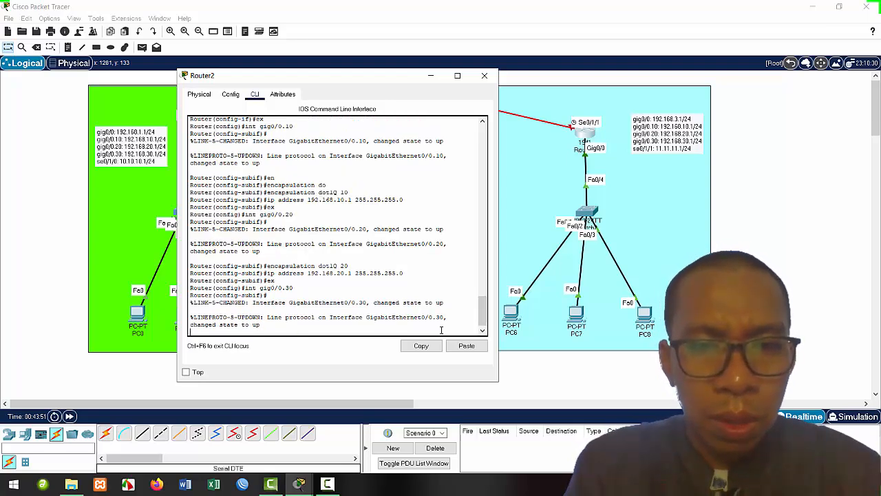
key(Up)
key(Up)
key(Up)
key(Up)
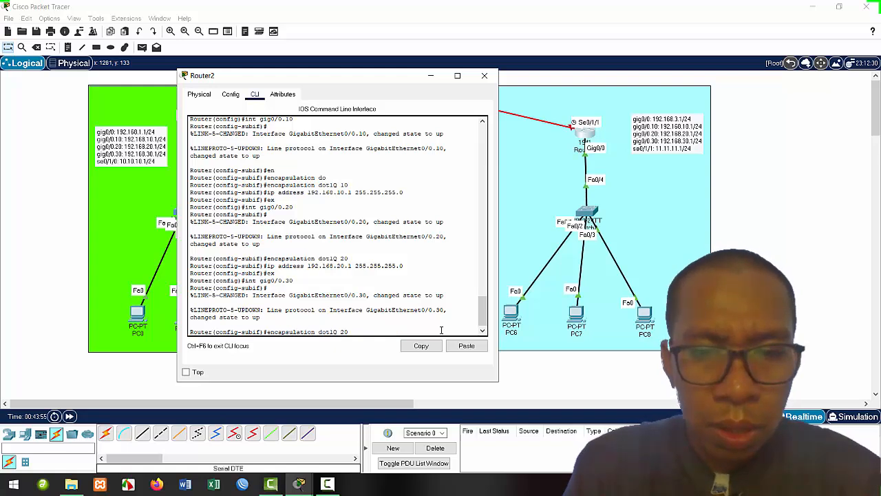
key(BackSpace)
key(BackSpace)
text(30)
key(Return)
Give Router2's gig0/0.30 the IP address 192.168.30.1 with mask 255.255.255.0 and exit the subinterface configuration.
key(Up)
key(Up)
key(Up)
key(Up)
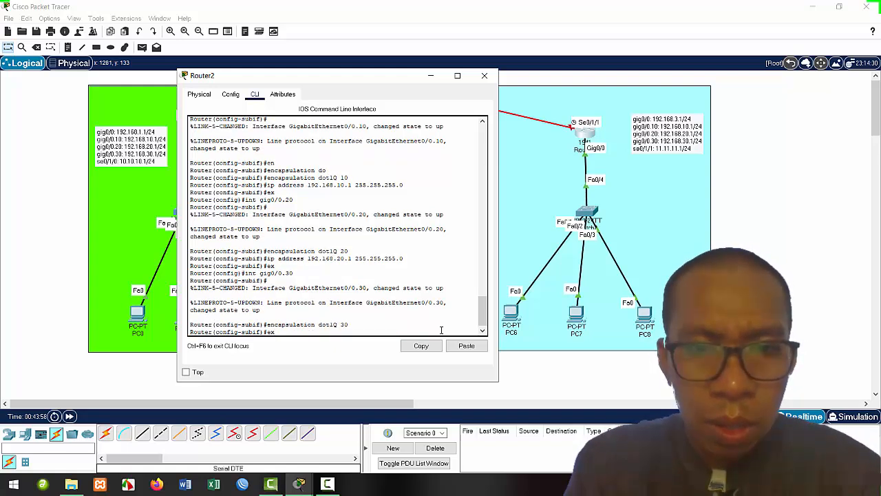
key(Left)
key(Left)
key(Left)
key(Left)
key(Left)
key(Left)
key(Left)
key(Left)
key(Left)
key(Left)
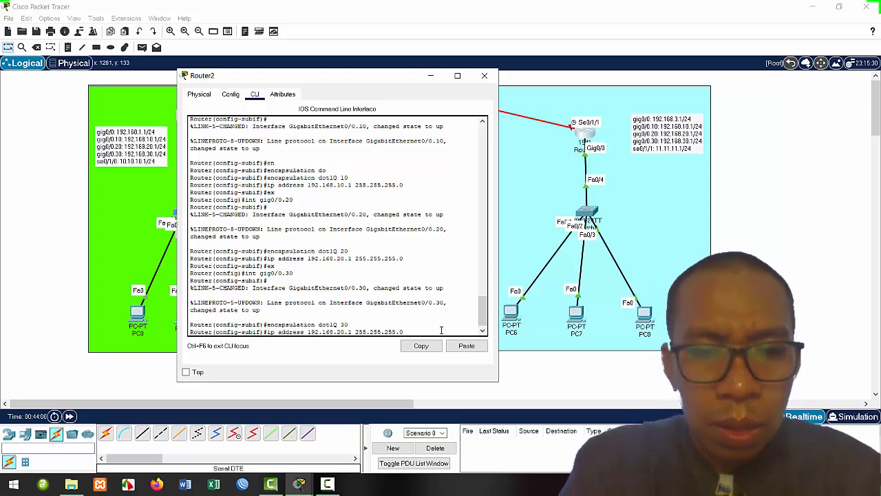
key(BackSpace)
key(BackSpace)
text(30)
key(Return)
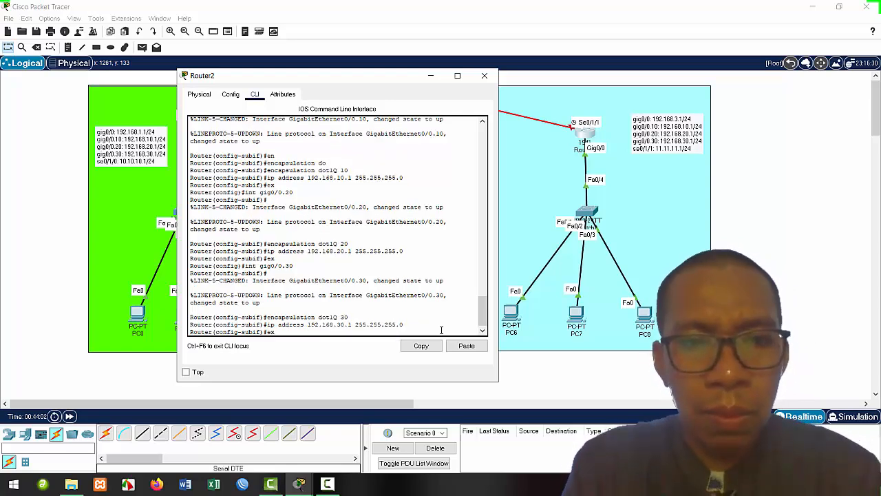
text(ex)
key(Return)
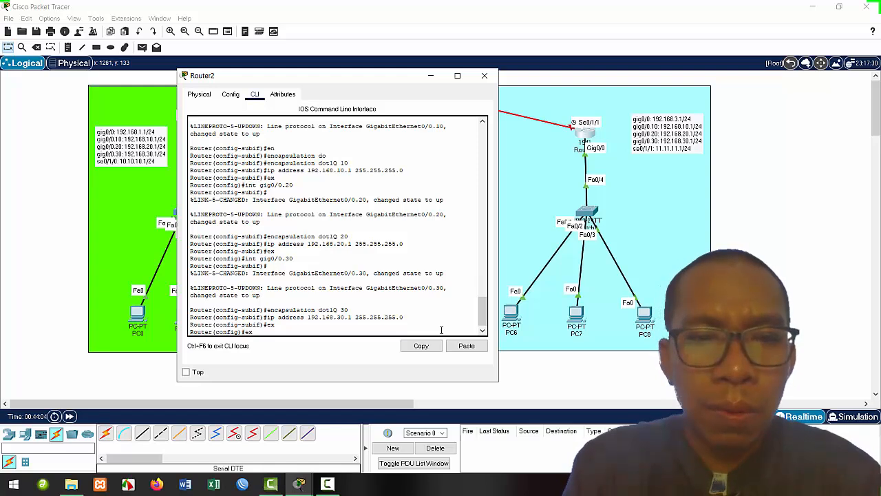
key(Up)
key(Up)
key(Up)
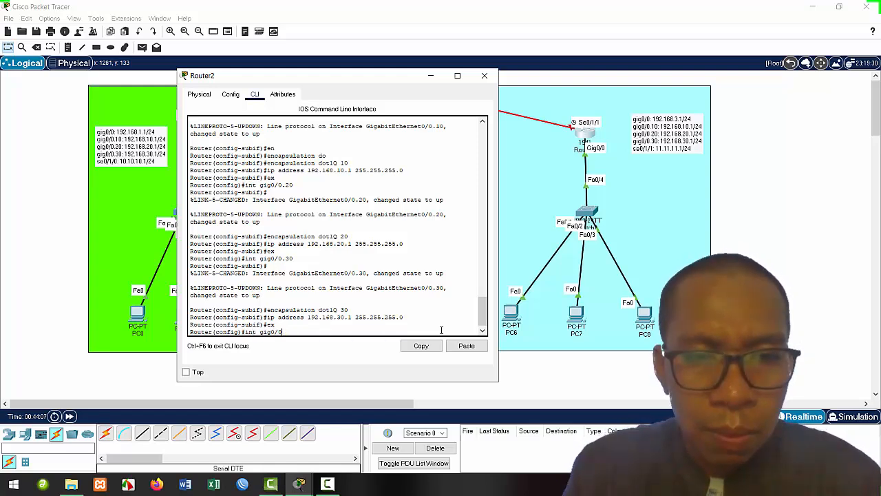
text(1/0)
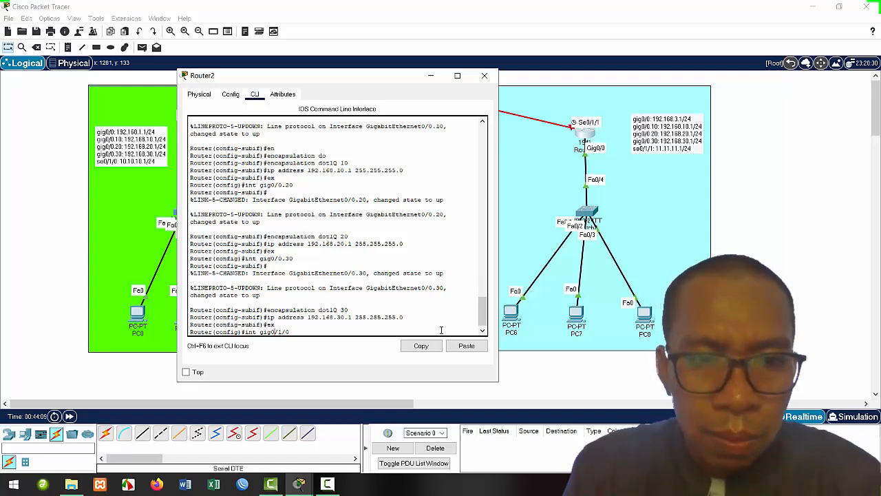
key(BackSpace)
key(BackSpace)
key(BackSpace)
key(BackSpace)
key(BackSpace)
key(BackSpace)
key(BackSpace)
key(BackSpace)
text(se0/1/0)
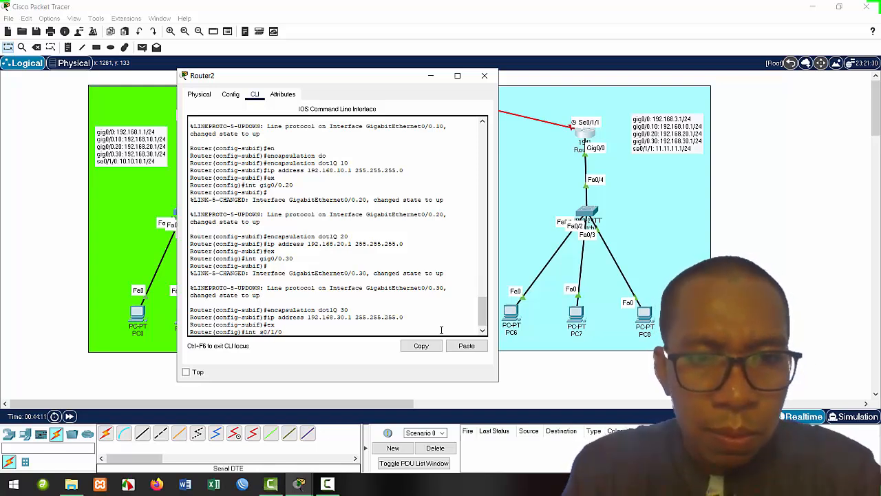
key(Return)
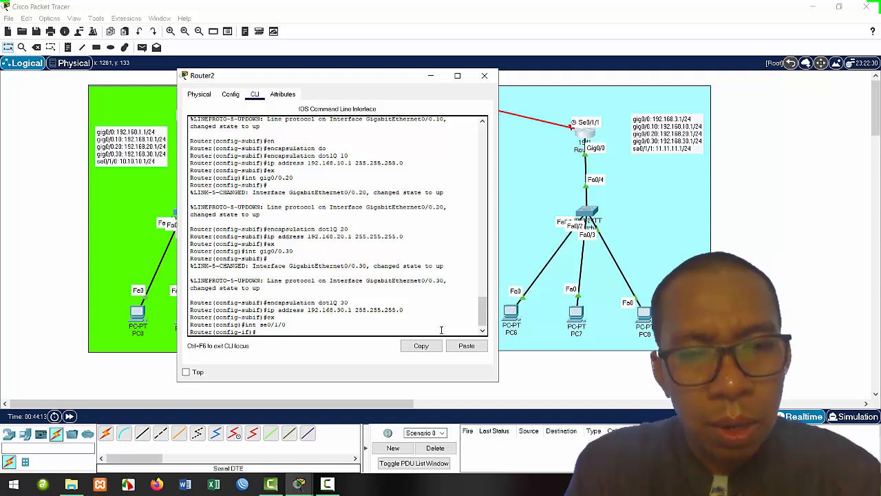
text(ex)
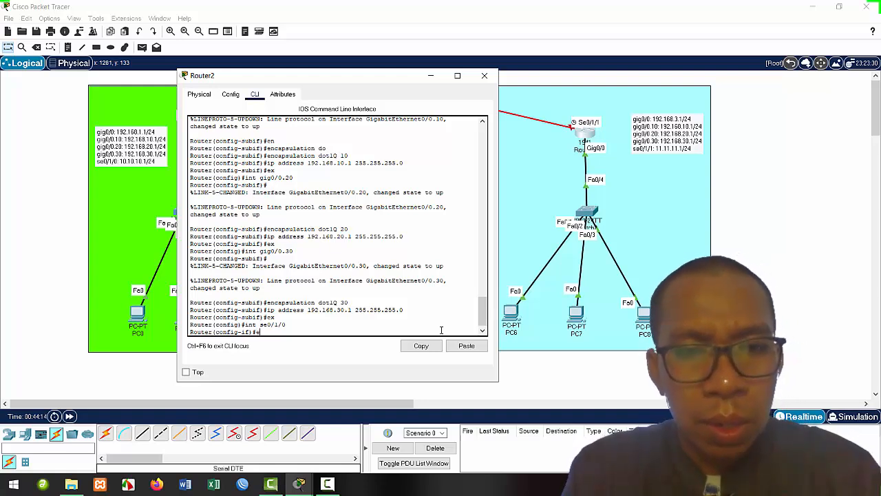
key(Return)
Enable Router2's serial interface se0/1/1 with no shutdown.
text(int se0/1/0)
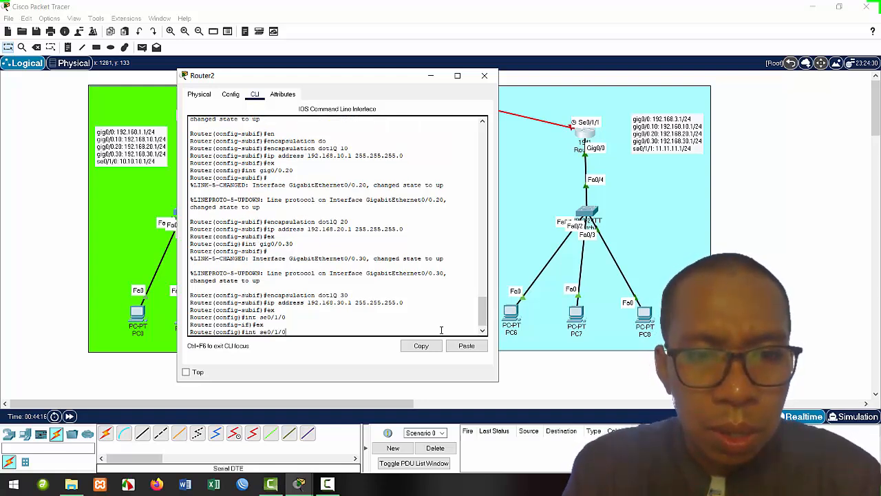
key(BackSpace)
text(1)
key(Return)
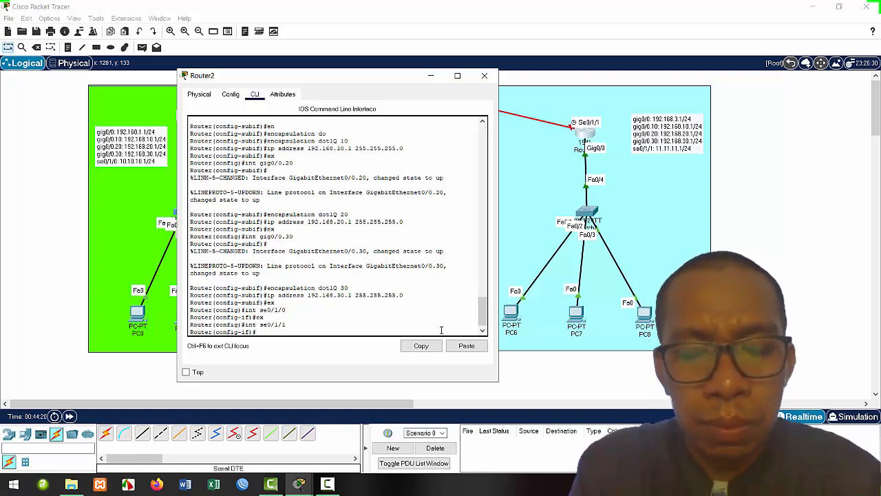
text(sh)
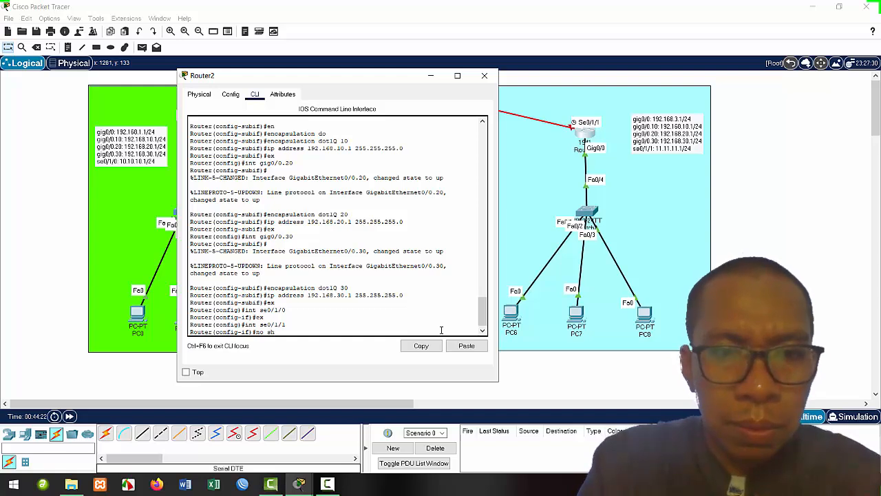
key(Return)
Try to give Router2's se0/1/1 the incomplete IP address 11.11.11 with mask 255.255.255.0.
key(Up)
key(Up)
key(Up)
key(Up)
key(Up)
key(Up)
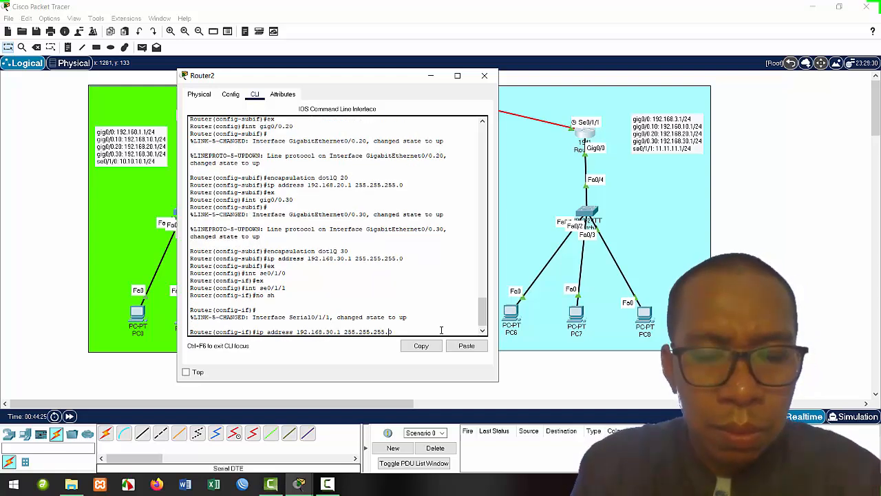
key(Left)
key(Left)
key(BackSpace)
key(BackSpace)
key(BackSpace)
key(BackSpace)
key(BackSpace)
key(BackSpace)
key(BackSpace)
key(BackSpace)
key(BackSpace)
key(BackSpace)
key(BackSpace)
text(1.11.11)
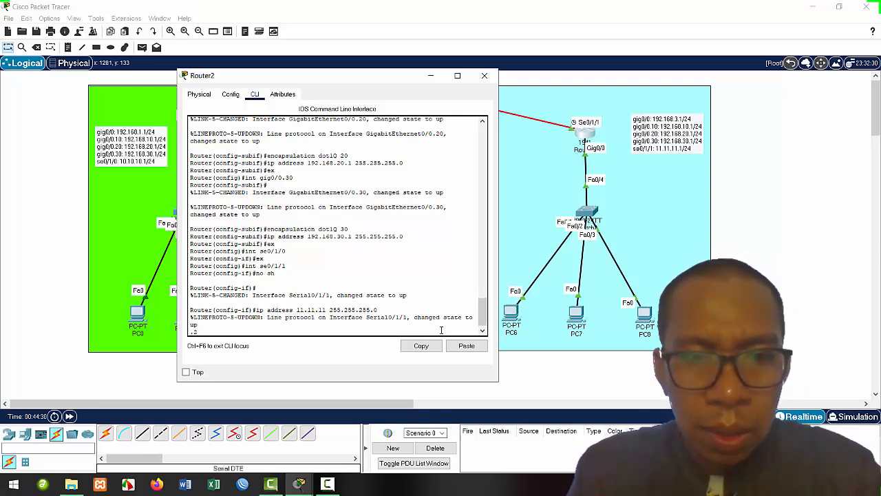
key(BackSpace)
key(BackSpace)
key(Return)
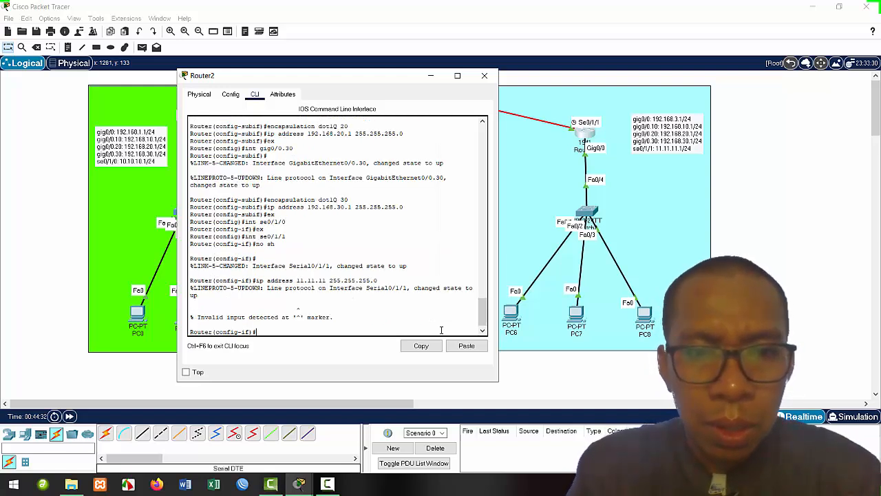
Give Router2's se0/1/1 the IP address 11.11.11.2 with mask 255.255.255.0 and exit the interface configuration.
key(Up)
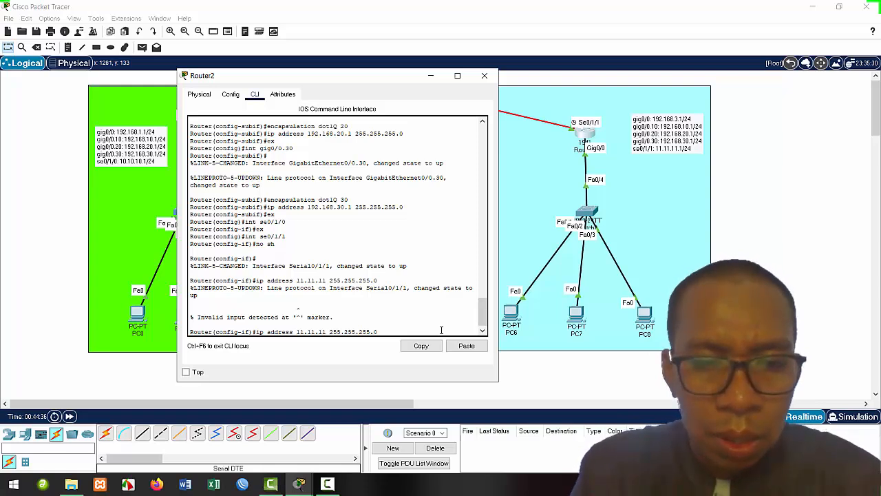
key(Left)
key(Left)
key(Left)
key(Left)
text(.2)
key(Return)
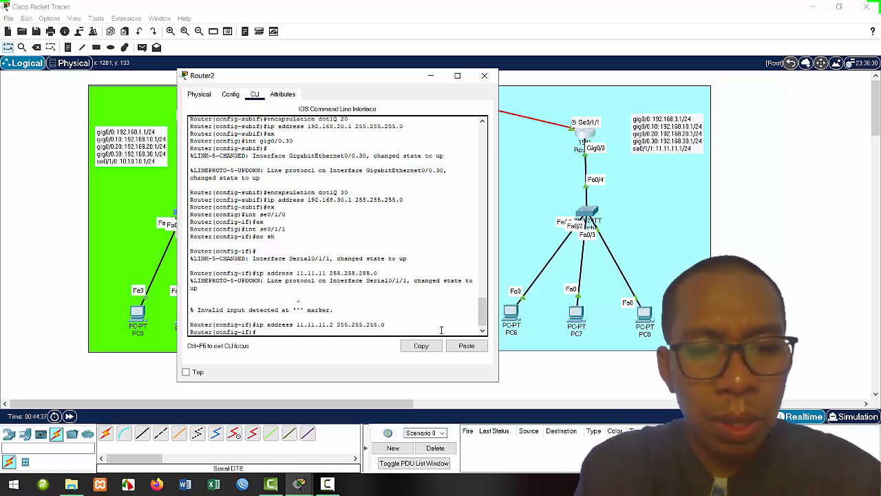
text(ex)
key(Return)
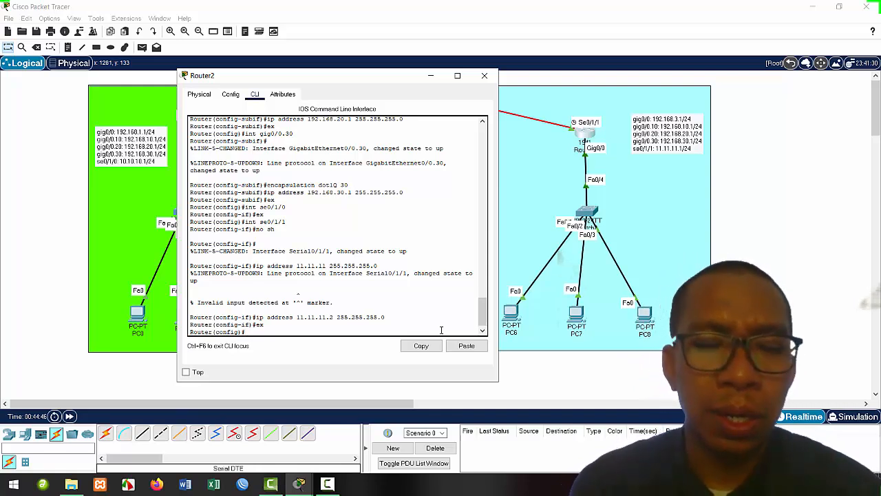
Create DHCP pool a on Router2 and set its default router to 192.168.10.1.
text(ip)
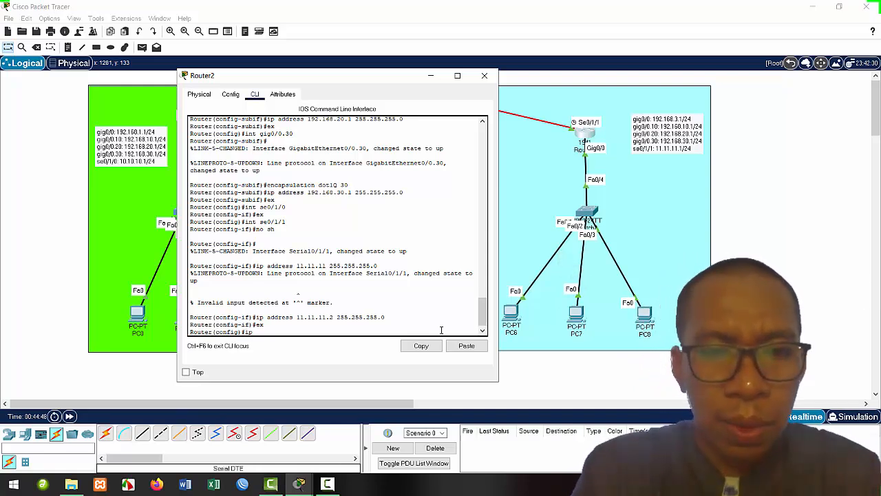
text( dhcp )
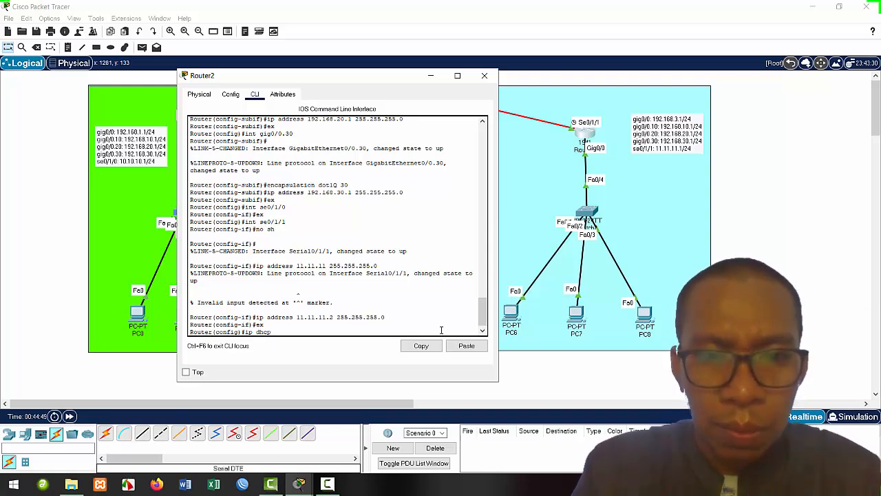
text(pool )
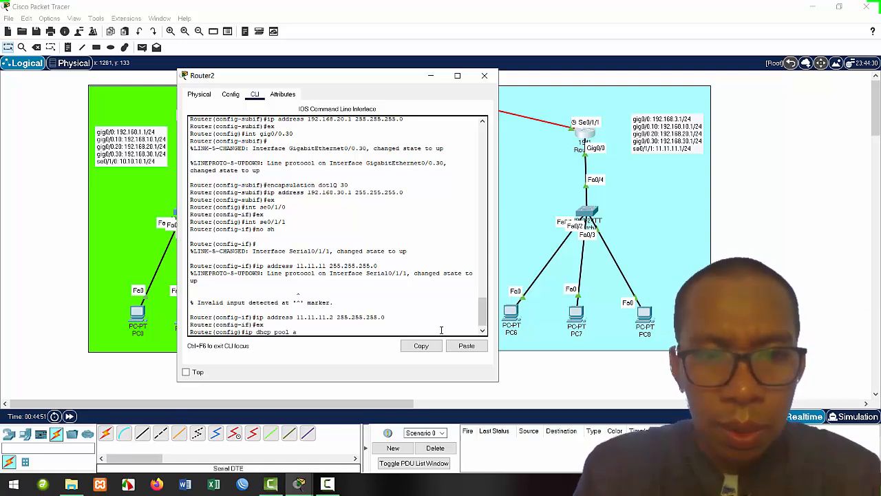
text(a)
key(Return)
text(def)
key(Tab)
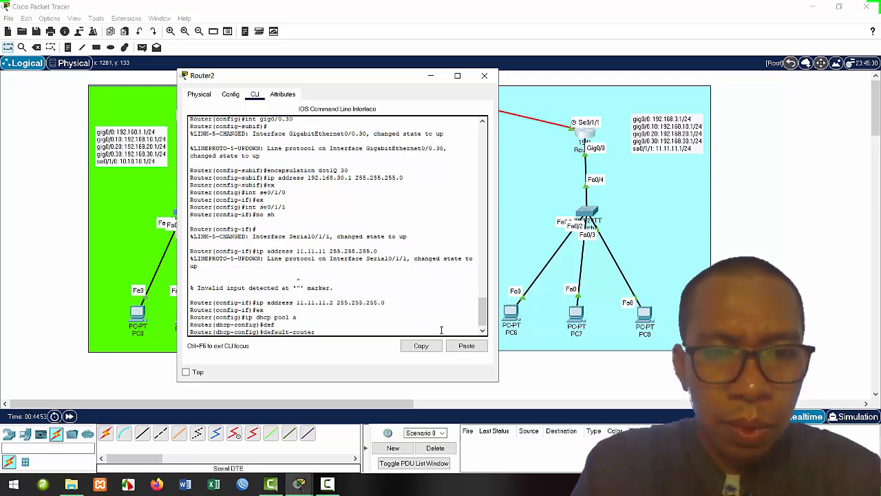
text(192.16)
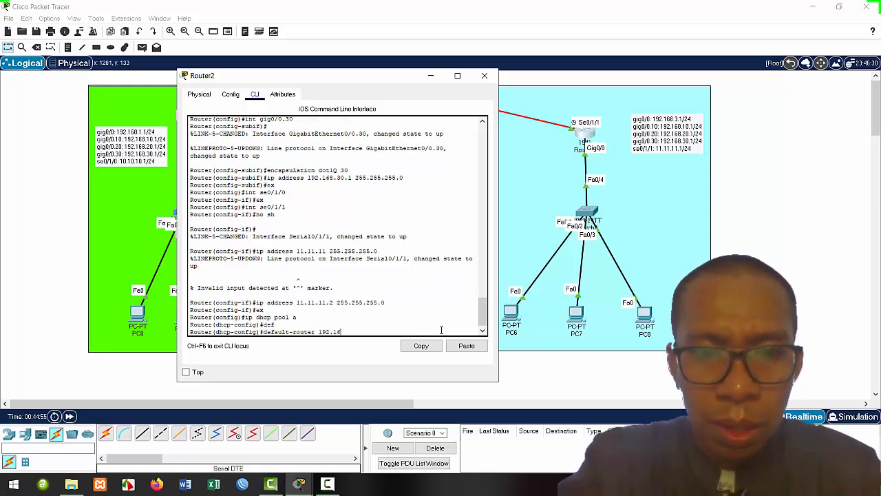
text(8.10.1)
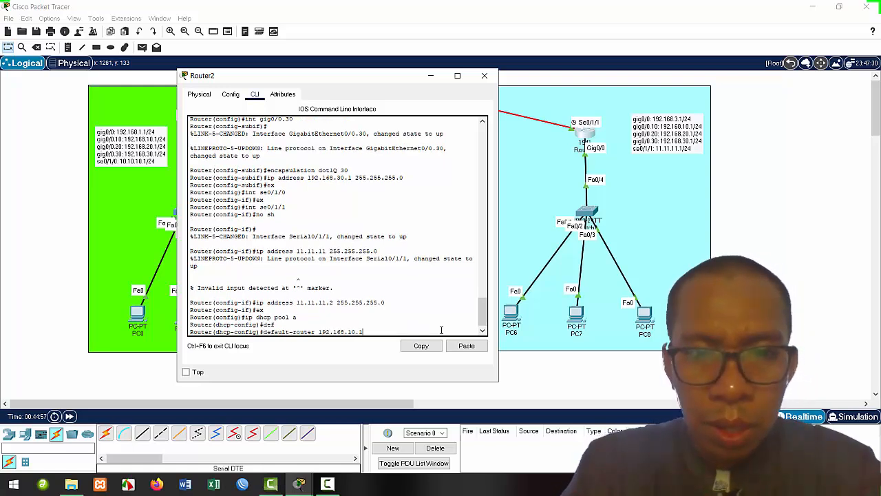
key(Return)
Assign network 192.168.10.0 with mask 255.255.255.0 to Router2's DHCP pool a and exit the pool configuration.
text(bet)
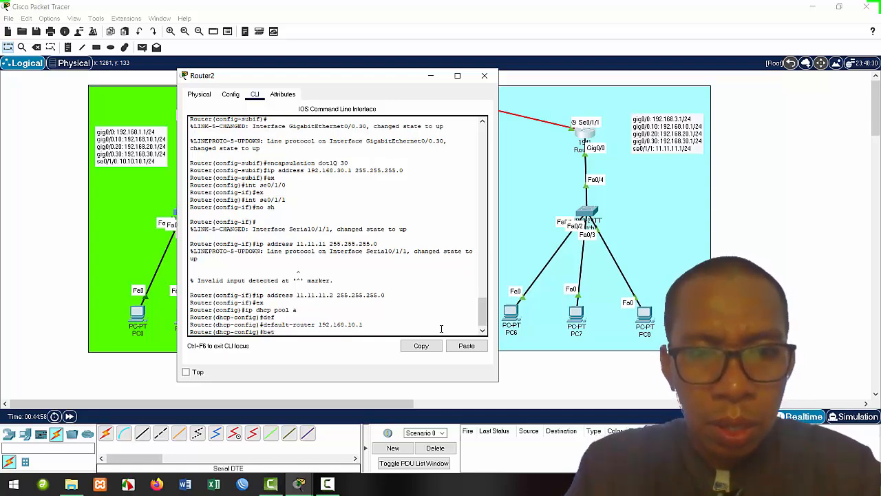
key(Tab)
key(BackSpace)
key(BackSpace)
text(et)
key(Tab)
text(19)
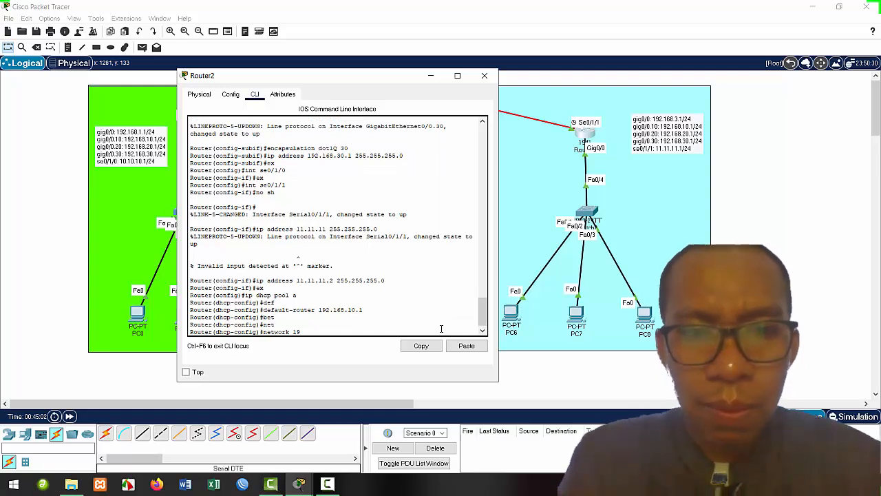
text(2.168.10.0)
text(255)
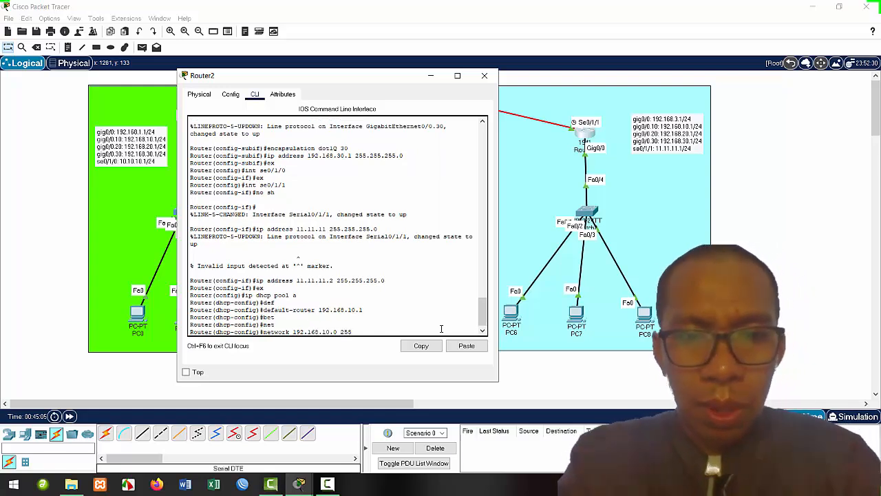
text(.255)
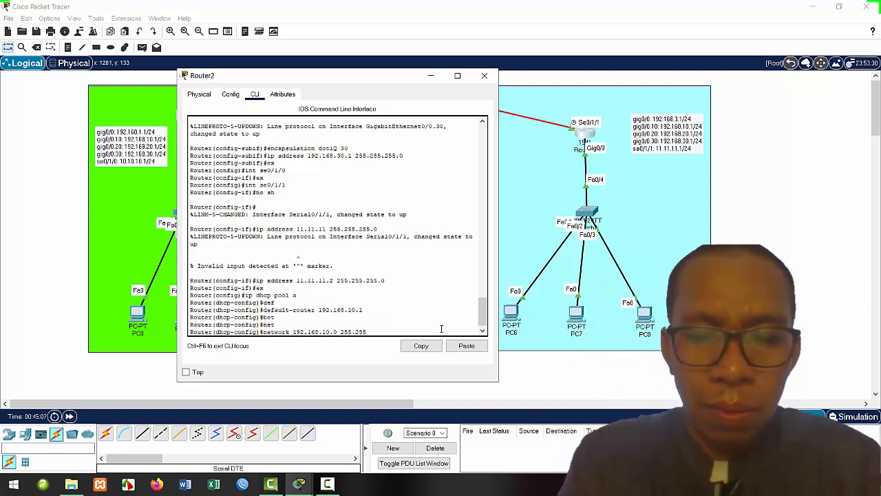
text(.255.0)
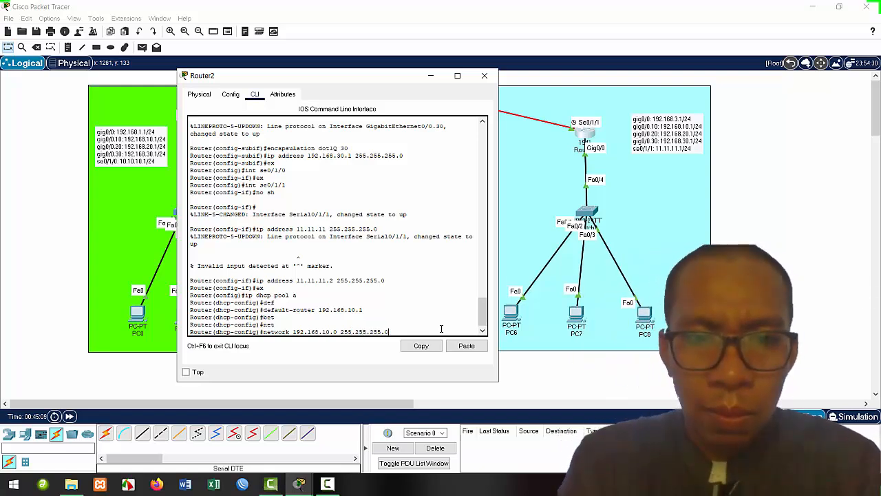
key(Return)
text(ex)
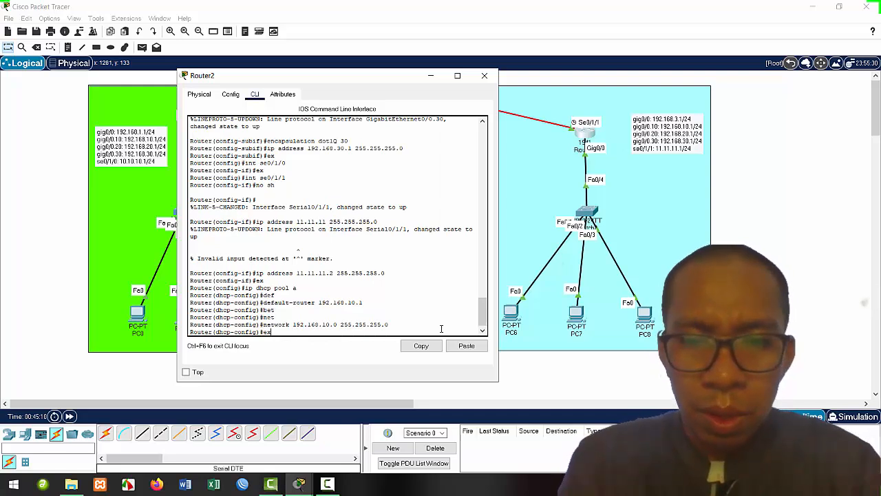
key(Return)
Create DHCP pool b on Router2.
key(Up)
key(Up)
key(Up)
key(Up)
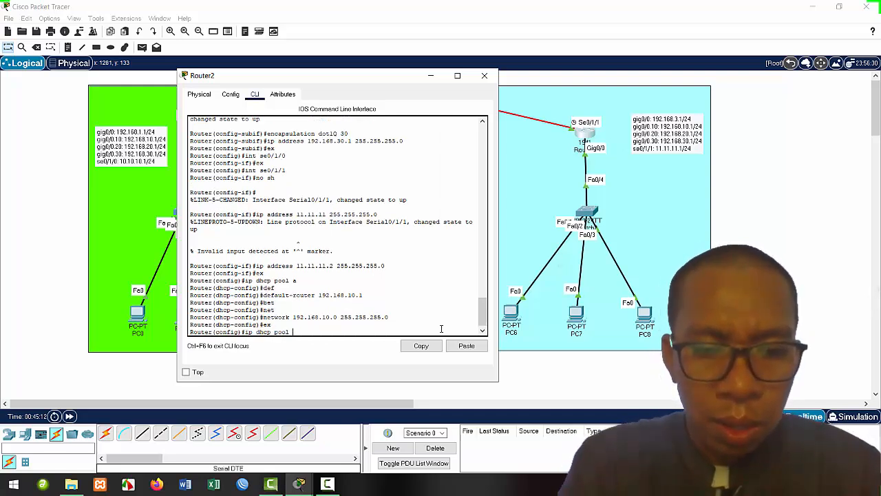
key(BackSpace)
text(b)
key(Return)
Set the default router of DHCP pool b to 192.168.20.1.
key(Up)
key(Up)
key(Up)
key(Up)
key(Up)
key(Up)
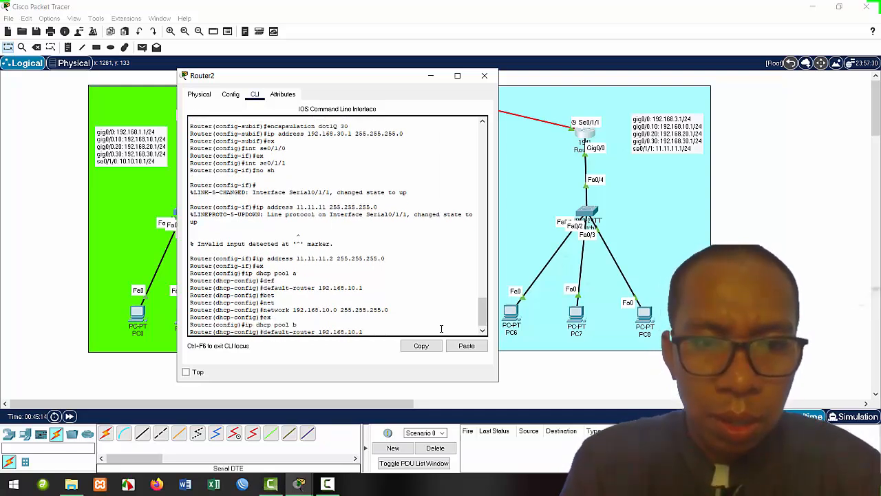
key(Left)
key(Left)
key(BackSpace)
key(BackSpace)
text(20)
key(Return)
Assign network 192.168.20.0 with mask 255.255.255.0 to DHCP pool b and exit the pool configuration.
key(Up)
key(Up)
key(Up)
key(Up)
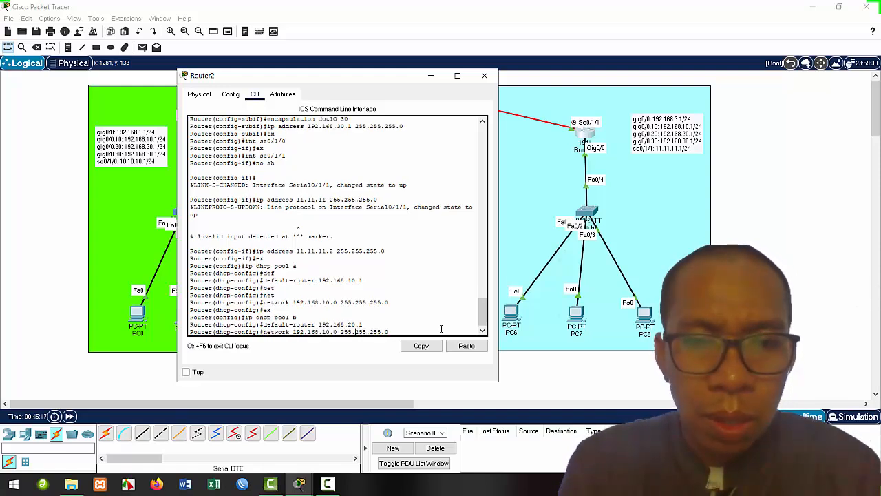
key(Return)
text(ex)
key(Return)
Create DHCP pool c on Router2 and set its default router to 192.168.30.1.
text(ip dhcp pool )
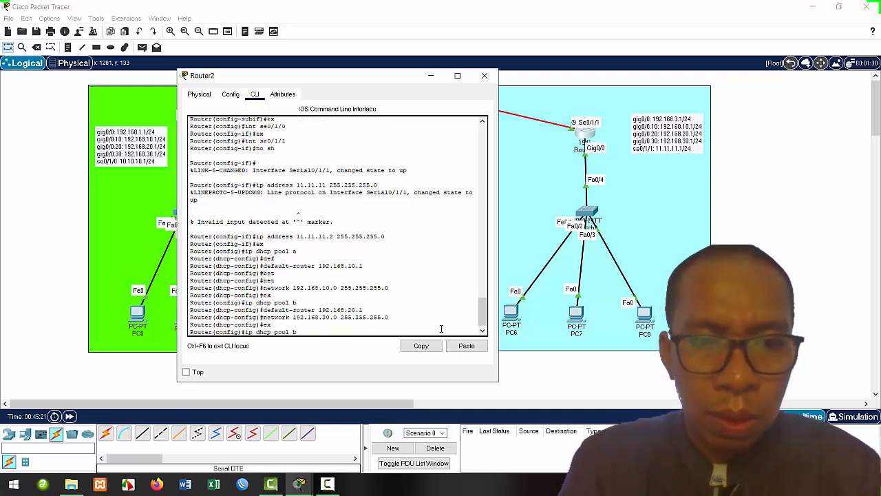
text(c)
key(Return)
key(Up)
key(Up)
key(Up)
key(Up)
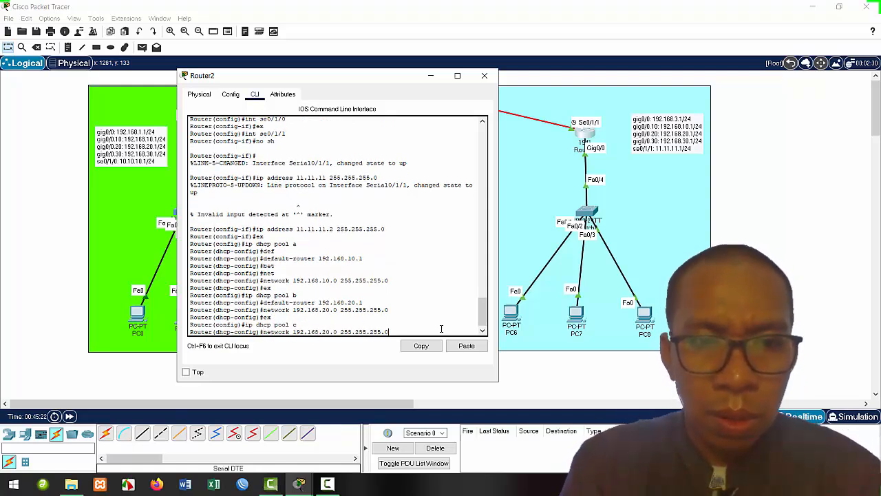
key(BackSpace)
text(3)
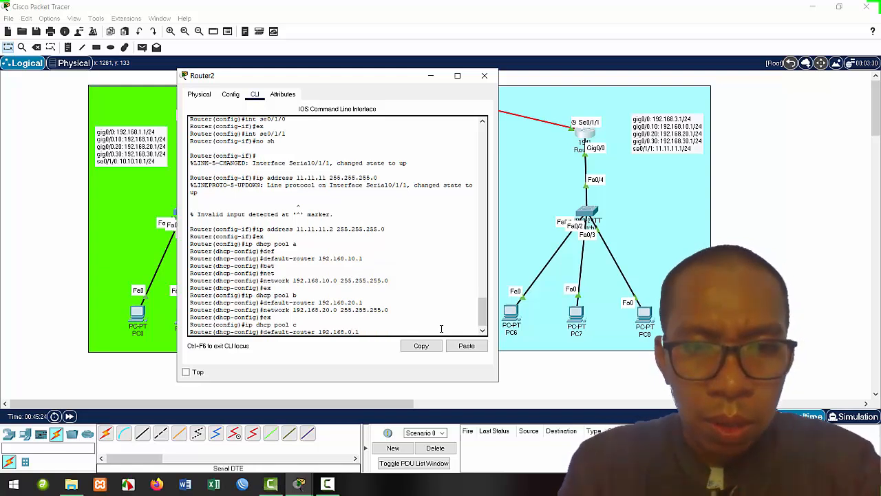
key(Return)
Assign network 192.168.30.0 with mask 255.255.255.0 to DHCP pool c and exit the pool configuration.
key(Up)
key(Up)
key(Up)
key(Up)
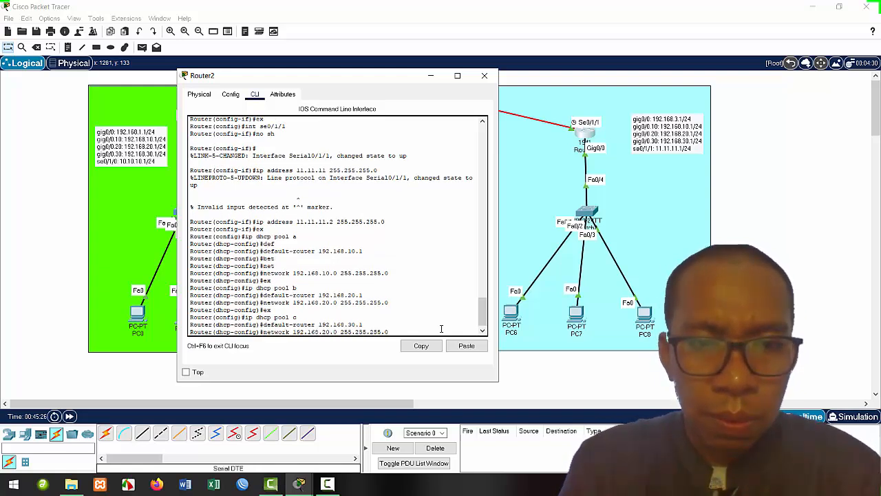
key(BackSpace)
text(3)
key(Return)
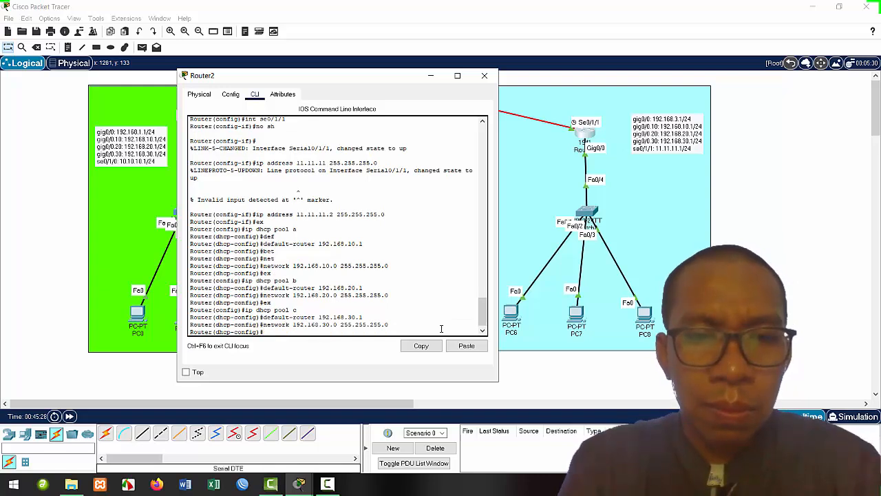
text(ex)
key(Return)
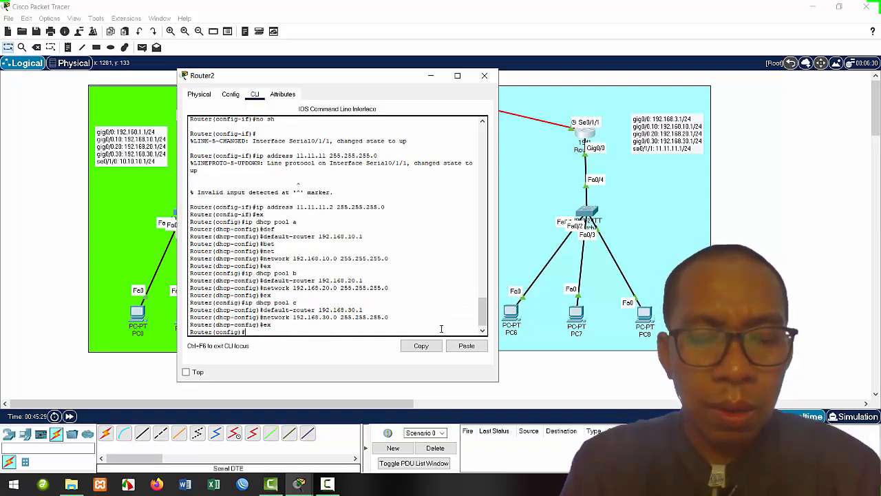
Leave Router2's global configuration mode, save the configuration with wr and close the router's window.
text(e)
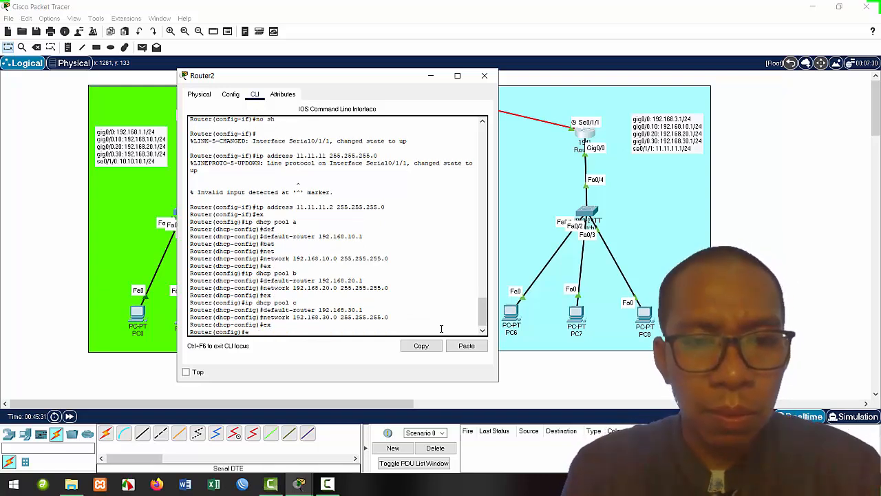
text(x)
key(Return)
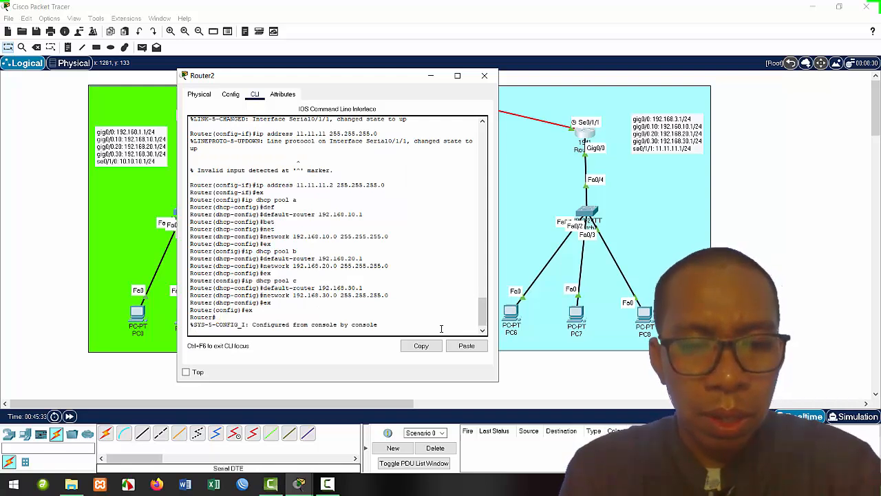
text(wr)
key(Return)
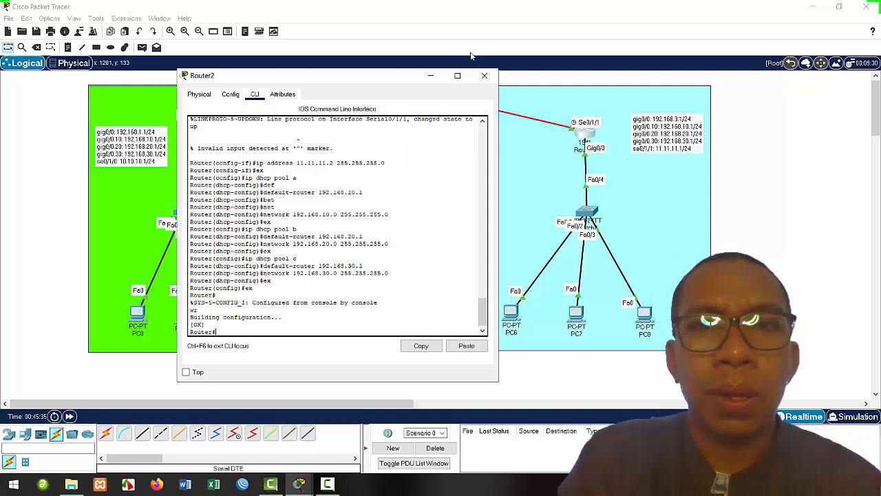
click(483, 75)
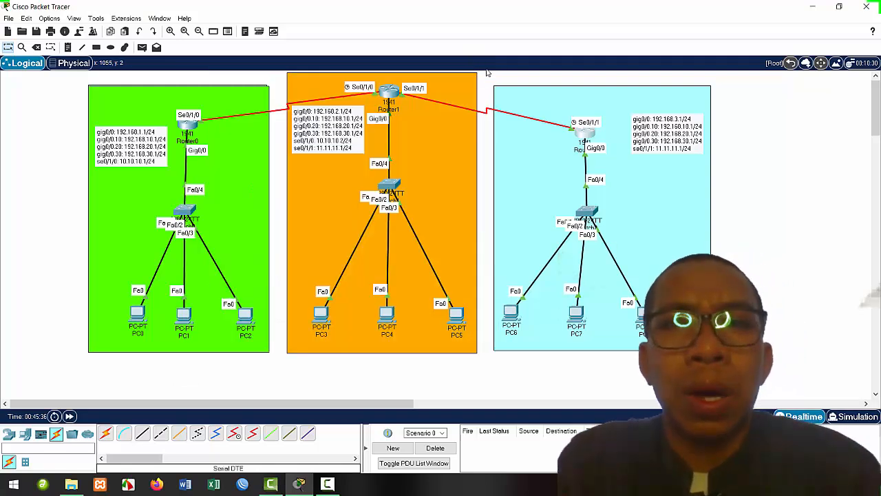
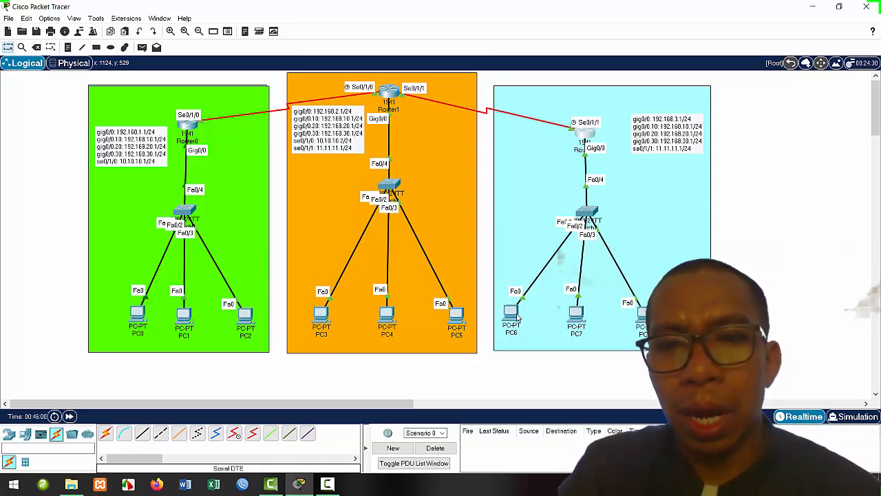
Switch PC6's IPv4 configuration from static to DHCP and close its window.
click(517, 318)
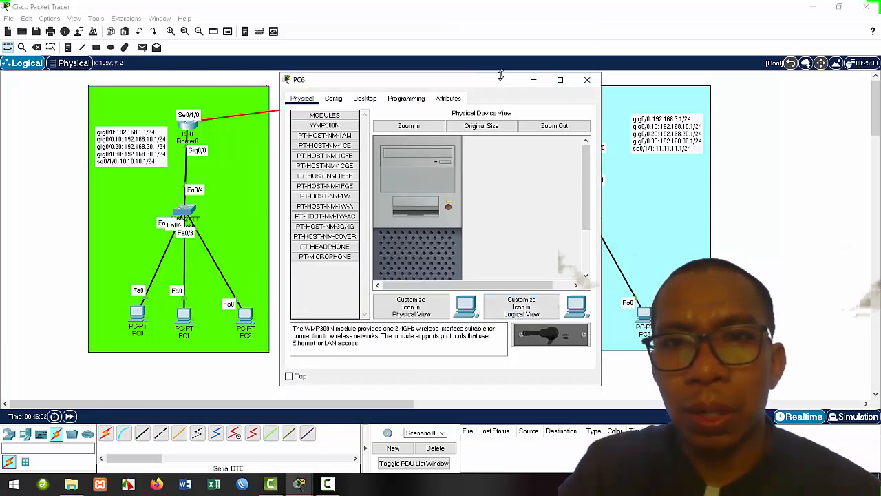
drag(500, 81, 399, 64)
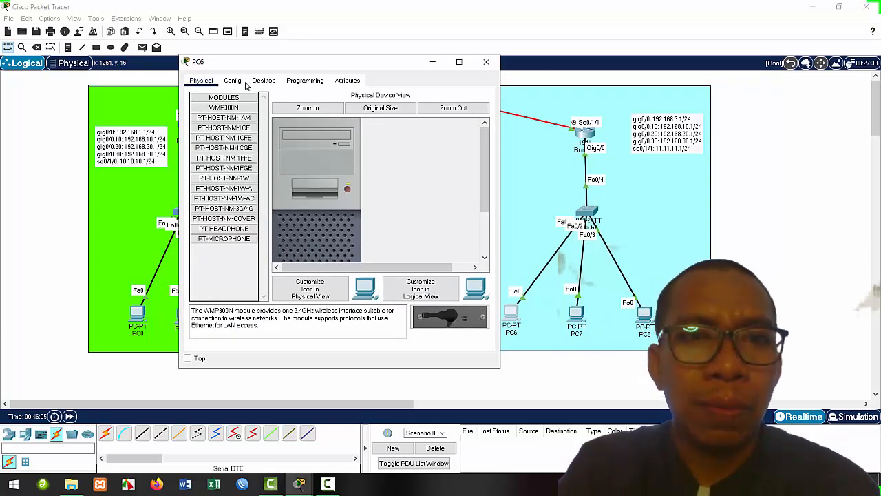
click(271, 83)
scroll(206, 110, up, 2)
click(206, 110)
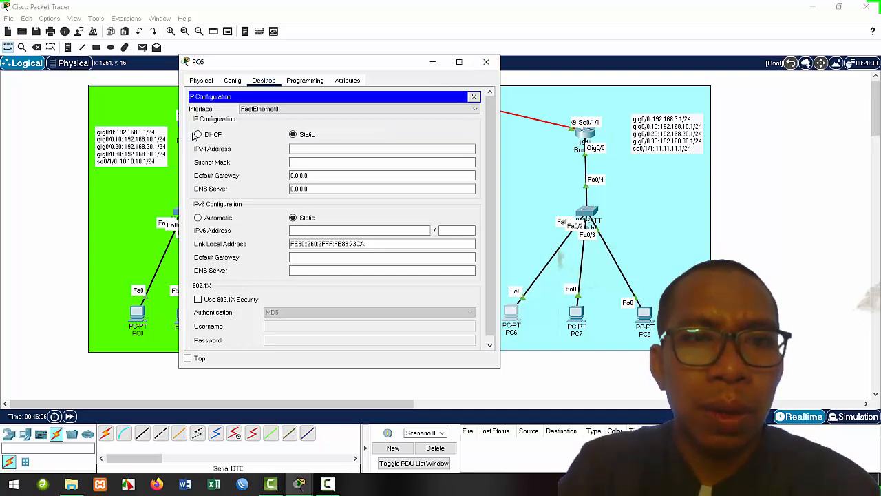
click(198, 134)
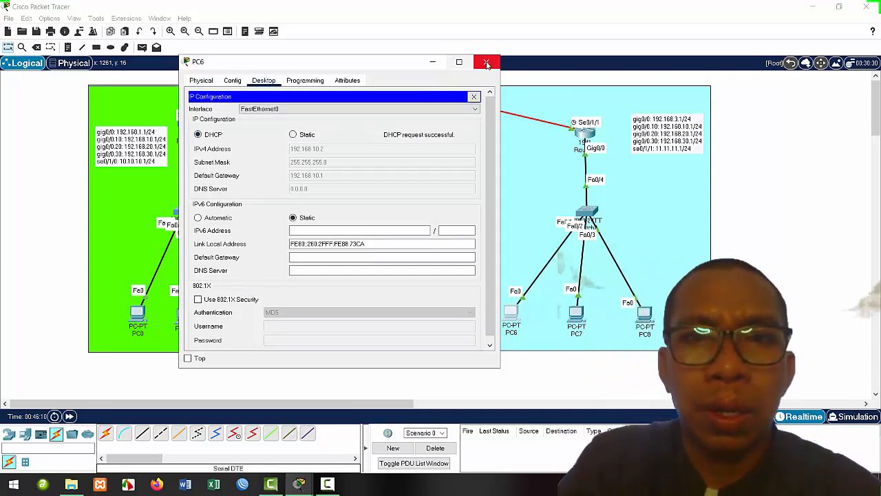
click(486, 62)
Switch PC7's IPv4 configuration from static to DHCP and close its window.
click(576, 314)
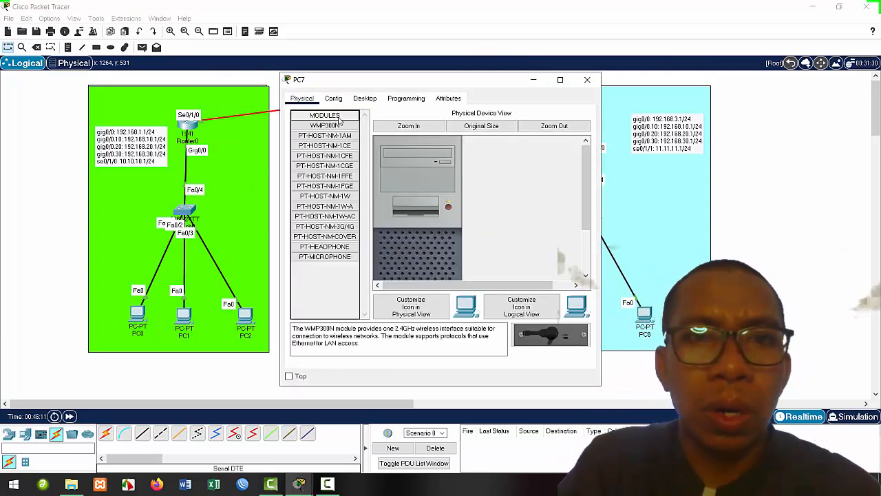
click(366, 98)
click(313, 136)
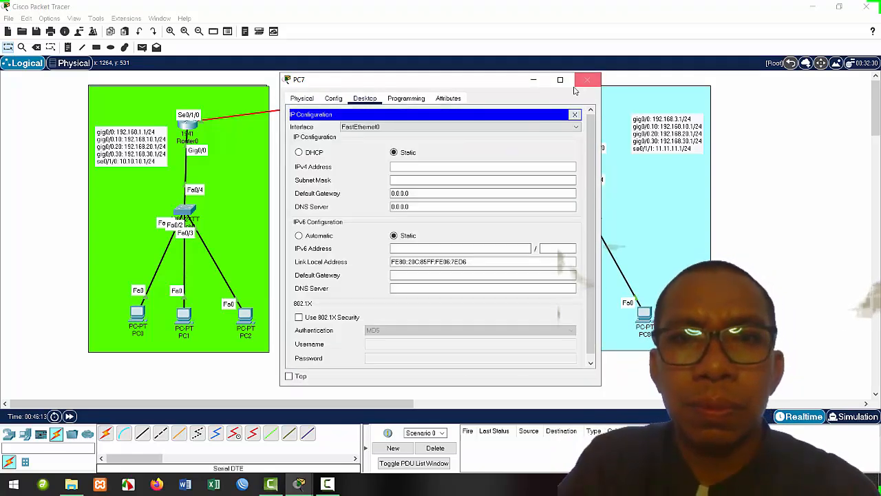
click(299, 152)
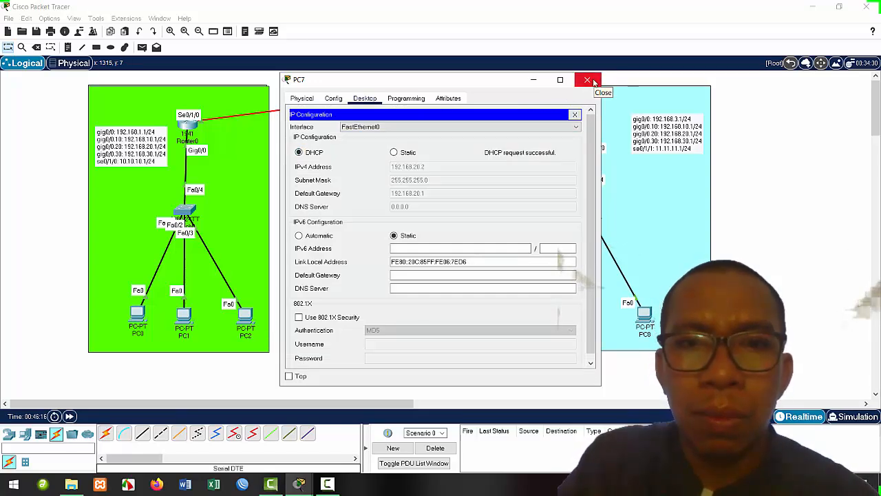
click(587, 80)
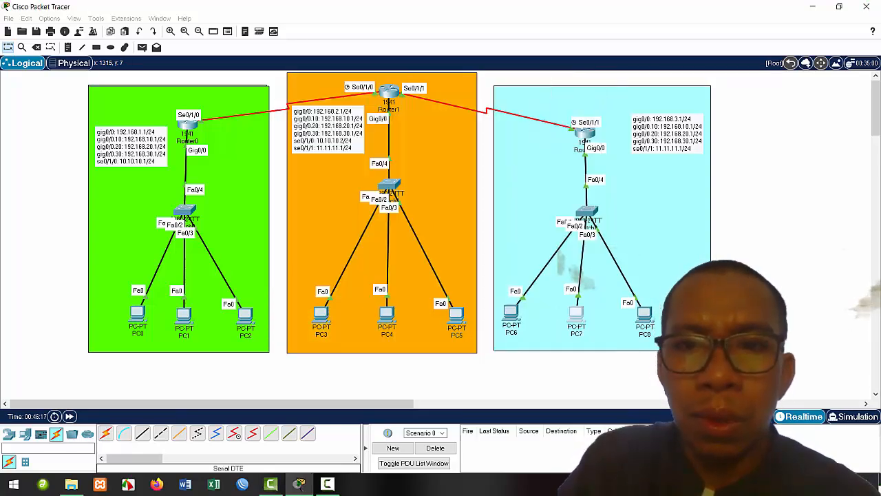
Switch PC8's IPv4 configuration from static to DHCP and close its window.
click(645, 313)
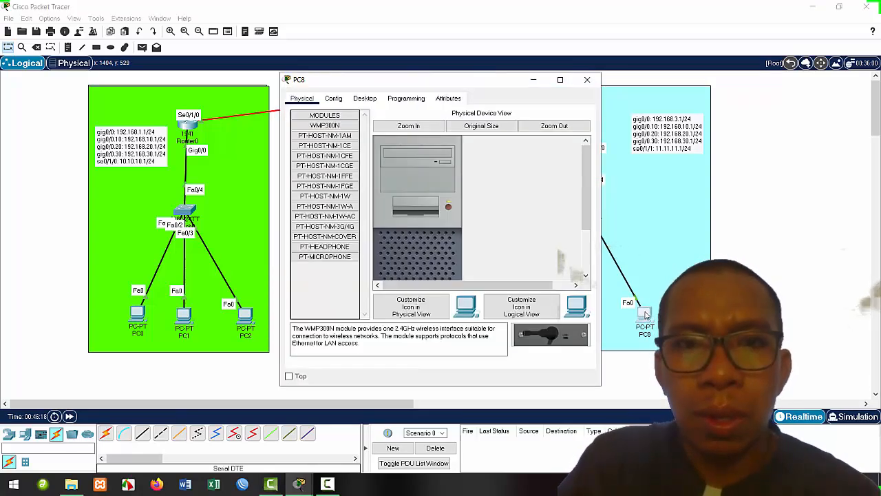
click(365, 100)
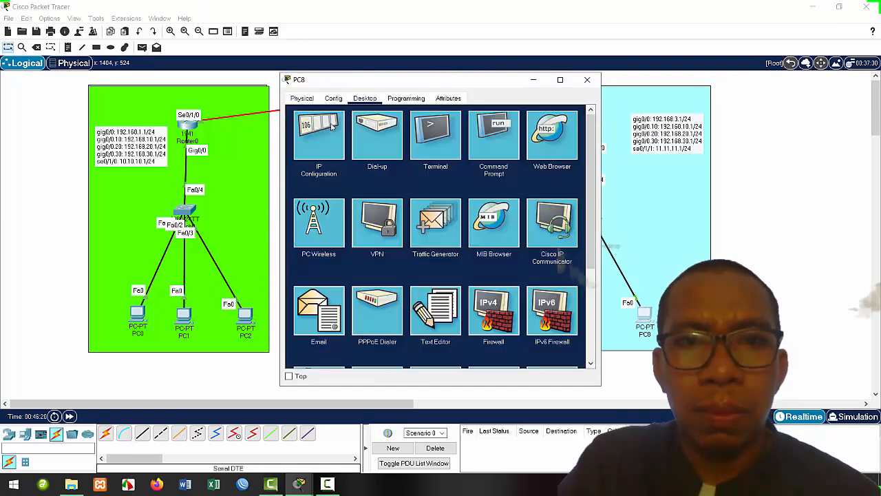
click(320, 134)
click(313, 153)
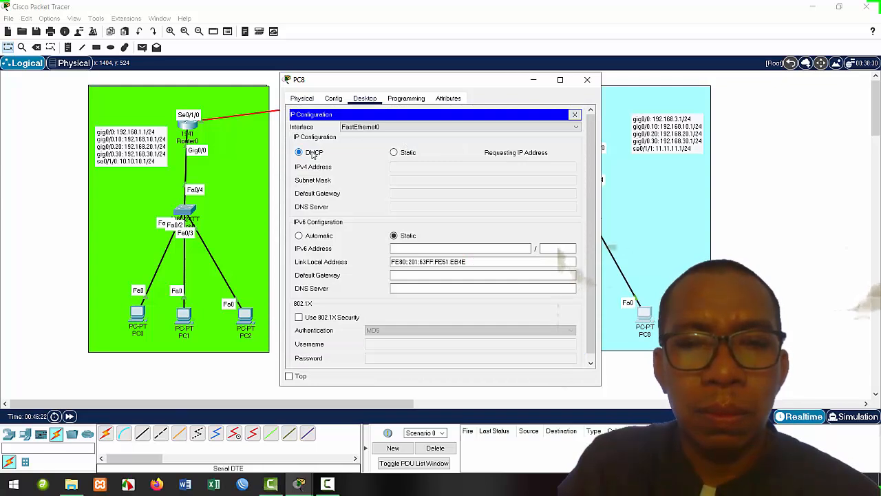
click(587, 80)
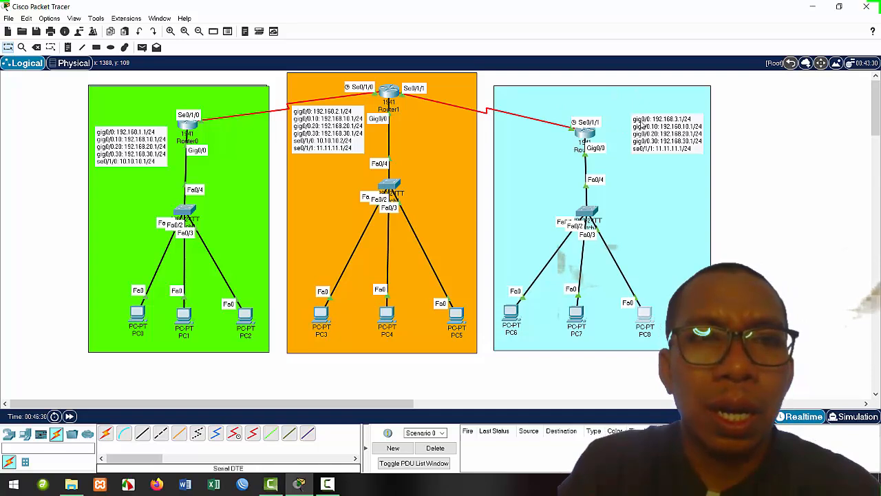
drag(163, 74, 527, 165)
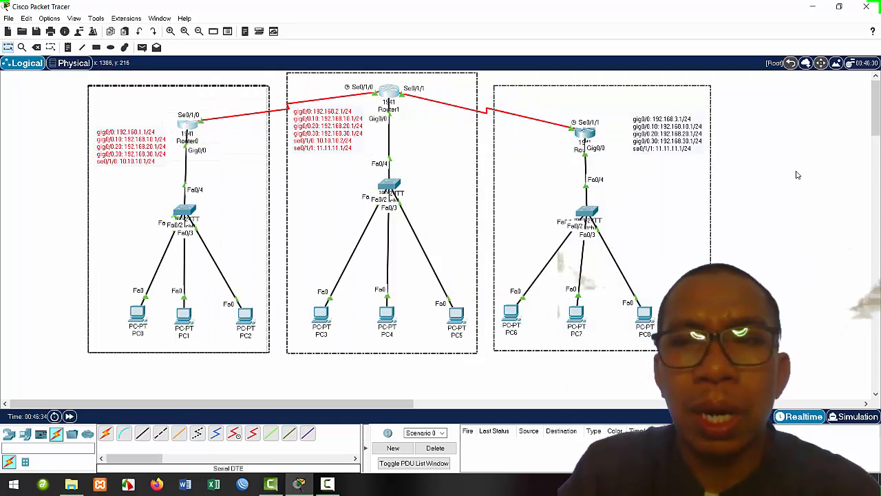
click(753, 184)
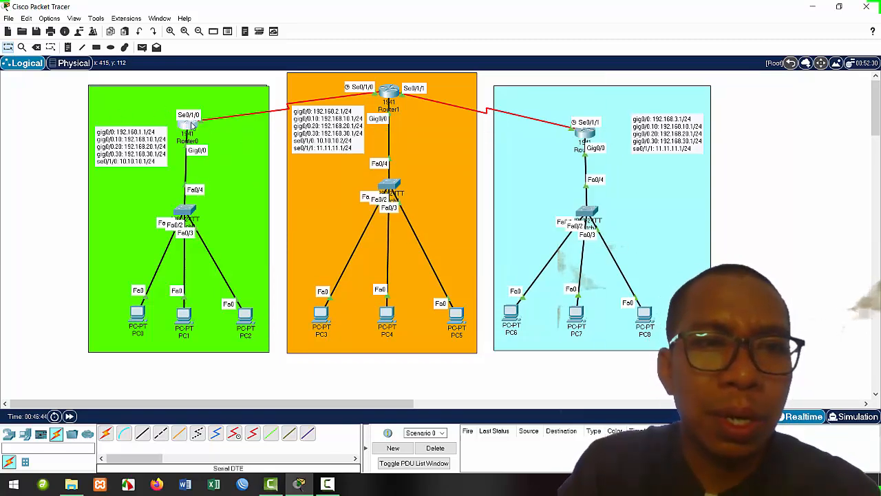
Open Router0's command line, enter privileged and global configuration mode, and start RIP configuration with router rip.
click(189, 125)
mouse_move(381, 81)
mouse_down()
mouse_move(344, 82)
mouse_move(374, 83)
mouse_up()
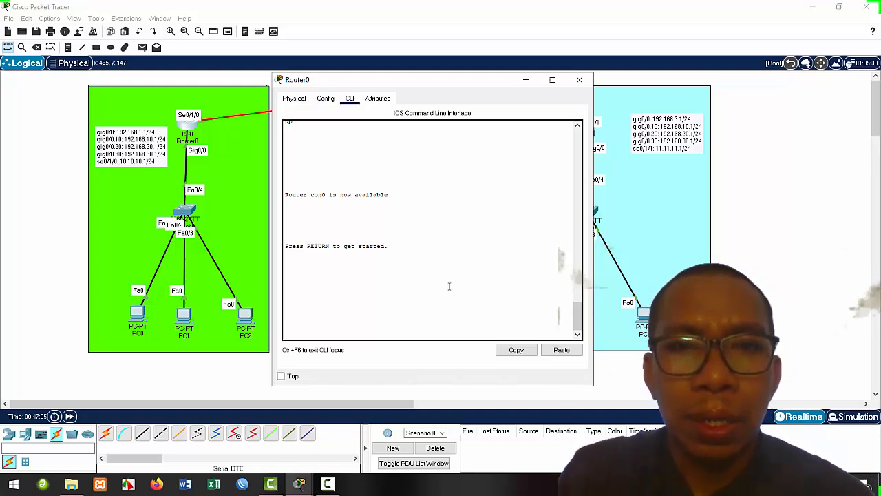
key(Return)
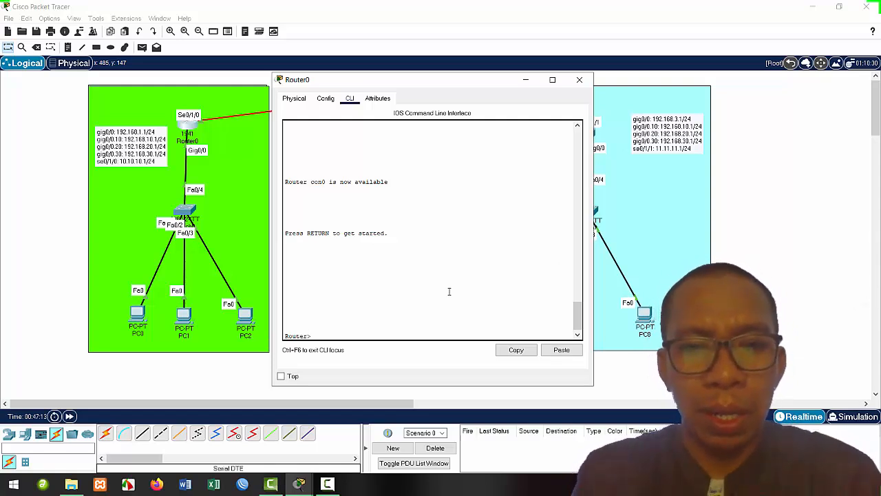
text(a)
key(Return)
text(conf t)
key(Return)
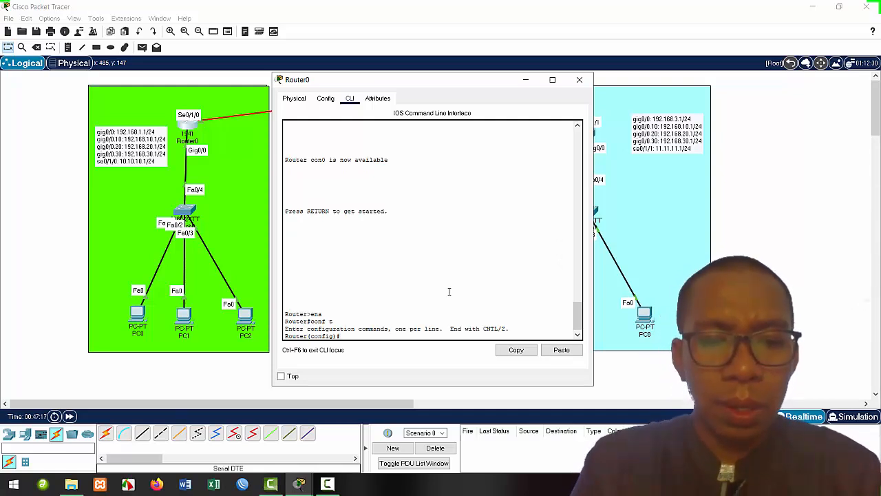
text(router rip)
key(Return)
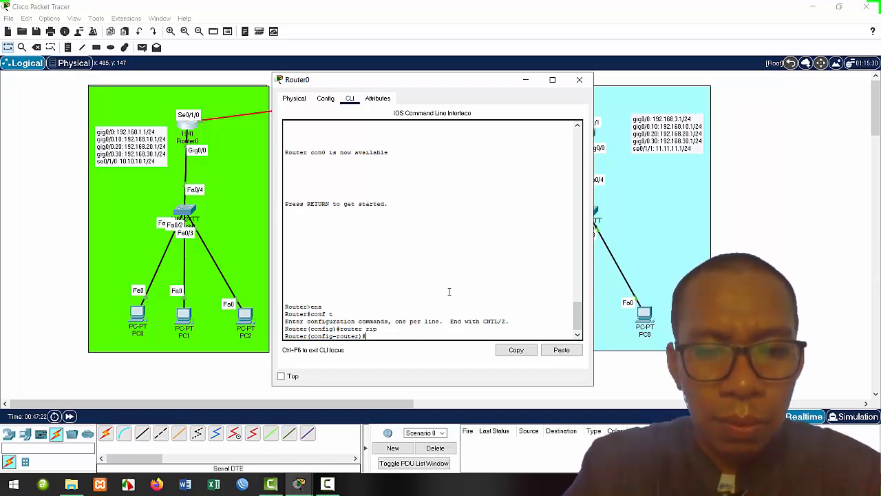
Add networks 192.168.1.0 and 192.168.10.0 to Router0's RIP configuration.
text(netw)
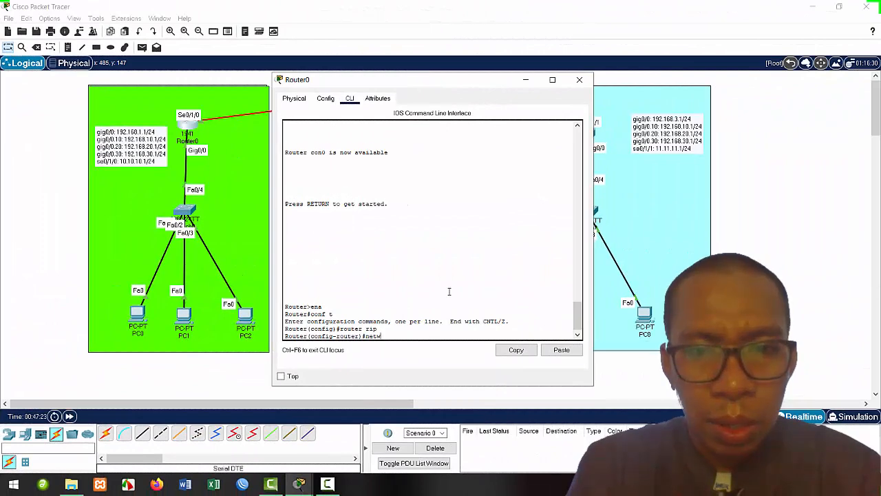
key(Tab)
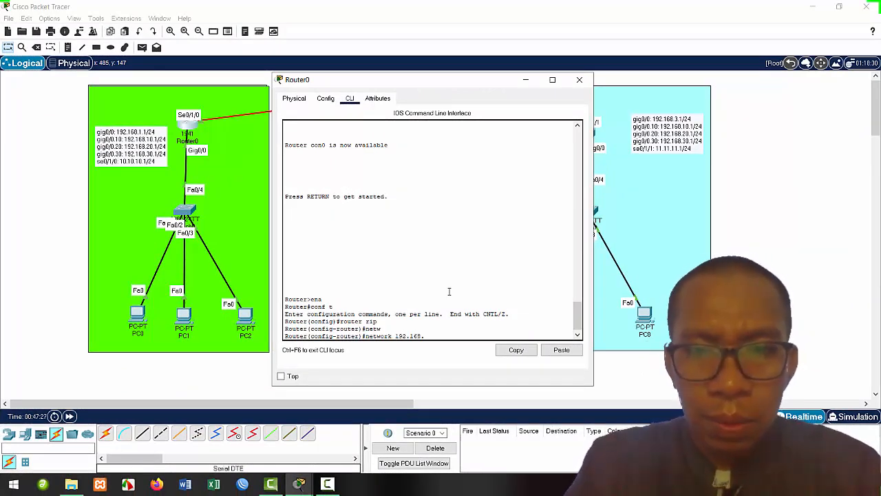
key(Return)
key(Up)
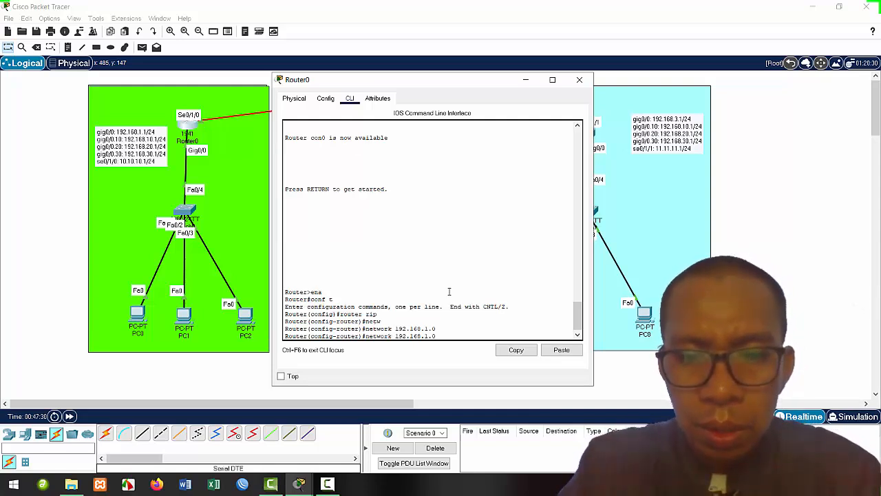
key(Return)
Add networks 192.168.20.0 and 192.168.30.0 to Router0's RIP configuration.
key(Up)
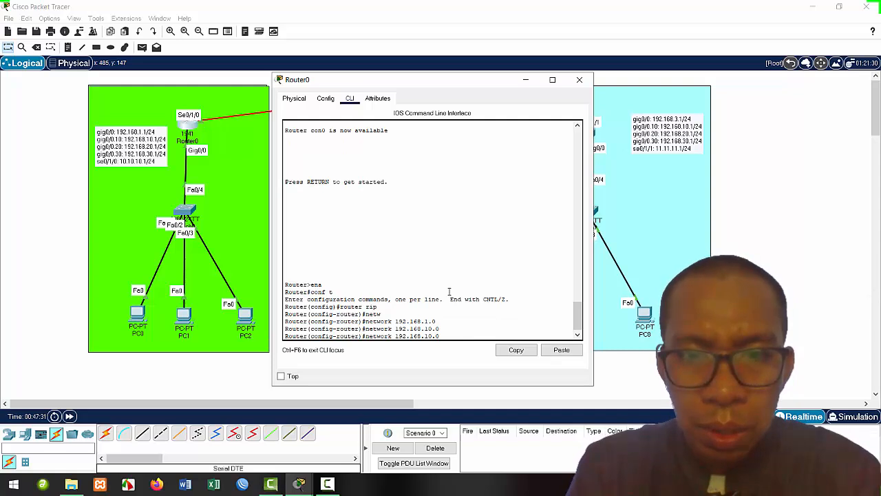
key(BackSpace)
text(2)
key(Return)
key(Up)
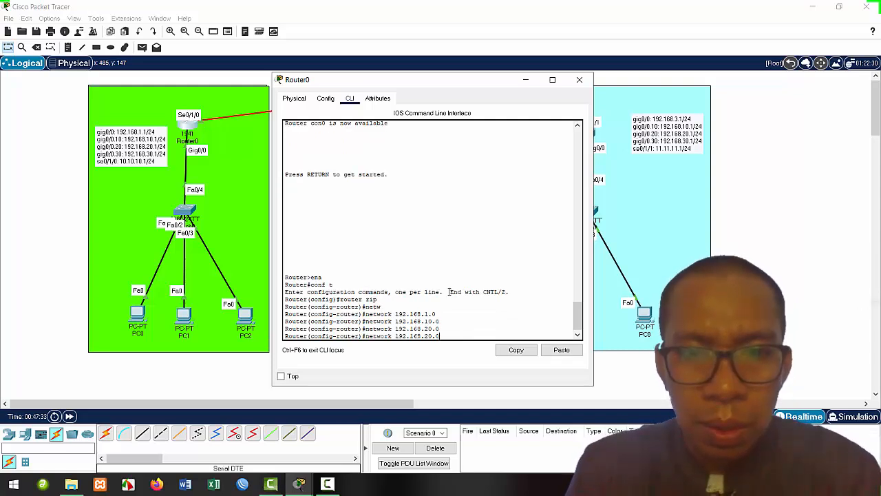
text(3)
key(Return)
Add the serial link network 10.10.10.0 to Router0's RIP configuration.
key(Up)
key(Left)
key(Left)
key(BackSpace)
key(BackSpace)
key(BackSpace)
key(BackSpace)
key(BackSpace)
key(BackSpace)
key(BackSpace)
key(BackSpace)
key(BackSpace)
text(10.)
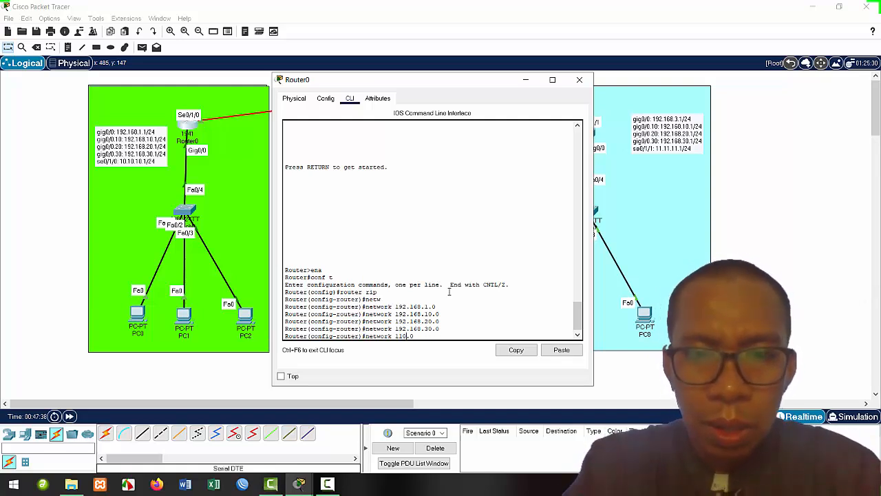
text(10.10.0)
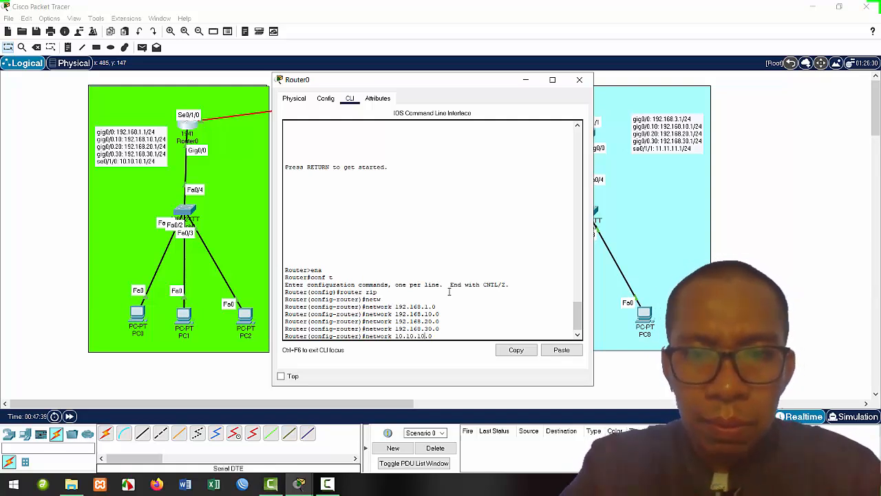
key(Return)
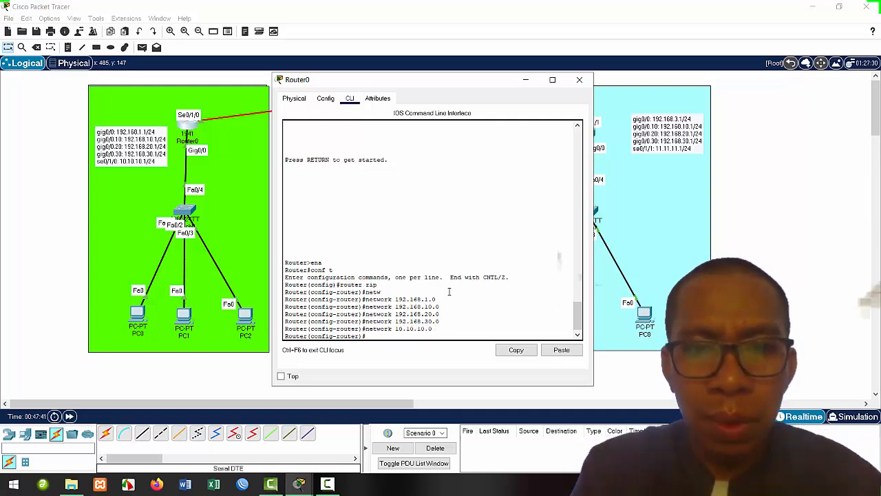
Exit Router0's configuration modes, save the configuration with wr and close the router's window.
text(ex)
key(Return)
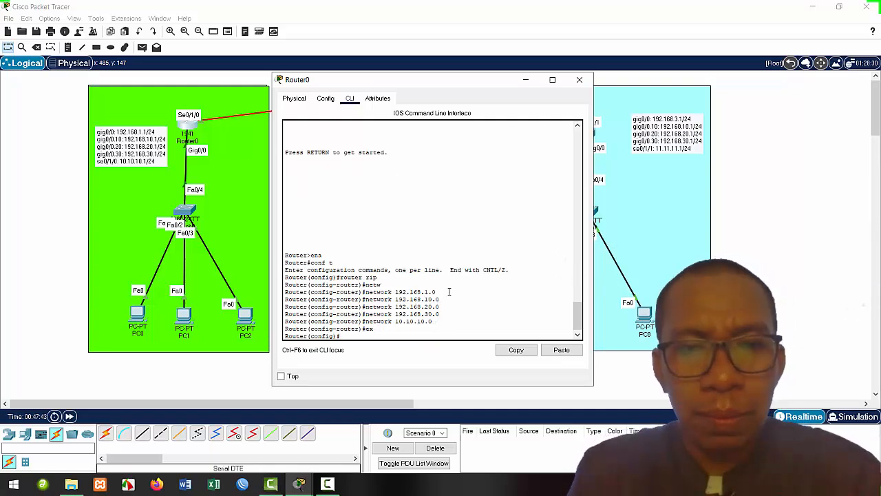
text(ex)
key(Return)
text(wr)
key(Return)
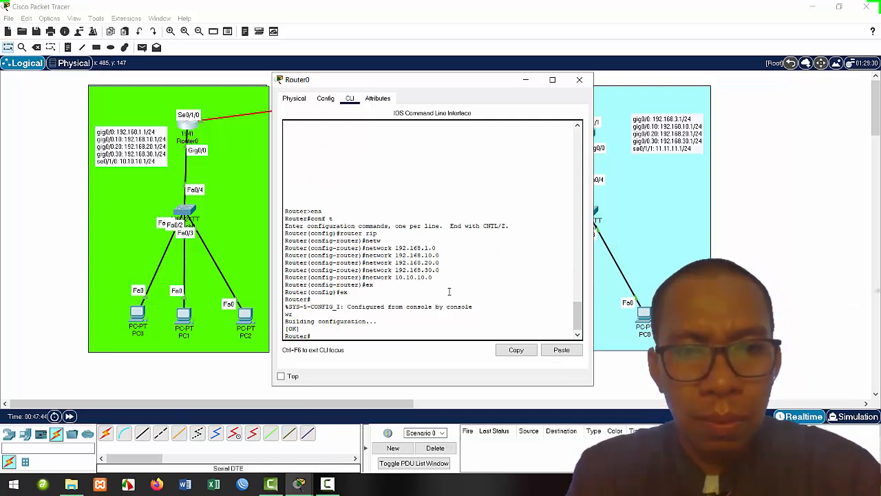
click(578, 79)
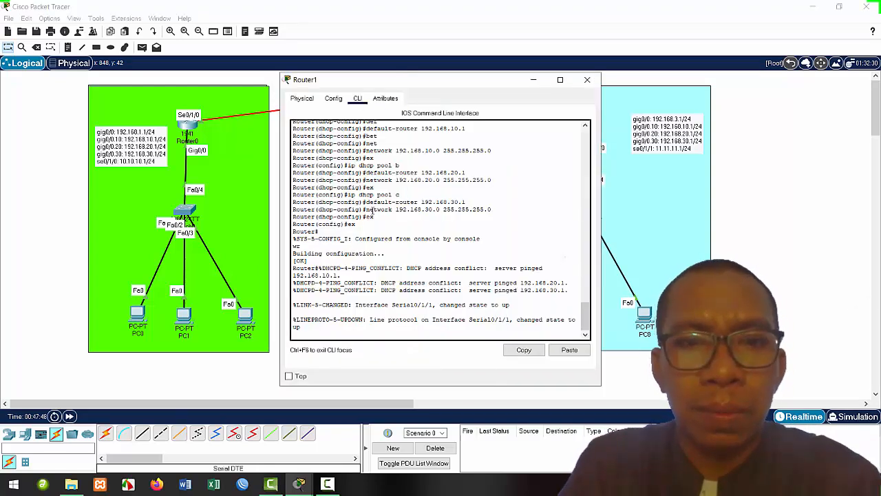
On Router1's command line, enter global configuration mode and start RIP configuration with router rip.
click(374, 325)
key(Return)
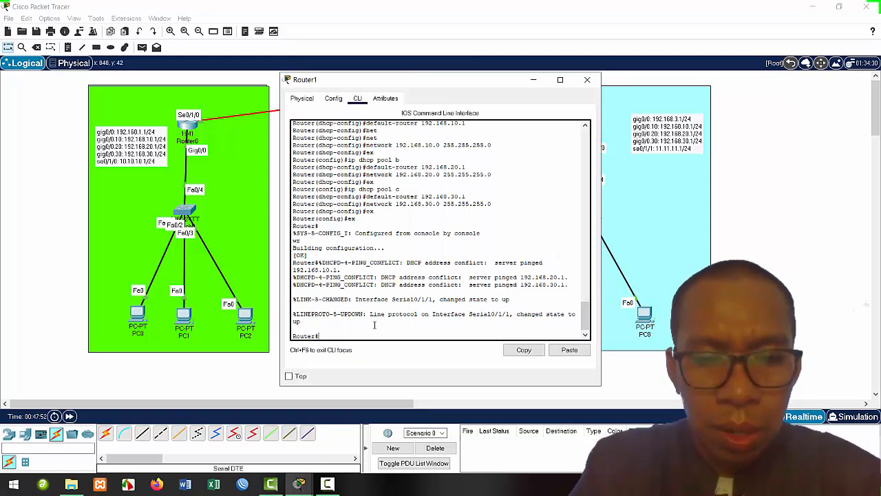
text(conf t)
key(Return)
text(router r)
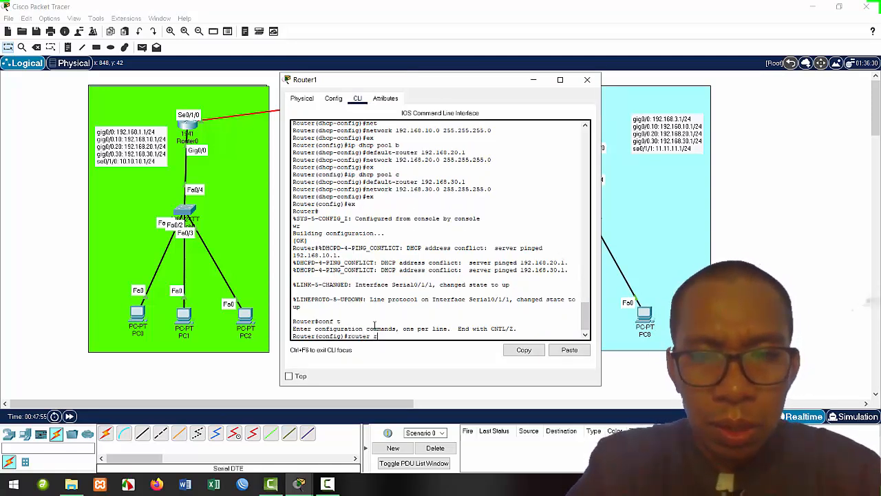
text(ip)
key(Return)
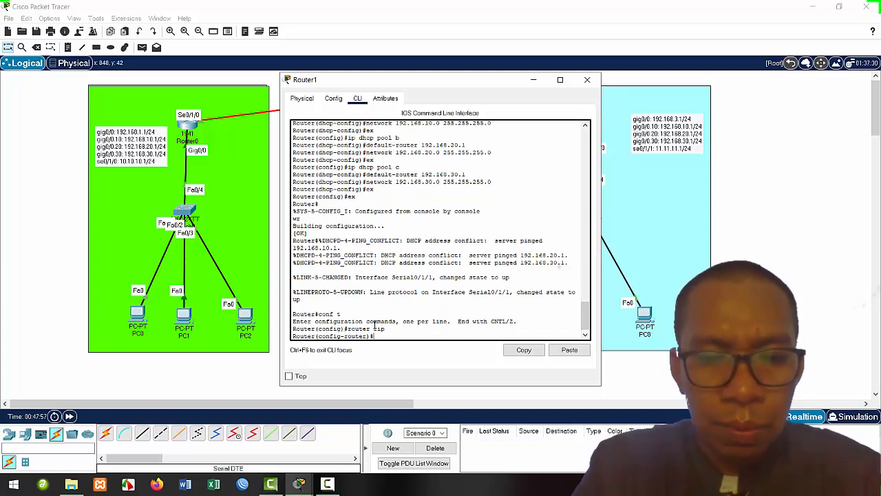
Add networks 192.168.2.0 and 192.168.10.0 to Router1's RIP configuration.
text(net)
key(Tab)
text(192)
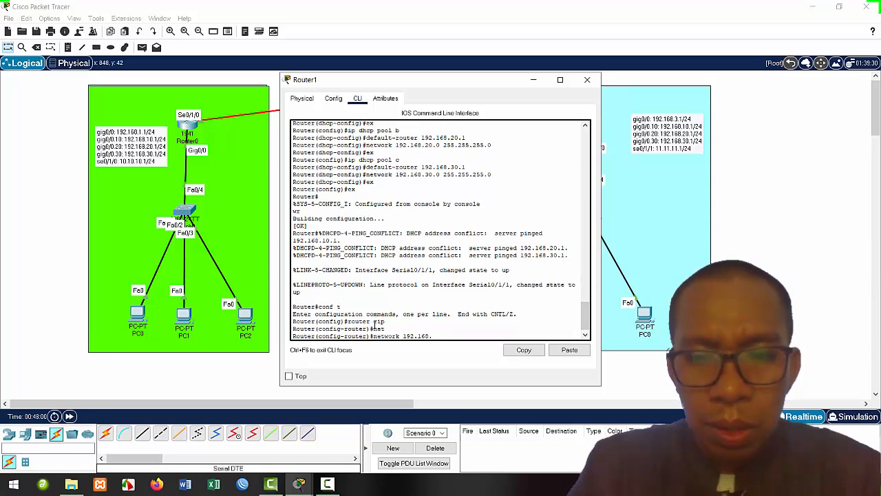
text(.168.2.0)
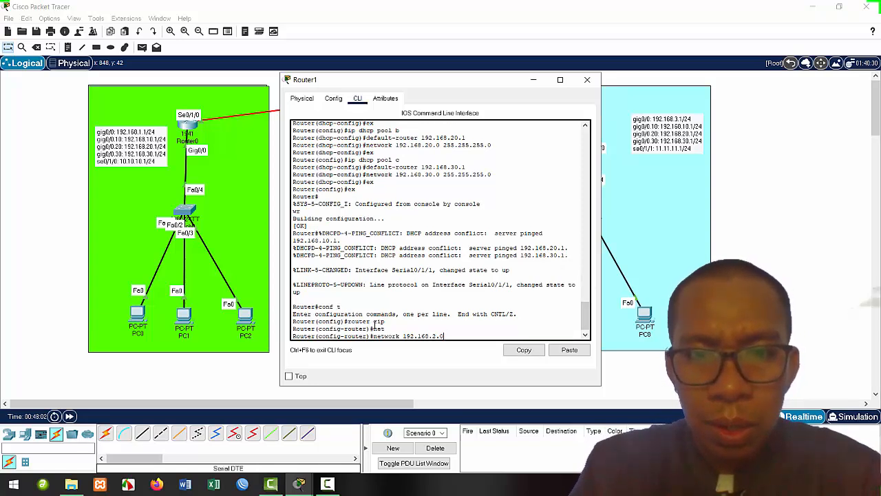
key(Return)
key(Up)
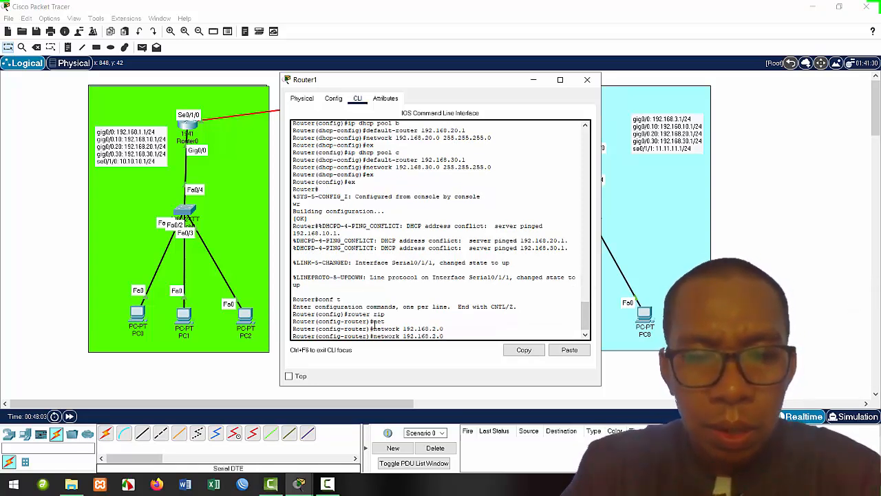
key(Return)
Add networks 192.168.20.0 and 192.168.30.0 to Router1's RIP configuration.
key(Up)
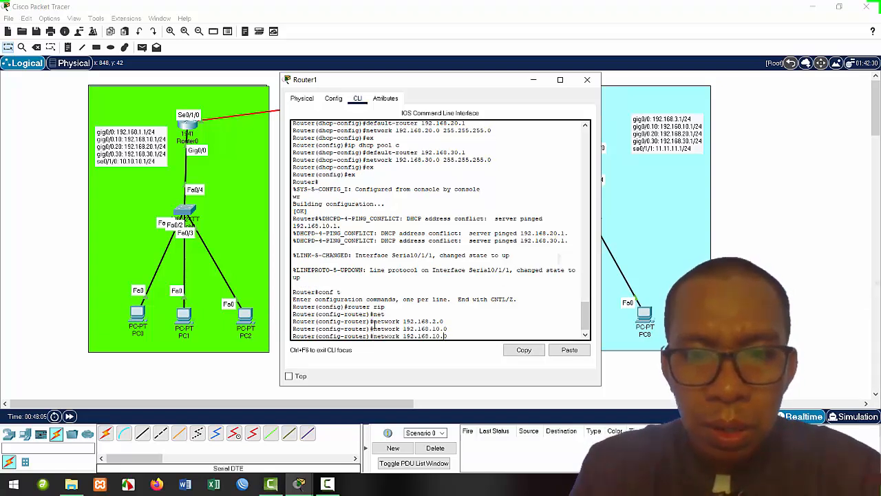
key(Return)
key(Up)
key(Up)
key(BackSpace)
text(30.0)
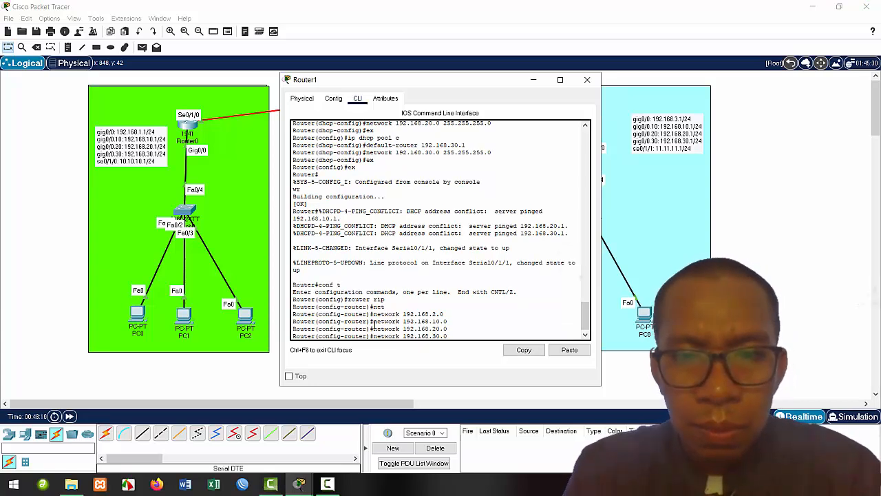
key(Return)
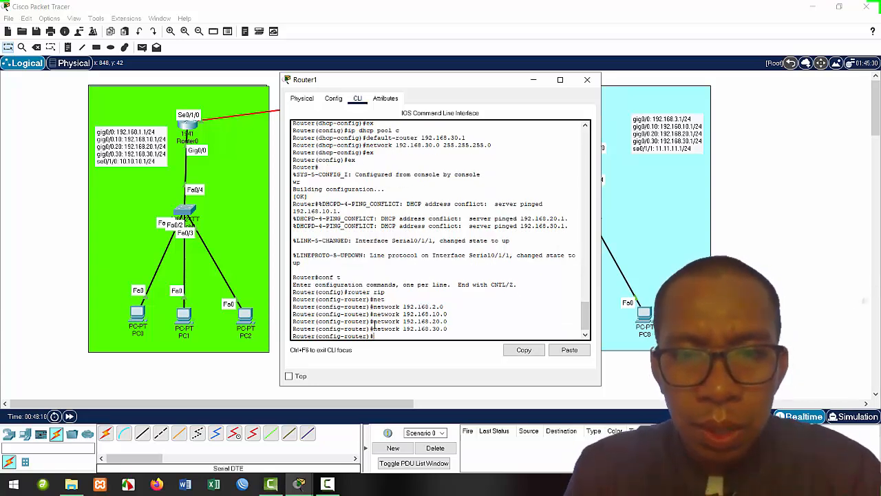
Add the two serial link networks 10.10.10.0 and 11.11.11.0 to Router1's RIP configuration.
key(Up)
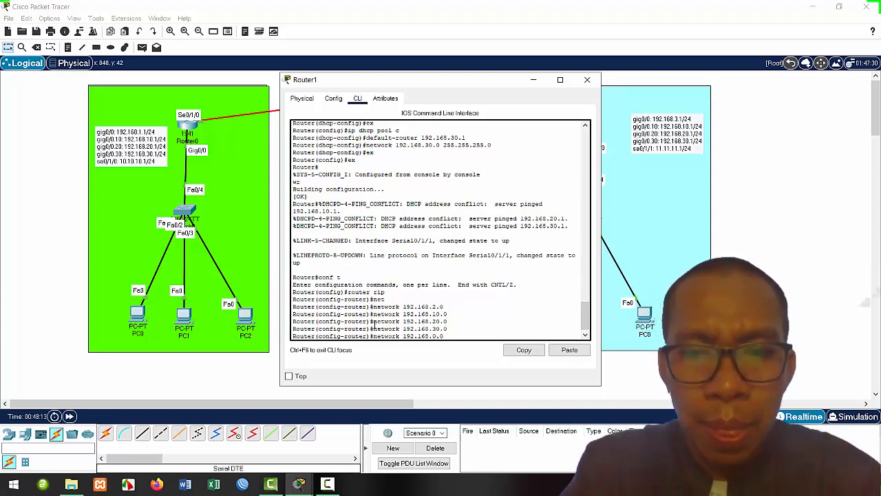
key(BackSpace)
key(BackSpace)
key(BackSpace)
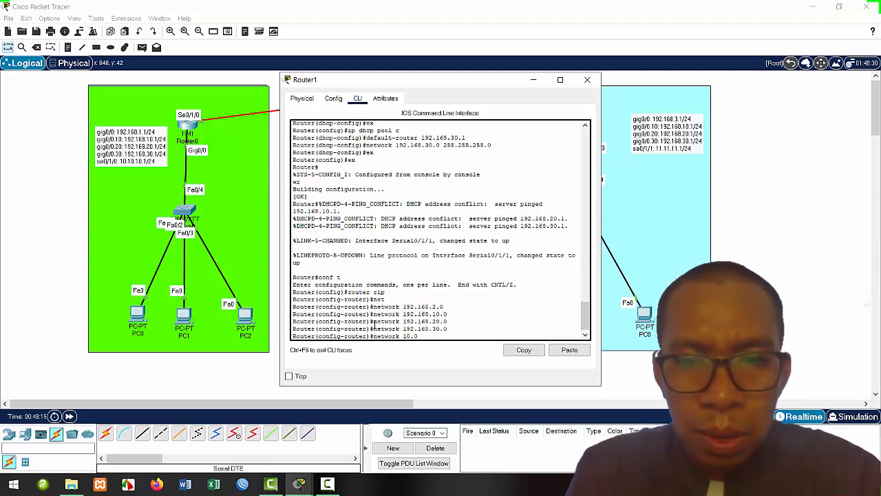
text(.10.0)
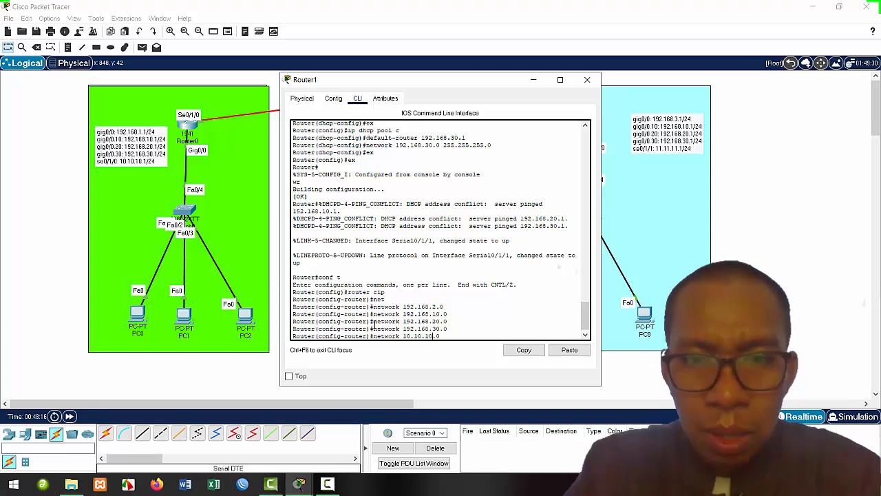
key(Return)
key(Up)
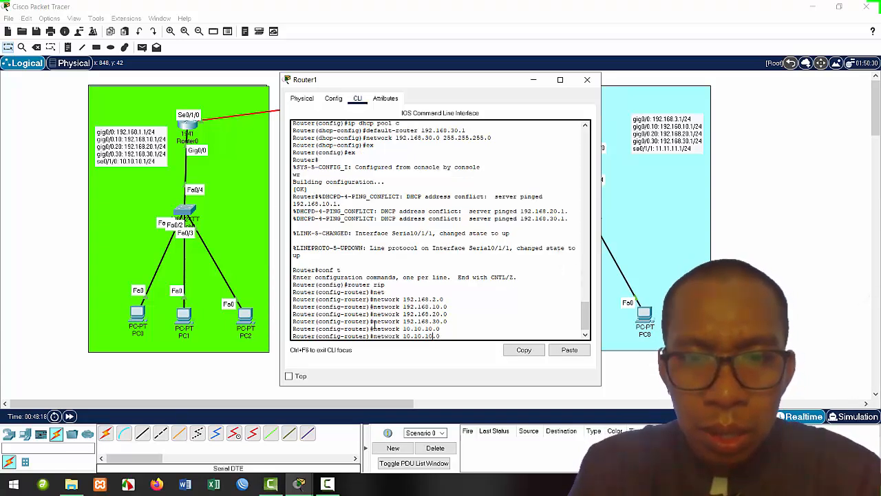
key(BackSpace)
key(BackSpace)
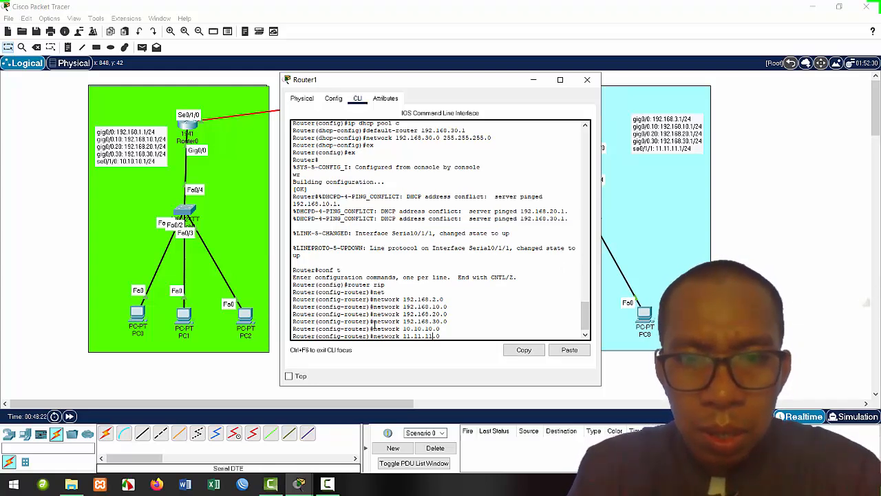
key(Return)
Exit Router1's configuration modes, save the configuration with wr and close the router's window.
text(ex)
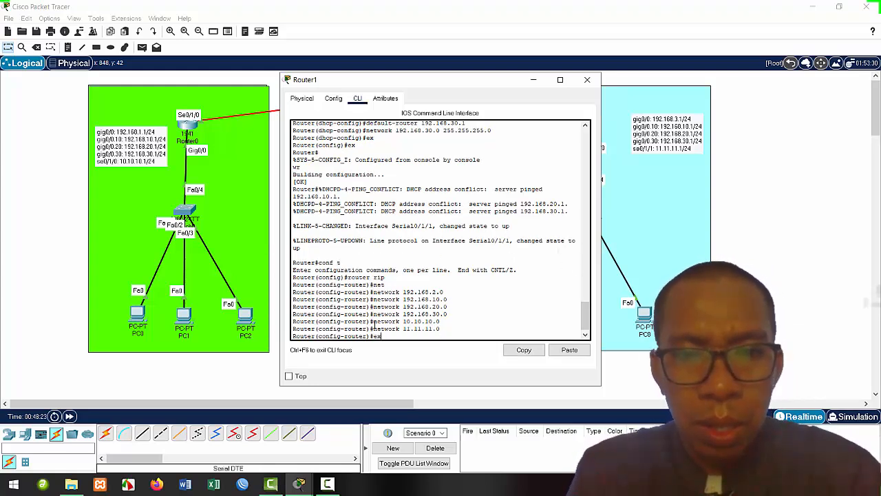
key(Return)
text(ex)
key(Return)
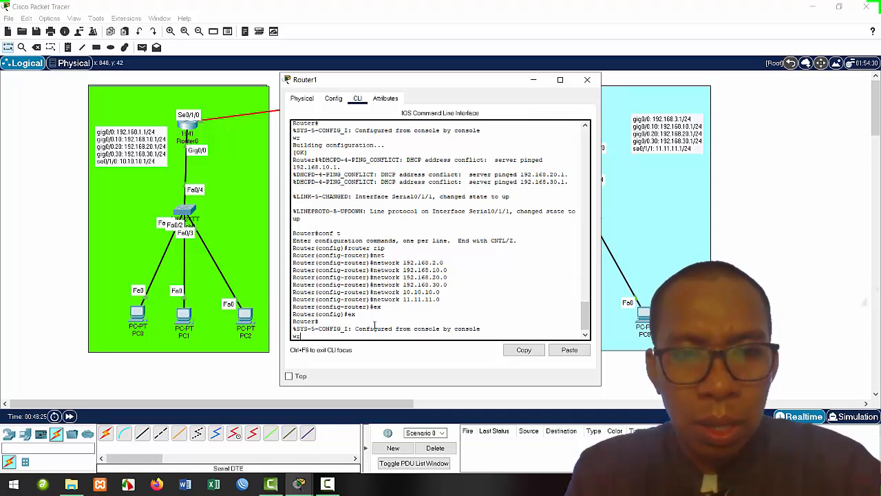
key(Return)
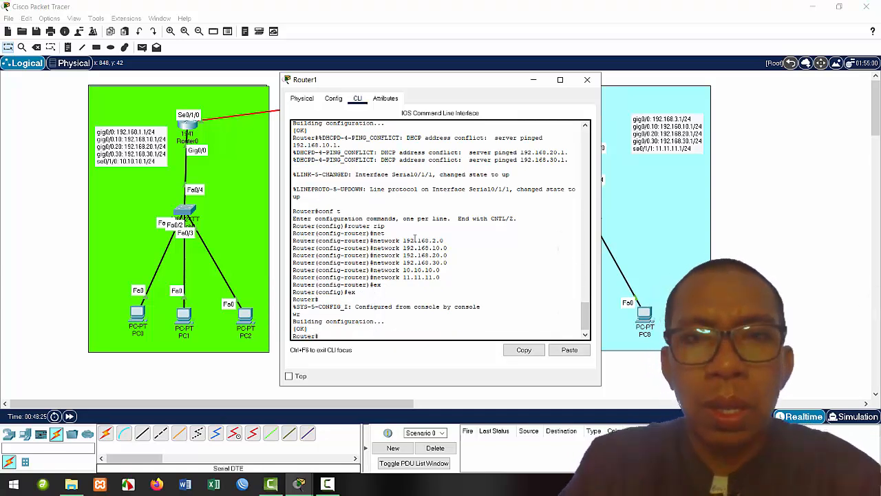
click(587, 79)
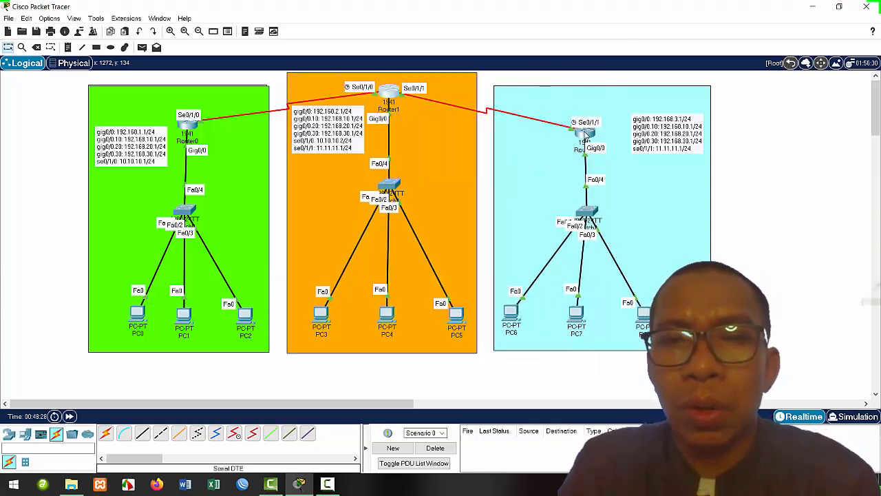
Open Router2's command line and enter RIP configuration mode from global configuration.
click(585, 137)
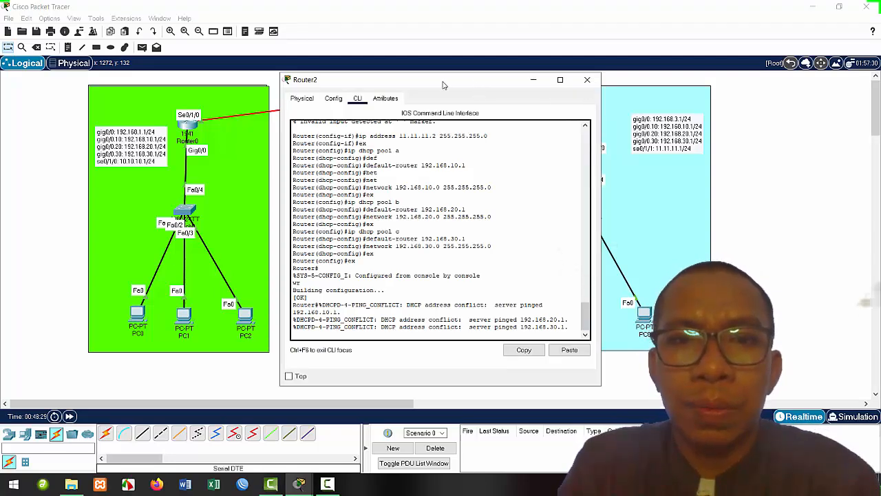
drag(474, 85, 413, 84)
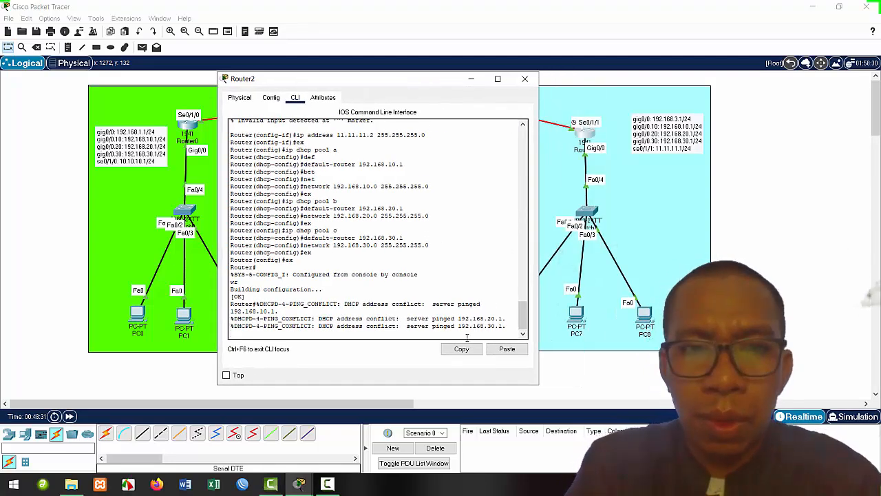
key(Return)
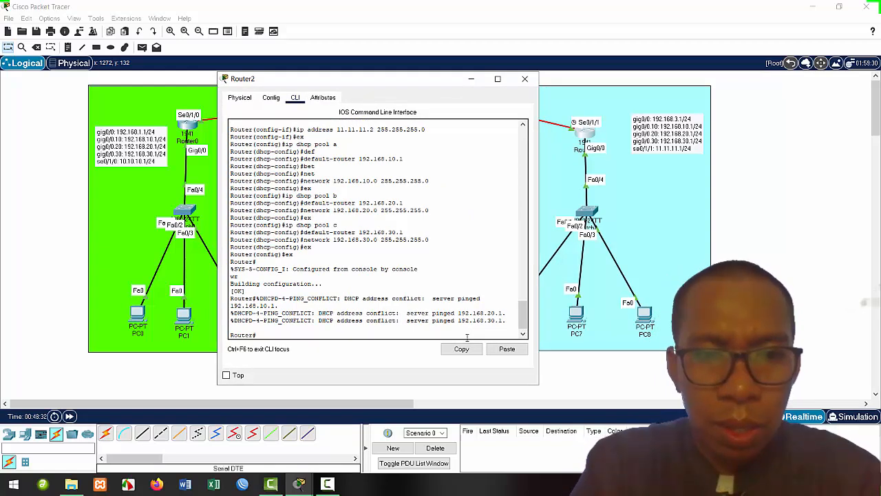
text(conf t)
key(Return)
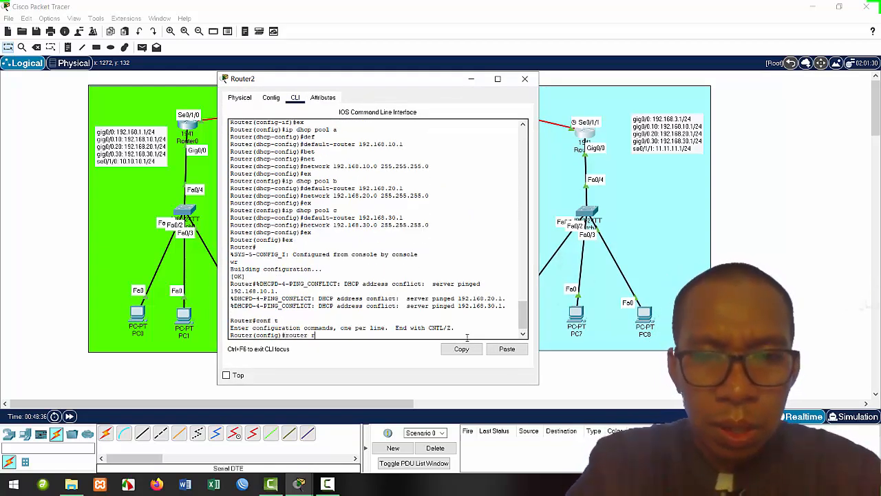
text(router rip)
key(Return)
Add network 192.168.3.0 to Router2's RIP configuration.
text(ne)
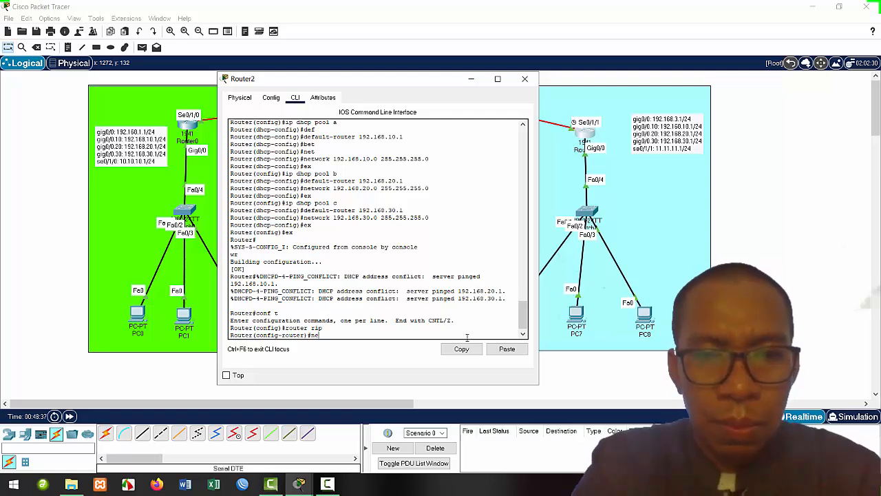
text(t)
key(Tab)
text(192)
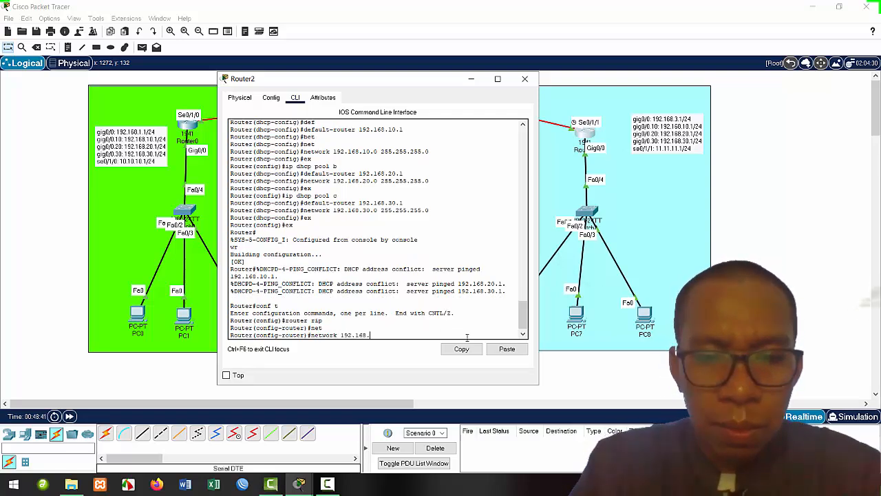
text(.168.3.0)
key(Return)
Add networks 192.168.10.0 and 192.168.20.0 to Router2's RIP configuration.
key(Up)
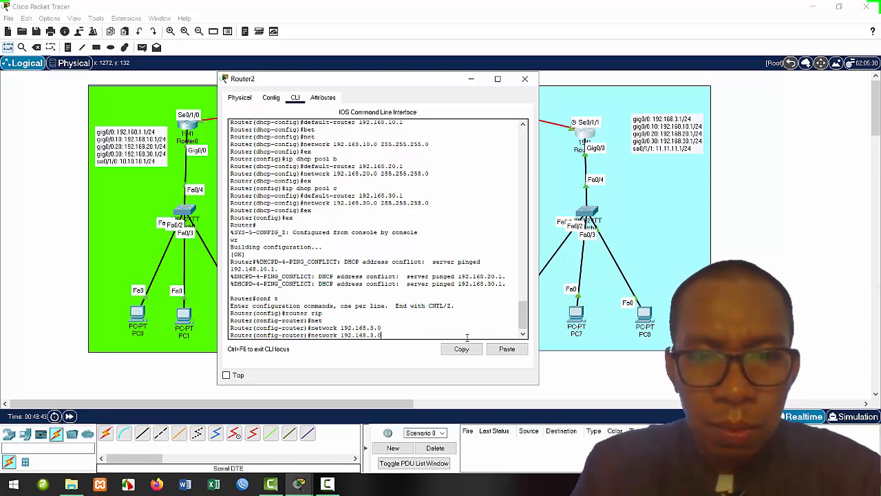
key(Return)
key(Up)
key(BackSpace)
key(BackSpace)
key(BackSpace)
key(BackSpace)
text(20.0)
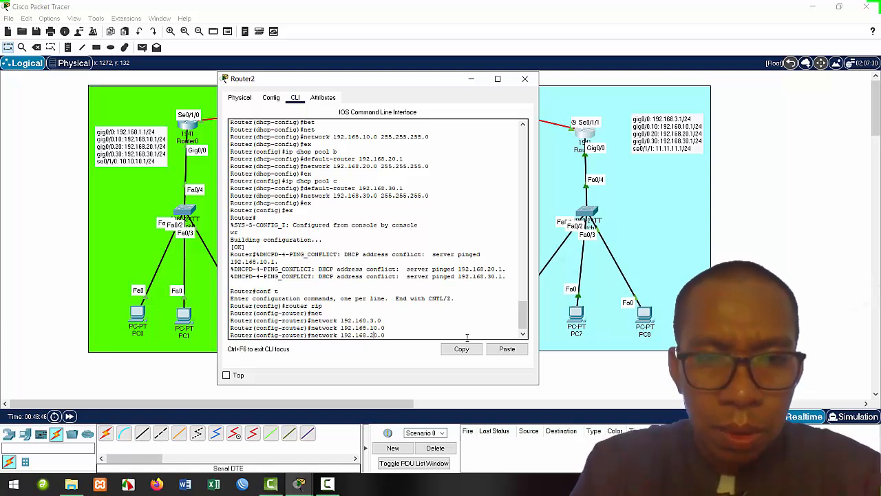
key(Return)
Add network 192.168.30.0 to Router2's RIP configuration.
key(Up)
key(BackSpace)
key(BackSpace)
key(BackSpace)
key(BackSpace)
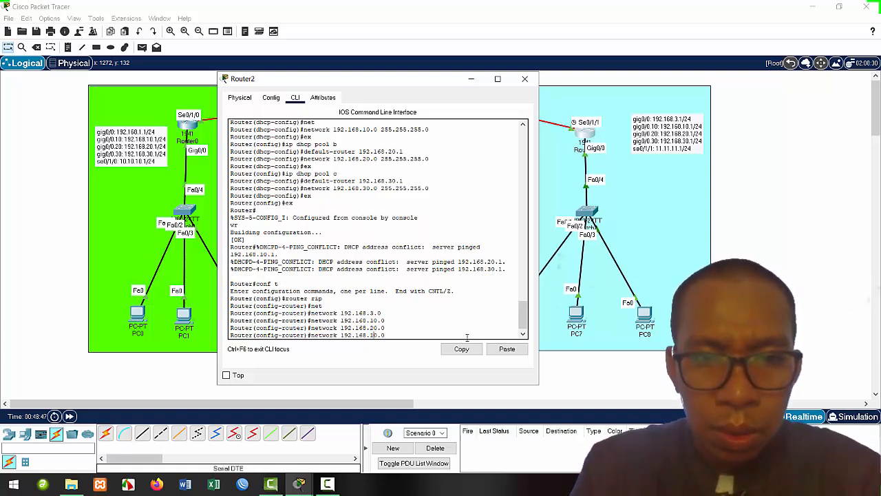
key(Return)
Add the serial link network 11.11.11.0 to Router2's RIP configuration.
key(Up)
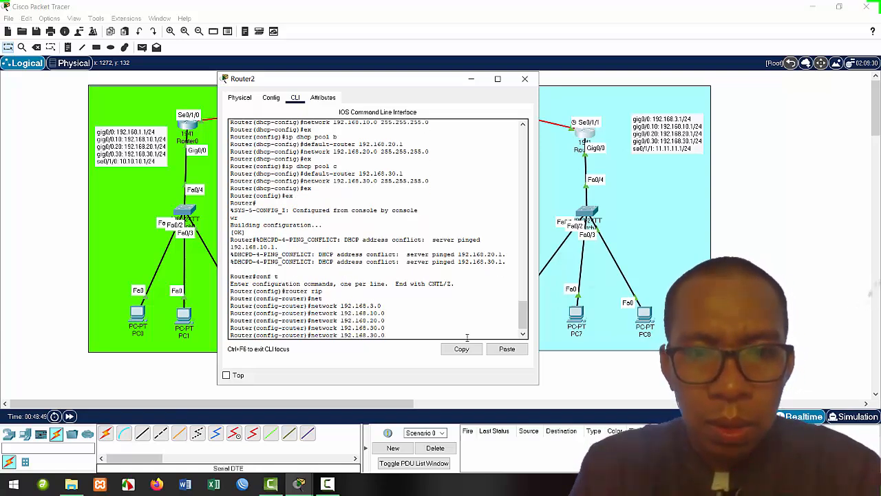
key(BackSpace)
key(BackSpace)
key(BackSpace)
key(BackSpace)
key(BackSpace)
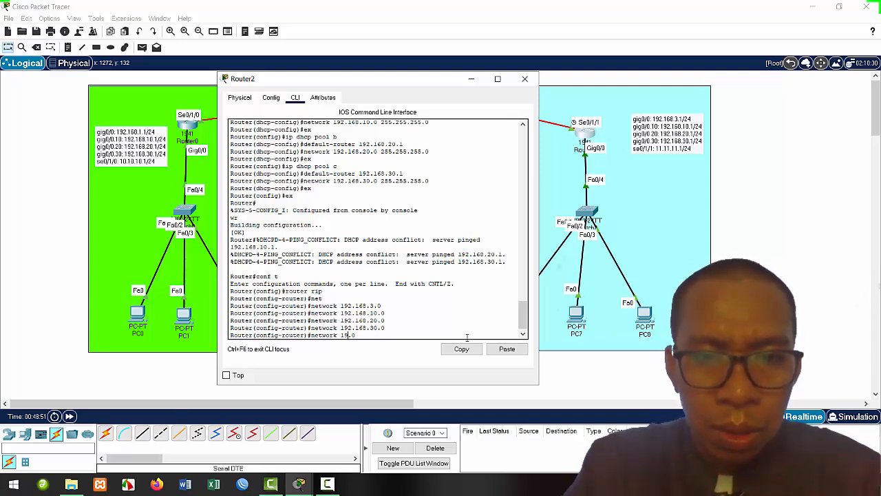
text(.11.11)
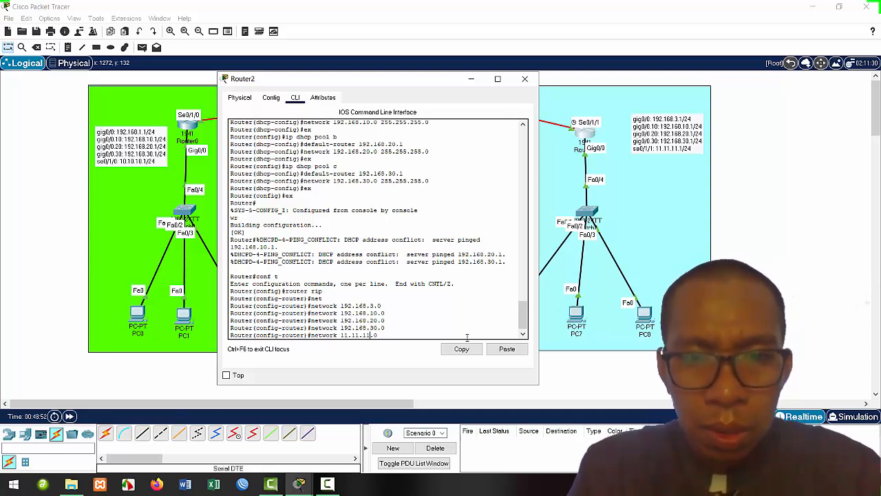
key(Return)
Exit Router2's configuration modes, save the configuration with wr and close the router's window.
text(ex)
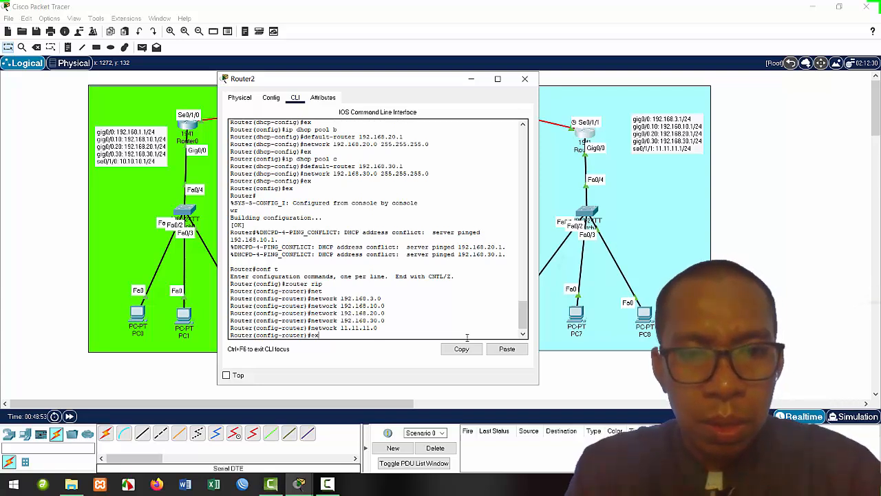
key(Return)
text(ex)
key(Return)
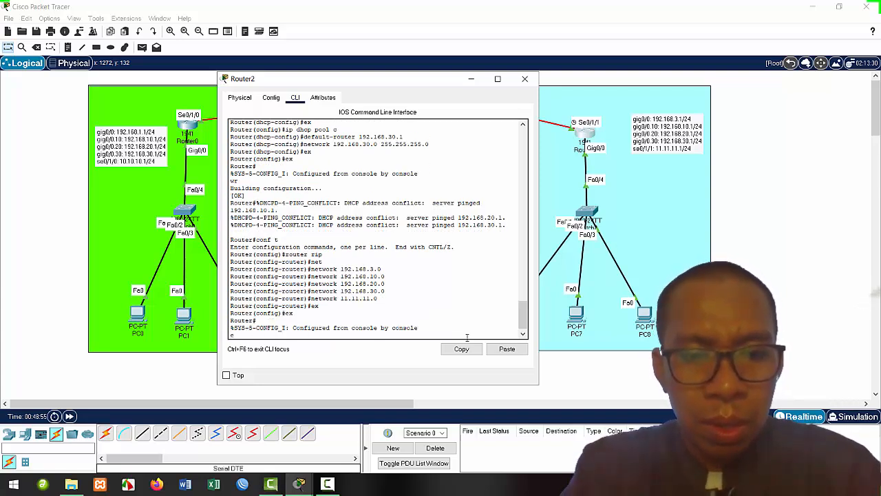
text(wr)
key(Return)
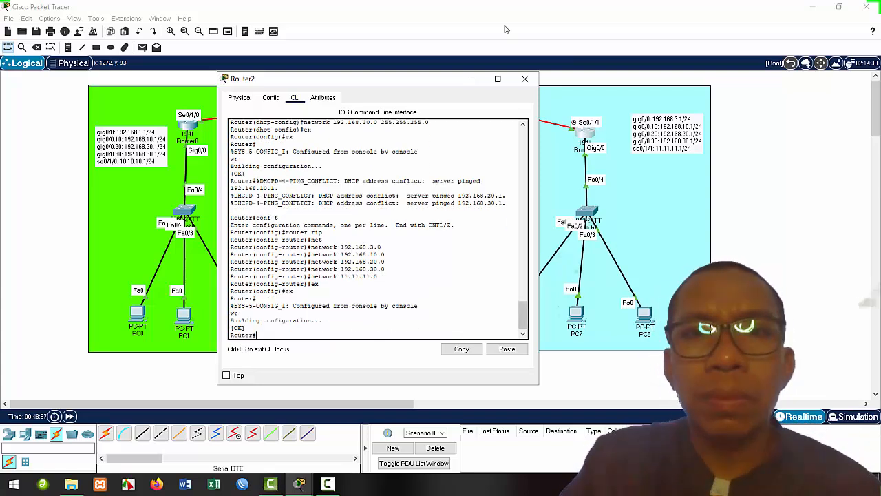
click(524, 79)
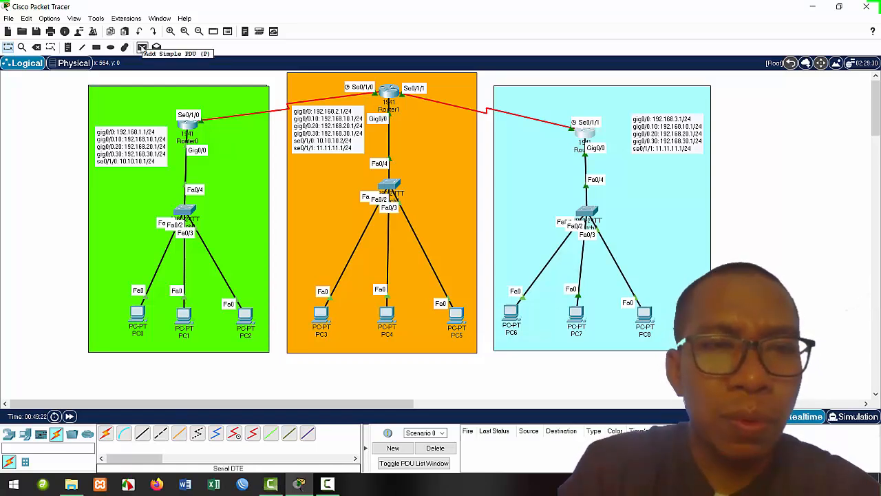
Test connectivity by sending simple PDUs from PC0 to PC3 and from PC0 to PC6.
click(142, 47)
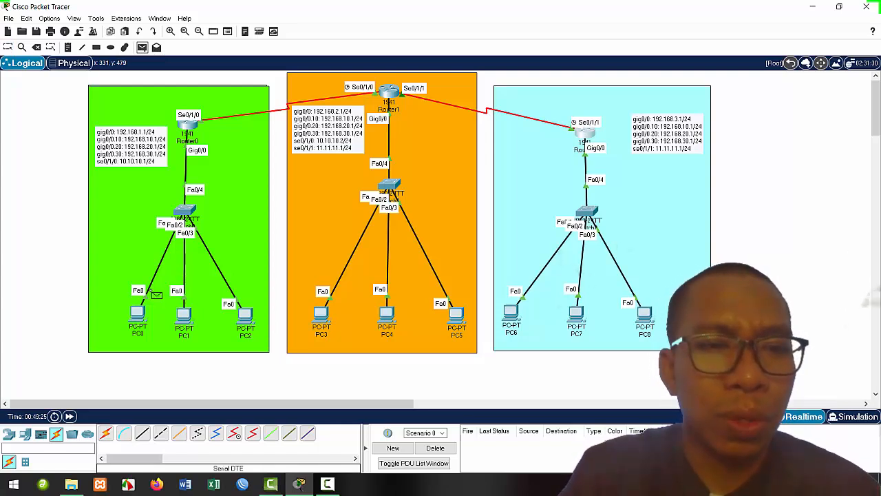
click(139, 315)
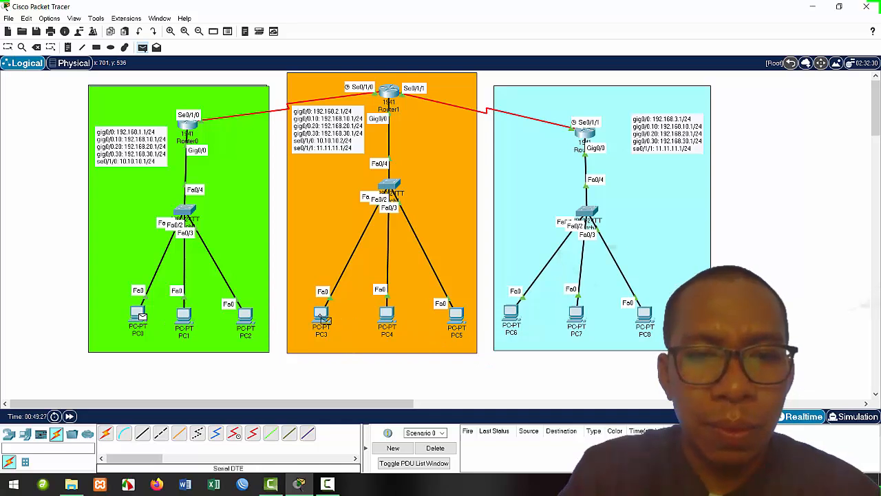
click(321, 315)
click(142, 47)
click(138, 315)
click(511, 314)
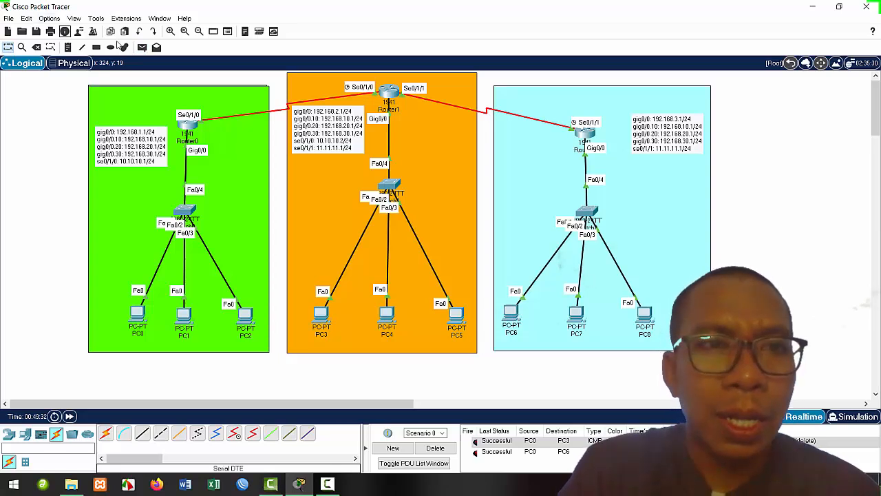
Send a simple PDU from PC0 to PC4 and delete the scenario's PDU results.
click(141, 47)
click(140, 315)
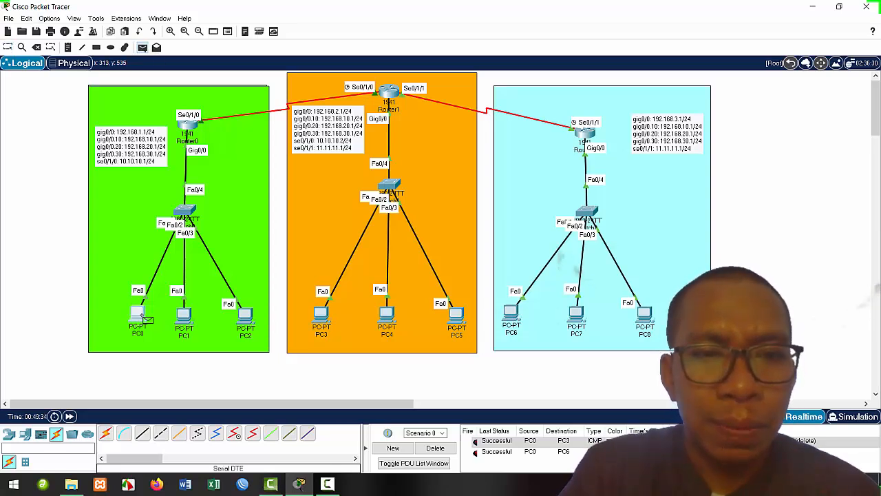
click(388, 315)
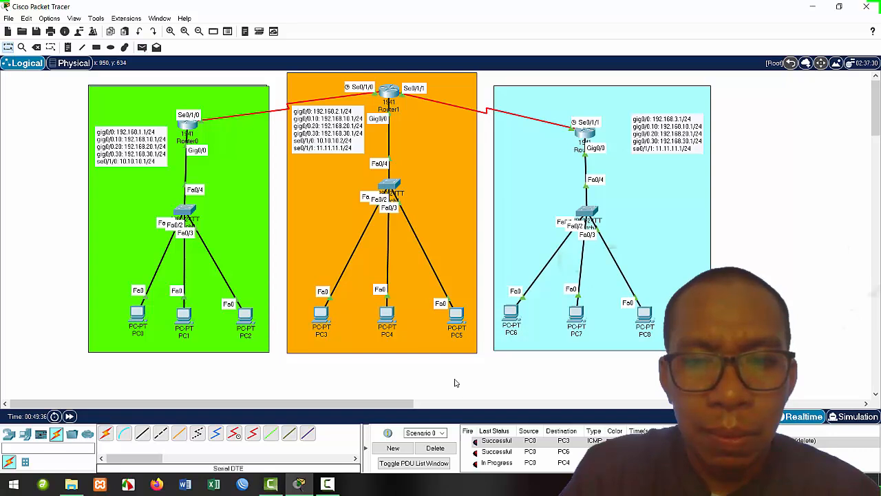
click(435, 448)
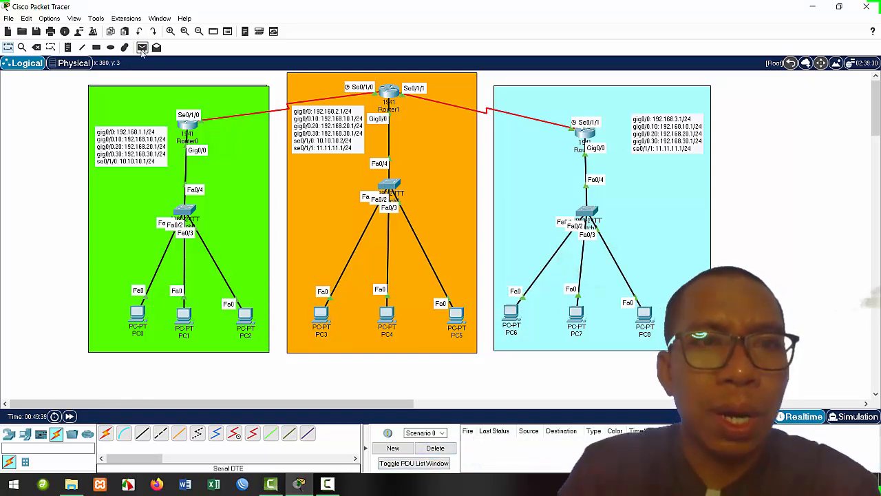
Test connectivity by sending simple PDUs from PC0 to PC4 and from PC0 to PC7.
click(141, 46)
click(138, 314)
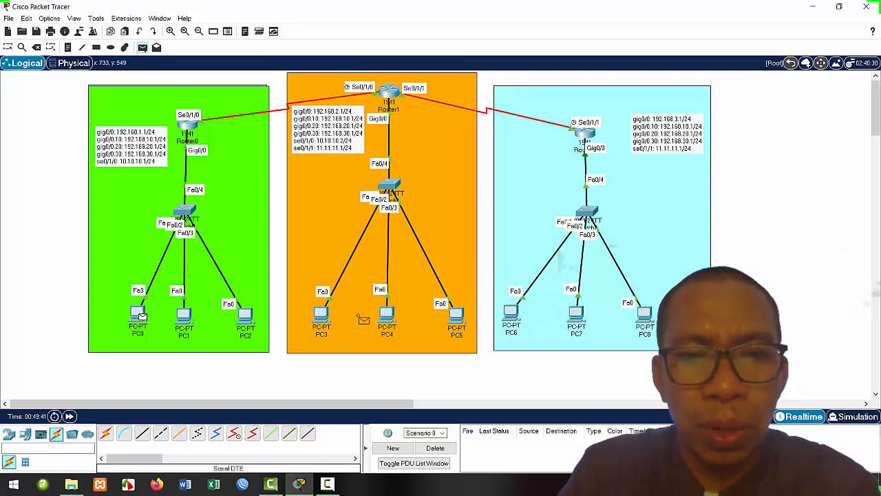
click(387, 315)
click(141, 46)
click(140, 317)
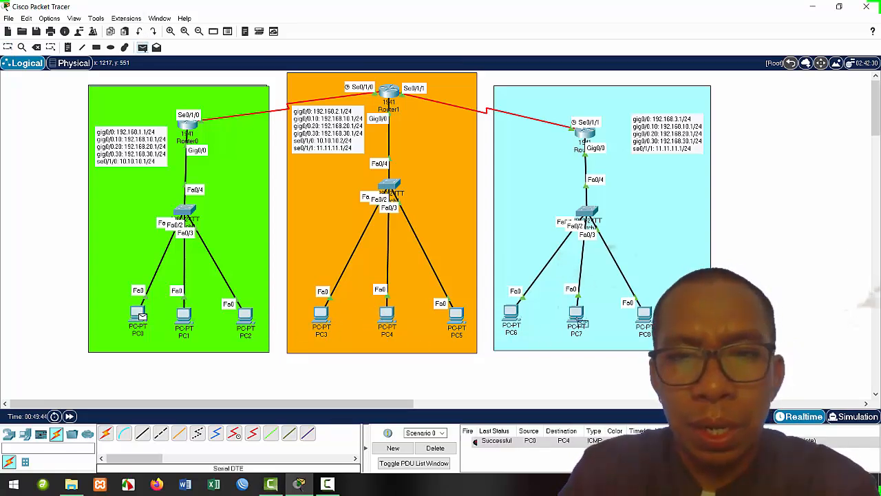
click(576, 313)
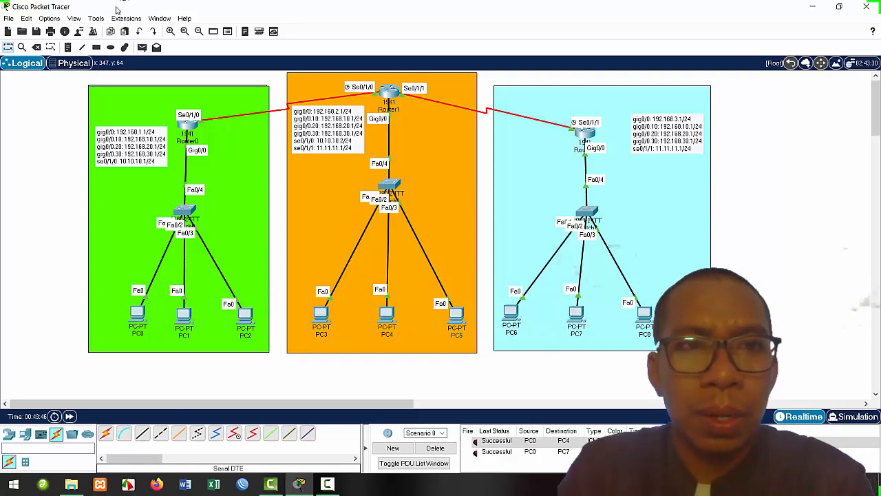
Send a simple PDU from PC0 to PC8 and delete the scenario's PDU results.
click(142, 47)
click(139, 317)
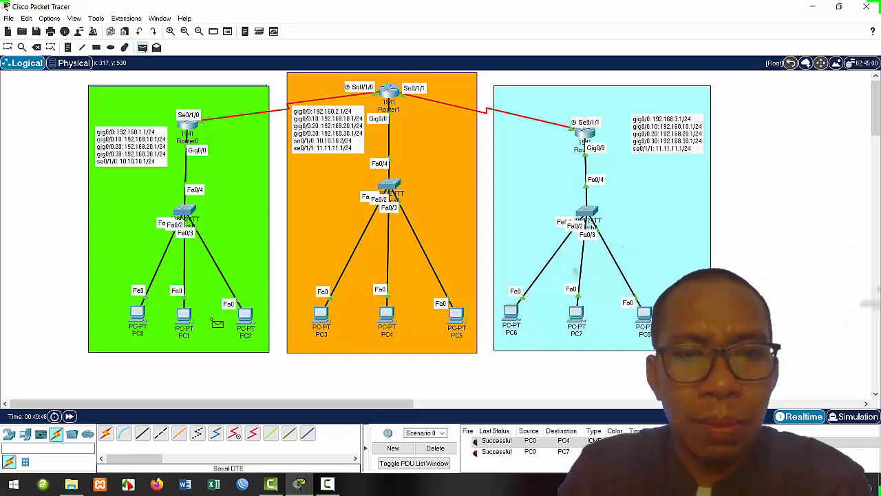
click(647, 317)
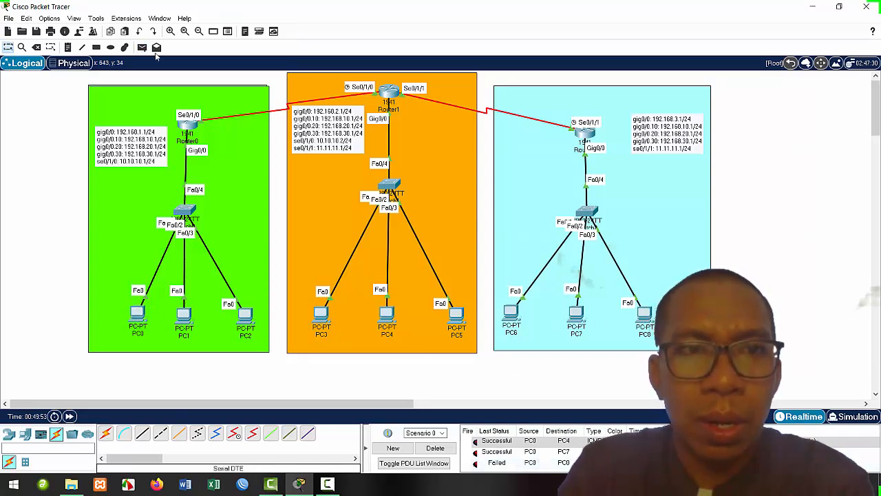
click(435, 447)
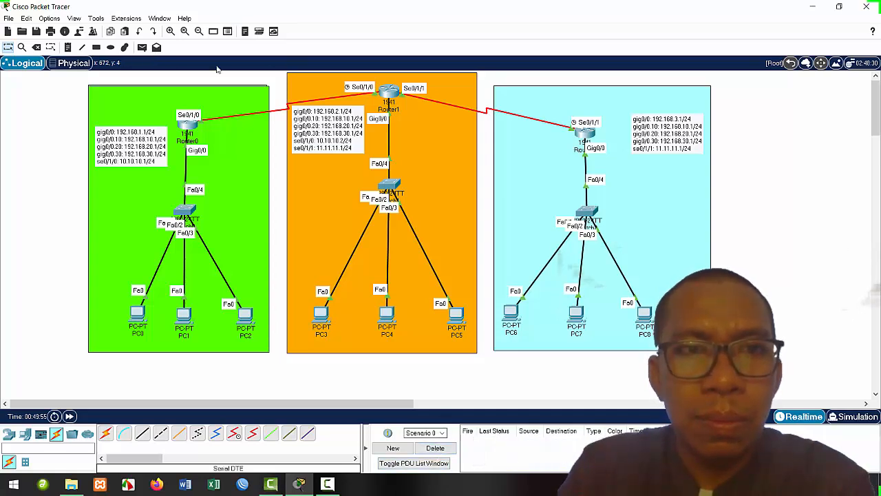
Retest the link with simple PDUs from PC0 to PC8 and from PC8 back to PC0.
click(142, 46)
click(141, 314)
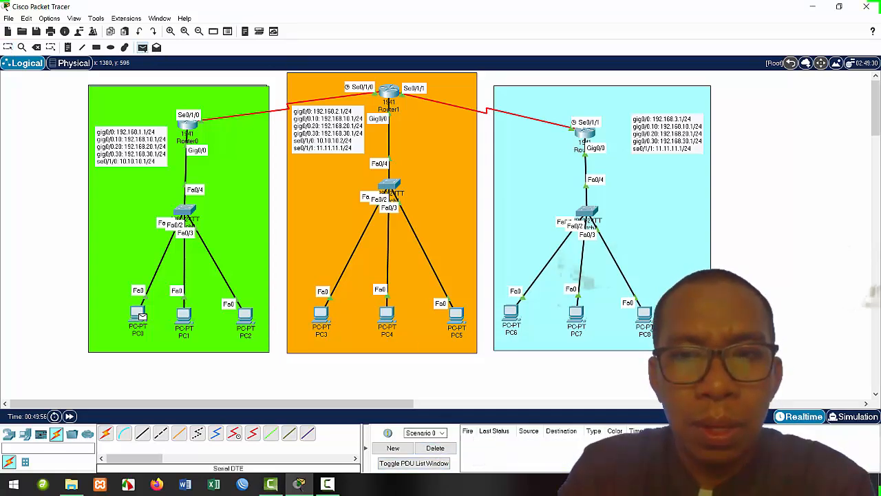
click(646, 313)
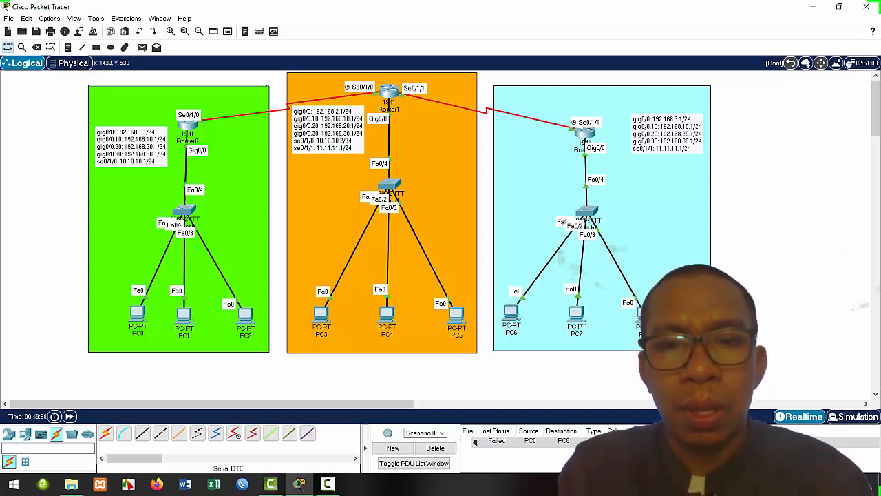
click(142, 46)
click(142, 315)
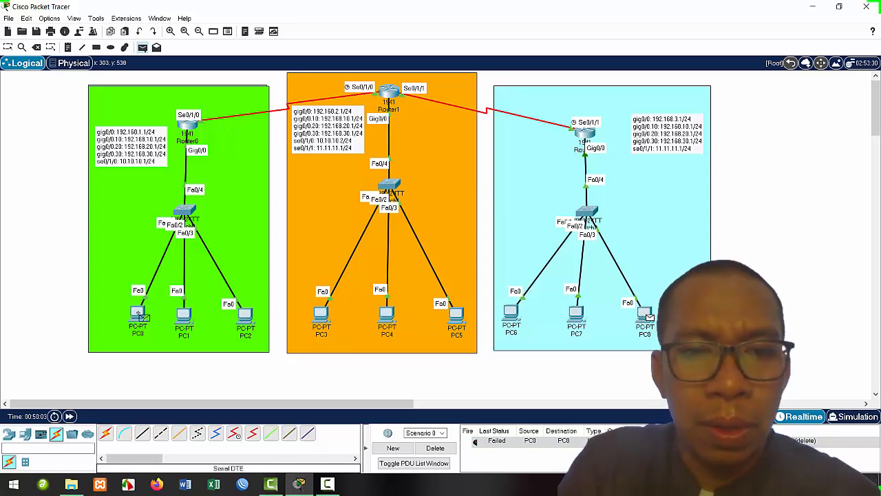
click(139, 315)
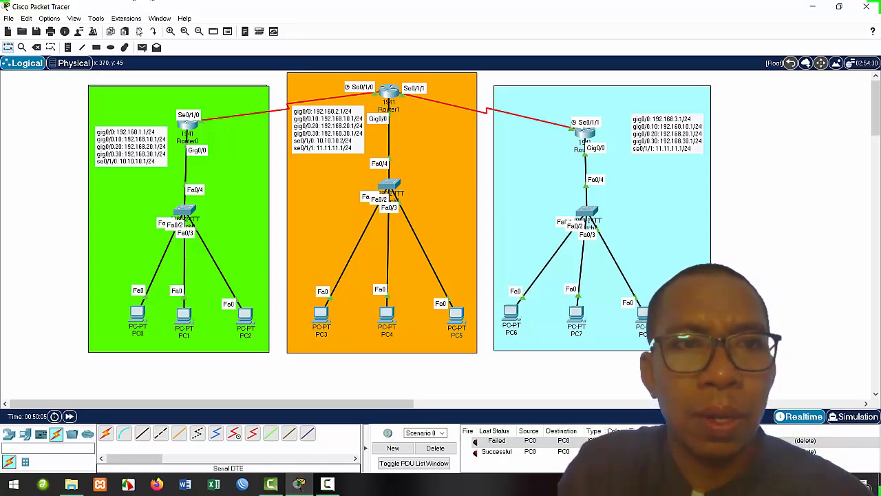
Send another simple PDU from PC0 to PC8 and clear the scenario's PDU list.
key(p)
click(138, 314)
click(643, 313)
click(435, 447)
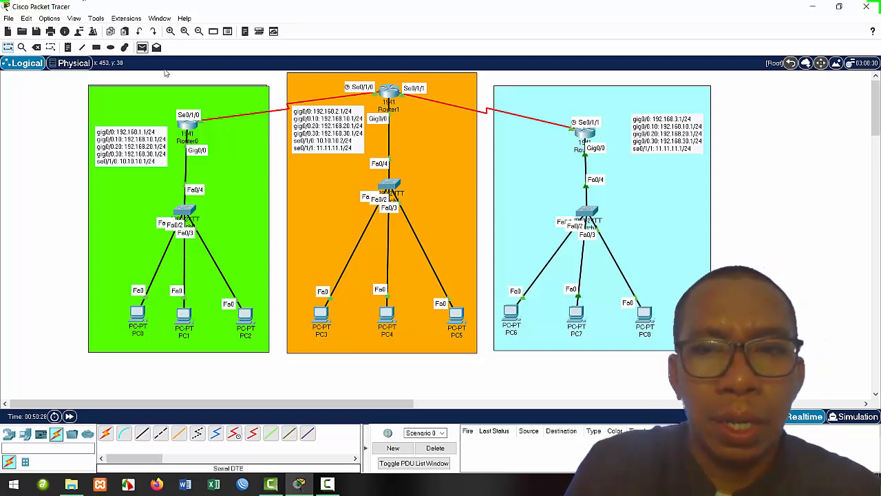
Test connectivity by sending a simple PDU from PC8 to PC3.
click(143, 48)
click(644, 314)
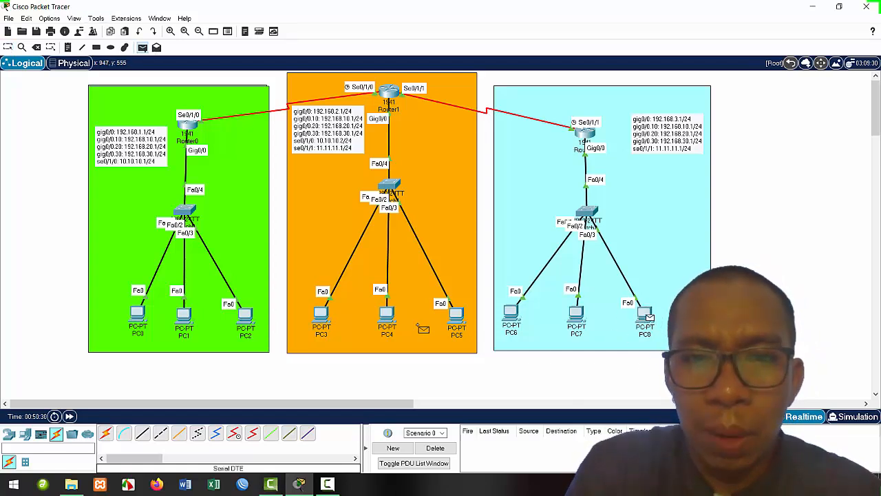
click(320, 315)
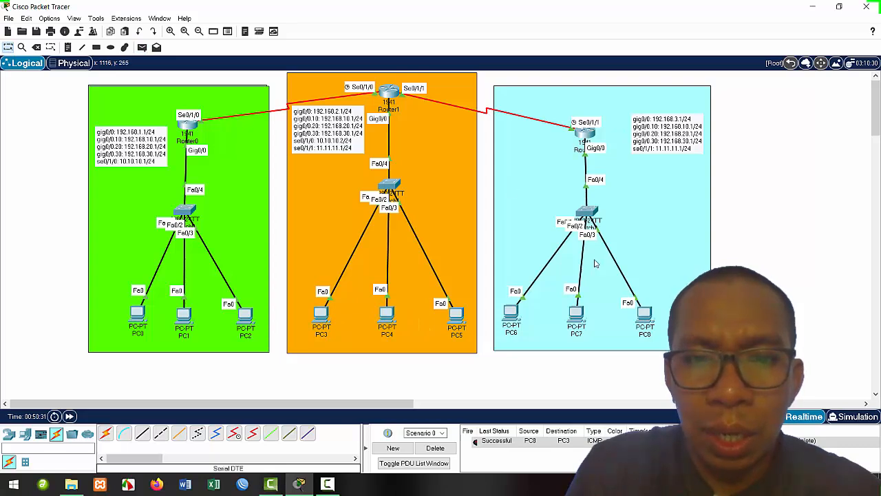
Test connectivity by sending a simple PDU from PC7 to PC1.
click(142, 48)
click(575, 311)
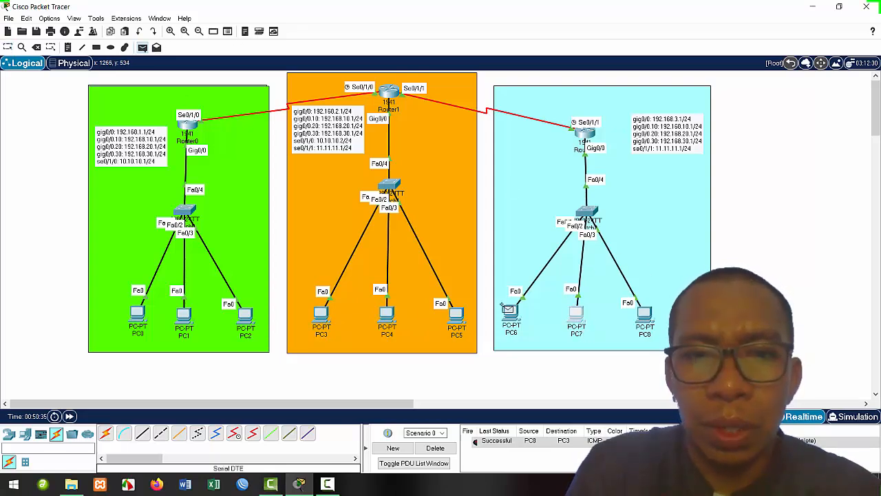
click(183, 317)
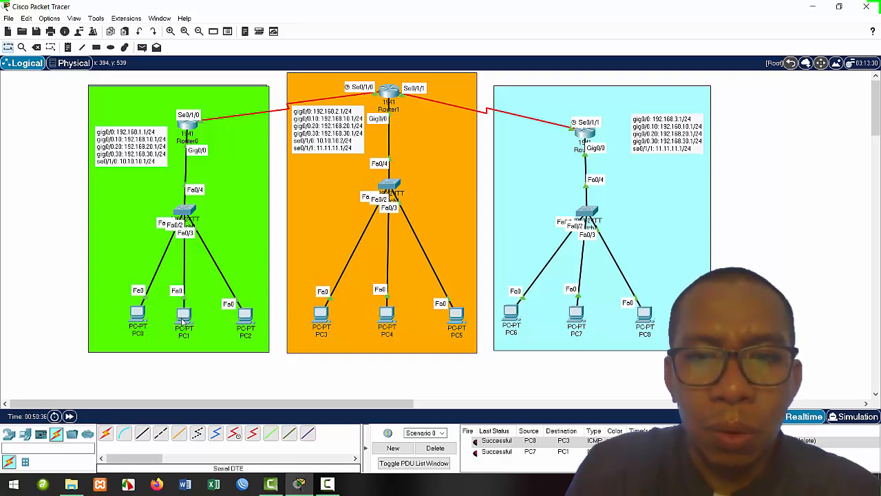
Send a simple PDU from PC8 to PC1 and delete the scenario's PDU results.
click(142, 47)
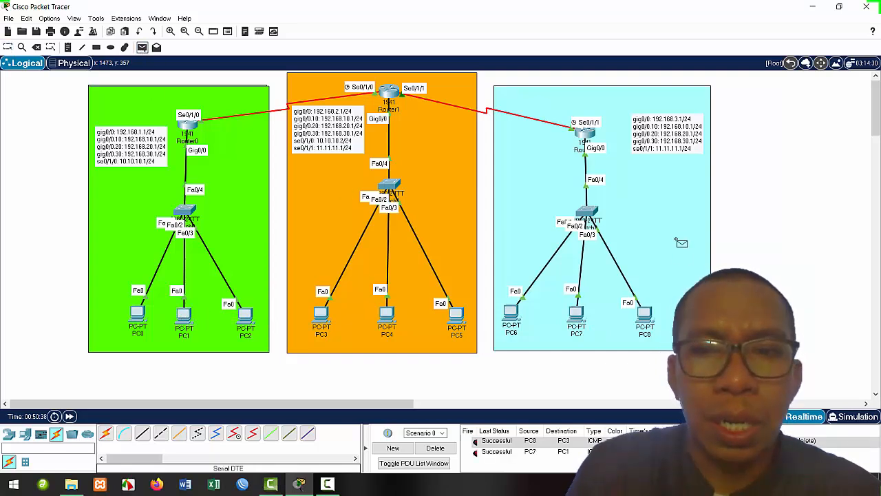
click(647, 311)
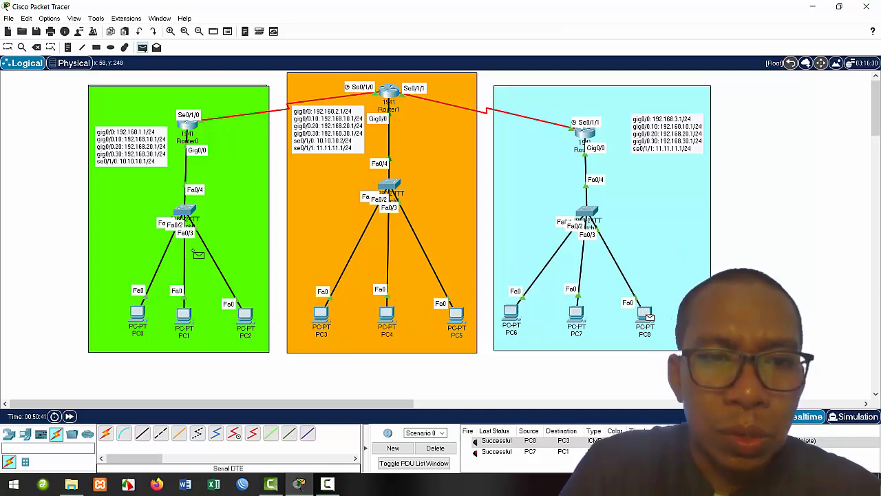
click(184, 315)
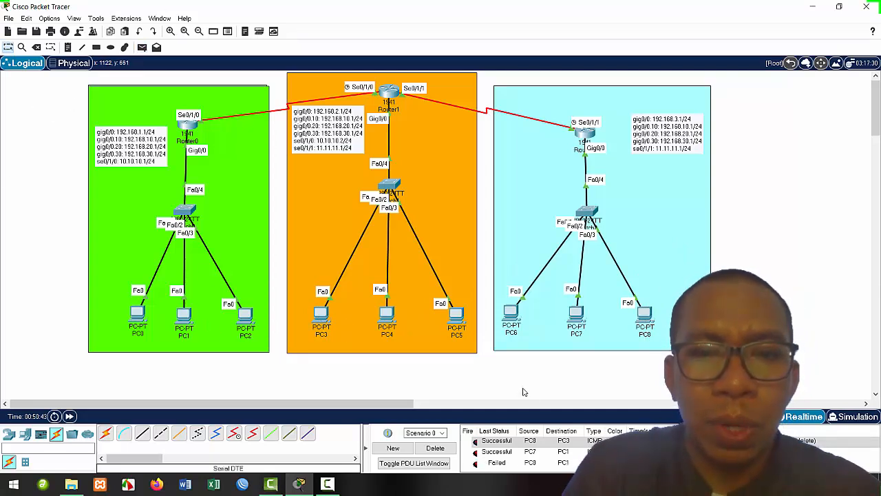
click(433, 449)
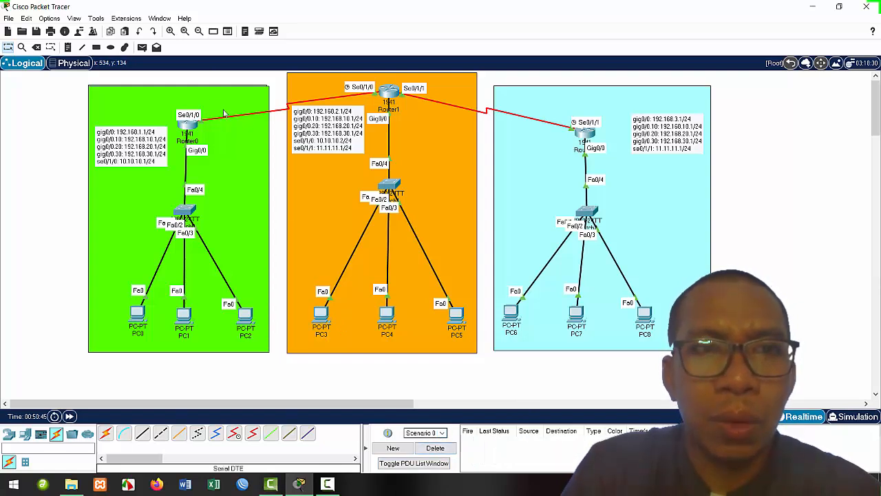
Test connectivity from PC8 by sending one simple PDU to PC1 and another to PC0.
click(142, 47)
click(645, 314)
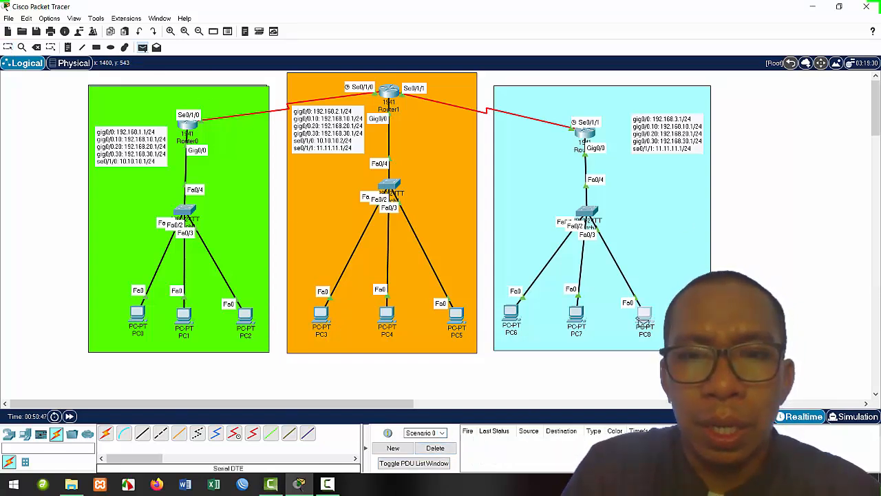
click(185, 317)
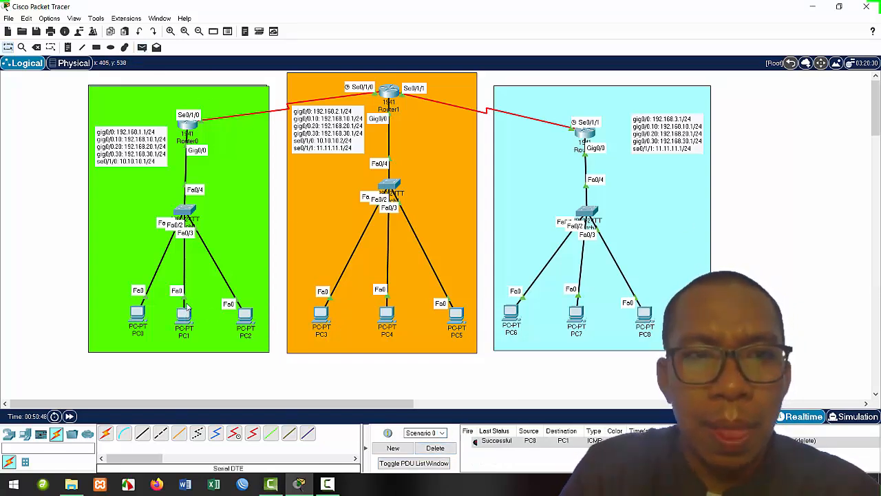
click(142, 47)
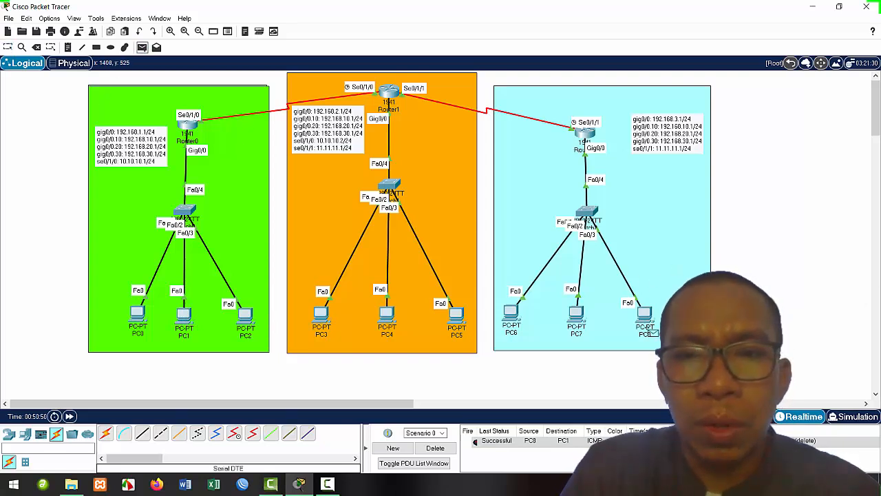
click(645, 315)
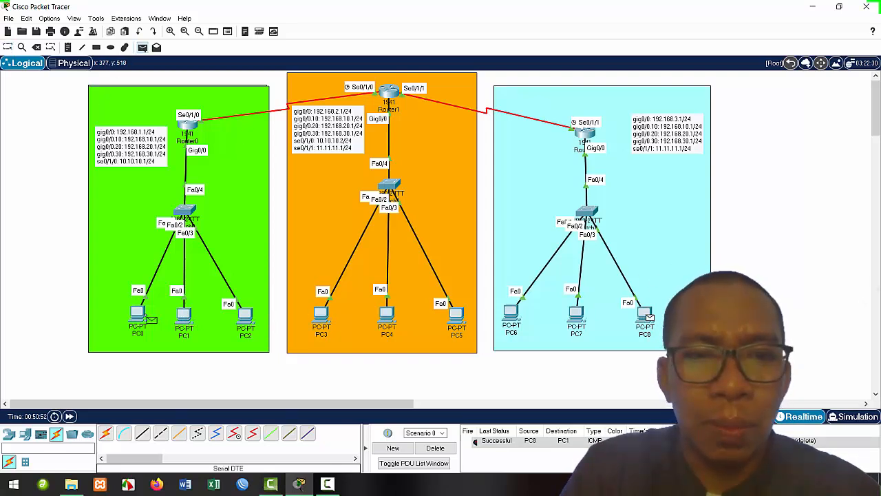
click(140, 316)
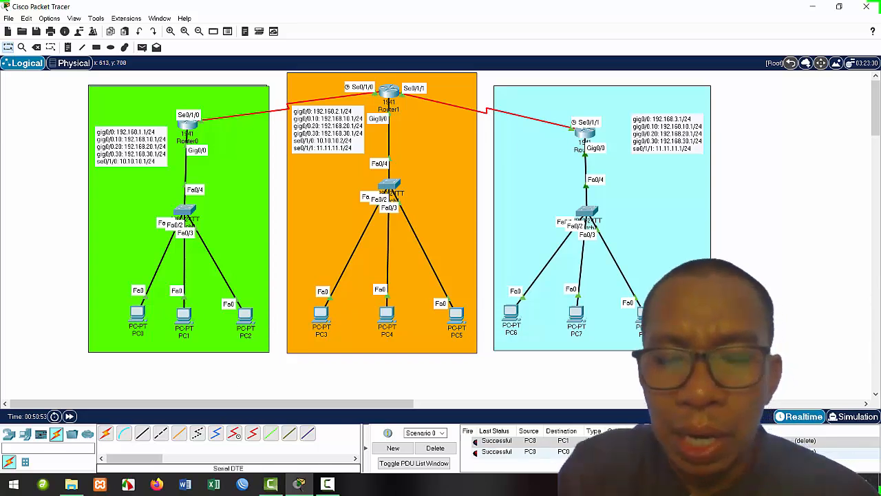